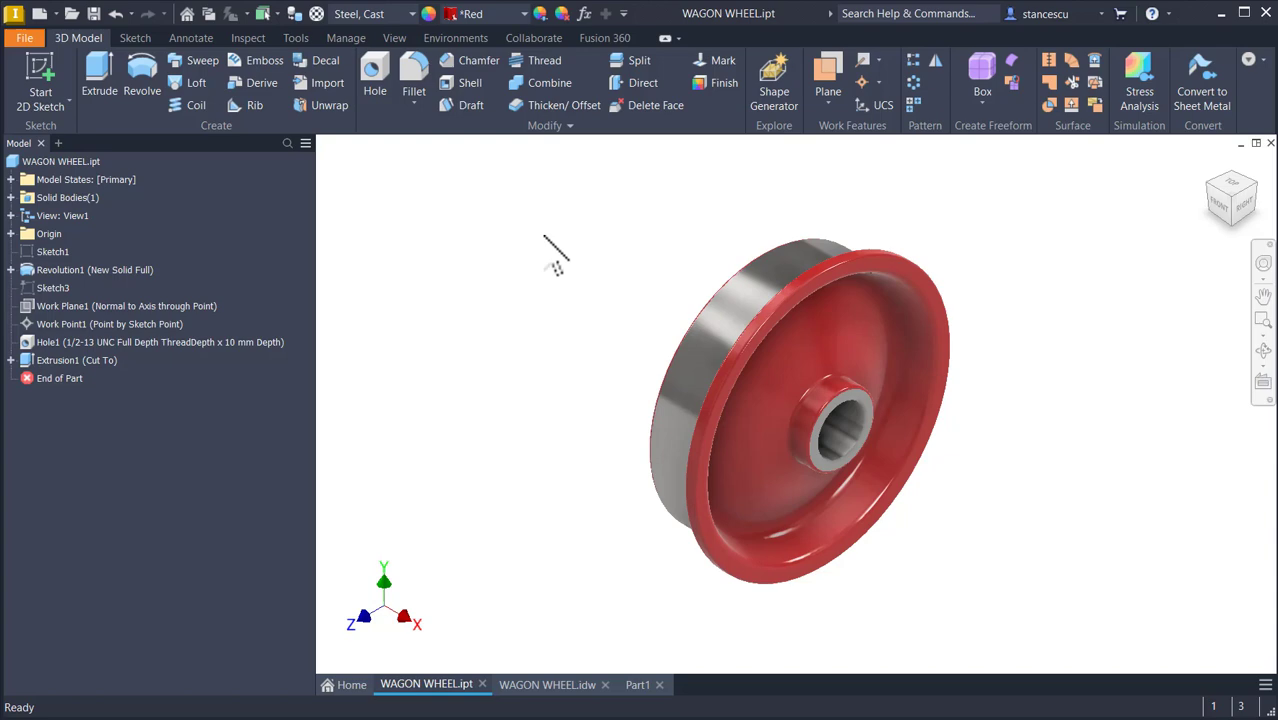
Orbit the wheel model to an edge-on side view, then return to the isometric home view
{"action": "left_click_drag", "start_coordinate": [642, 250], "coordinate": [566, 265]}
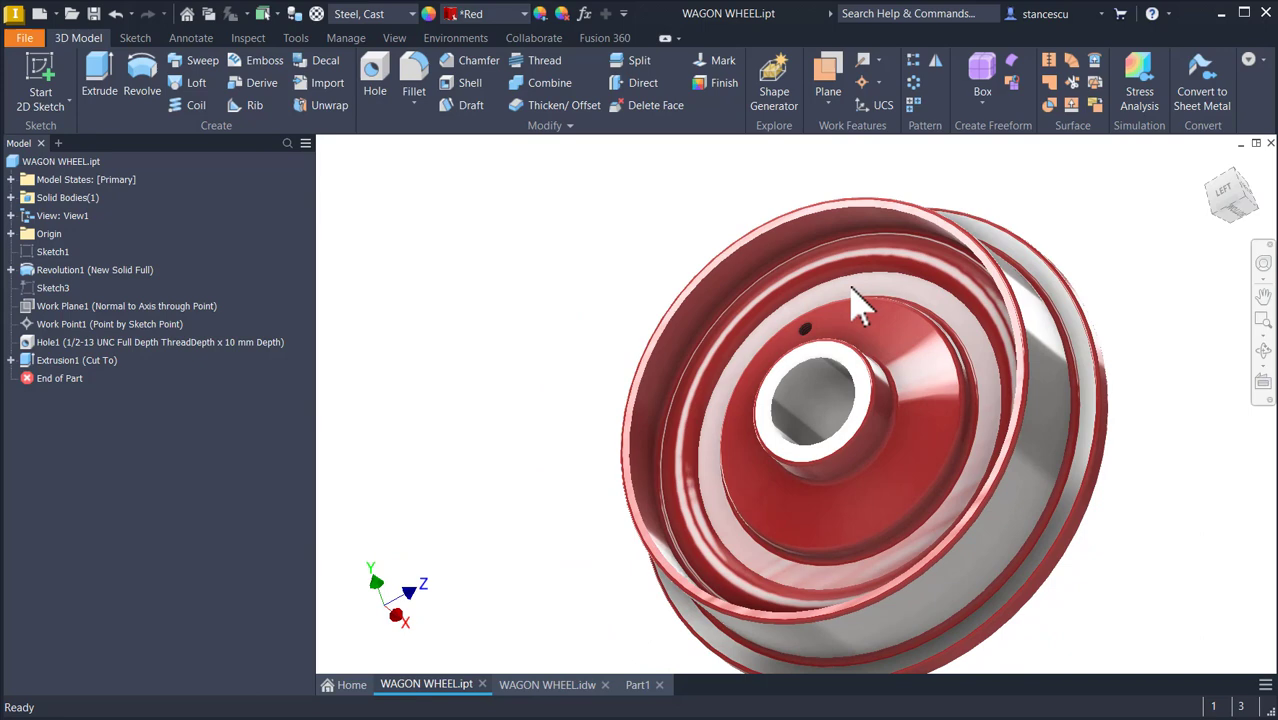
{"action": "middle_click_drag", "start_coordinate": [785, 313], "coordinate": [608, 320], "text": "shift"}
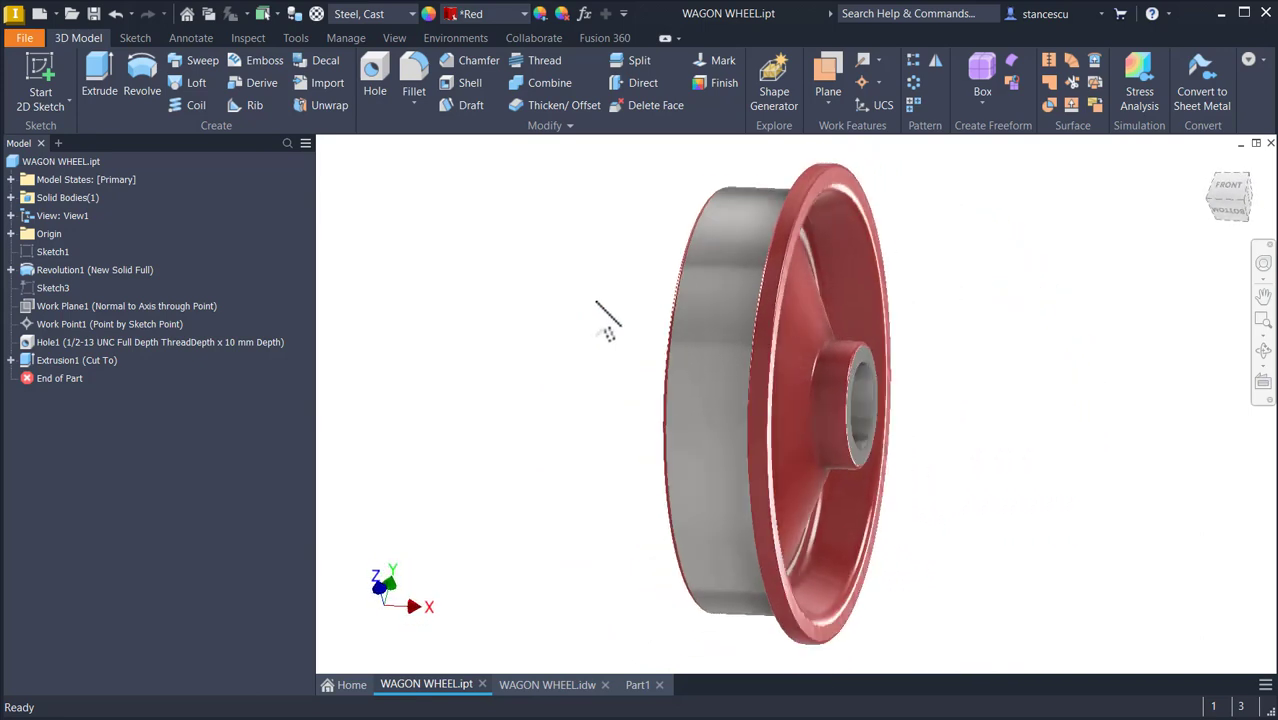
{"action": "key", "text": "F6"}
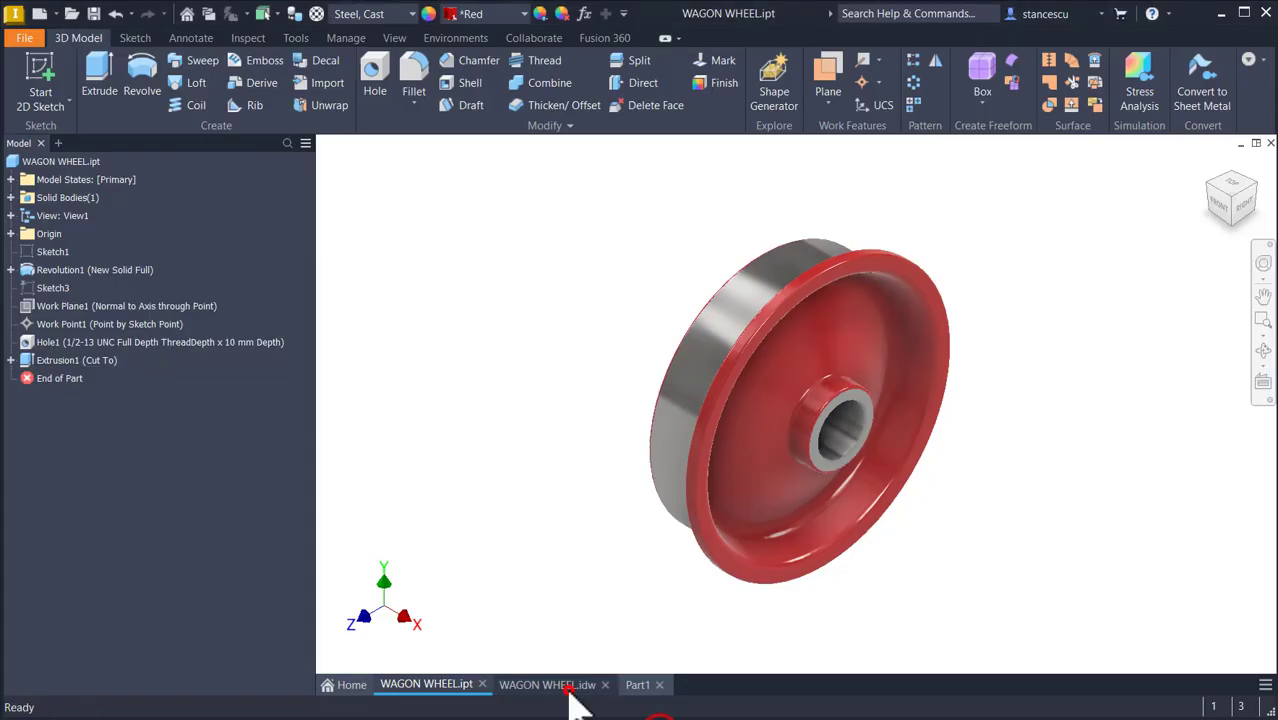
In the WAGON WHEEL drawing, inspect the section view's hub, R3 fillets and hatching, then fit the sheet
{"action": "left_click", "coordinate": [566, 684]}
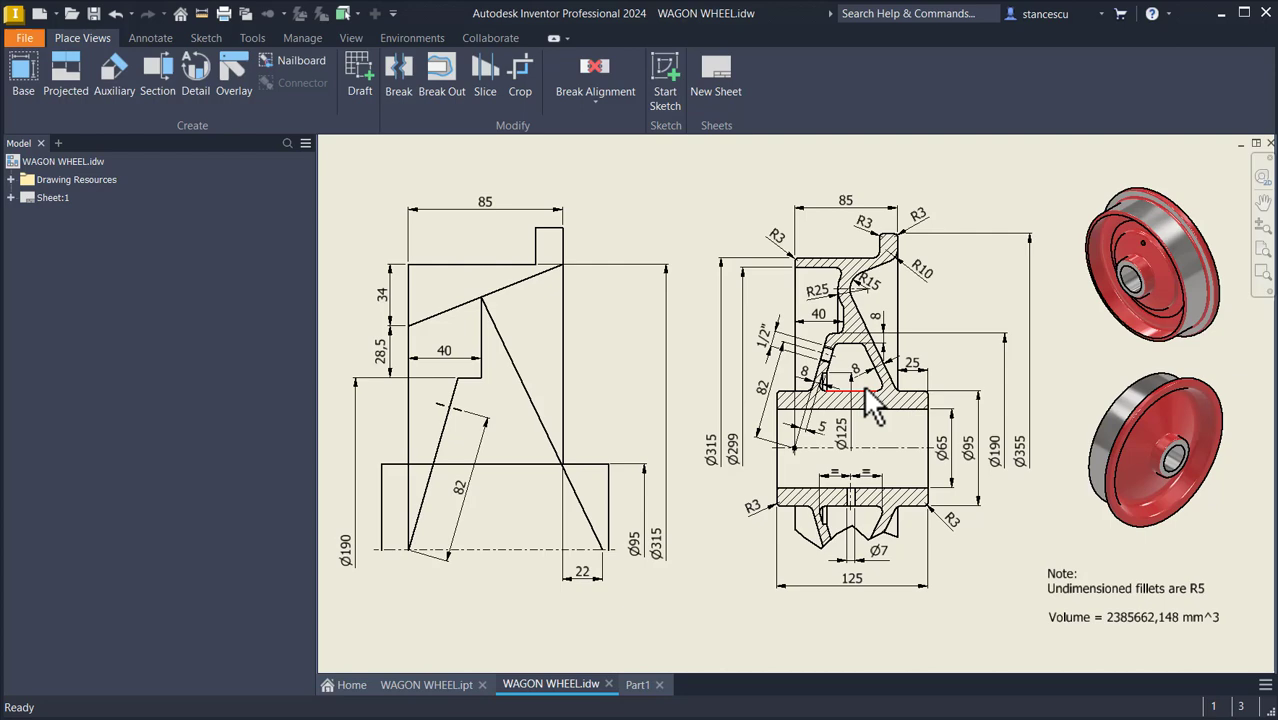
{"action": "scroll", "coordinate": [862, 402], "scroll_direction": "up", "scroll_amount": 5}
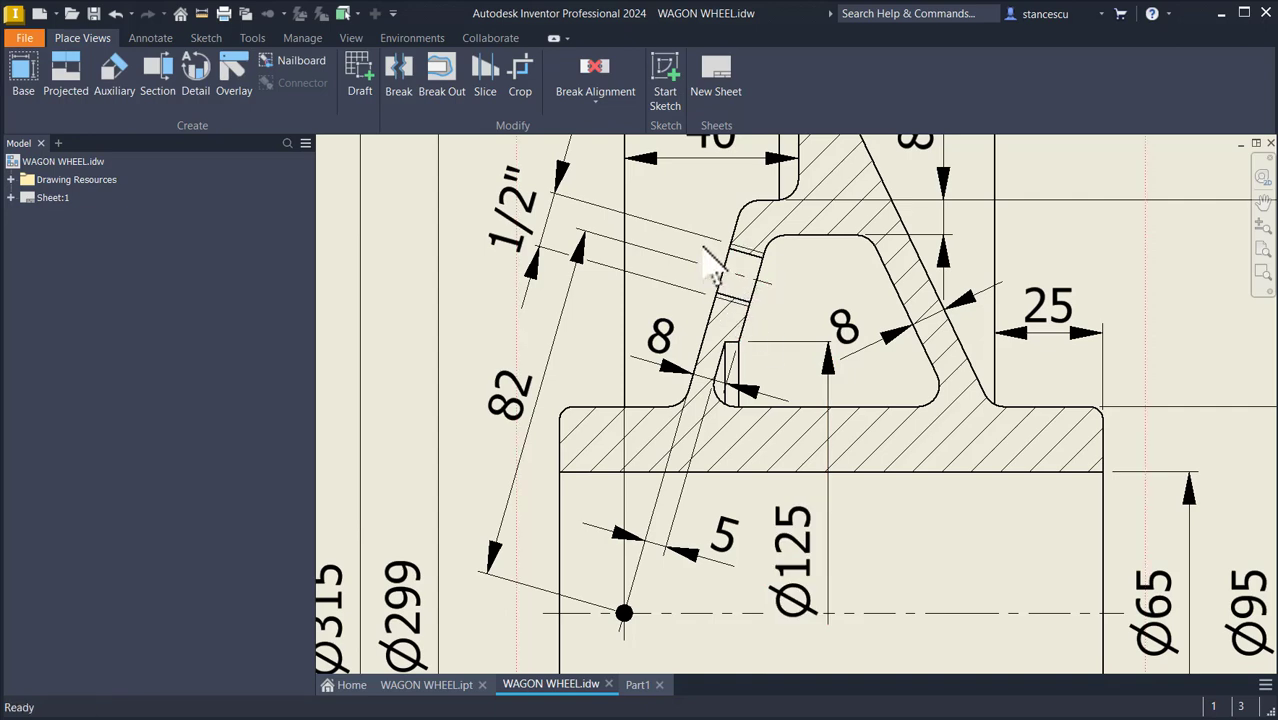
{"action": "middle_click_drag", "start_coordinate": [818, 452], "coordinate": [793, 277]}
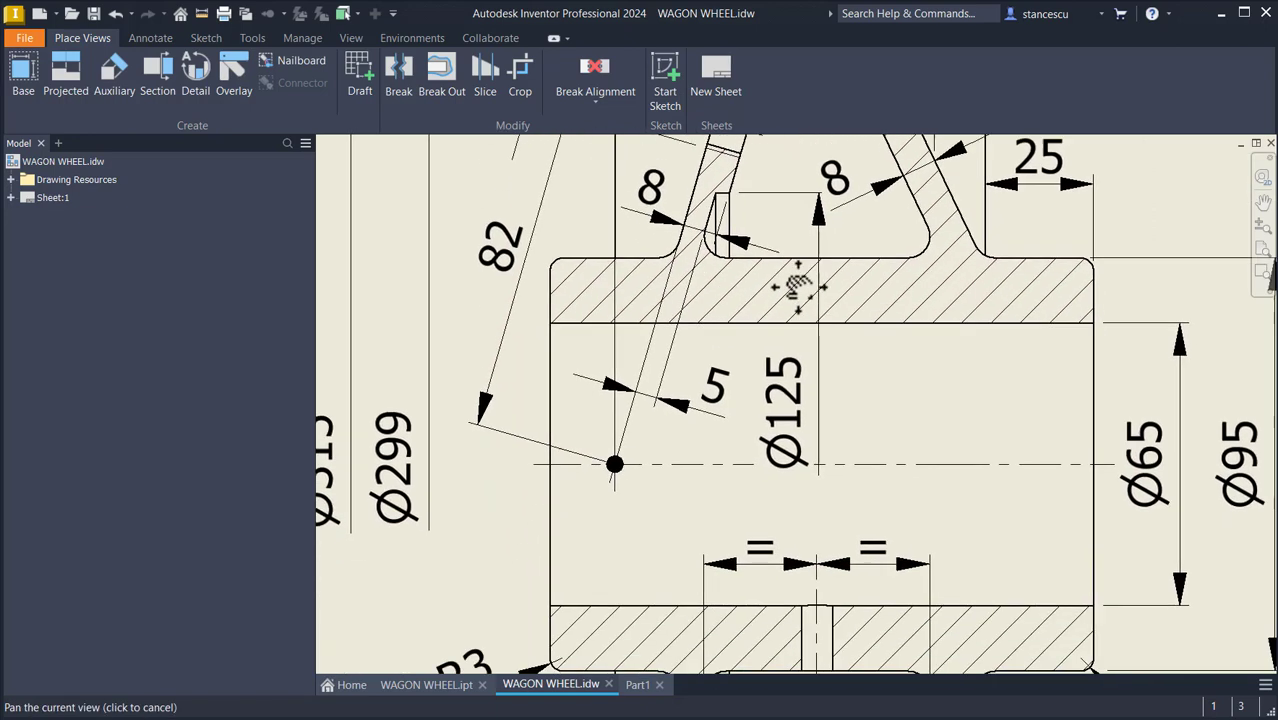
{"action": "middle_click_drag", "start_coordinate": [856, 422], "coordinate": [856, 277]}
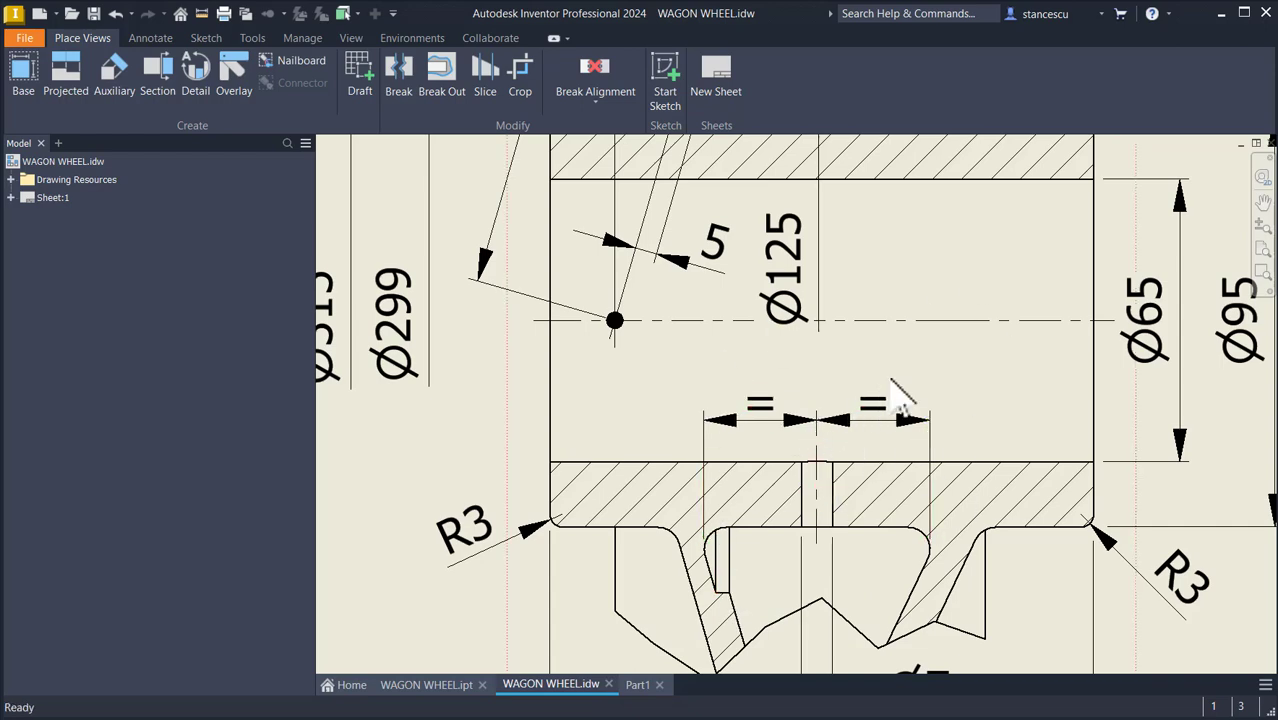
{"action": "scroll", "coordinate": [898, 395], "scroll_direction": "up", "scroll_amount": 2}
{"action": "middle_click_drag", "start_coordinate": [898, 395], "coordinate": [840, 465]}
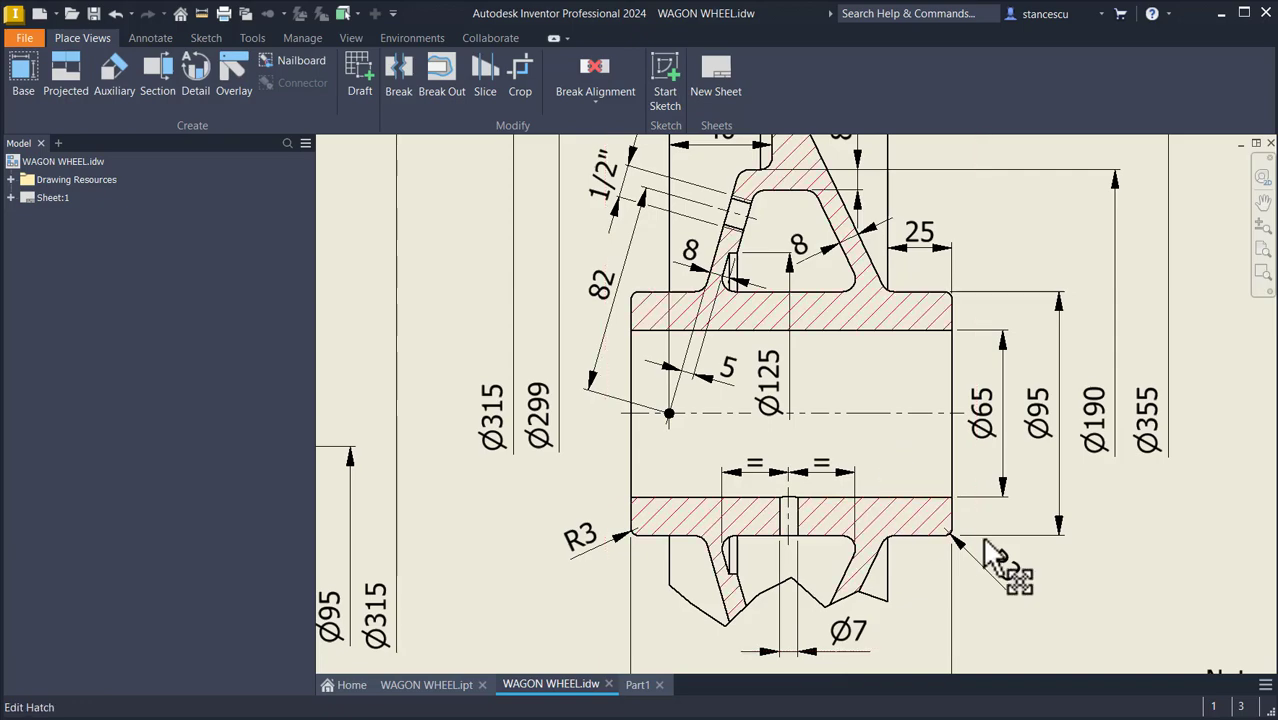
{"action": "key", "text": "Num_Lock"}
{"action": "key", "text": "Home"}
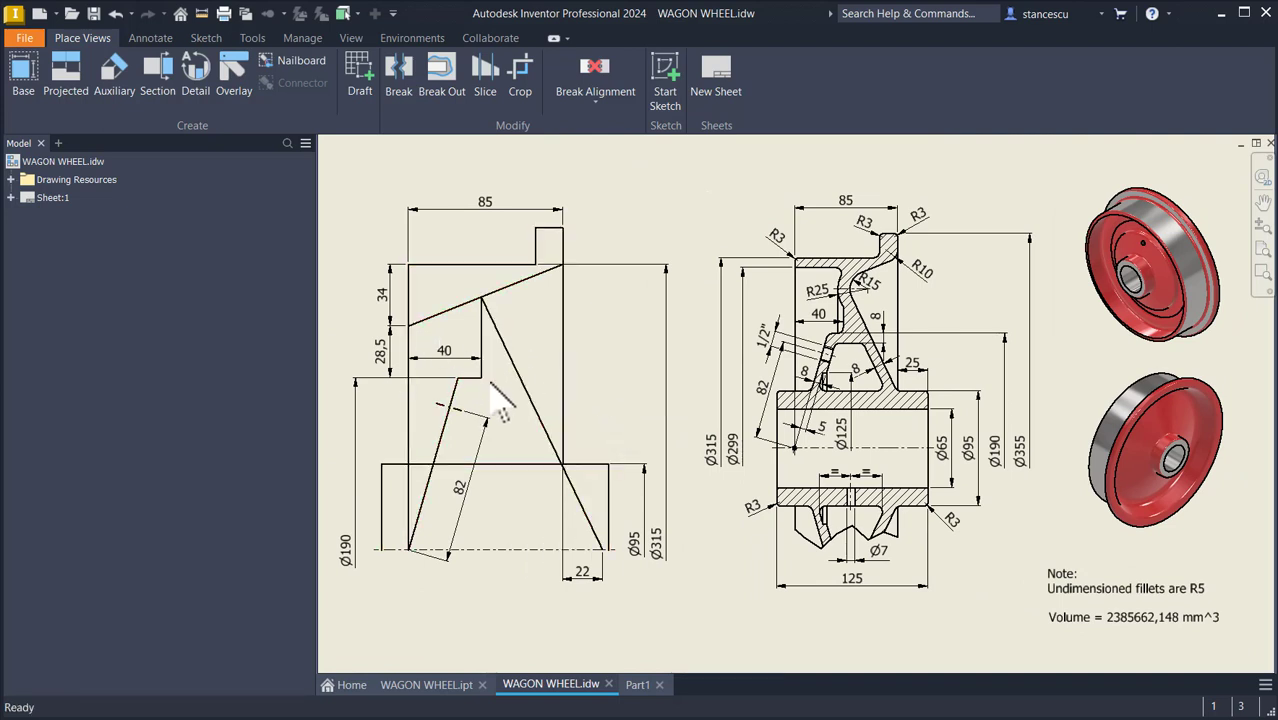
Check the Part1 sketch's driven (28,5) dimension against the WAGON WHEEL drawing
{"action": "left_click", "coordinate": [638, 685]}
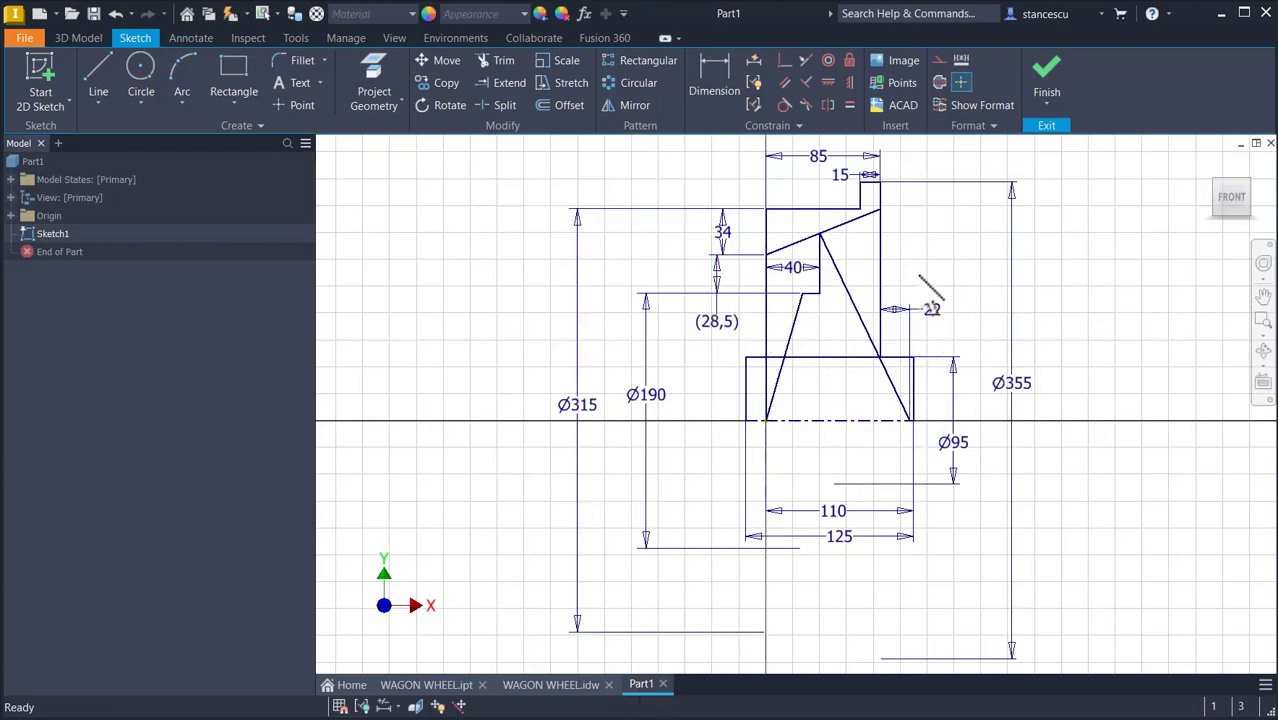
{"action": "left_click", "coordinate": [719, 326]}
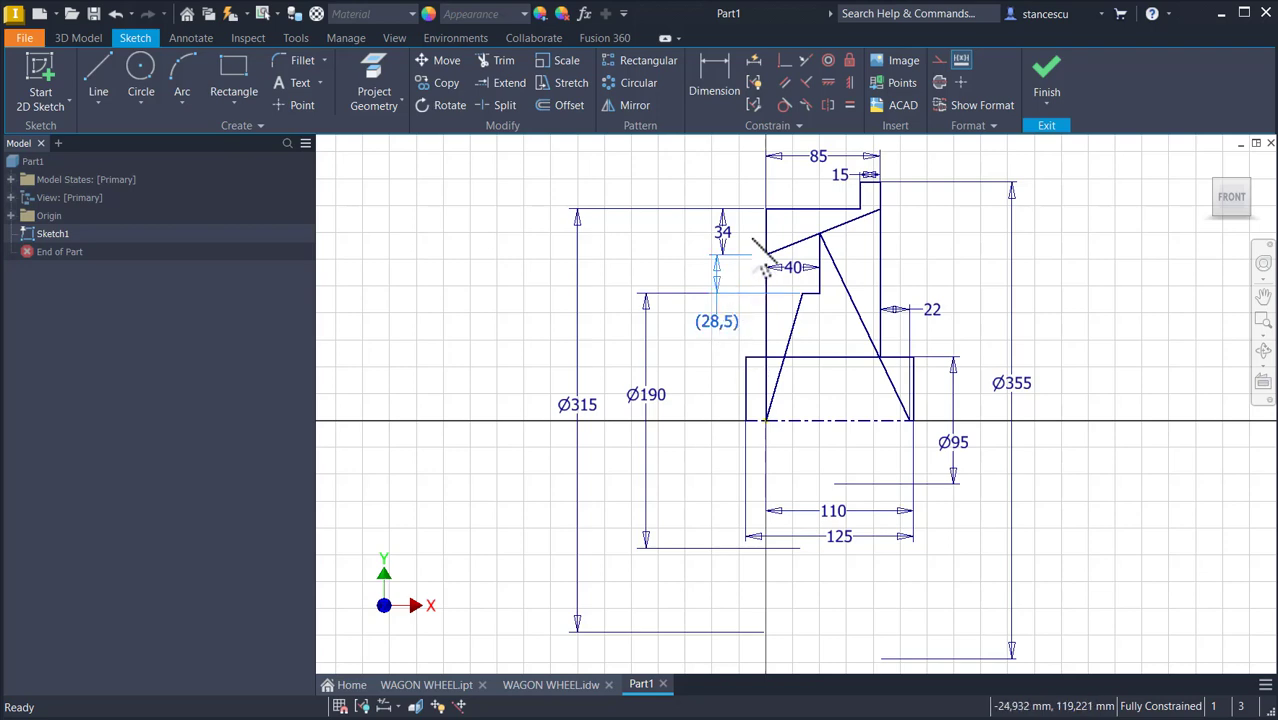
{"action": "left_click", "coordinate": [561, 688]}
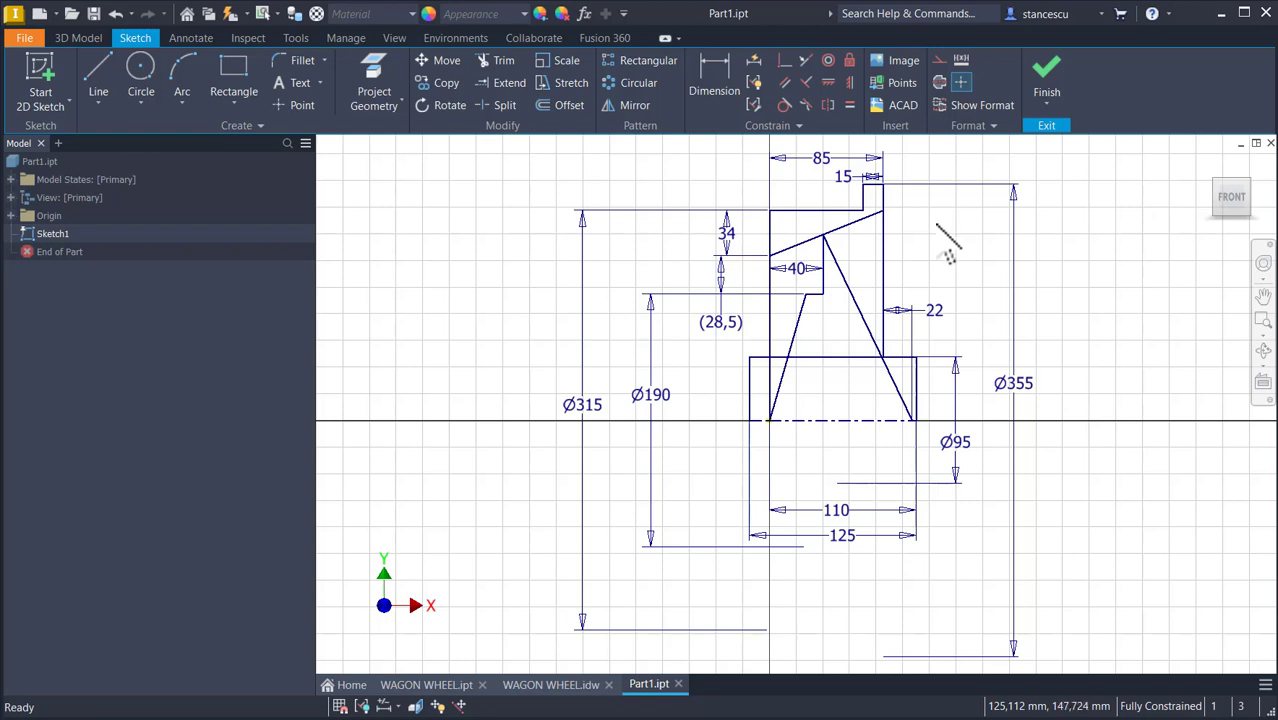
Add R3 fillets to the hub, rim, slanted-line and top flange corners of the profile
{"action": "left_click", "coordinate": [306, 62]}
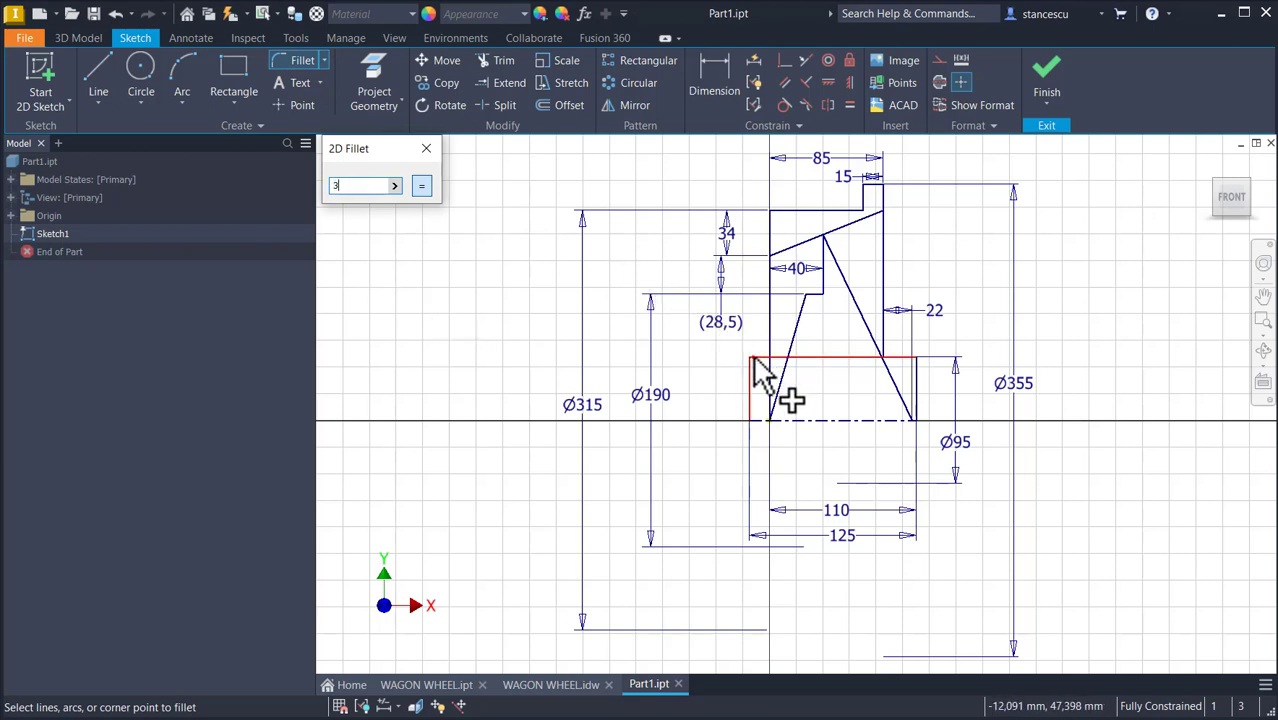
{"action": "type", "text": "3"}
{"action": "left_click", "coordinate": [752, 360]}
{"action": "left_click", "coordinate": [805, 250]}
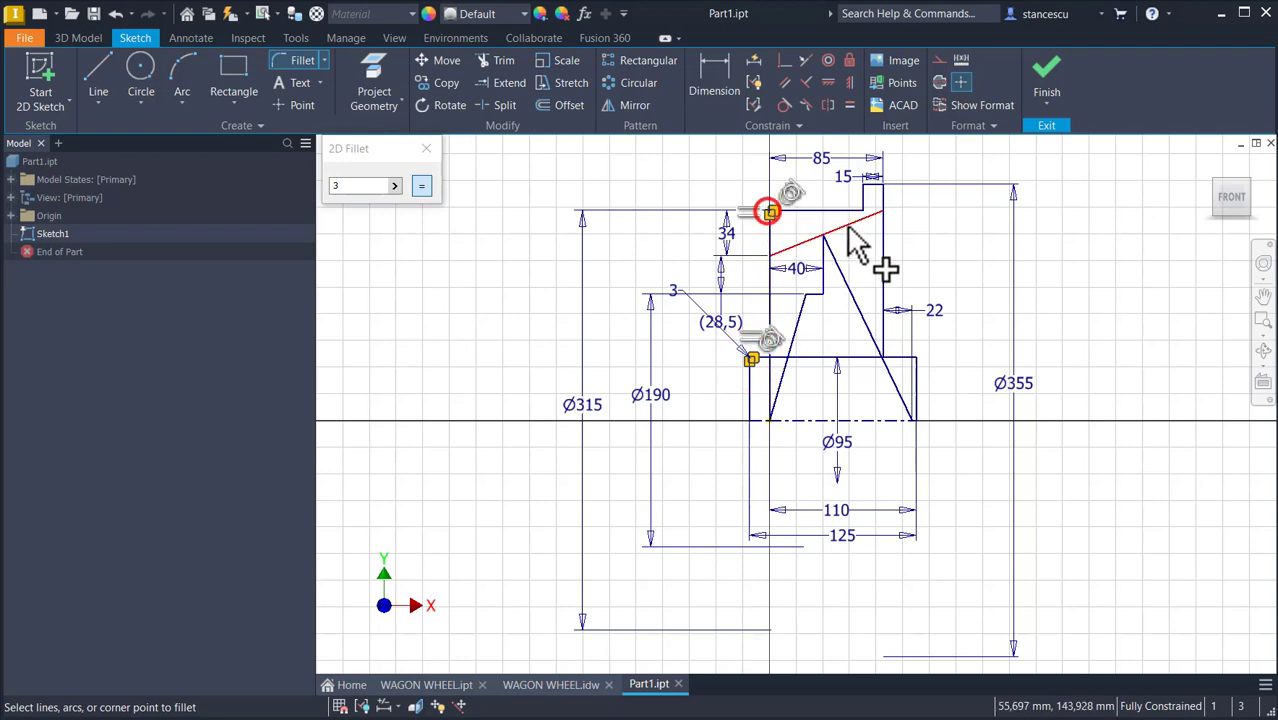
{"action": "left_click", "coordinate": [862, 210]}
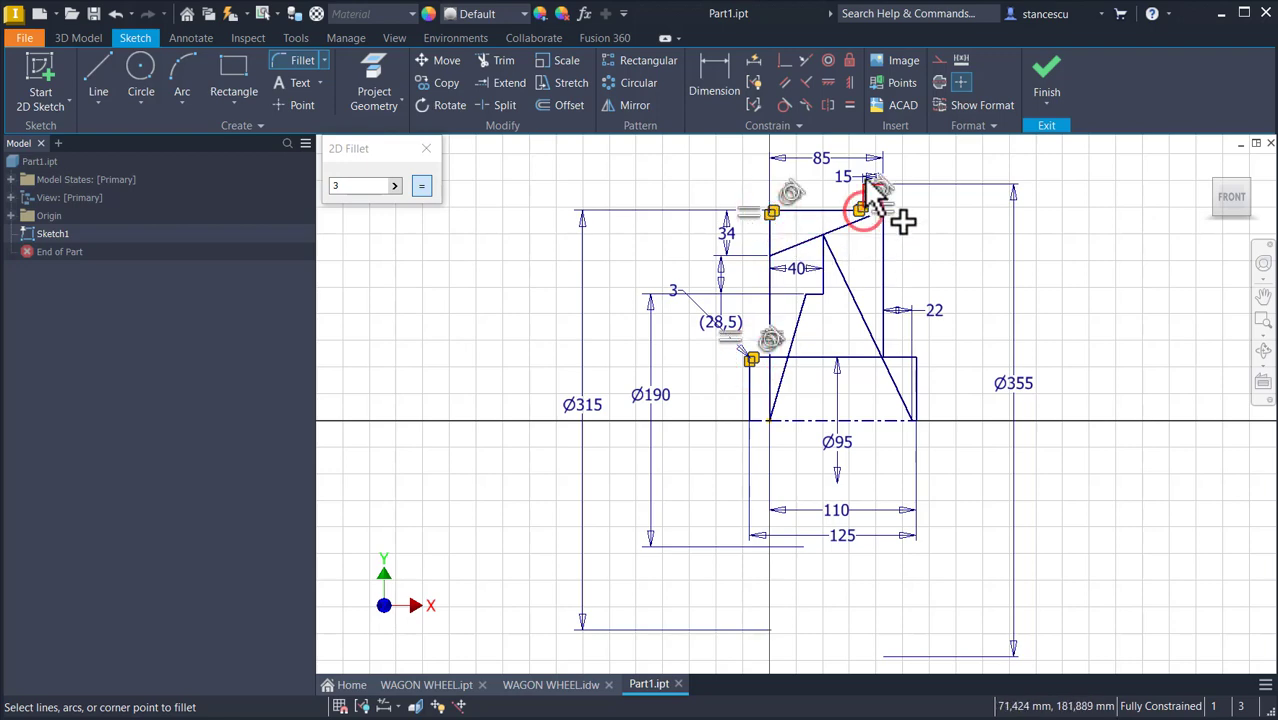
{"action": "scroll", "coordinate": [864, 177], "scroll_direction": "up", "scroll_amount": 3}
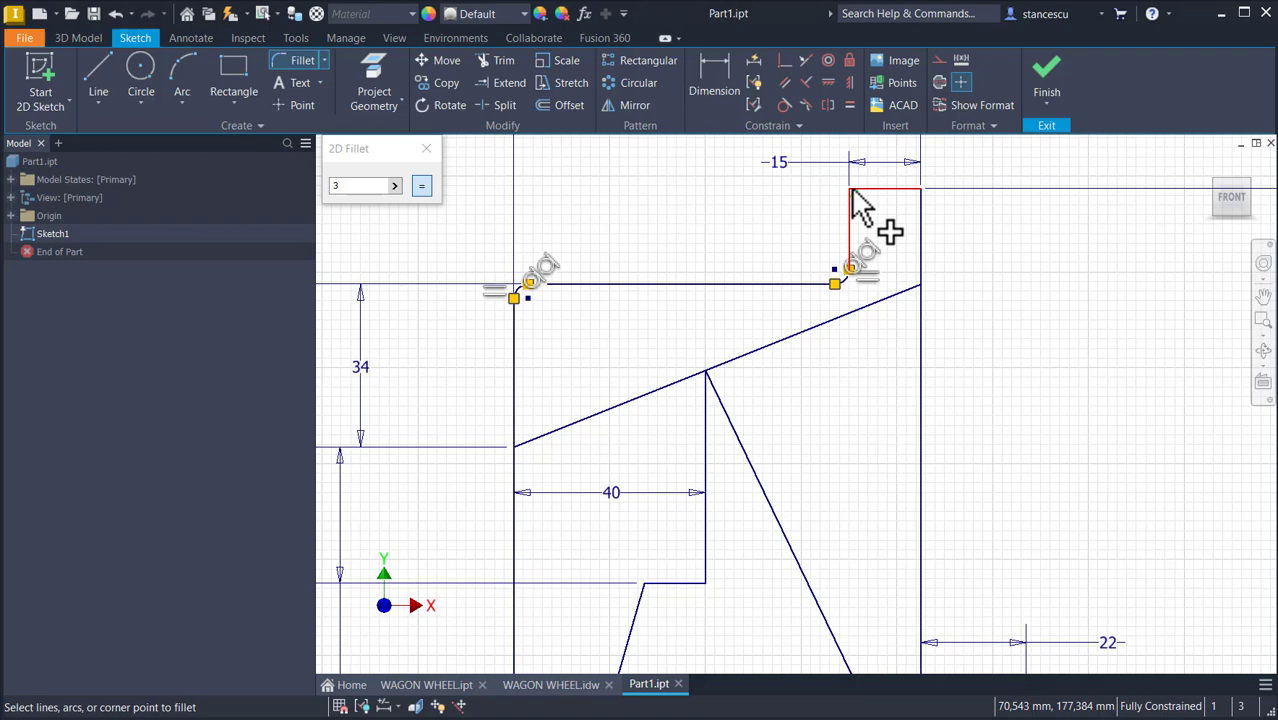
{"action": "left_click", "coordinate": [850, 190]}
{"action": "left_click", "coordinate": [921, 189]}
{"action": "scroll", "coordinate": [958, 360], "scroll_direction": "down", "scroll_amount": 2}
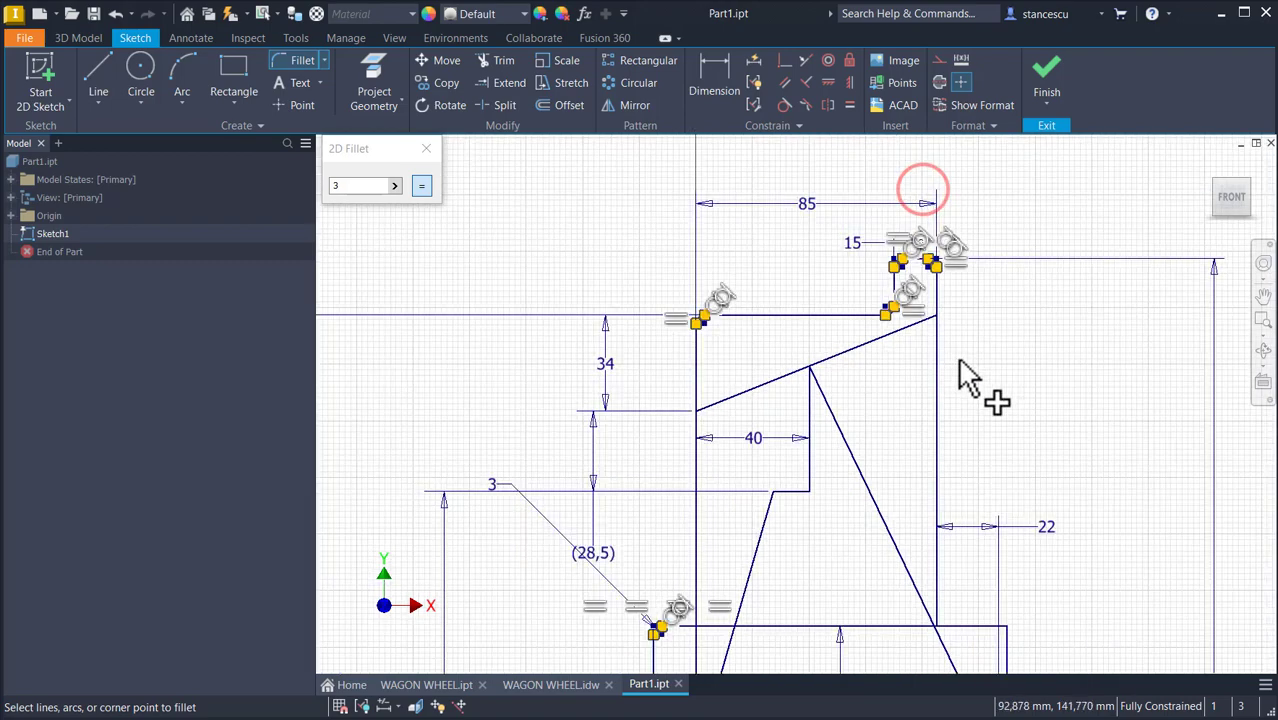
{"action": "middle_click_drag", "start_coordinate": [1047, 465], "coordinate": [1041, 371]}
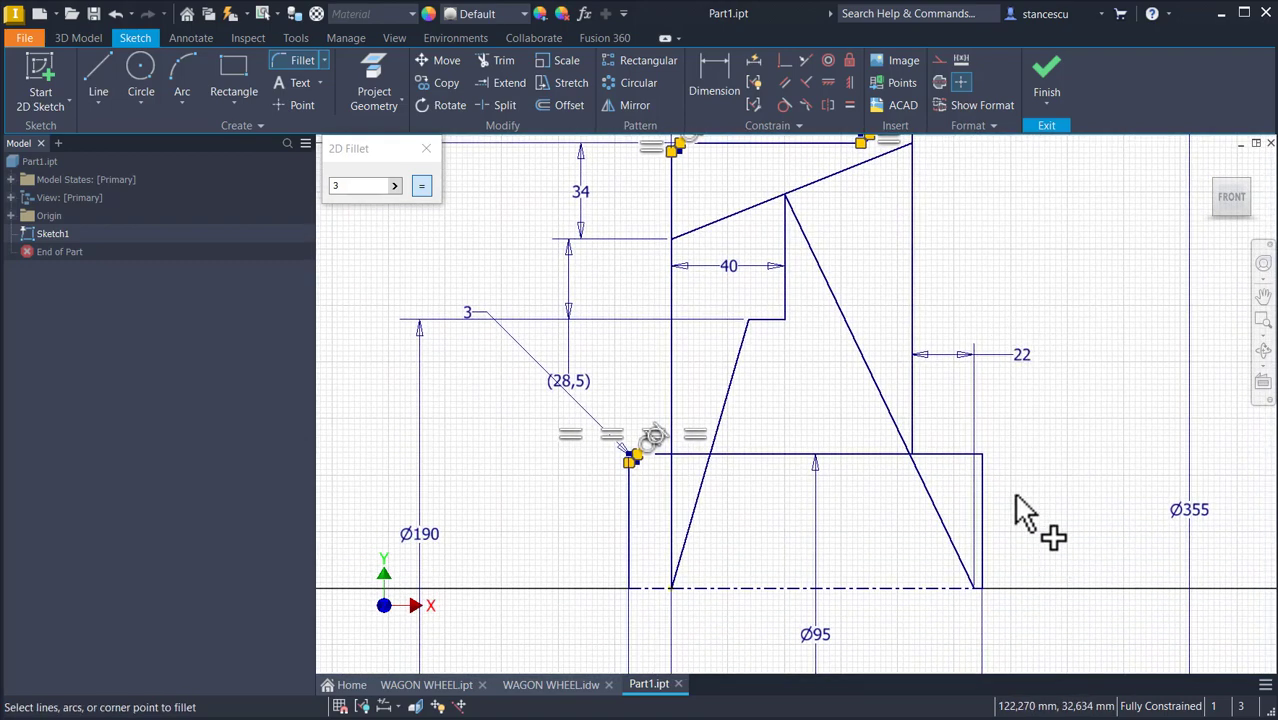
{"action": "left_click", "coordinate": [982, 455]}
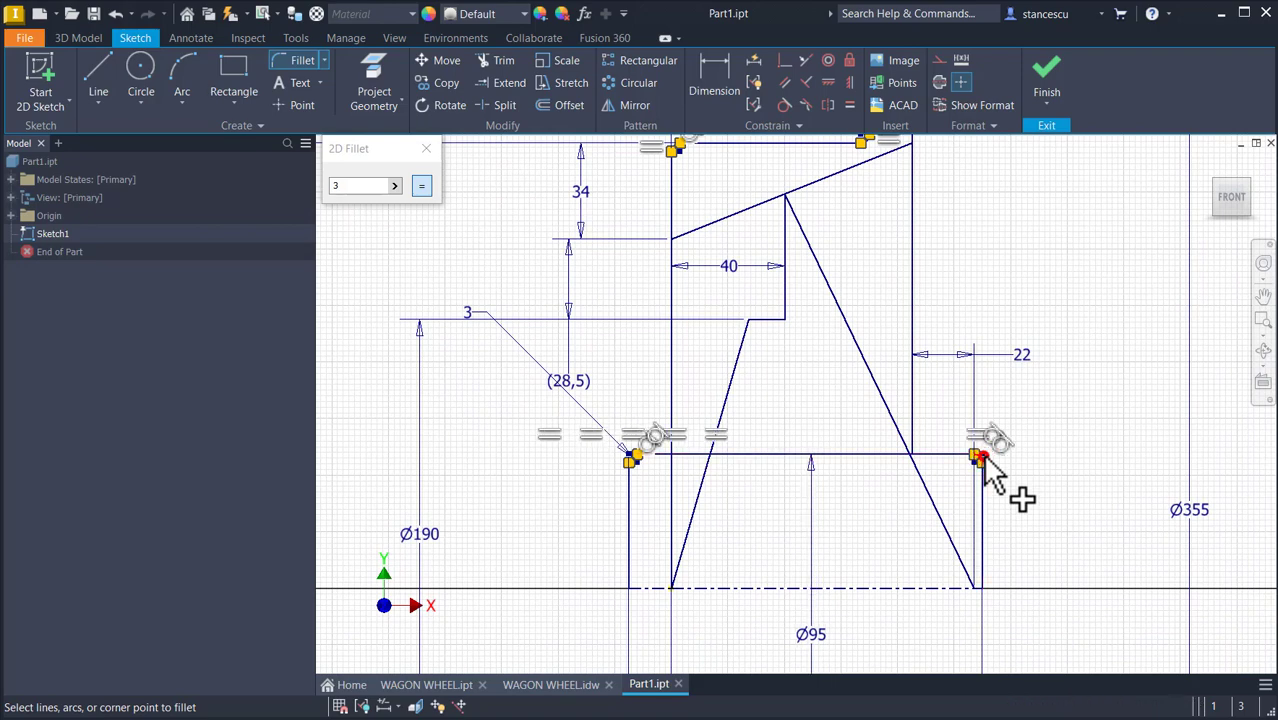
{"action": "middle_click_drag", "start_coordinate": [1016, 285], "coordinate": [1017, 353]}
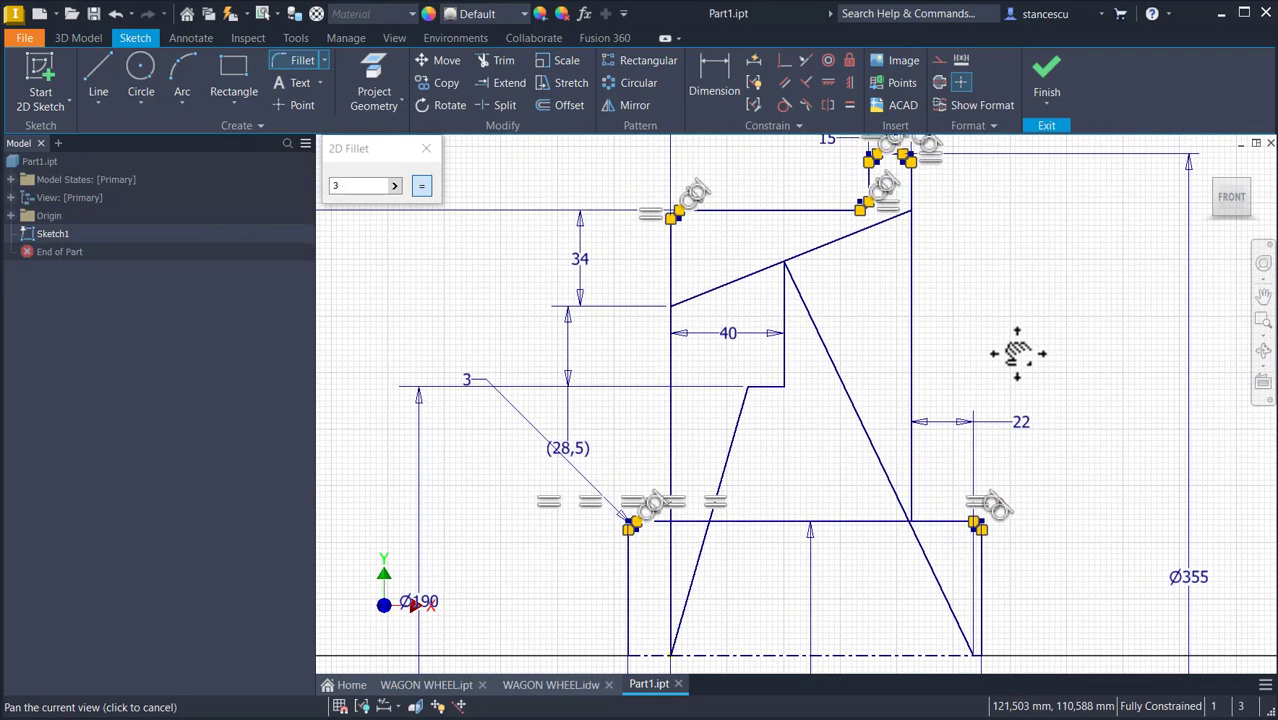
Change the fillet radius to 5 and round the inner step corner
{"action": "double_click", "coordinate": [365, 186]}
{"action": "type", "text": "5"}
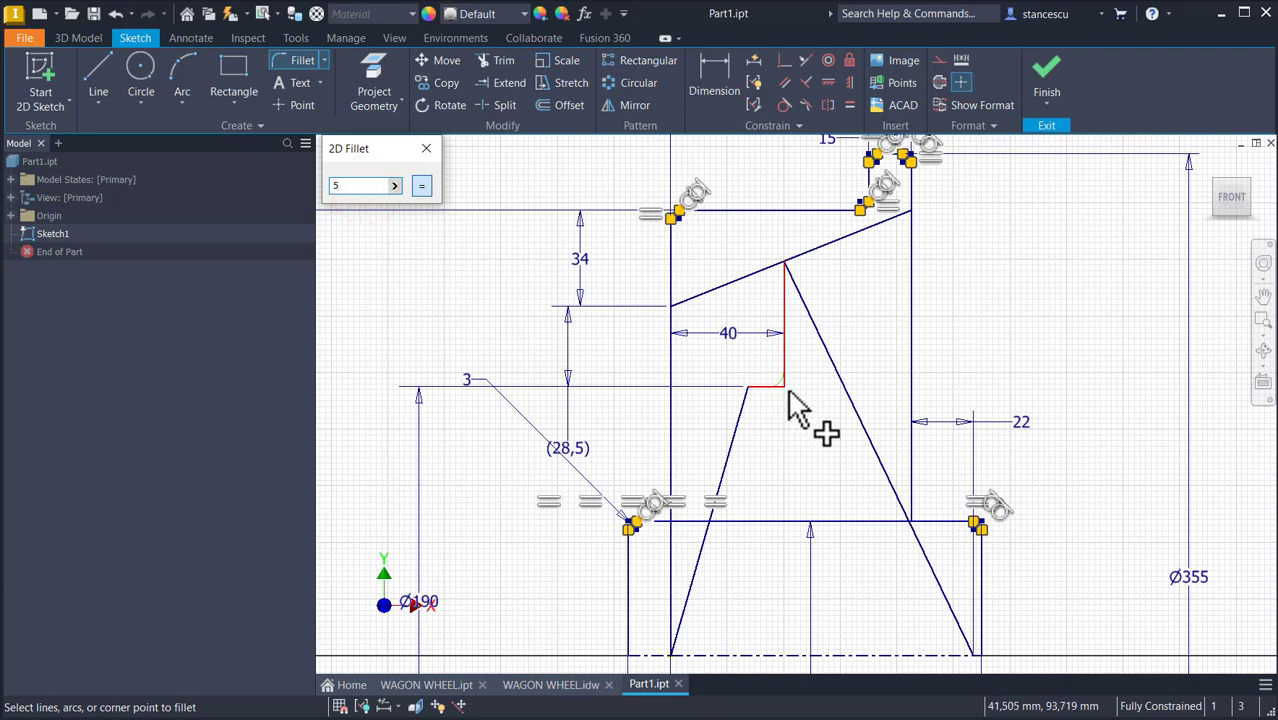
{"action": "left_click", "coordinate": [785, 389]}
{"action": "left_click", "coordinate": [752, 400]}
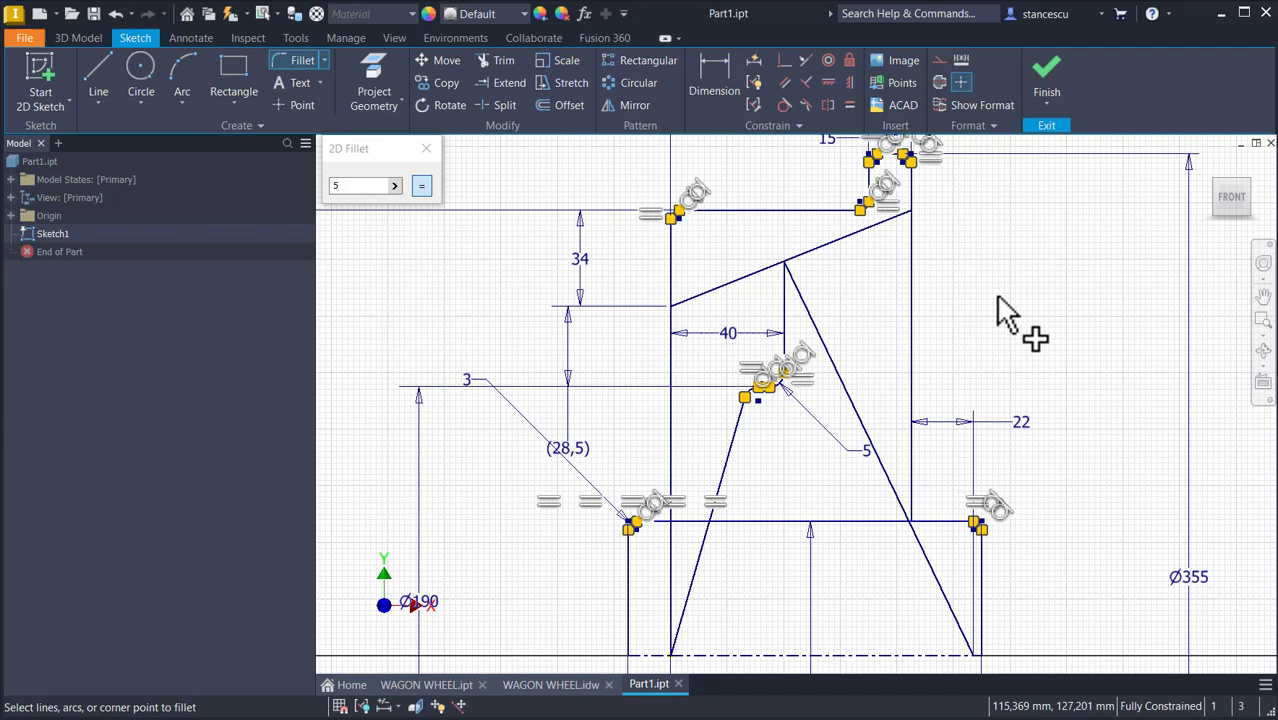
Draw a short horizontal line from the rim's inner vertical edge with a downward tangent arc
{"action": "left_click", "coordinate": [427, 149]}
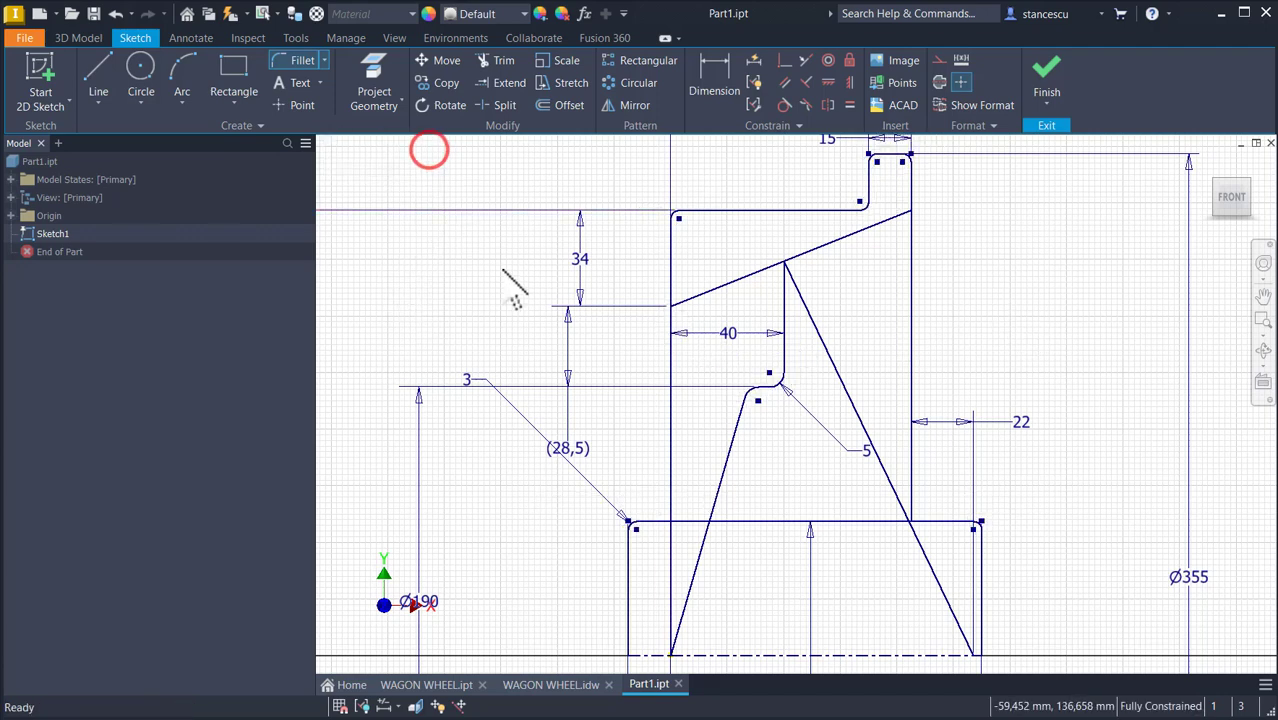
{"action": "left_click", "coordinate": [98, 78]}
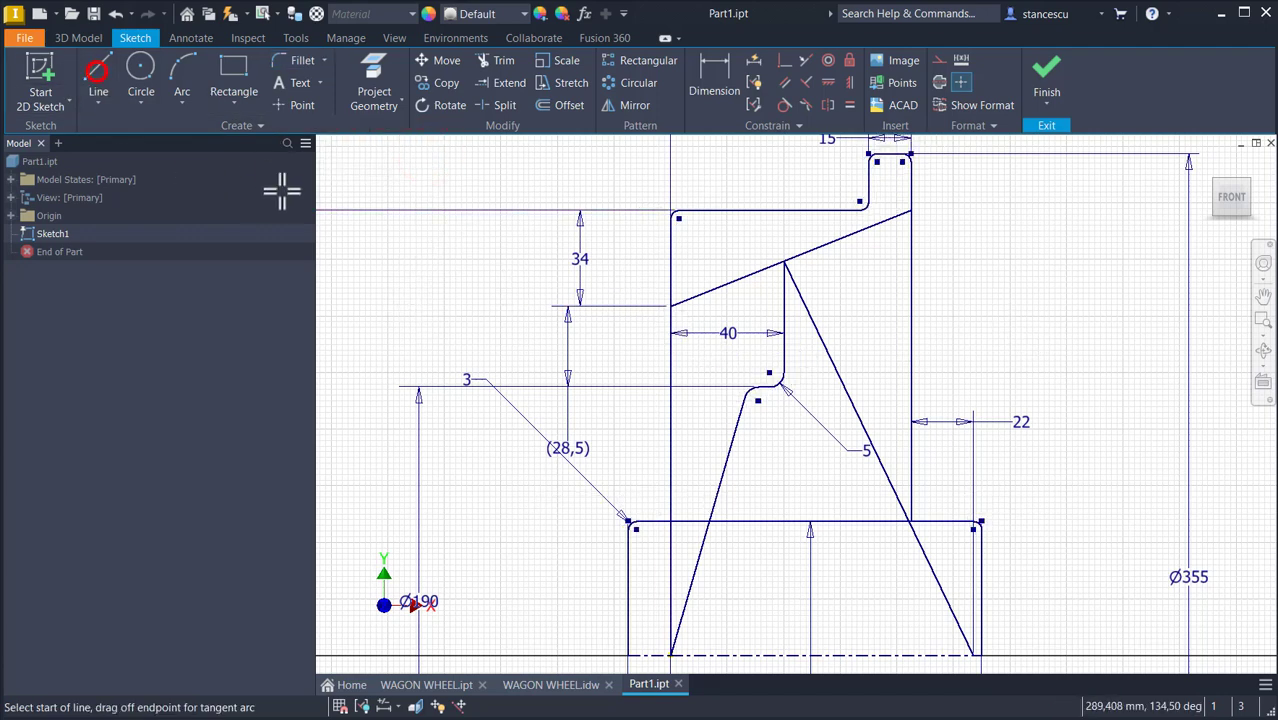
{"action": "left_click", "coordinate": [673, 241]}
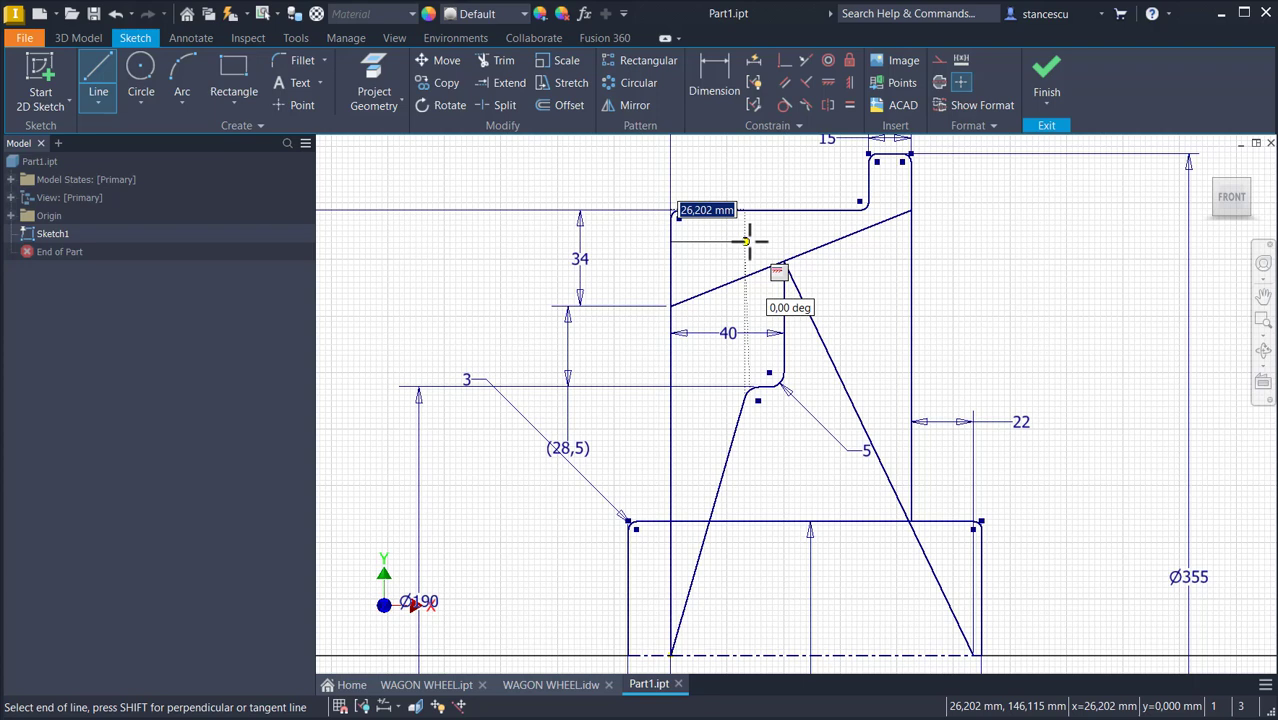
{"action": "left_click", "coordinate": [746, 241]}
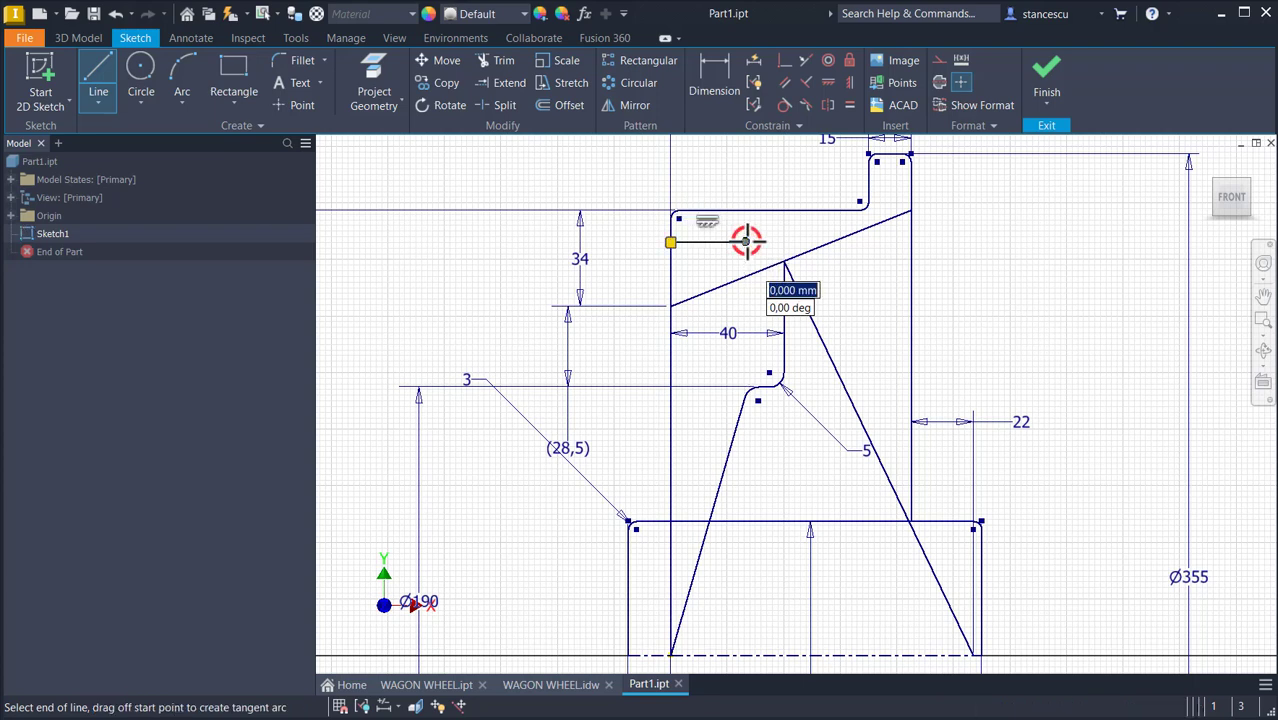
{"action": "left_click_drag", "start_coordinate": [747, 243], "coordinate": [757, 250]}
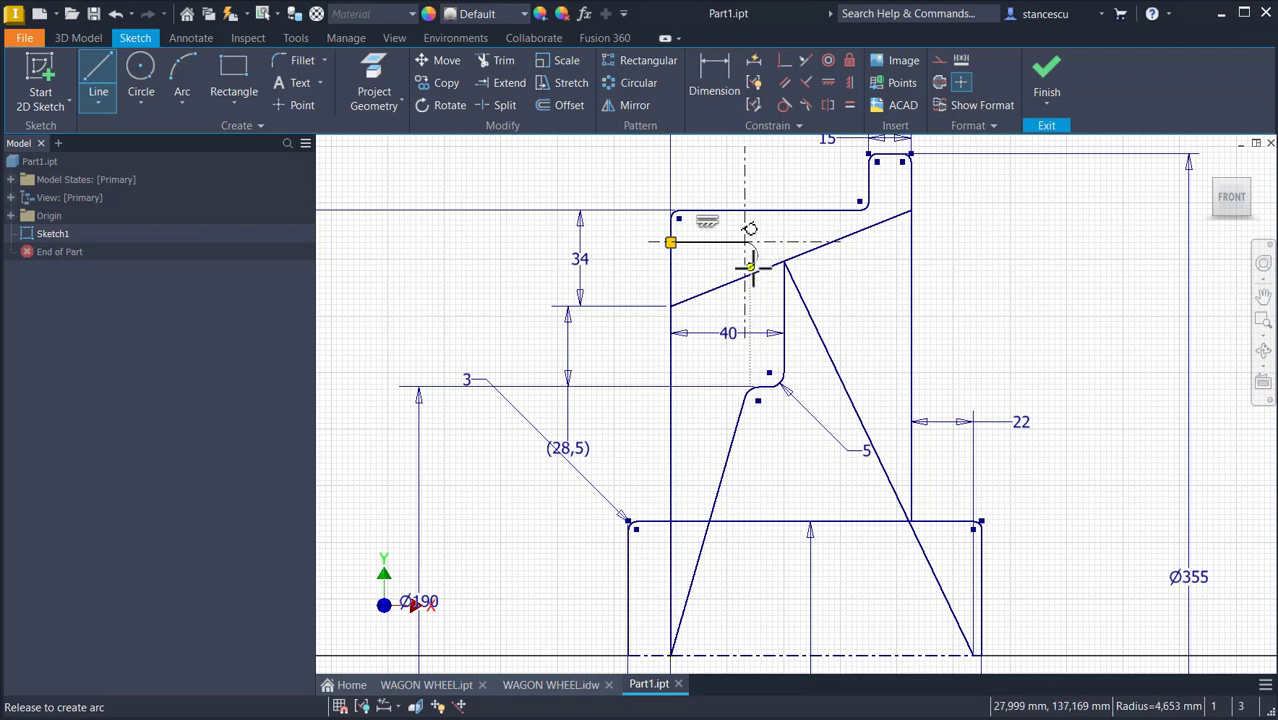
{"action": "left_click_drag", "start_coordinate": [752, 268], "coordinate": [758, 271]}
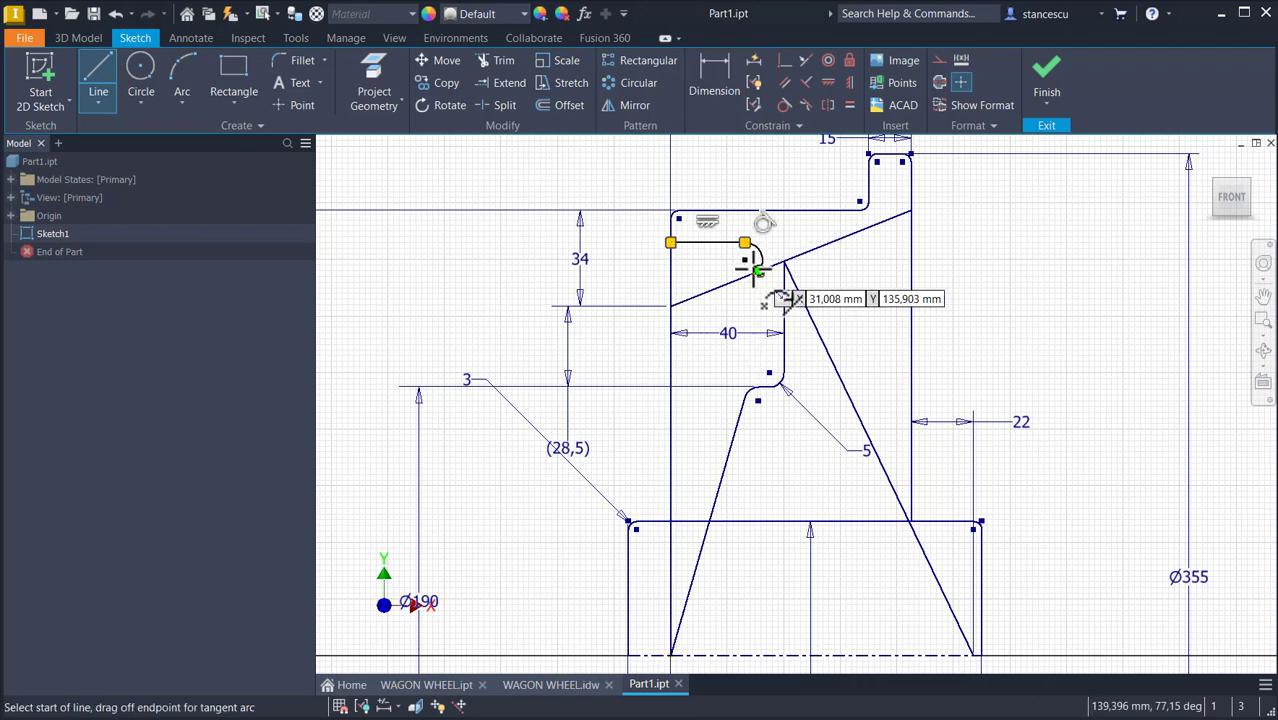
{"action": "scroll", "coordinate": [755, 301], "scroll_direction": "up", "scroll_amount": 3}
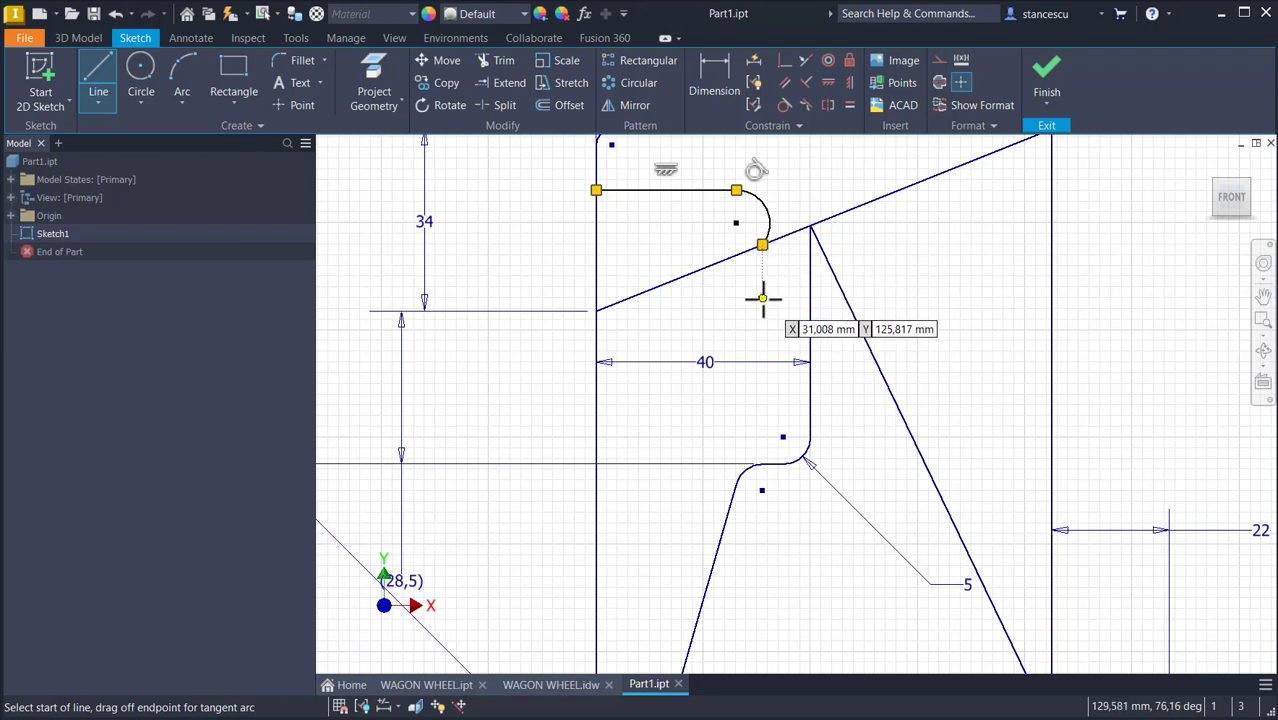
Delete the unwanted arc and redraw a small tangent arc flowing into a larger arc to the vertical line
{"action": "key", "text": "Escape"}
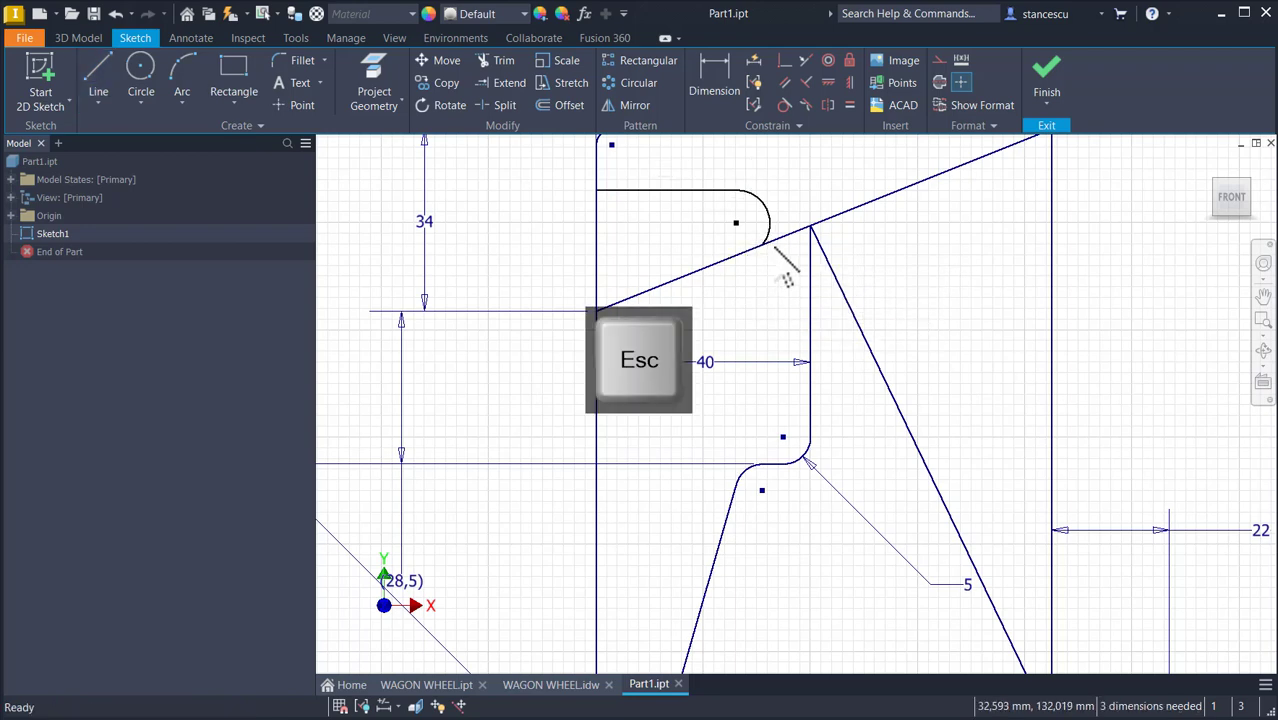
{"action": "left_click", "coordinate": [776, 222]}
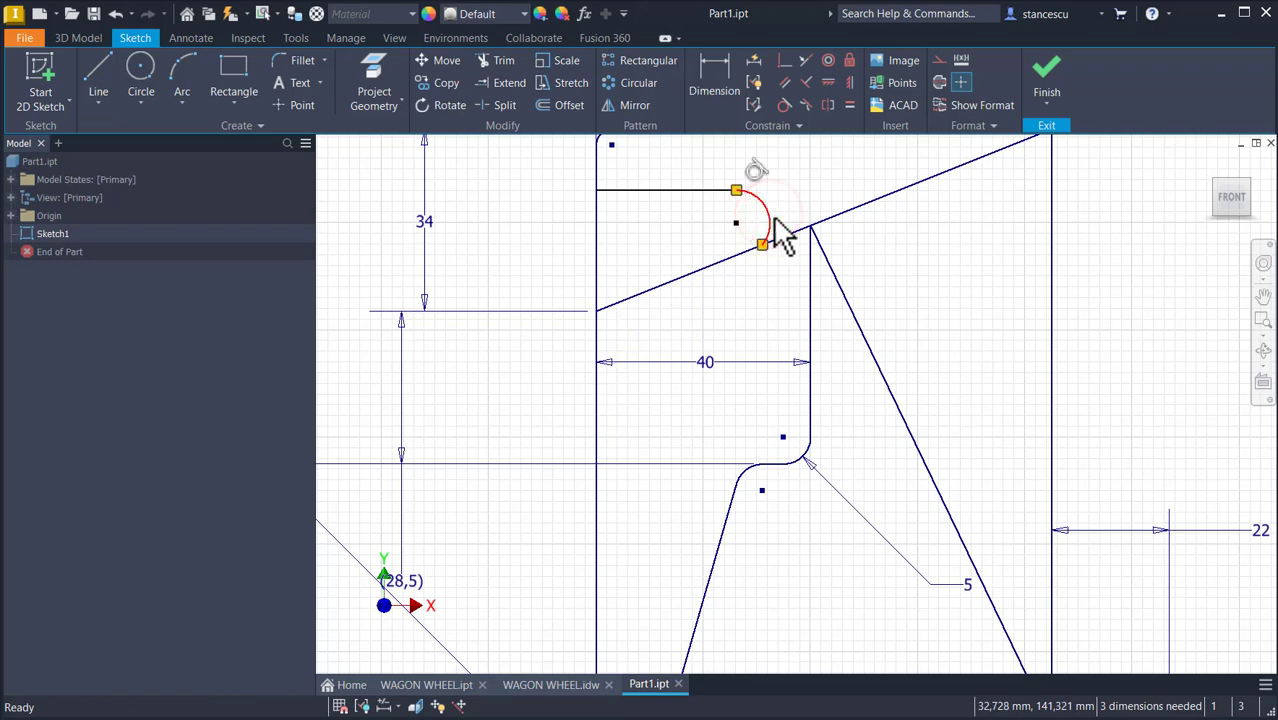
{"action": "key", "text": "Delete"}
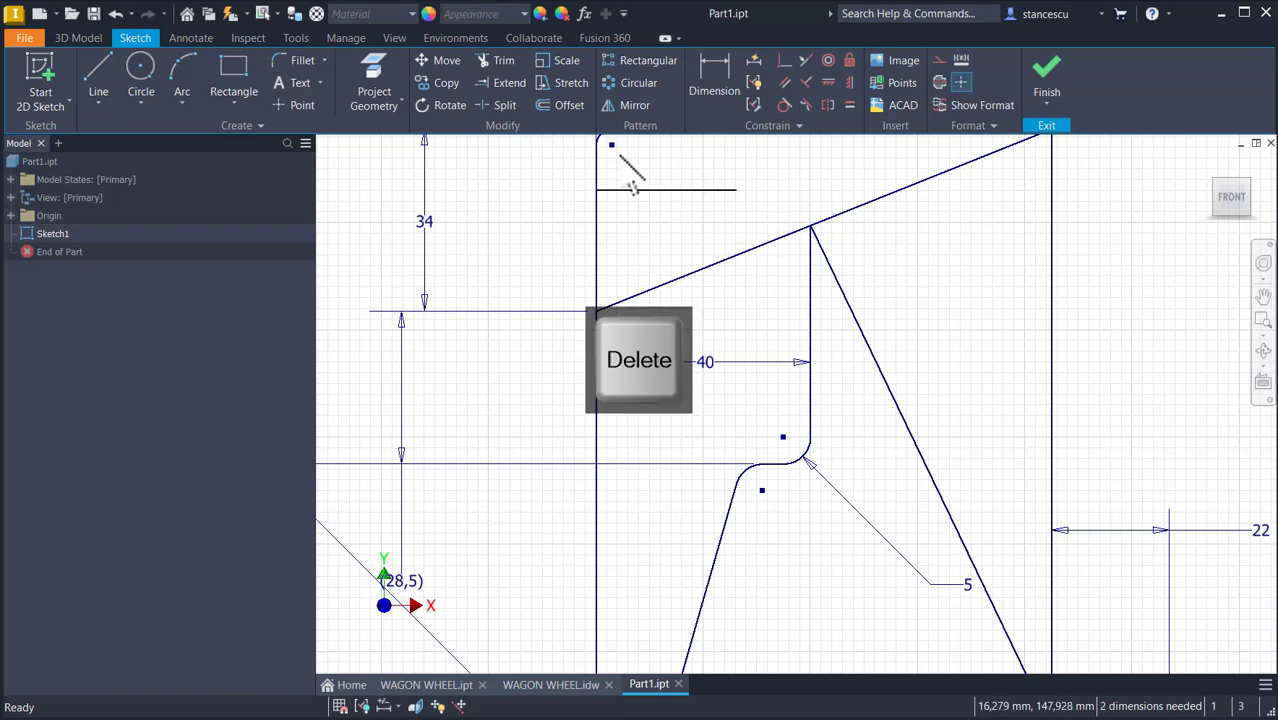
{"action": "left_click", "coordinate": [102, 74]}
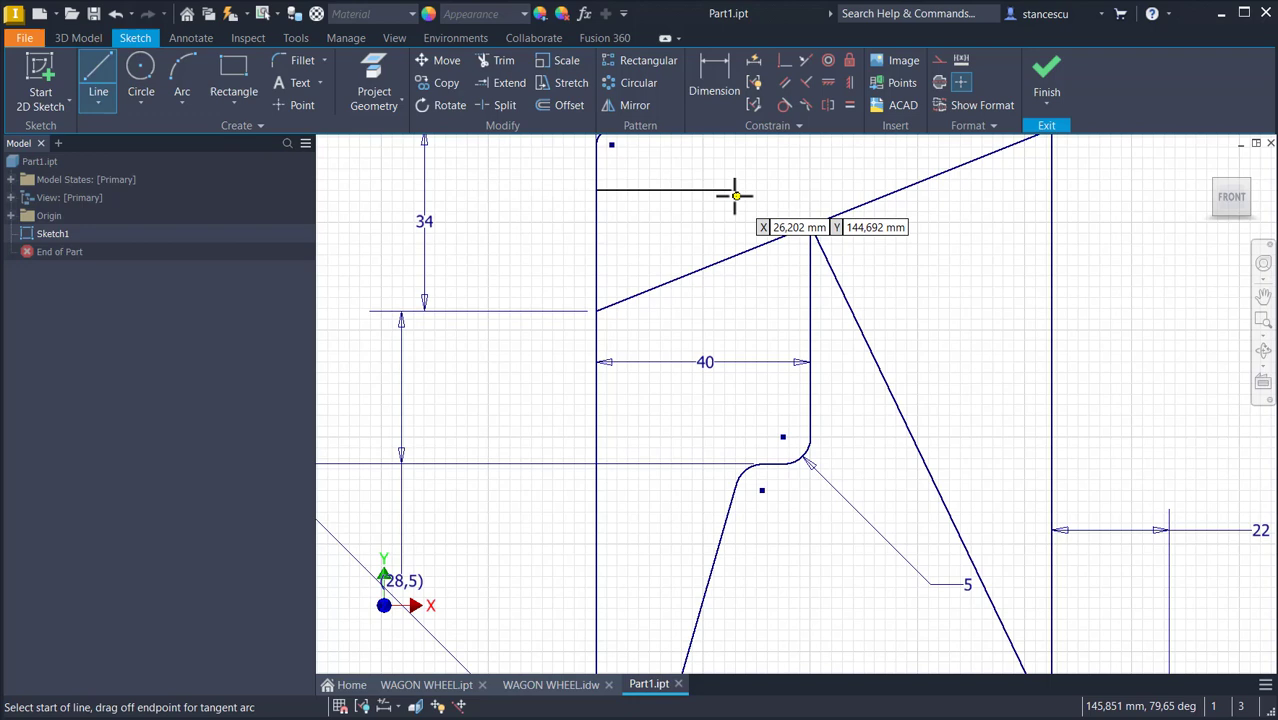
{"action": "left_click_drag", "start_coordinate": [735, 190], "coordinate": [754, 237]}
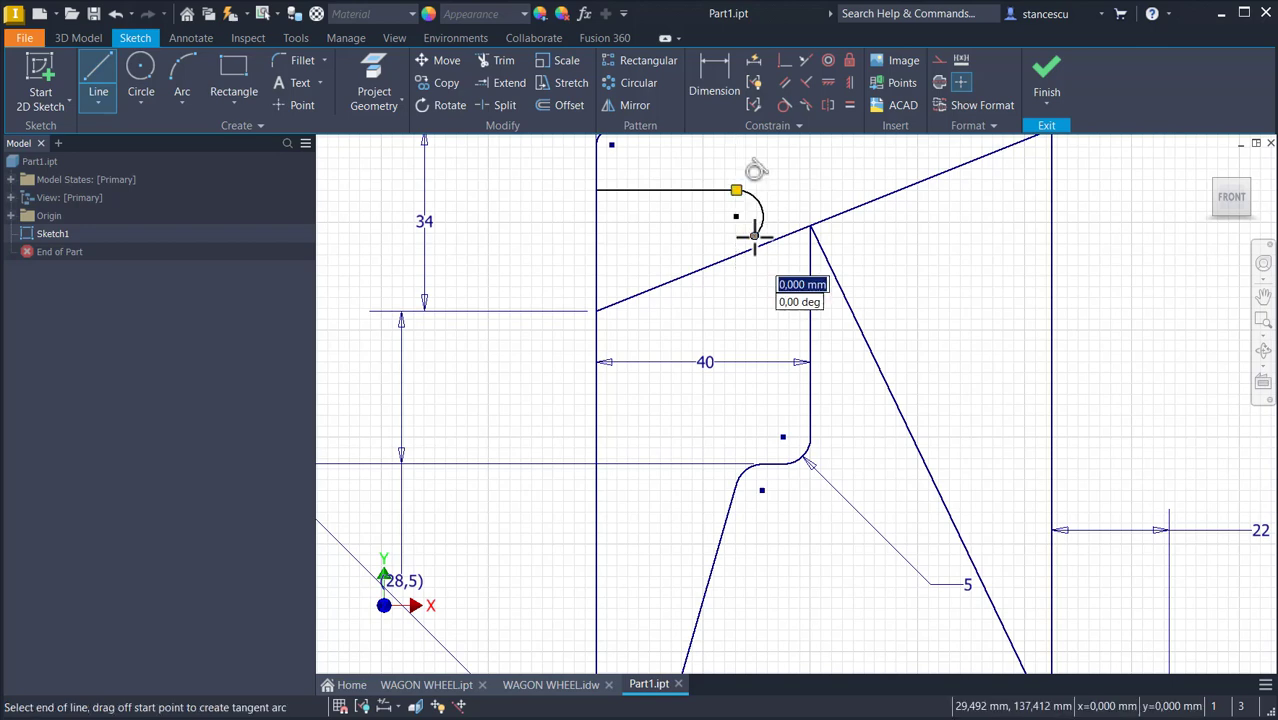
{"action": "left_click_drag", "start_coordinate": [754, 236], "coordinate": [812, 353]}
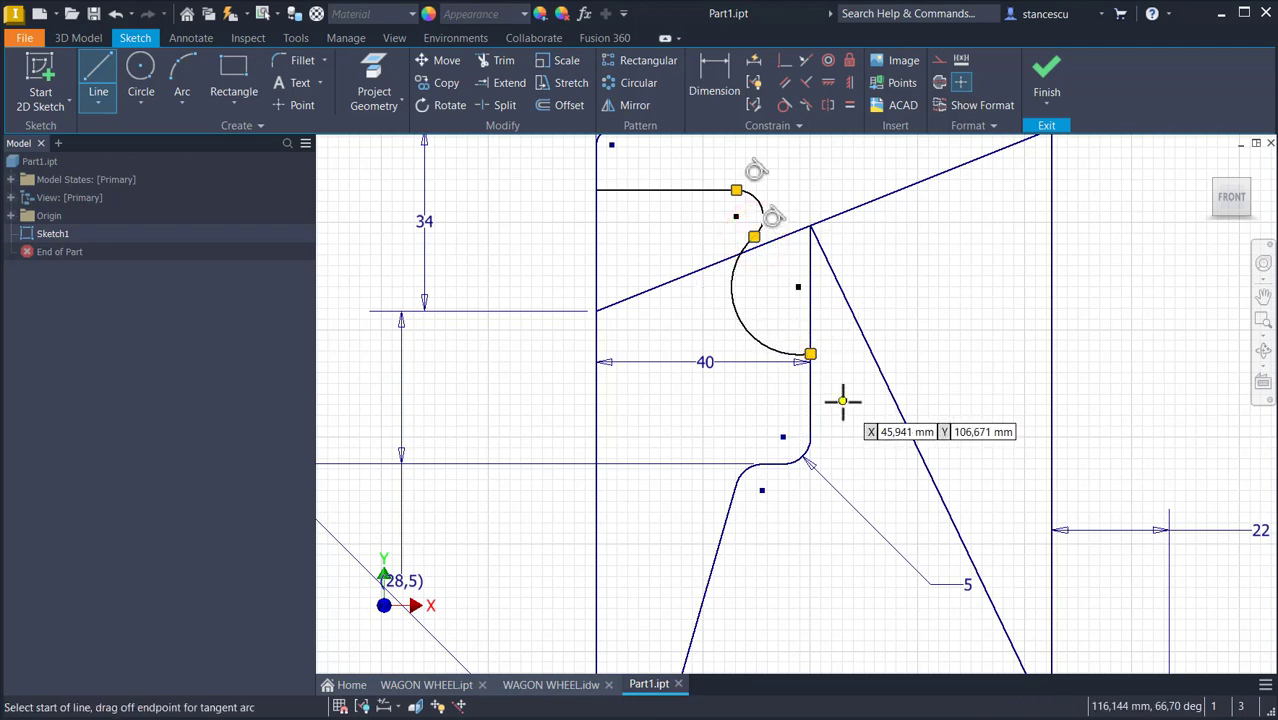
Dimension the small arc's radius as 5
{"action": "left_click", "coordinate": [712, 72]}
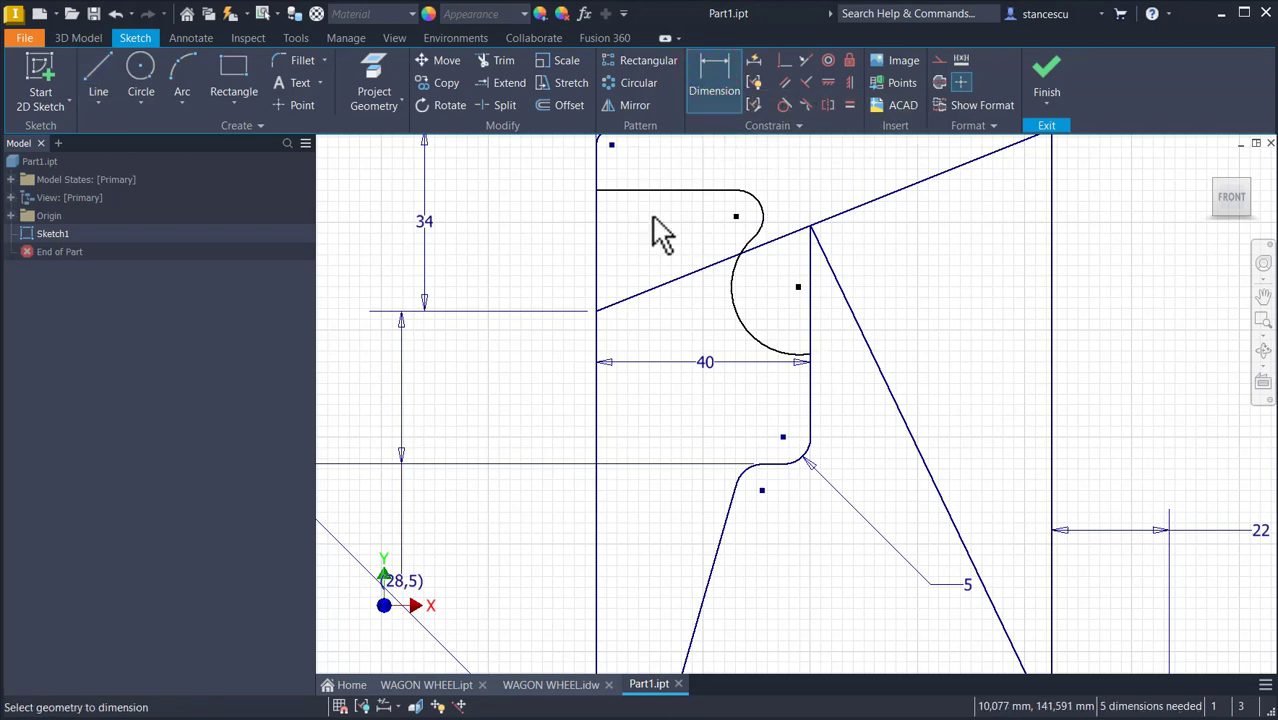
{"action": "left_click", "coordinate": [762, 205]}
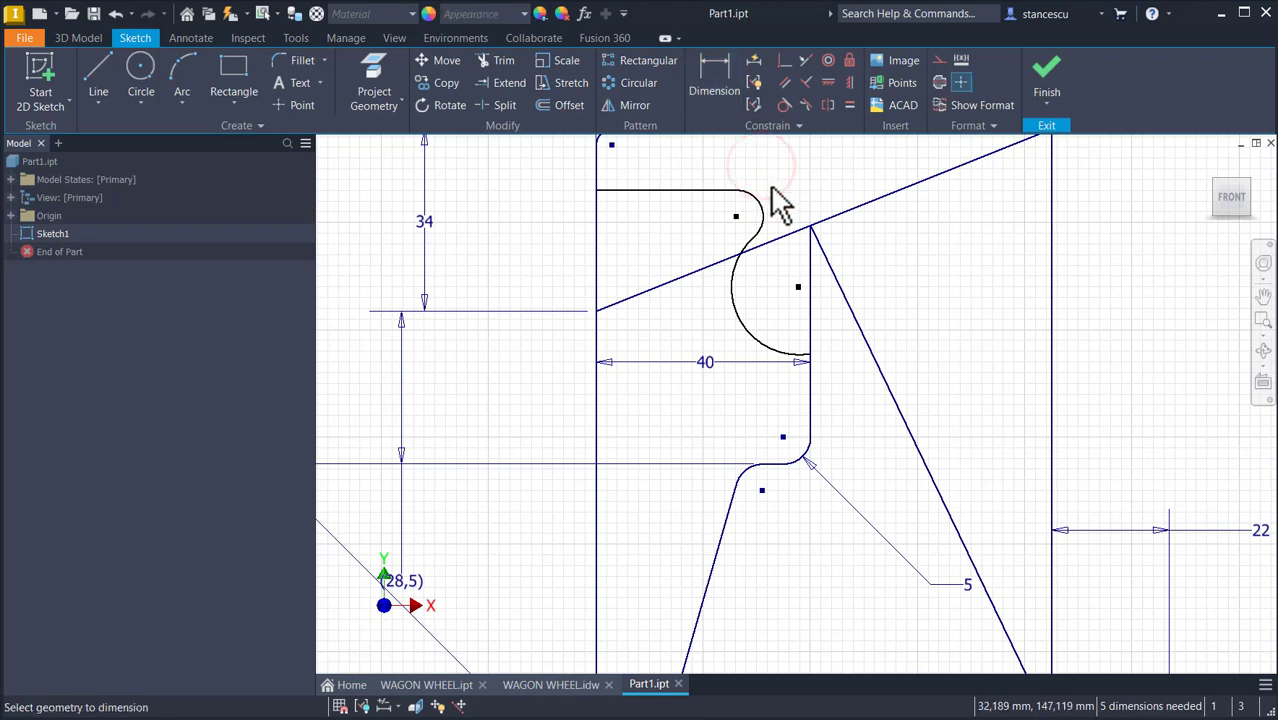
{"action": "left_click", "coordinate": [758, 200]}
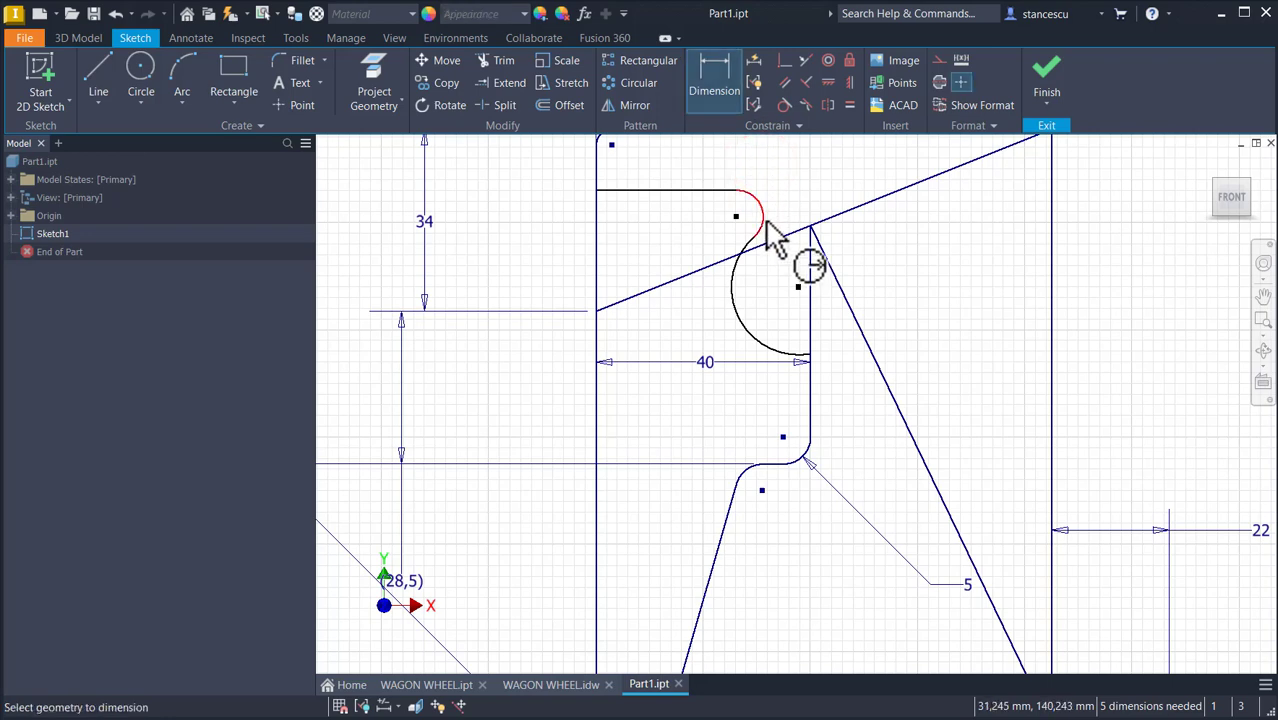
{"action": "left_click", "coordinate": [802, 183]}
{"action": "type", "text": "5"}
{"action": "key", "text": "Return"}
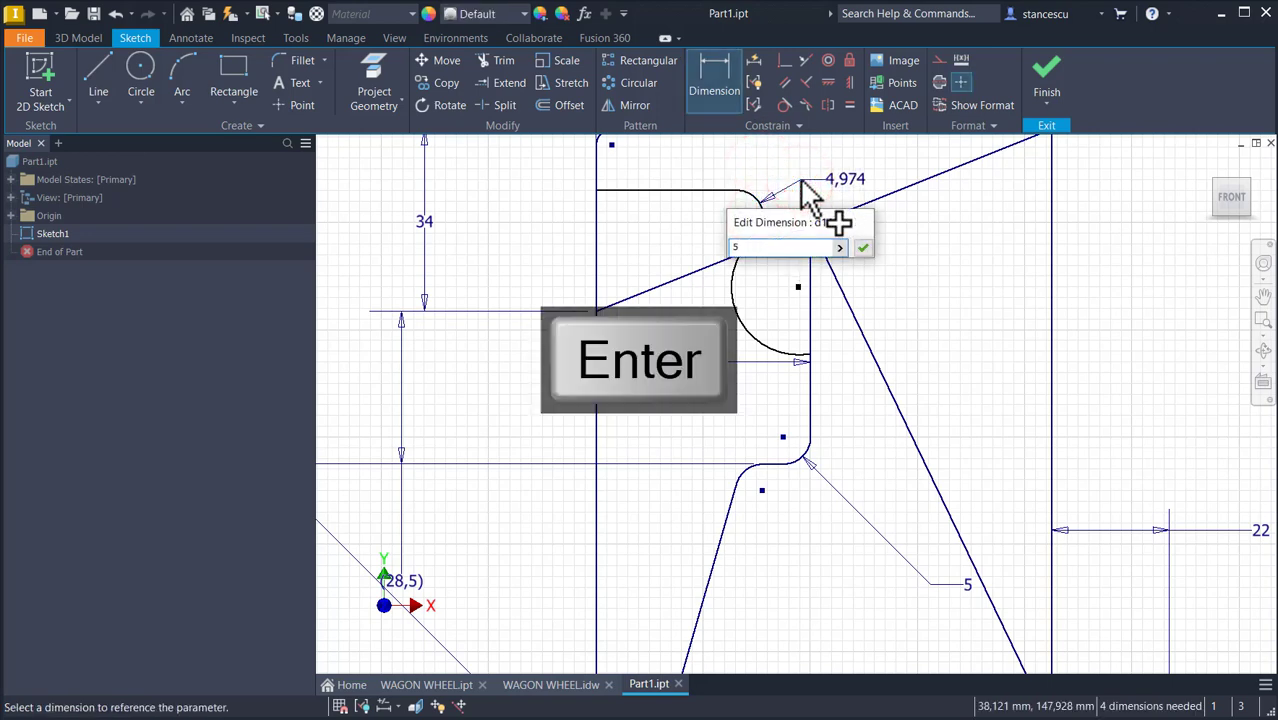
Place the short line 8 below the upper edge and add a radius dimension to the larger arc
{"action": "middle_click_drag", "start_coordinate": [736, 205], "coordinate": [688, 272]}
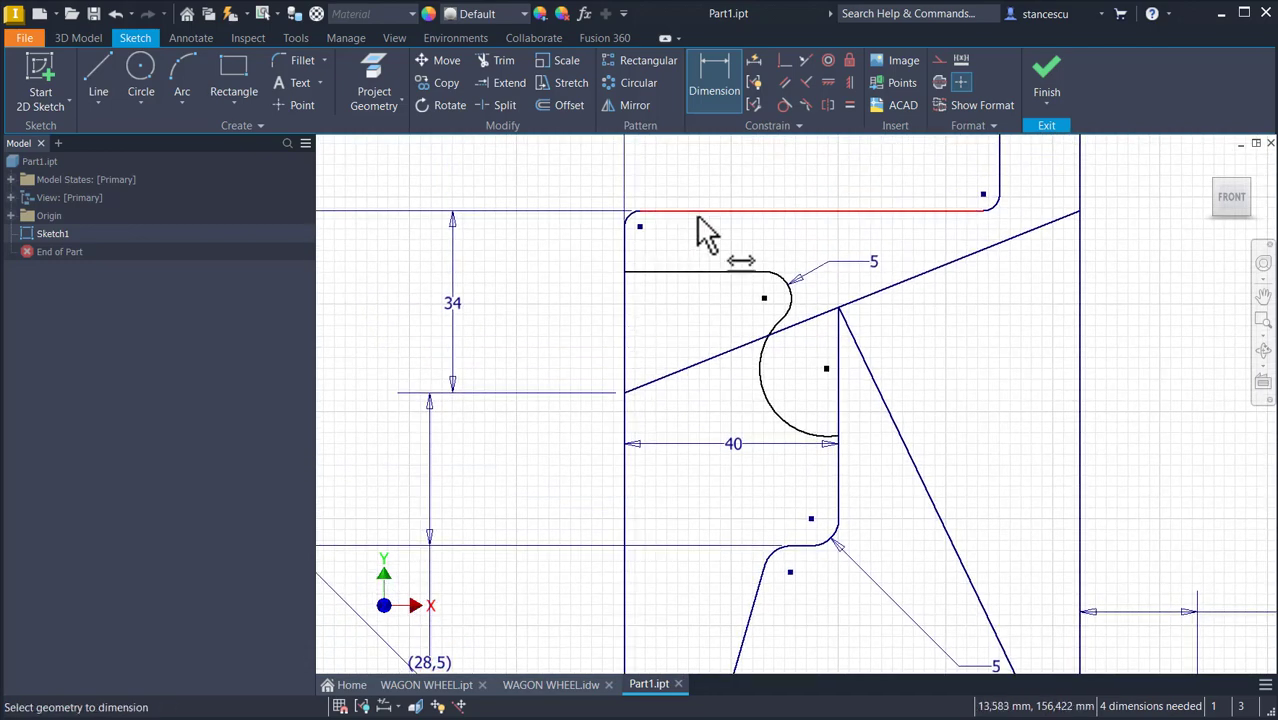
{"action": "left_click", "coordinate": [694, 210]}
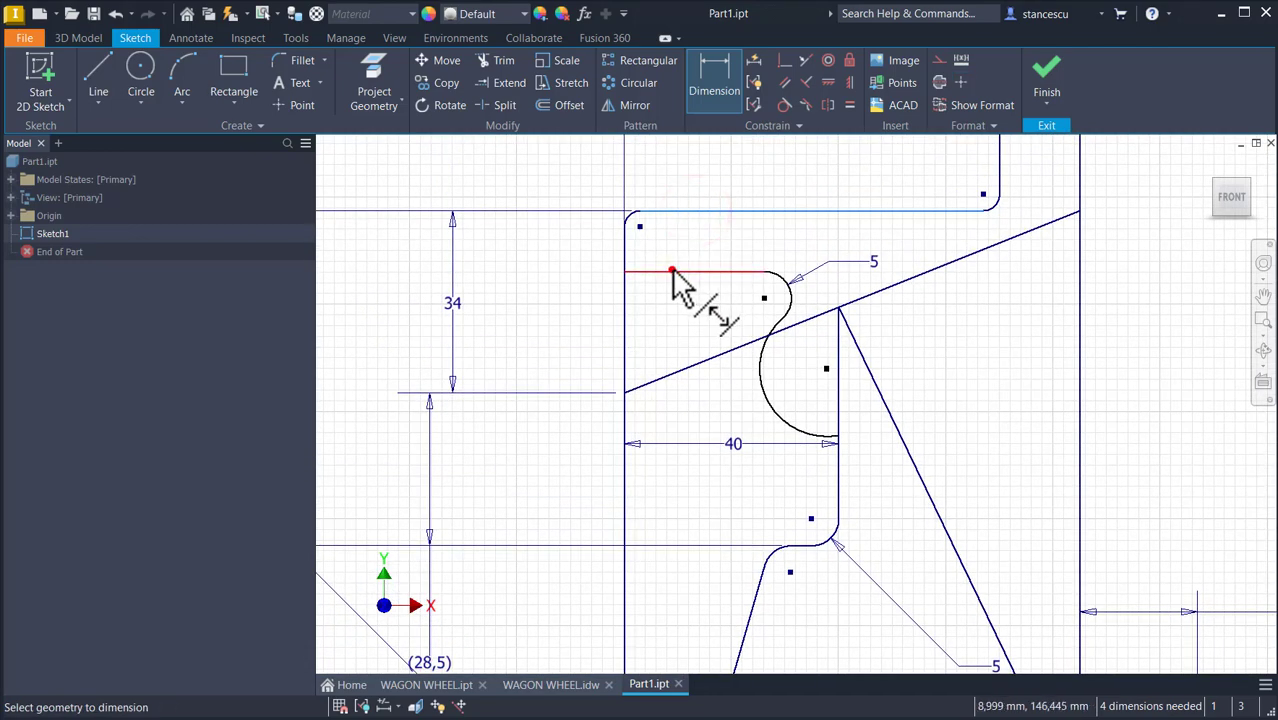
{"action": "left_click", "coordinate": [673, 271]}
{"action": "left_click", "coordinate": [585, 245]}
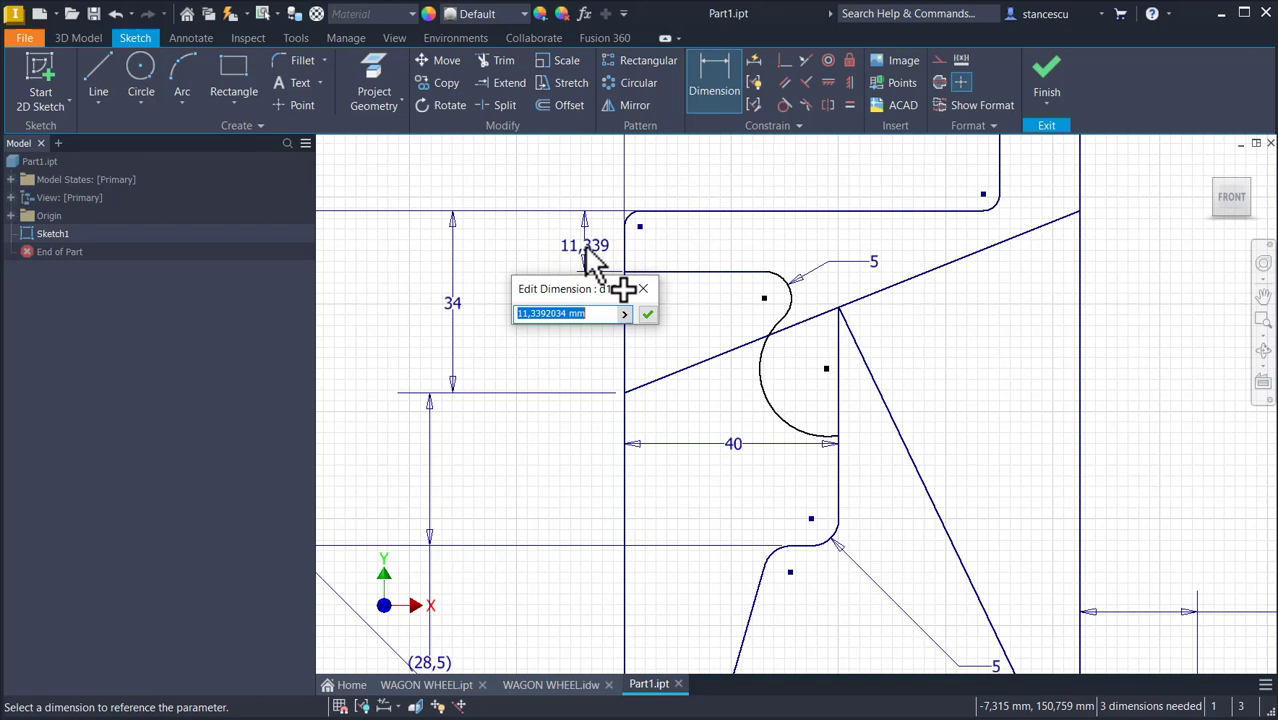
{"action": "key", "text": "Return"}
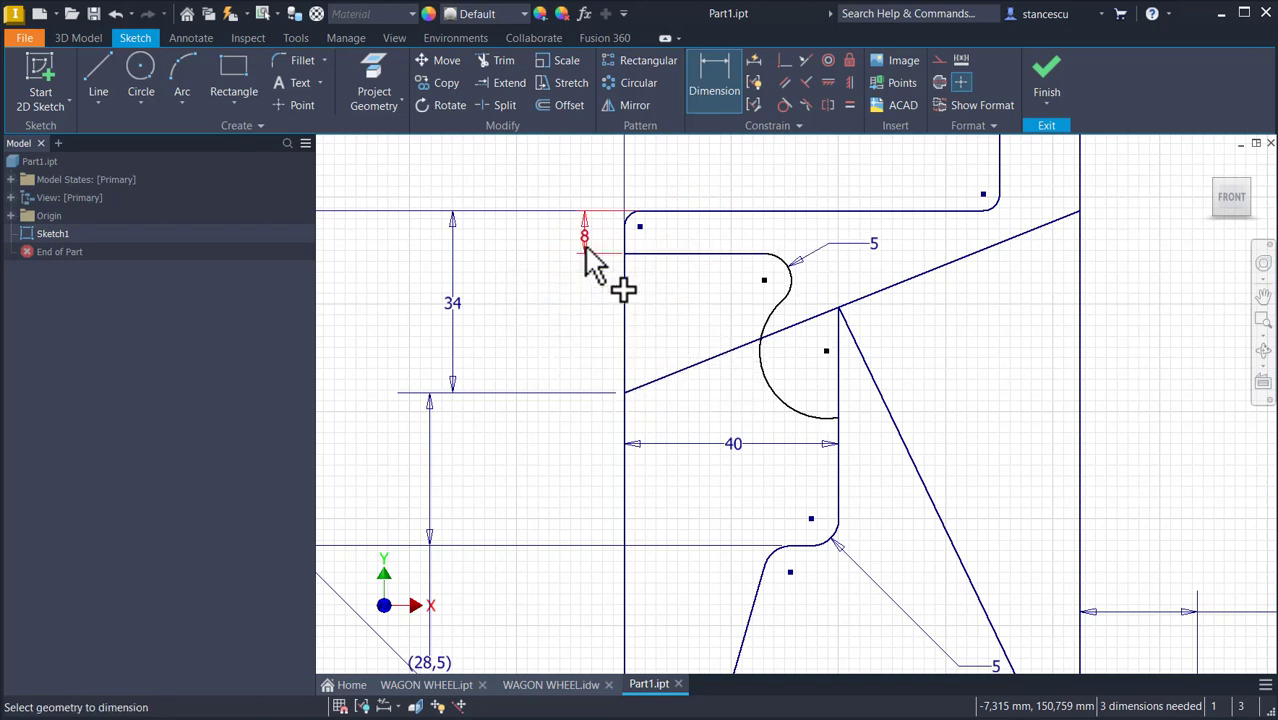
{"action": "left_click", "coordinate": [785, 391]}
{"action": "left_click", "coordinate": [798, 375]}
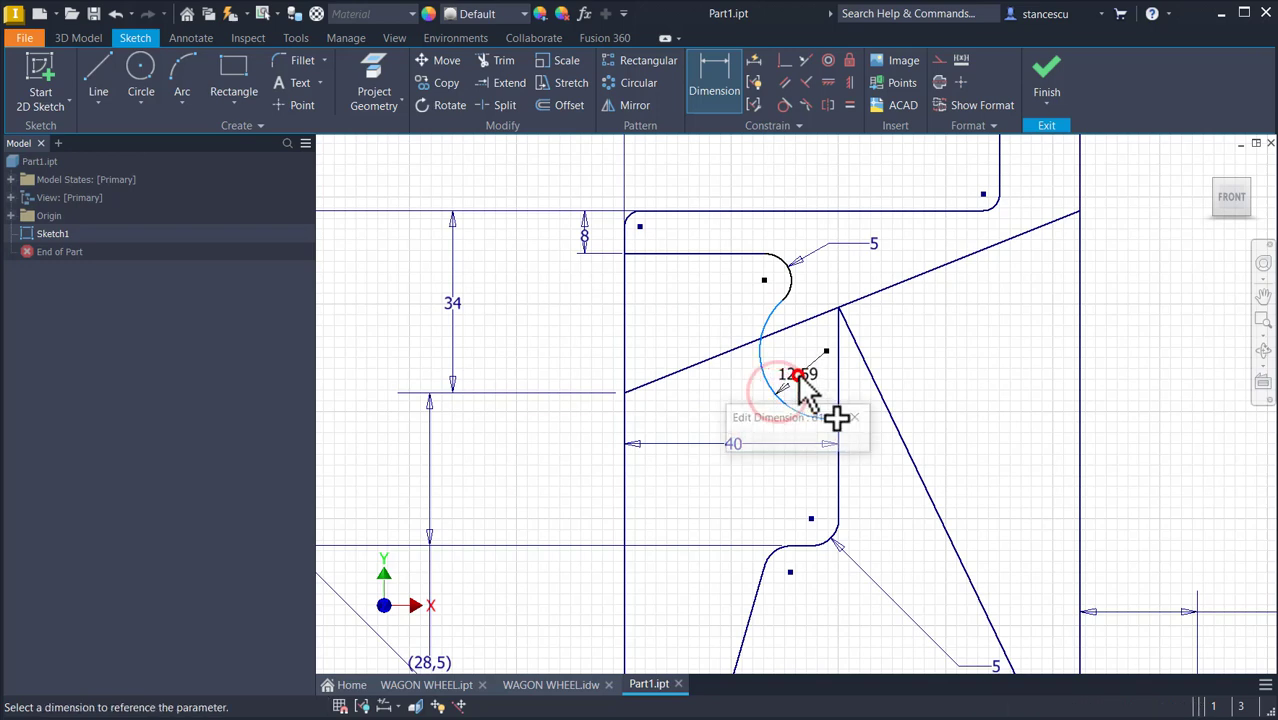
Set the large arc radius to 25, split the sloped line, and fillet the sloped corner at 15
{"action": "type", "text": "25"}
{"action": "key", "text": "Return"}
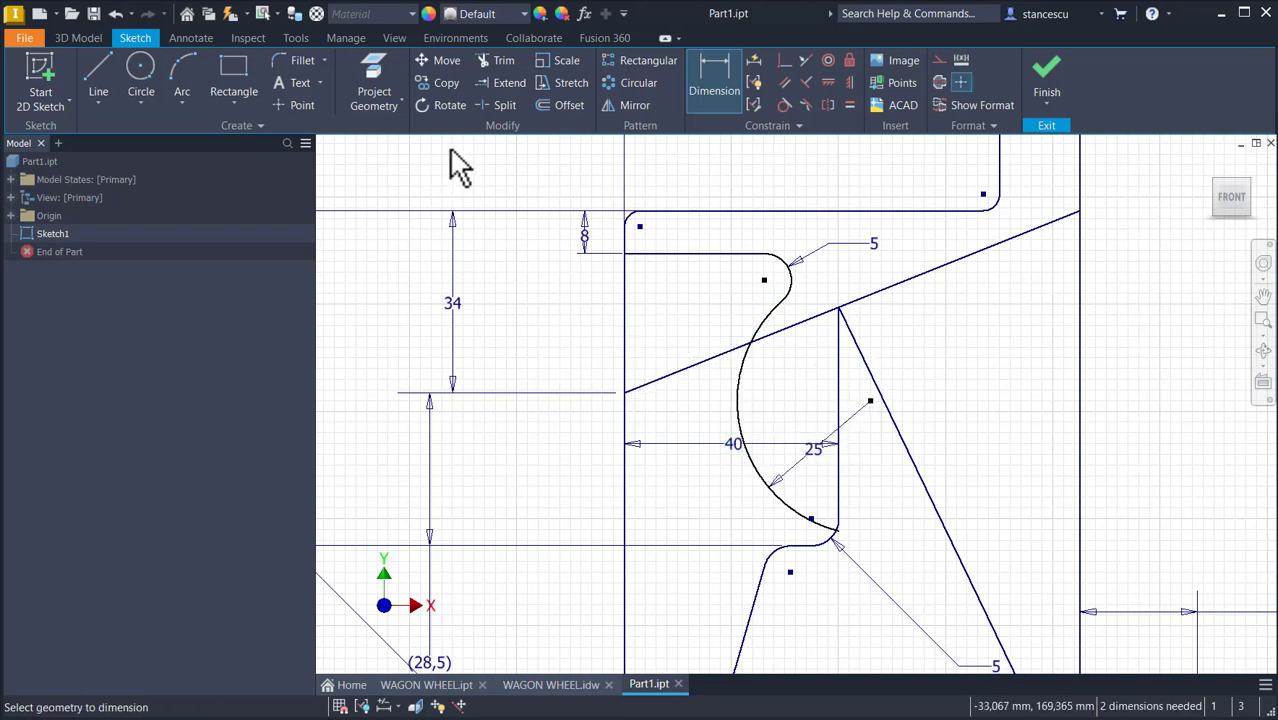
{"action": "left_click", "coordinate": [493, 106]}
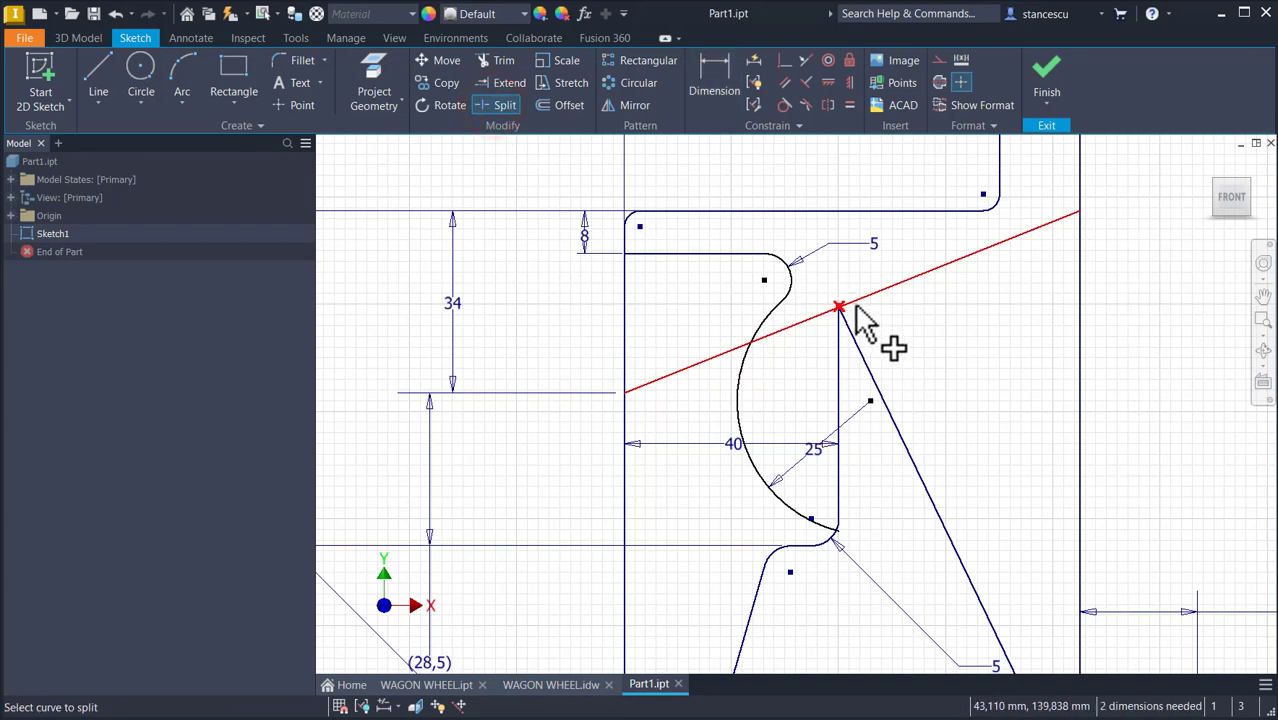
{"action": "left_click", "coordinate": [852, 302]}
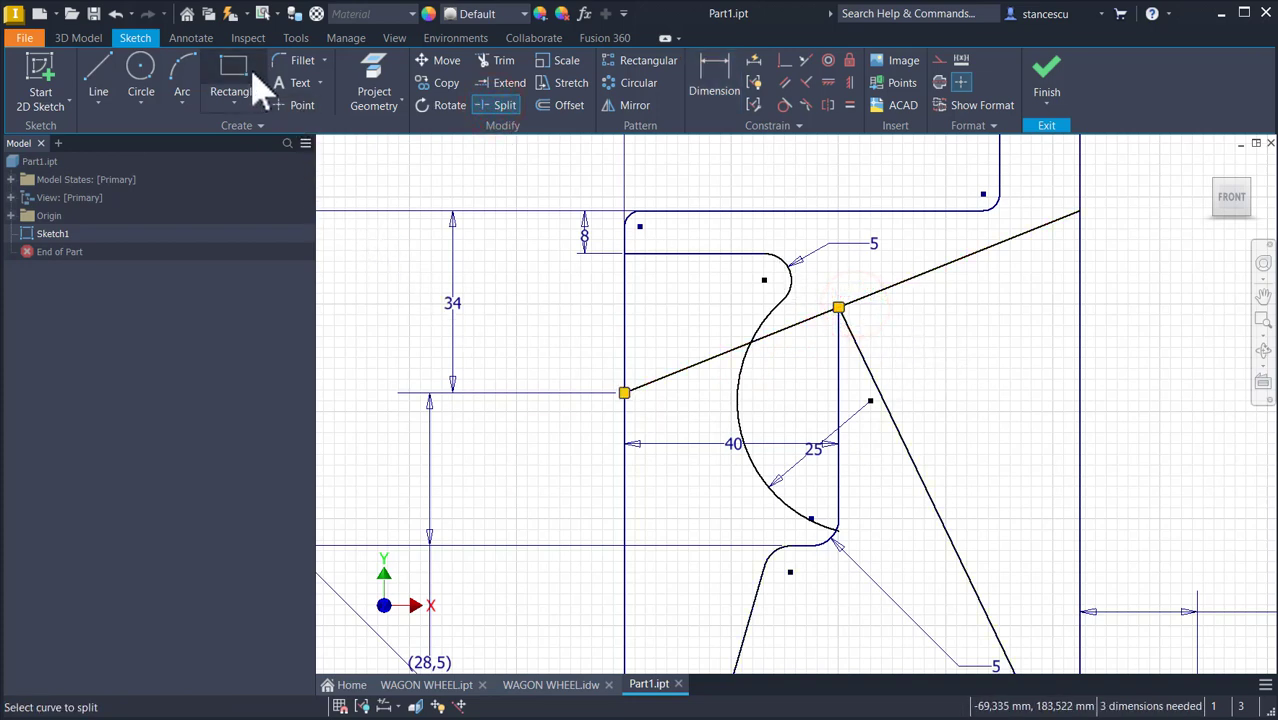
{"action": "left_click", "coordinate": [290, 62]}
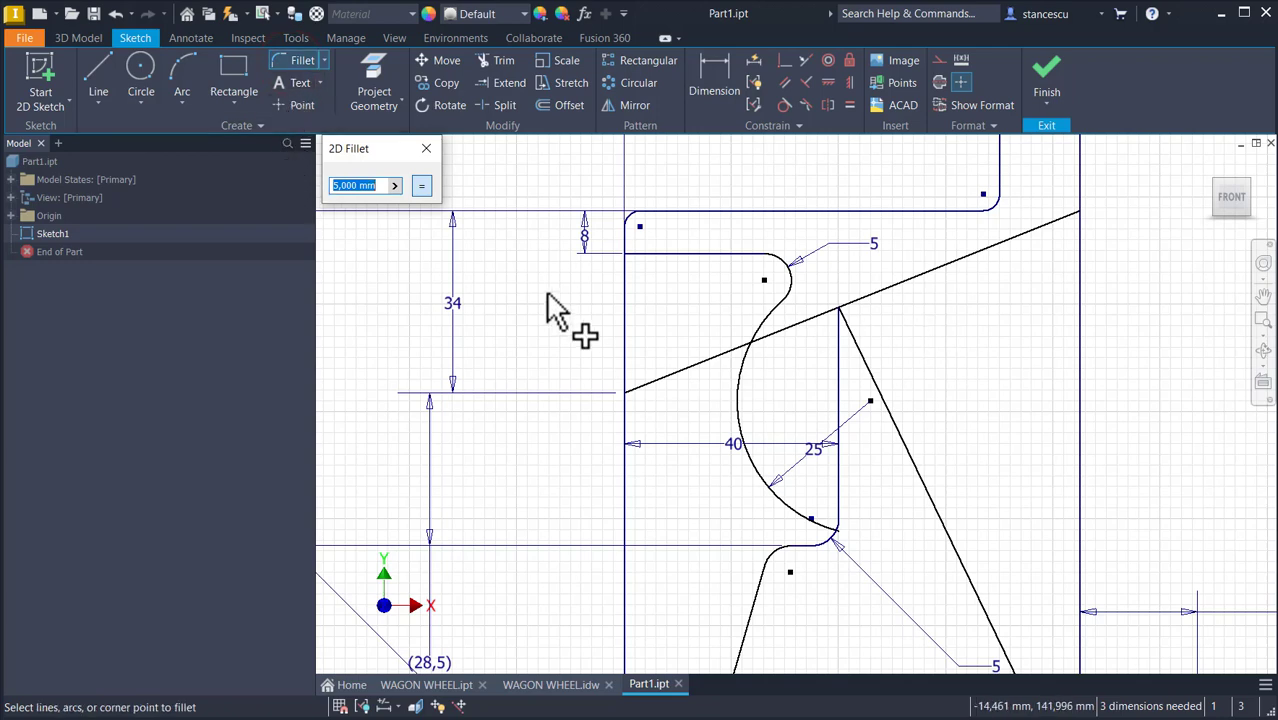
{"action": "type", "text": "15"}
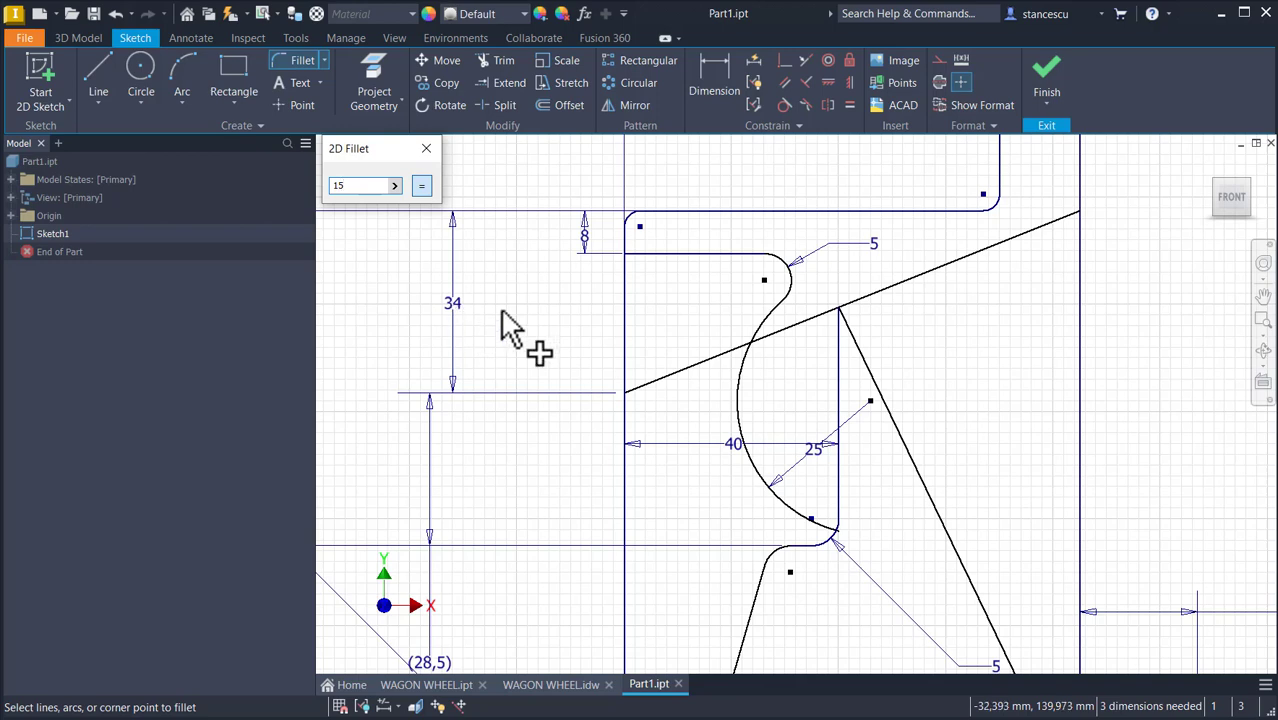
{"action": "left_click", "coordinate": [851, 340]}
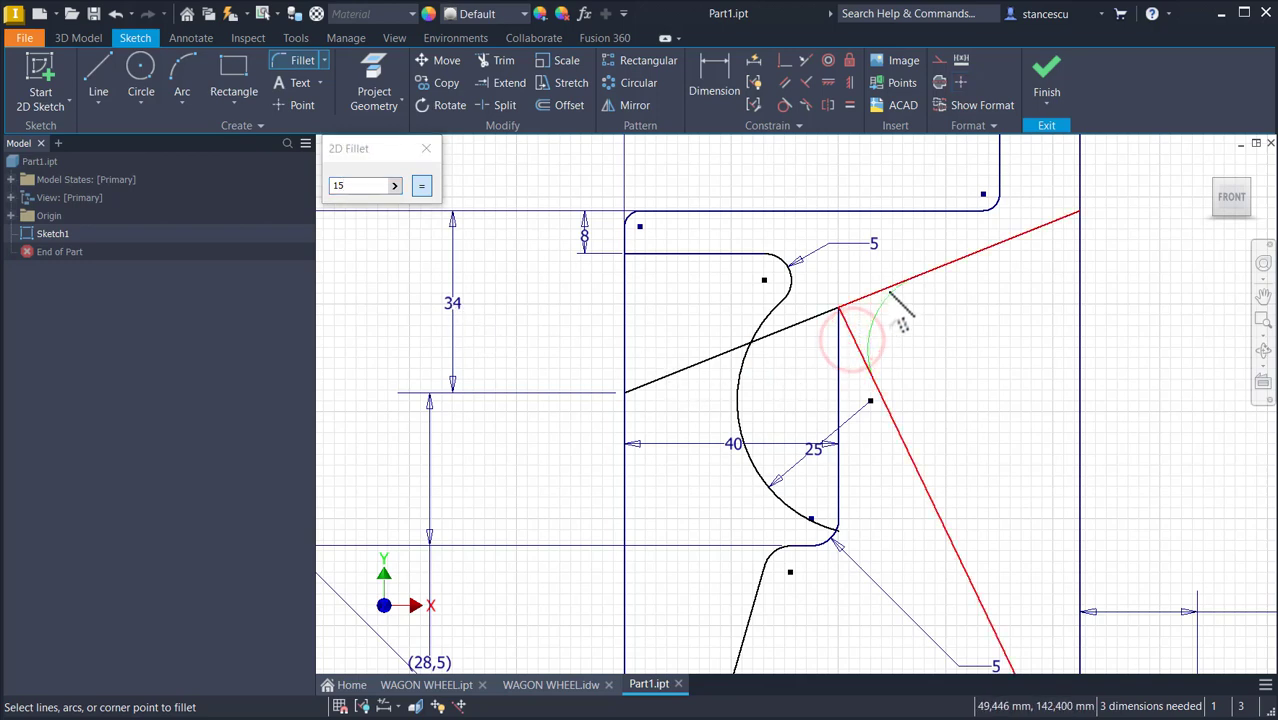
{"action": "left_click", "coordinate": [887, 288]}
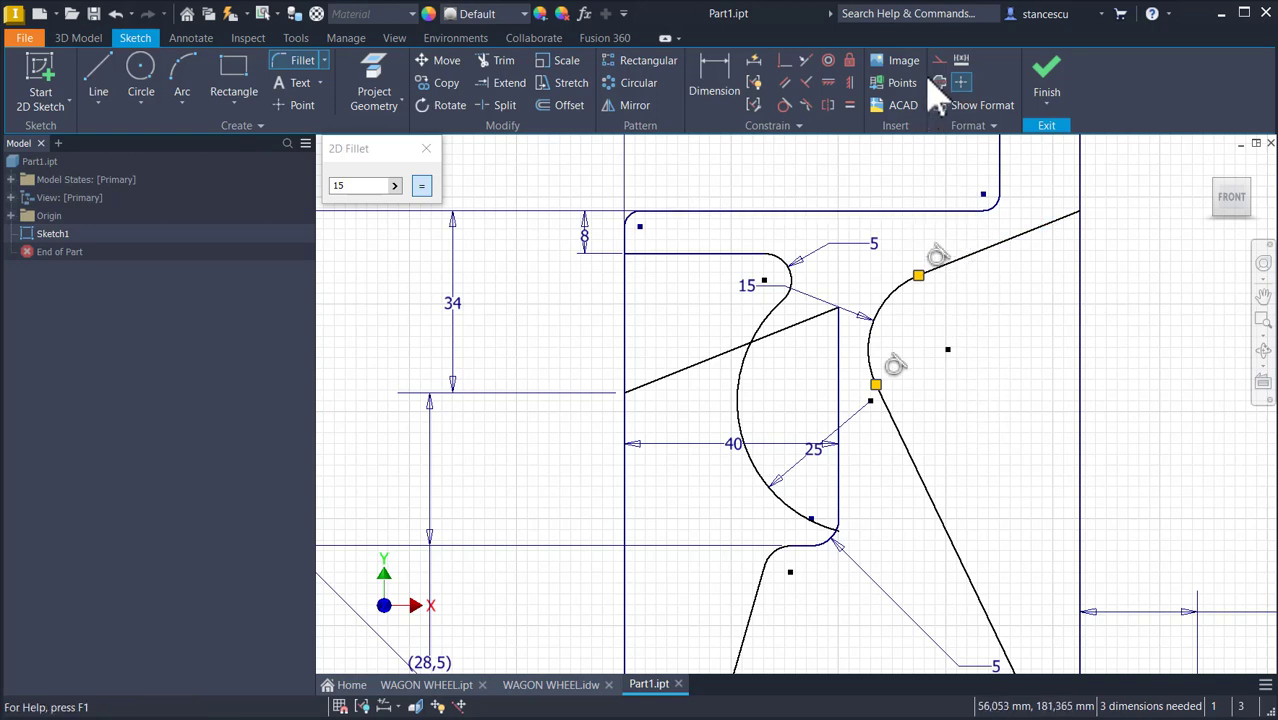
Make the large arc's centre coincide with the R15 fillet's centre
{"action": "left_click", "coordinate": [785, 60]}
{"action": "left_click", "coordinate": [870, 401]}
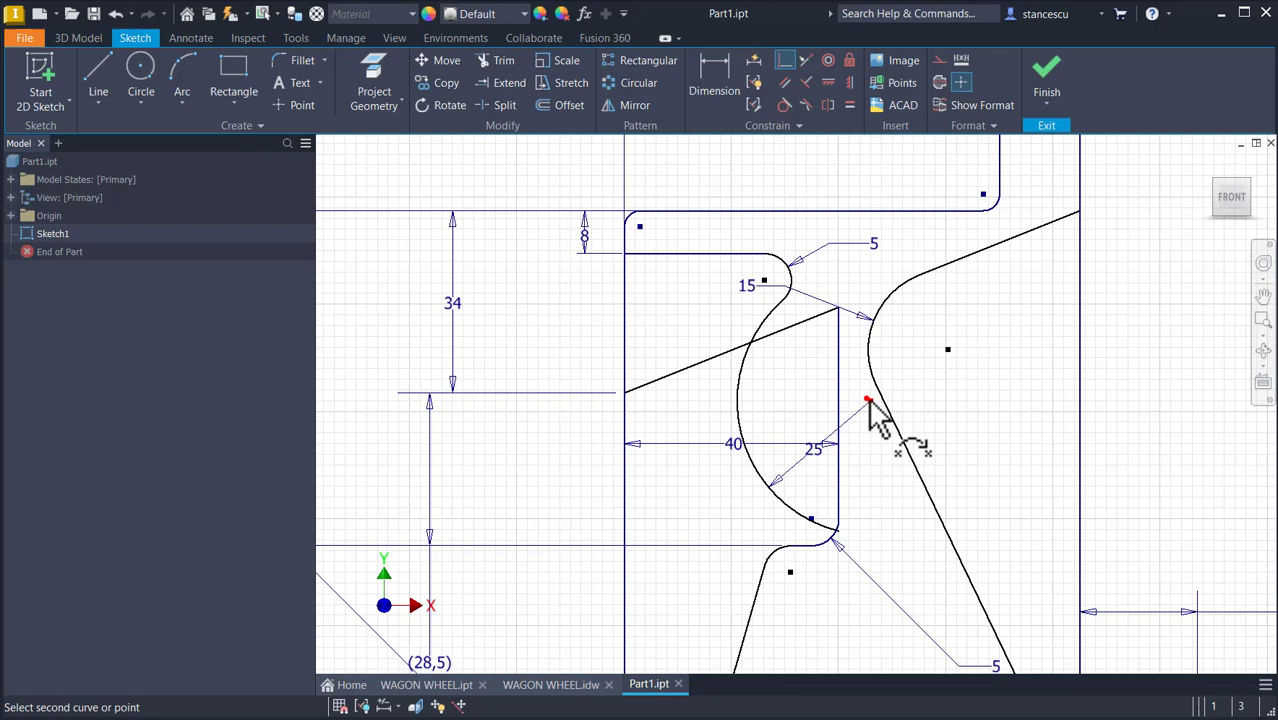
{"action": "left_click", "coordinate": [948, 349]}
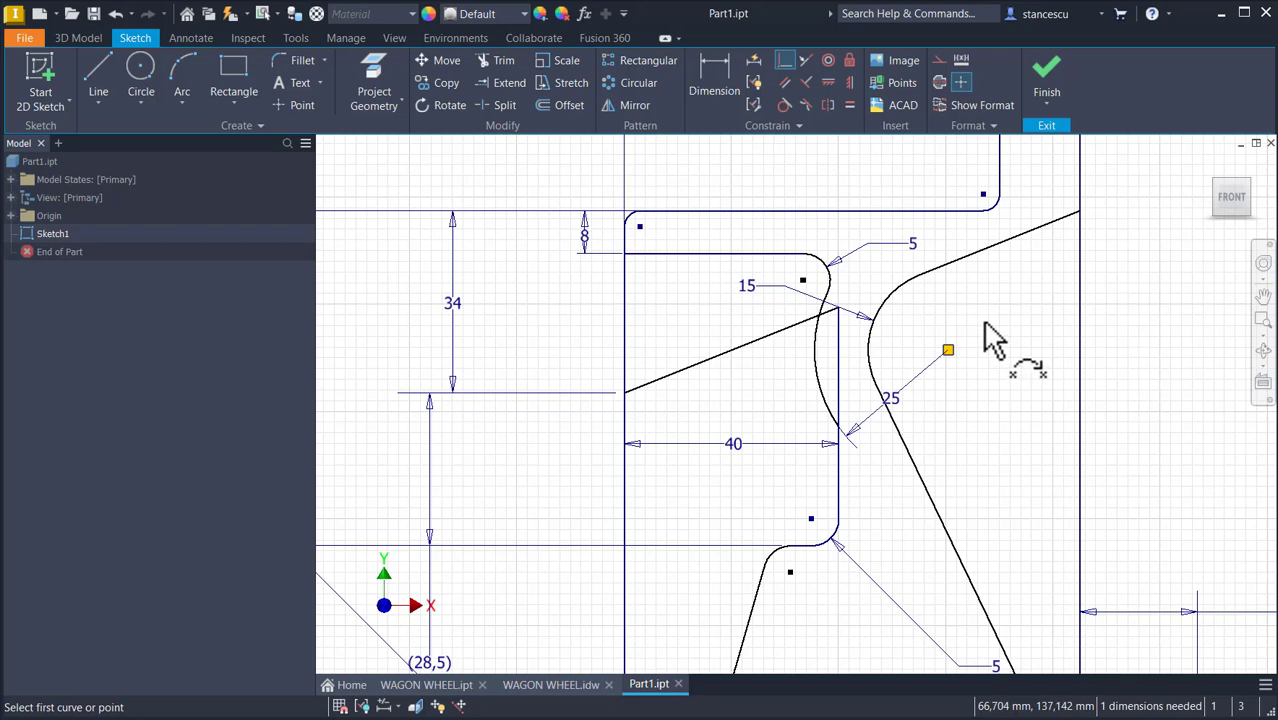
Split the right vertical line near its top and fillet the top-right corner at radius 10
{"action": "left_click", "coordinate": [506, 107]}
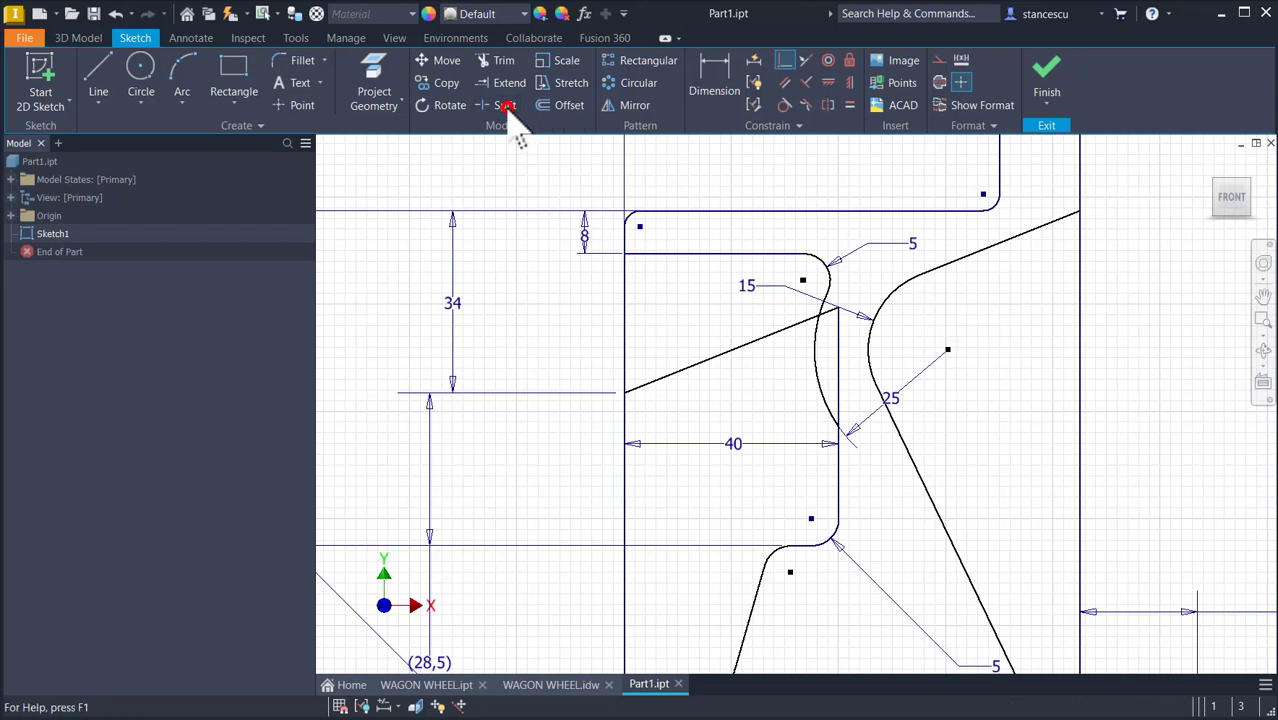
{"action": "left_click", "coordinate": [1082, 238]}
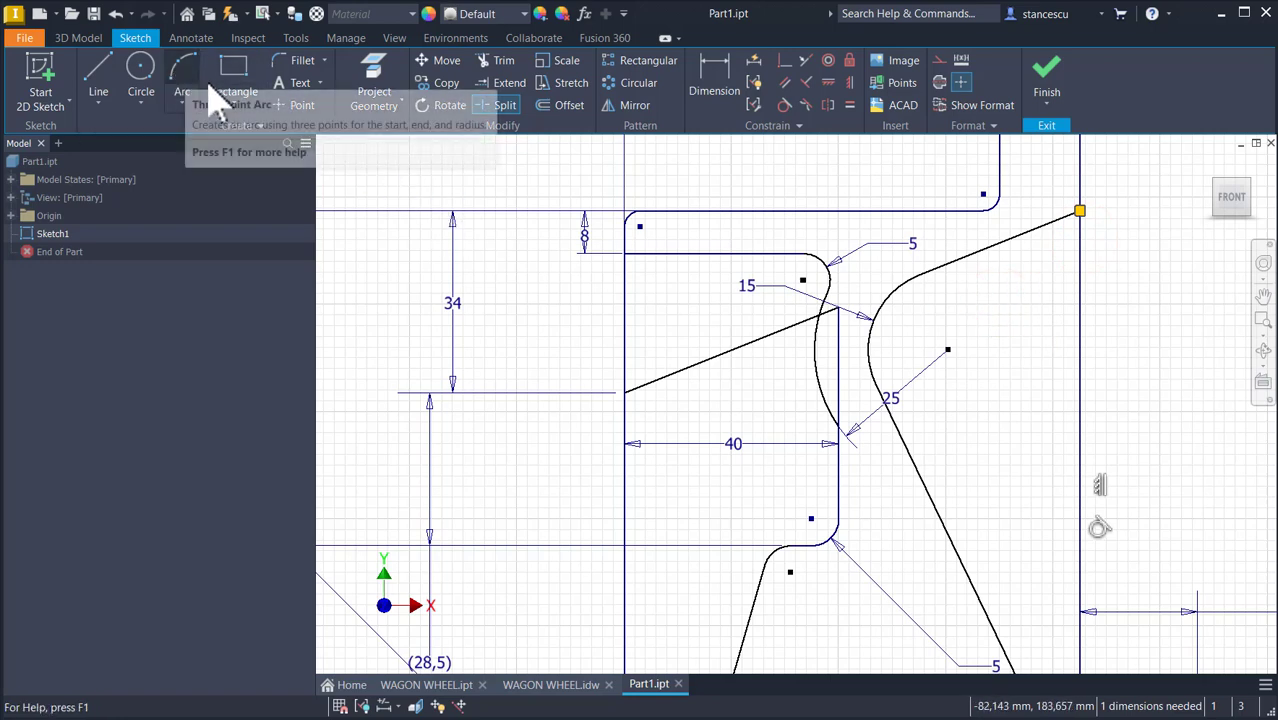
{"action": "left_click", "coordinate": [302, 62]}
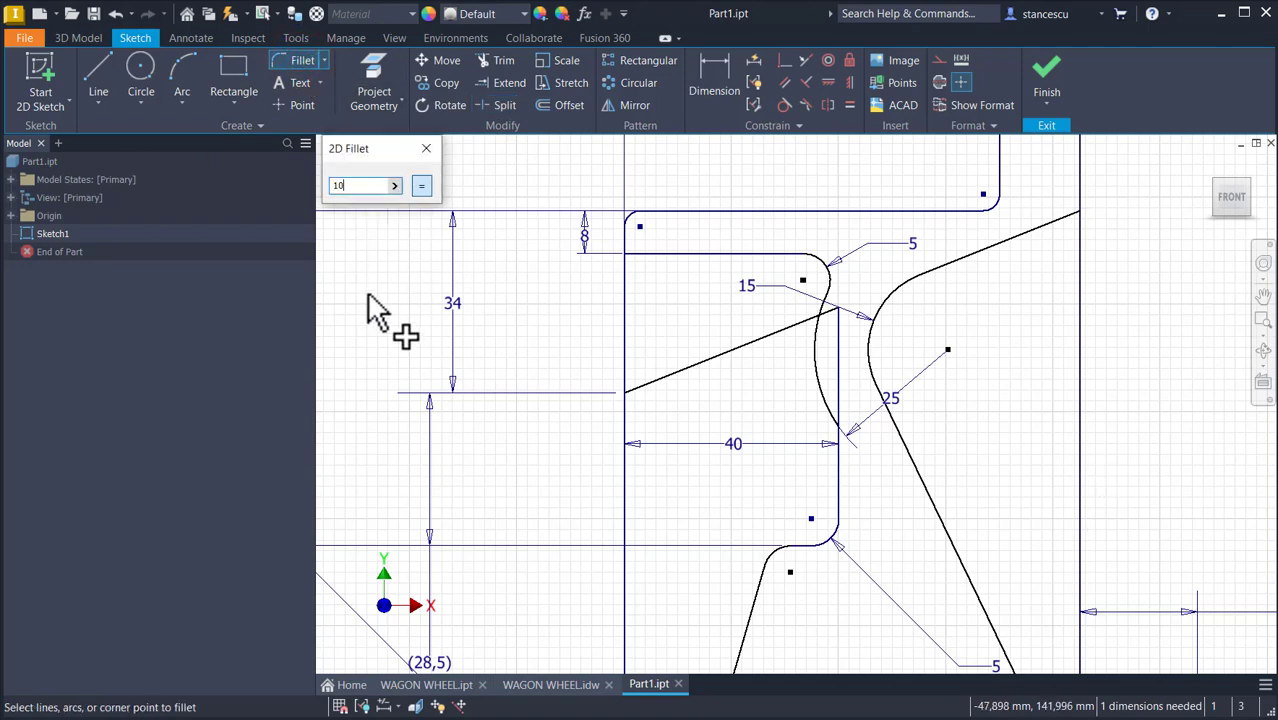
{"action": "left_click", "coordinate": [1043, 226]}
{"action": "left_click", "coordinate": [1082, 229]}
Split the vertical line beside the R25 arc and make it and the diagonal guide line construction
{"action": "middle_click_drag", "start_coordinate": [992, 462], "coordinate": [998, 408]}
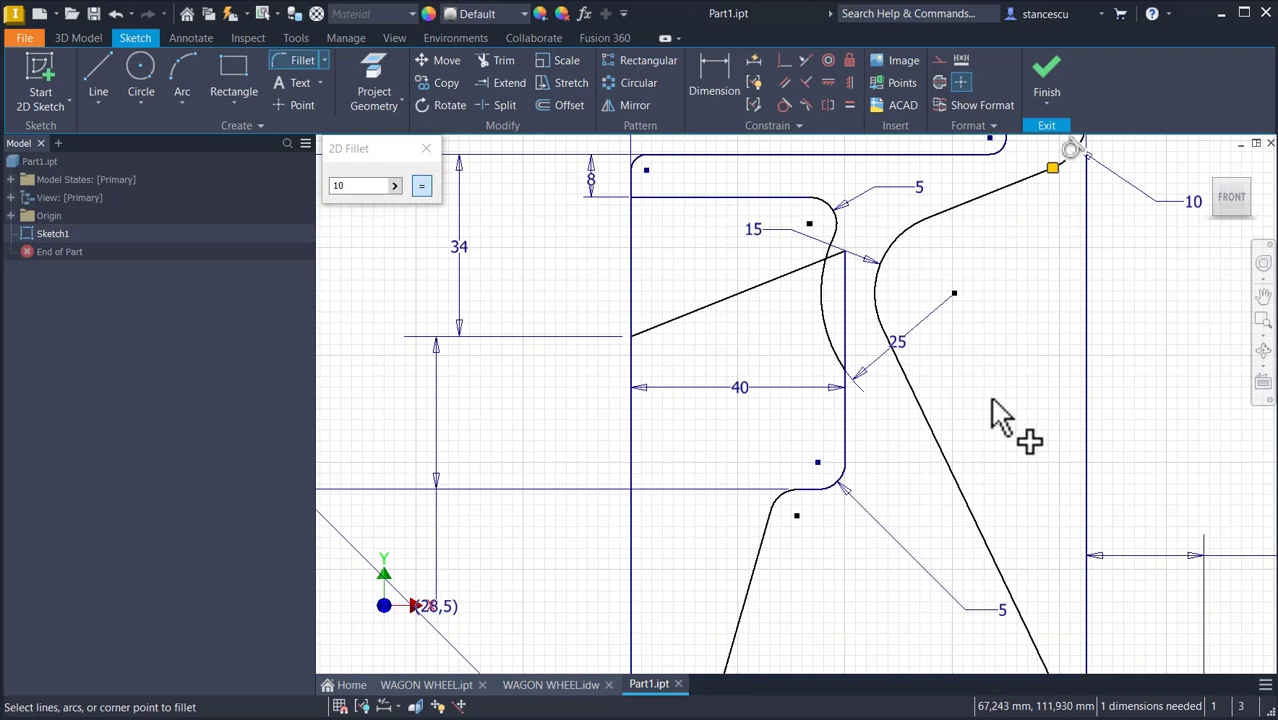
{"action": "left_click", "coordinate": [504, 105]}
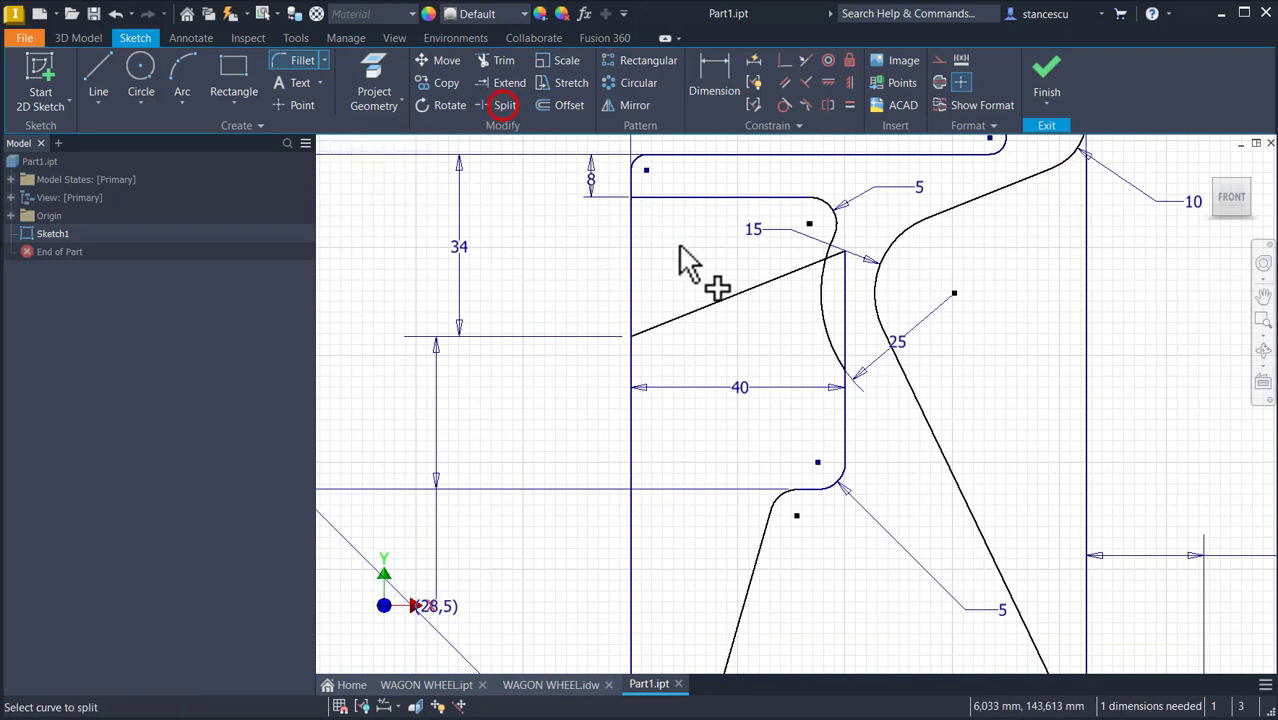
{"action": "left_click", "coordinate": [844, 330]}
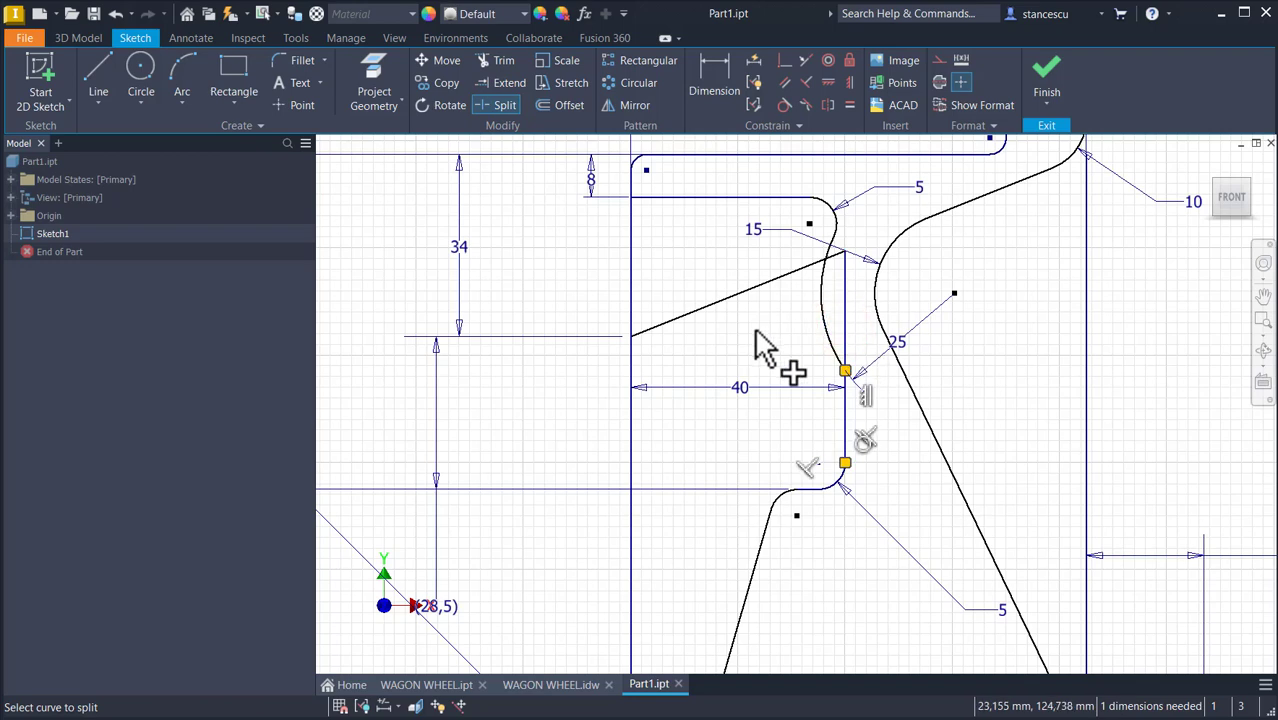
{"action": "key", "text": "Escape"}
{"action": "left_click", "coordinate": [757, 286]}
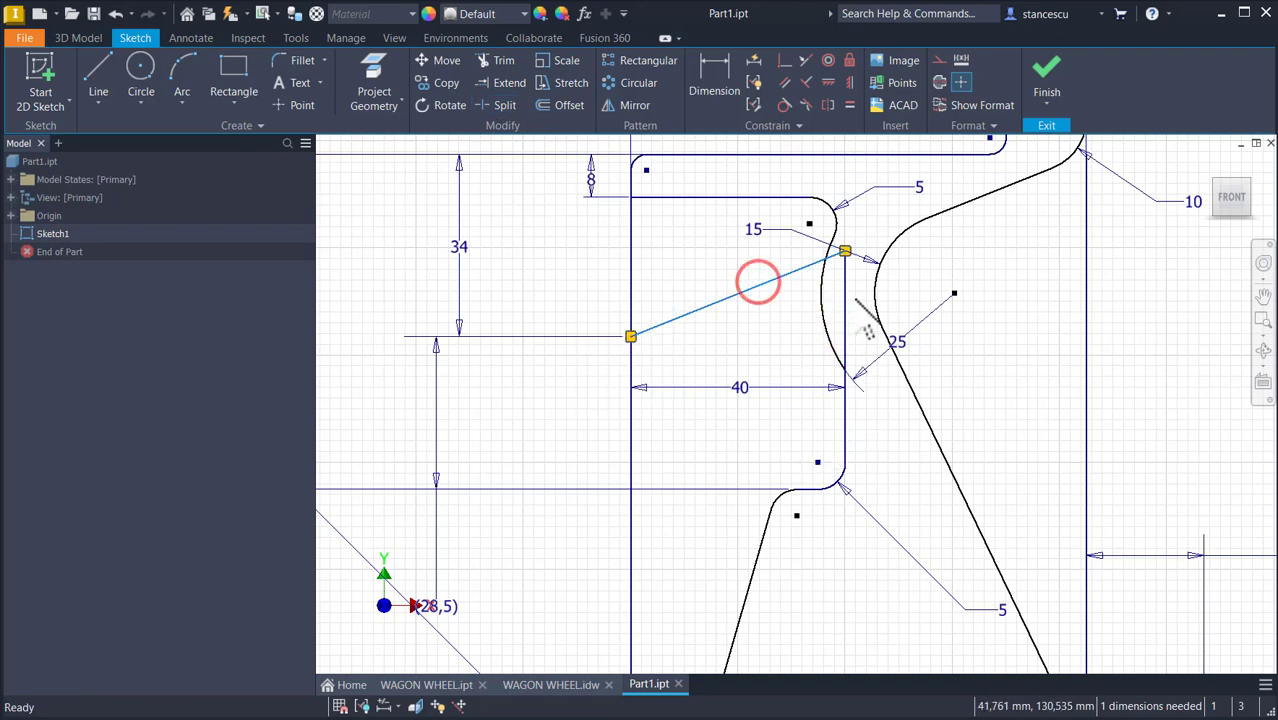
{"action": "left_click", "coordinate": [855, 312], "text": "ctrl"}
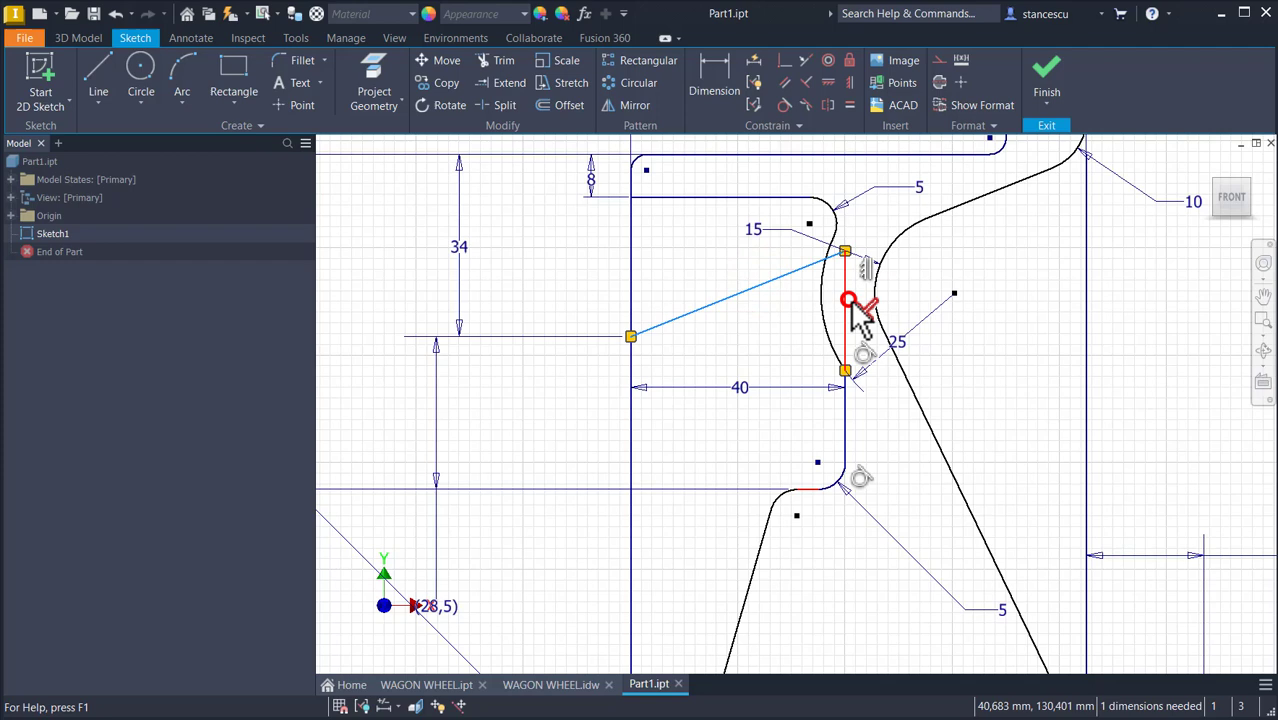
{"action": "left_click", "coordinate": [941, 59]}
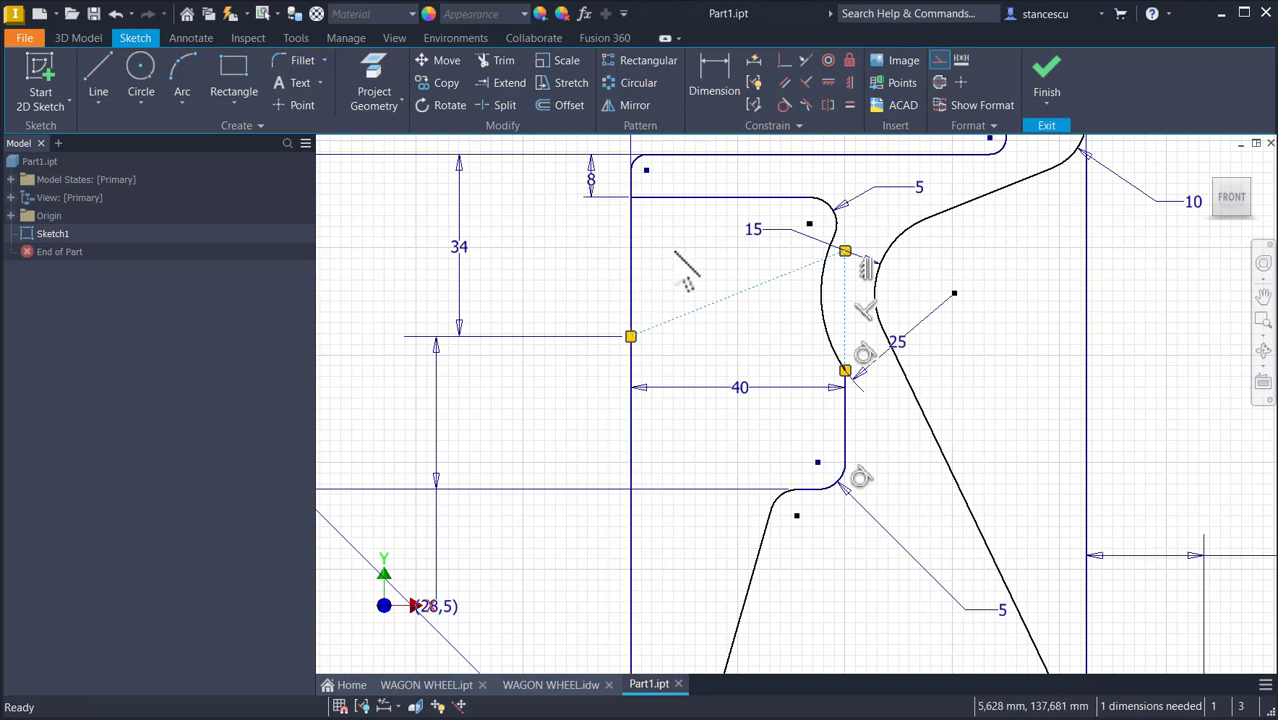
Split the left vertical reference line near its top corner and convert it to construction geometry
{"action": "left_click", "coordinate": [513, 107]}
{"action": "left_click", "coordinate": [628, 200]}
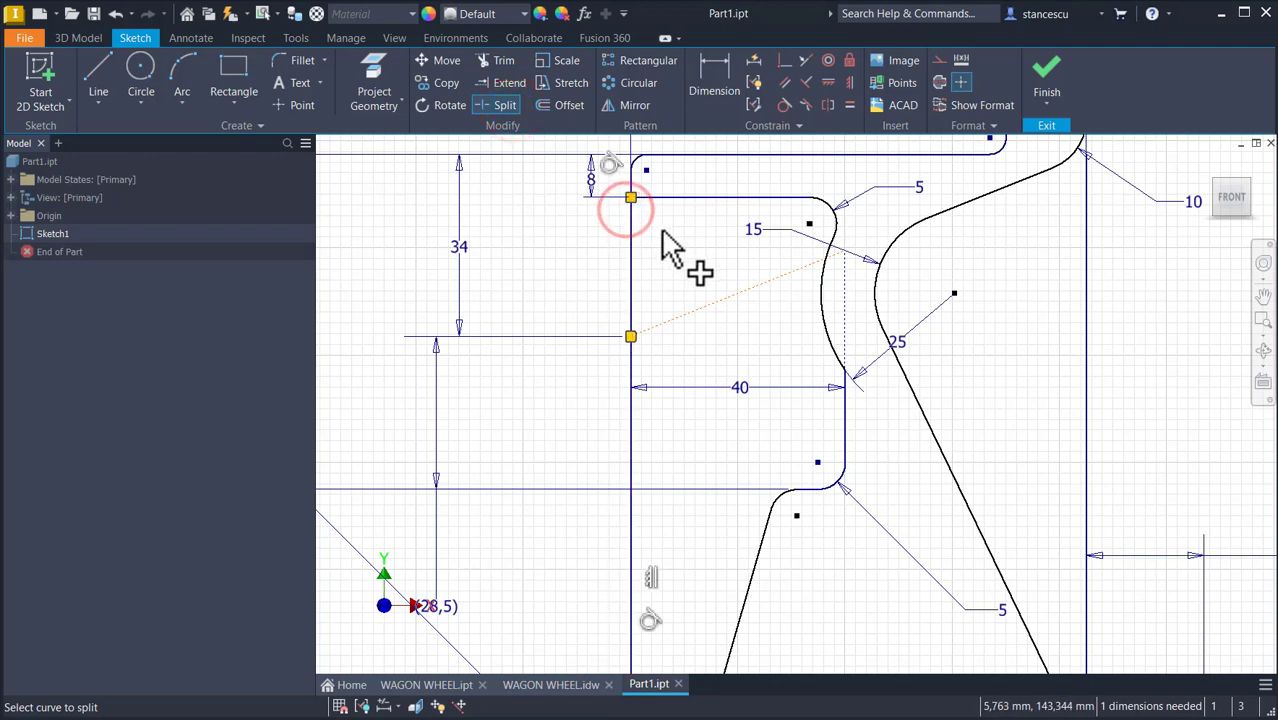
{"action": "left_click", "coordinate": [650, 238]}
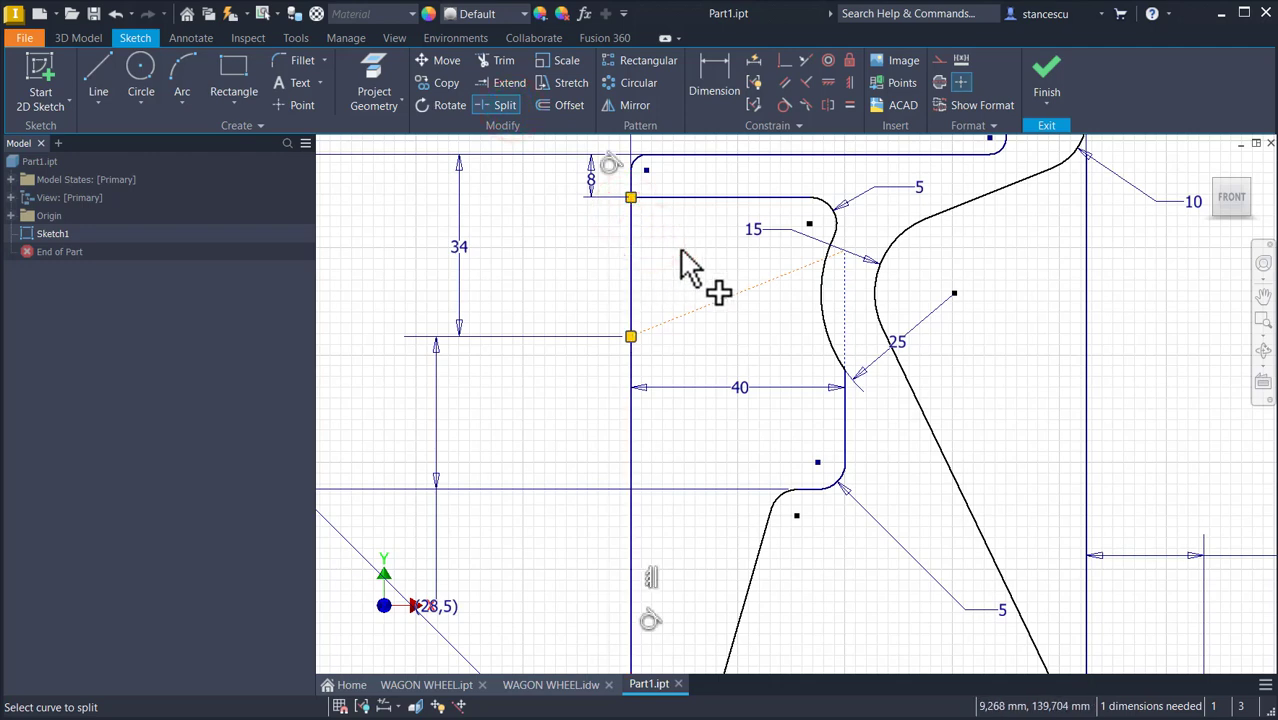
{"action": "key", "text": "Escape"}
{"action": "left_click", "coordinate": [664, 249]}
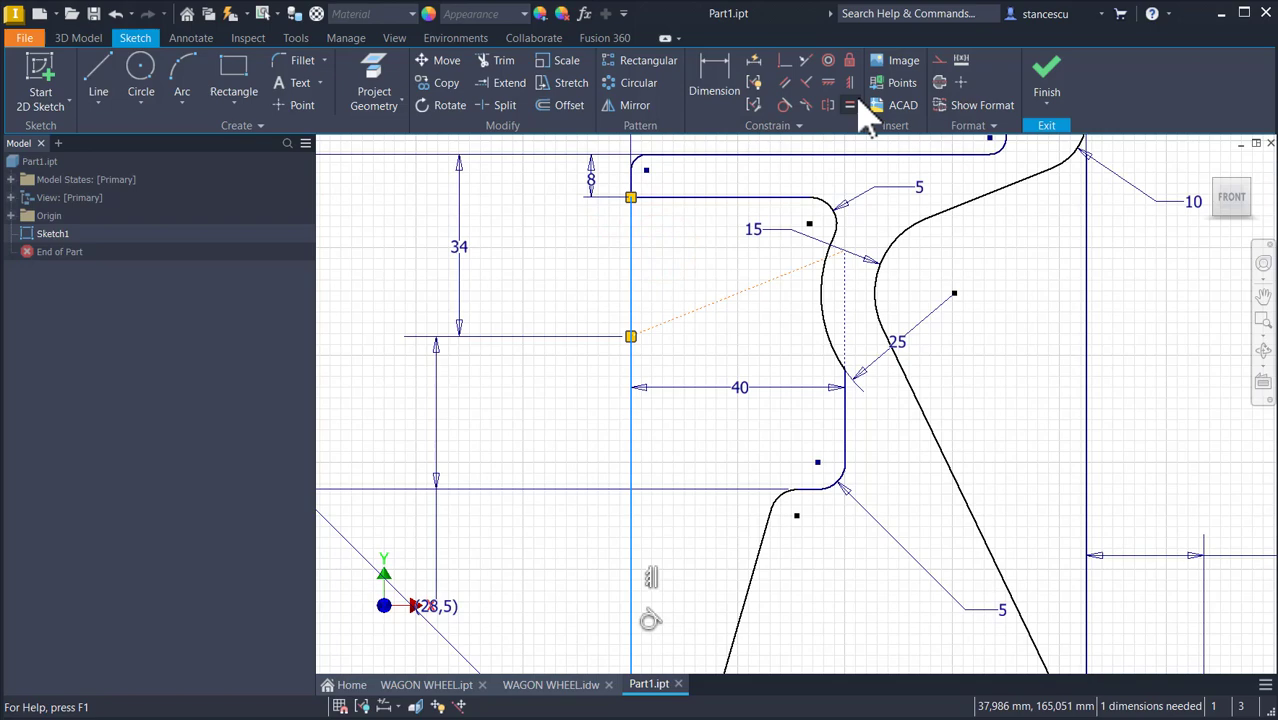
{"action": "left_click", "coordinate": [939, 60]}
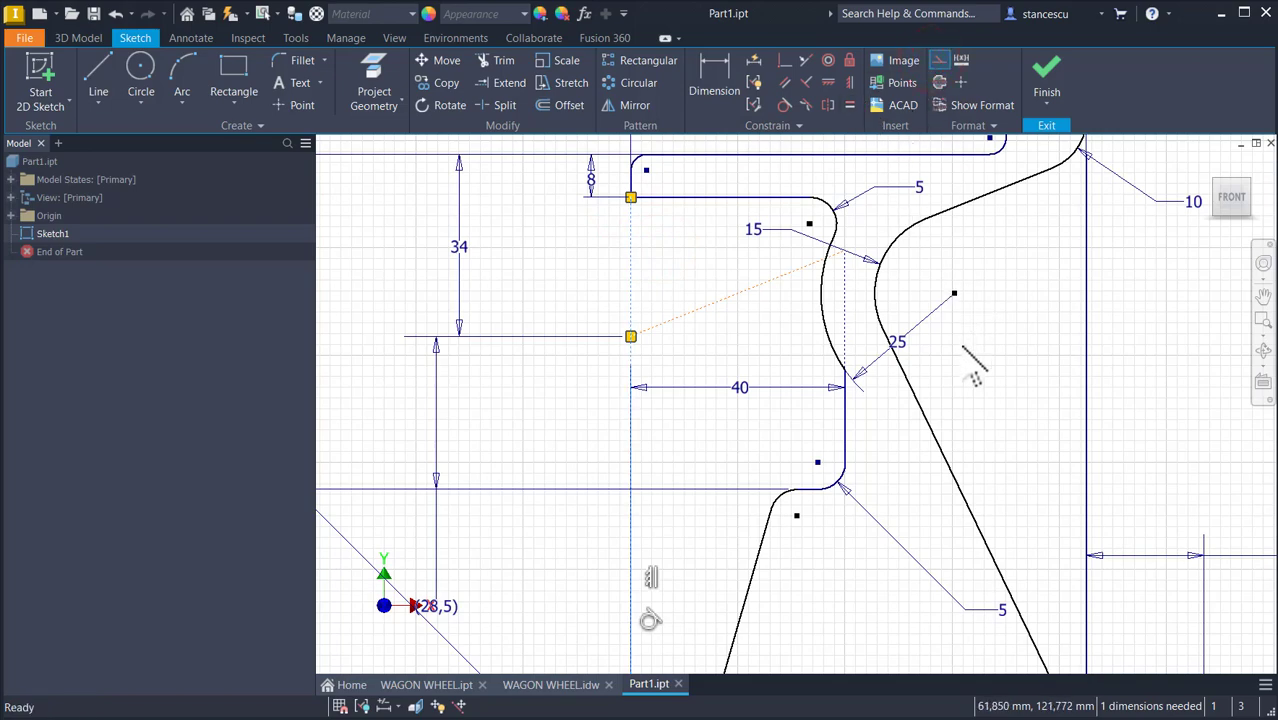
{"action": "mouse_move", "coordinate": [965, 350]}
{"action": "middle_mouse_down"}
{"action": "mouse_move", "coordinate": [964, 362]}
{"action": "mouse_move", "coordinate": [964, 234]}
{"action": "middle_mouse_up"}
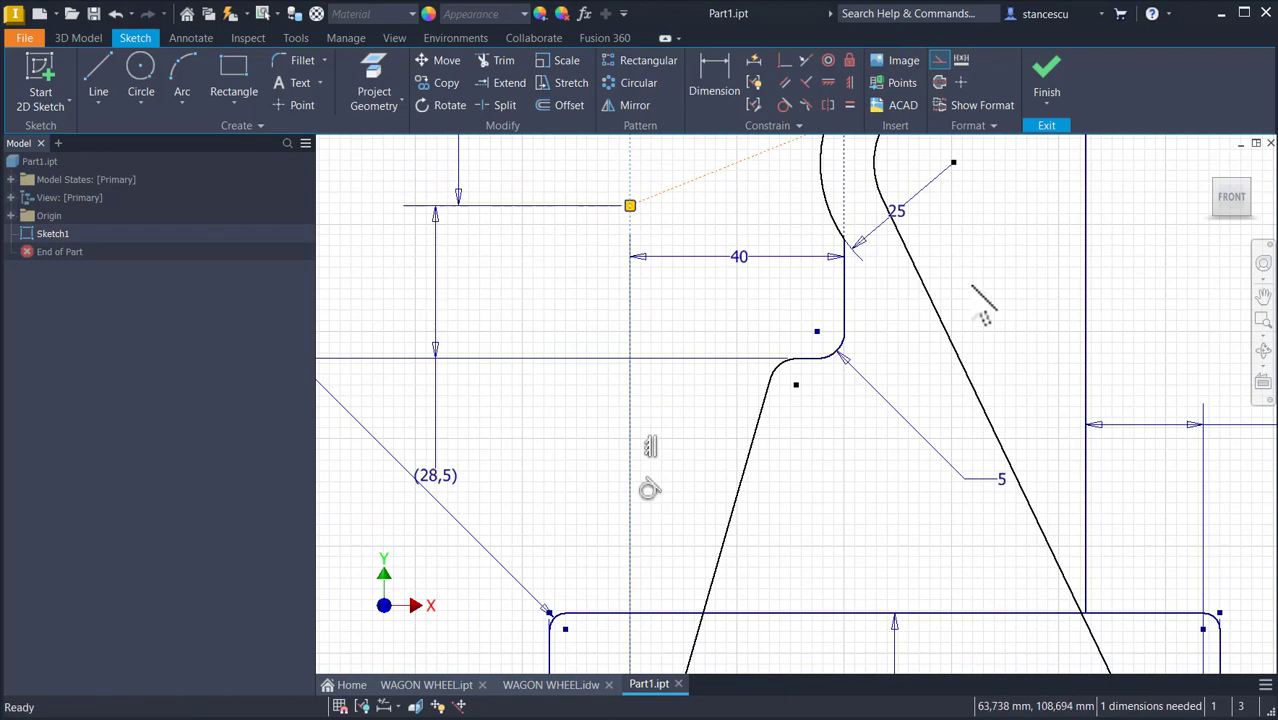
Split both spoke edges at the rim and make their lower halves construction lines
{"action": "middle_click_drag", "start_coordinate": [971, 287], "coordinate": [973, 266]}
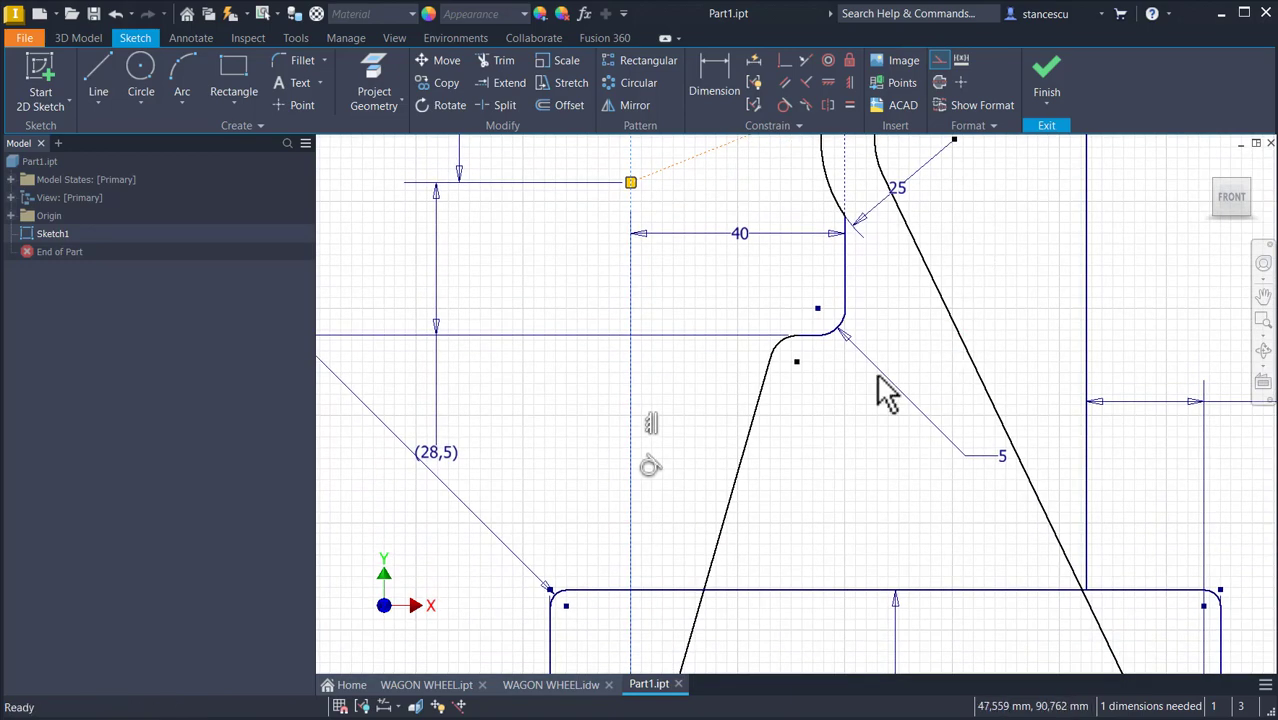
{"action": "mouse_move", "coordinate": [822, 462]}
{"action": "middle_mouse_down"}
{"action": "mouse_move", "coordinate": [819, 340]}
{"action": "mouse_move", "coordinate": [847, 267]}
{"action": "middle_mouse_up"}
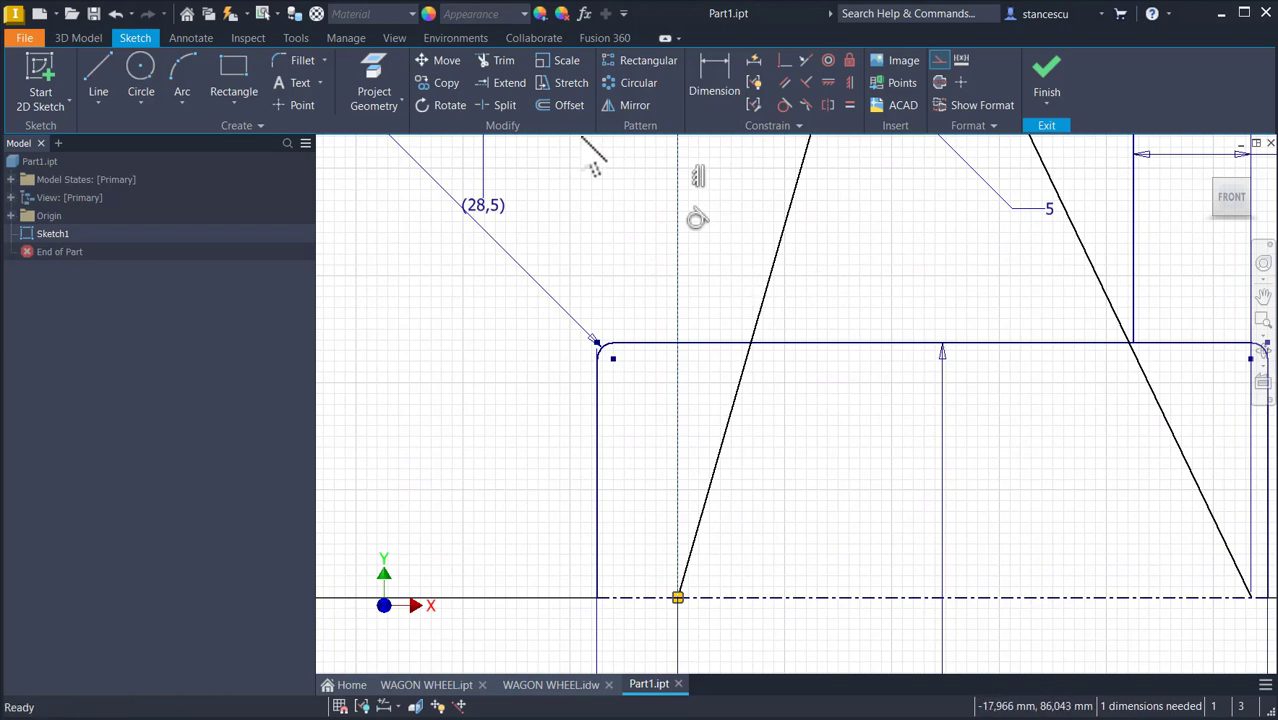
{"action": "left_click", "coordinate": [500, 108]}
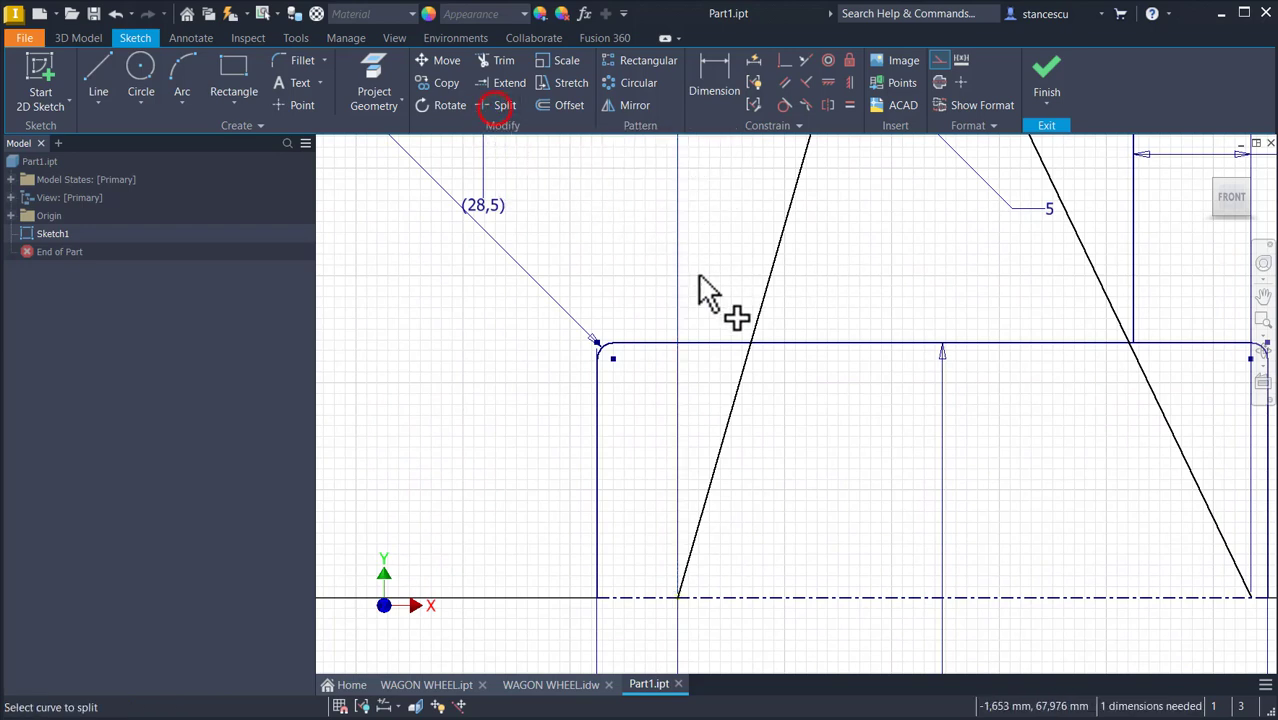
{"action": "left_click", "coordinate": [755, 338]}
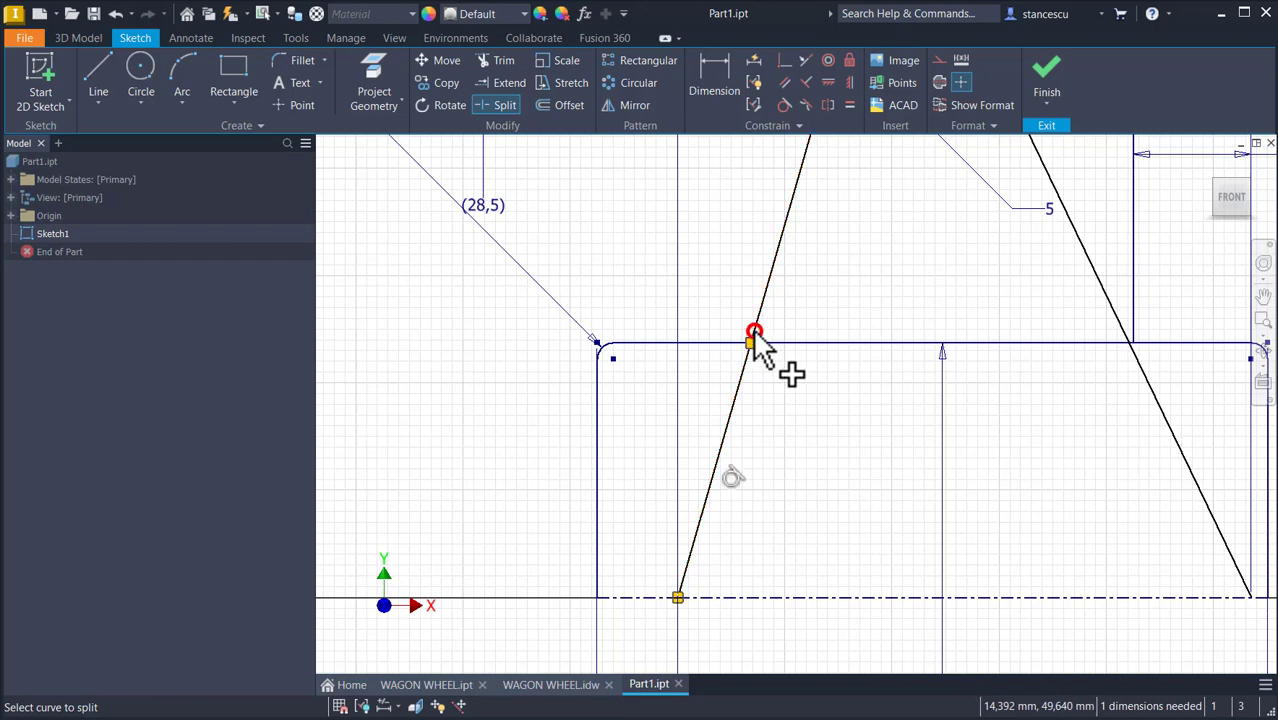
{"action": "left_click", "coordinate": [1120, 326]}
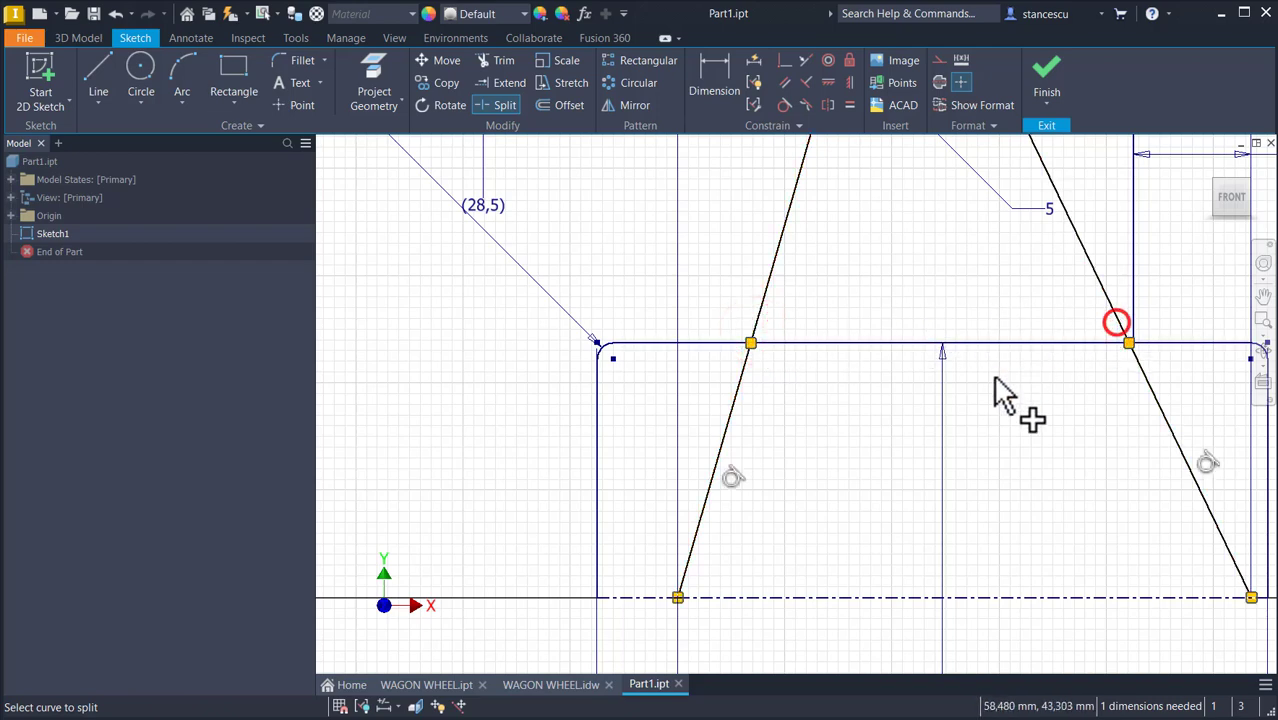
{"action": "key", "text": "Escape"}
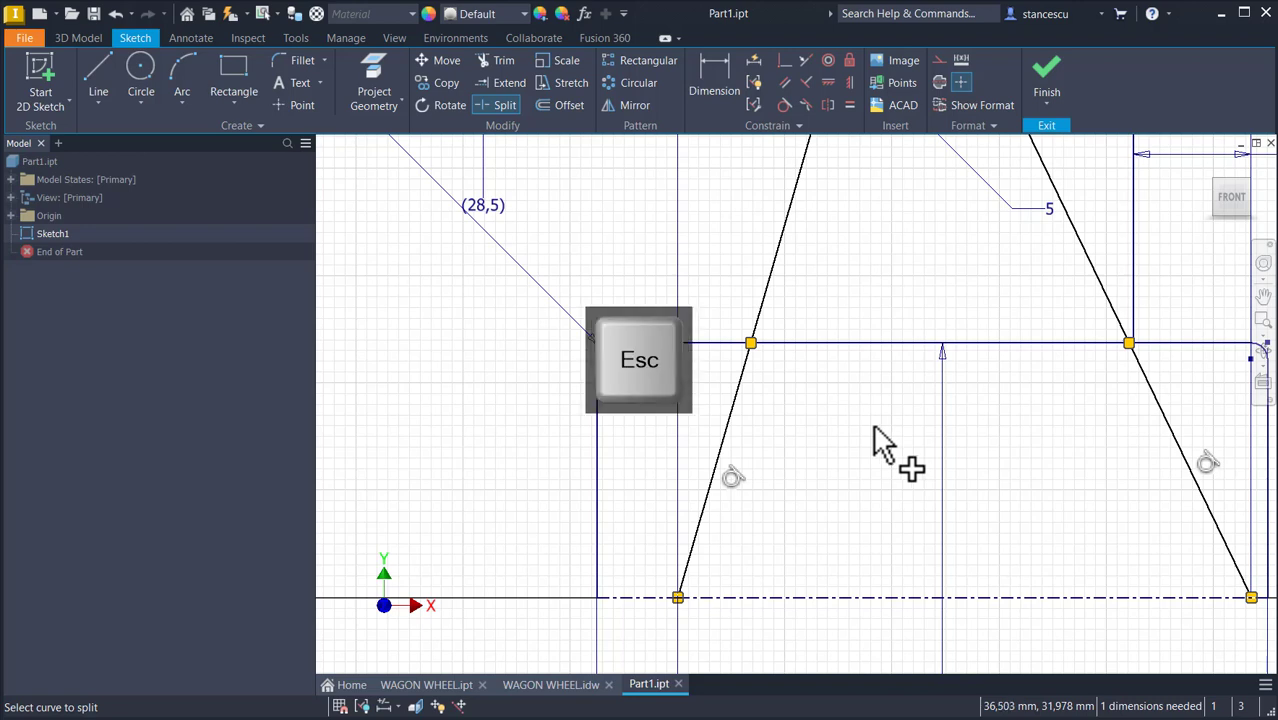
{"action": "left_click_drag", "start_coordinate": [1186, 402], "coordinate": [722, 446]}
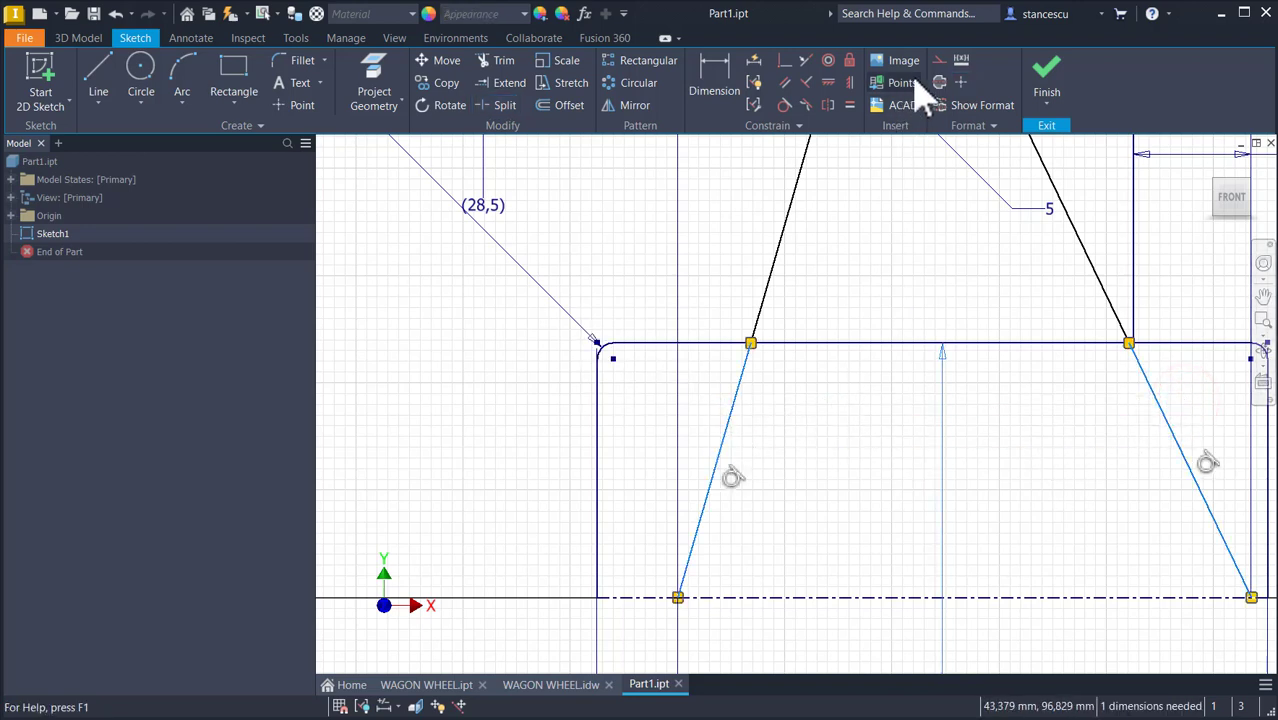
{"action": "left_click", "coordinate": [937, 60]}
{"action": "left_click", "coordinate": [801, 420]}
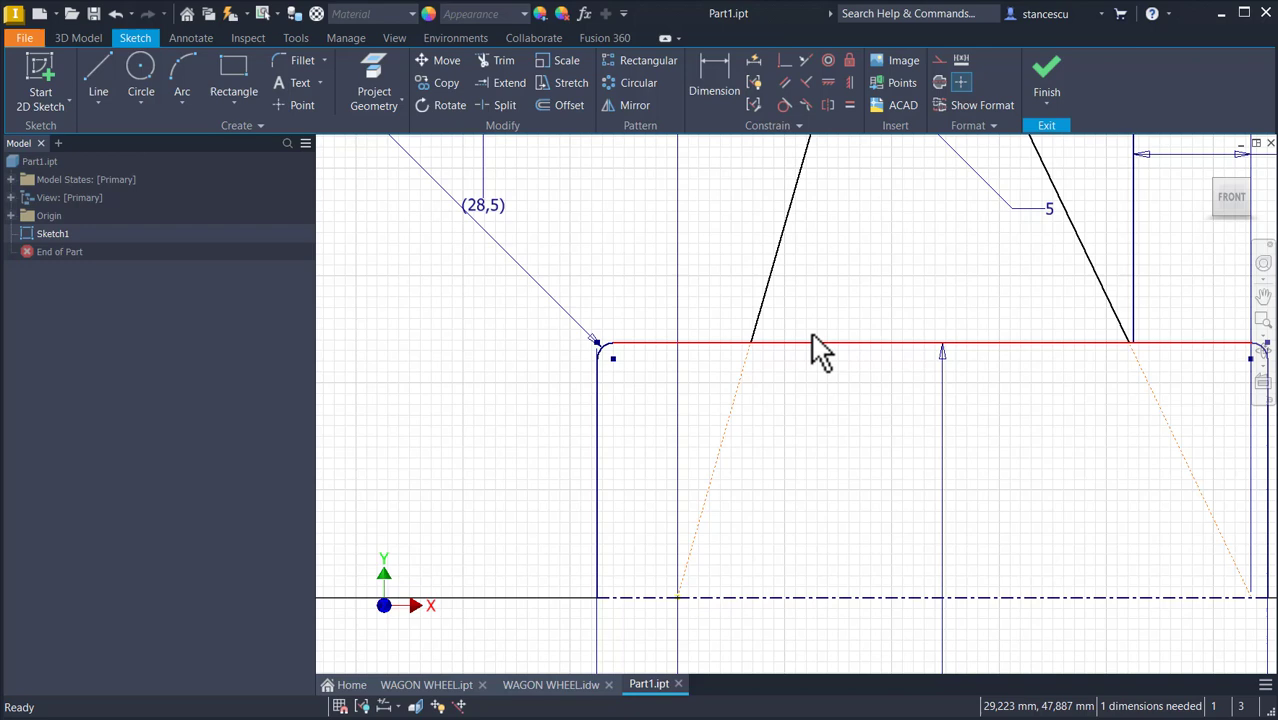
Split the rim's top line at both spoke edges and round both spoke-rim corners with R5 fillets
{"action": "left_click", "coordinate": [505, 106]}
{"action": "left_click", "coordinate": [751, 343]}
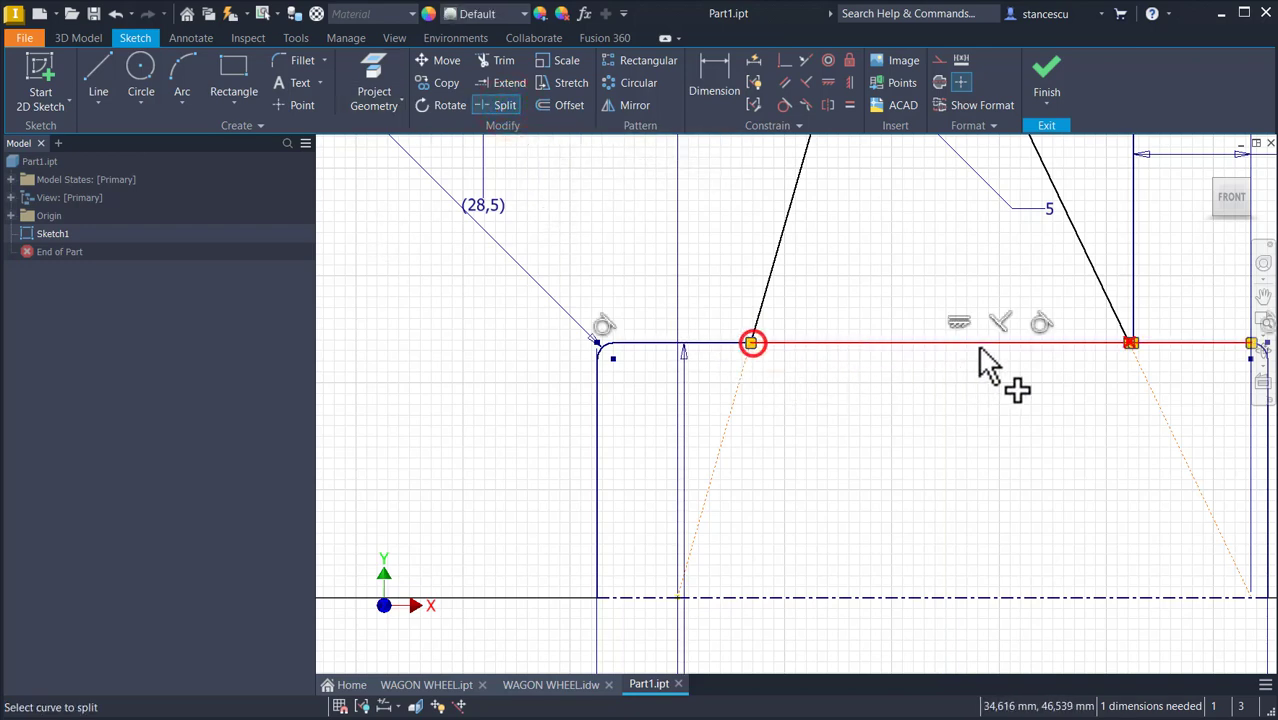
{"action": "left_click", "coordinate": [1116, 346]}
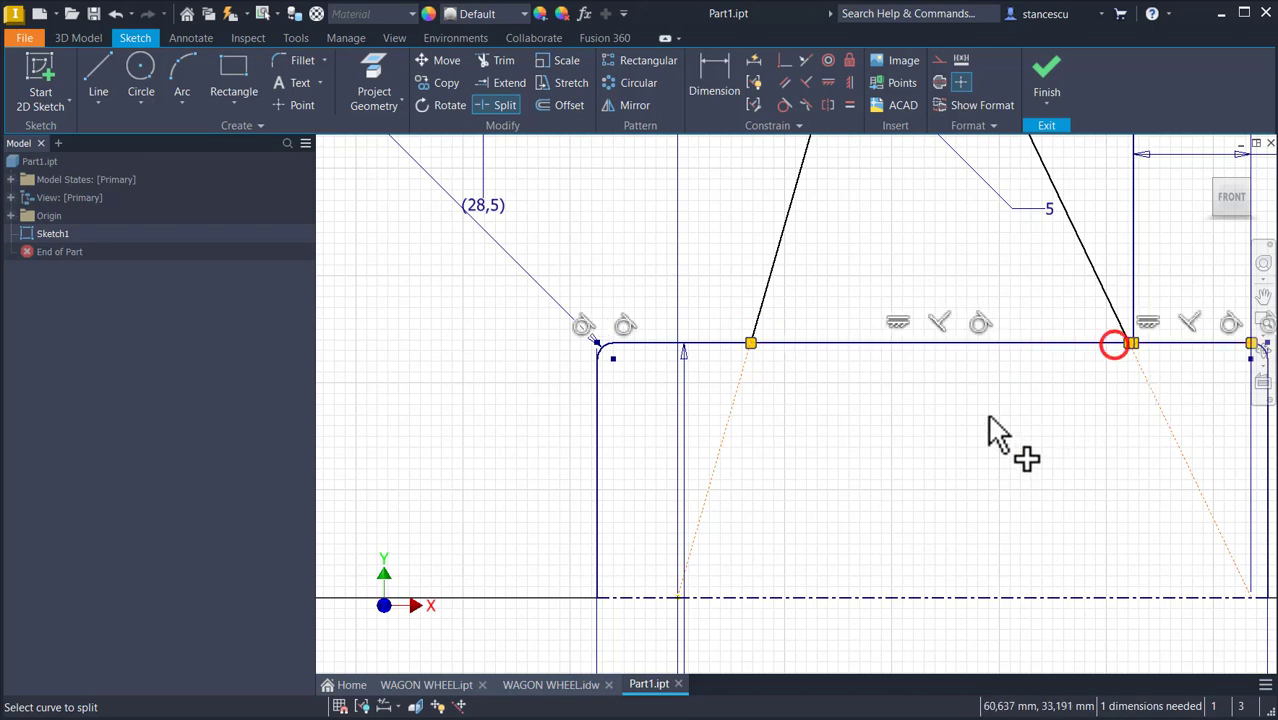
{"action": "left_click", "coordinate": [955, 416]}
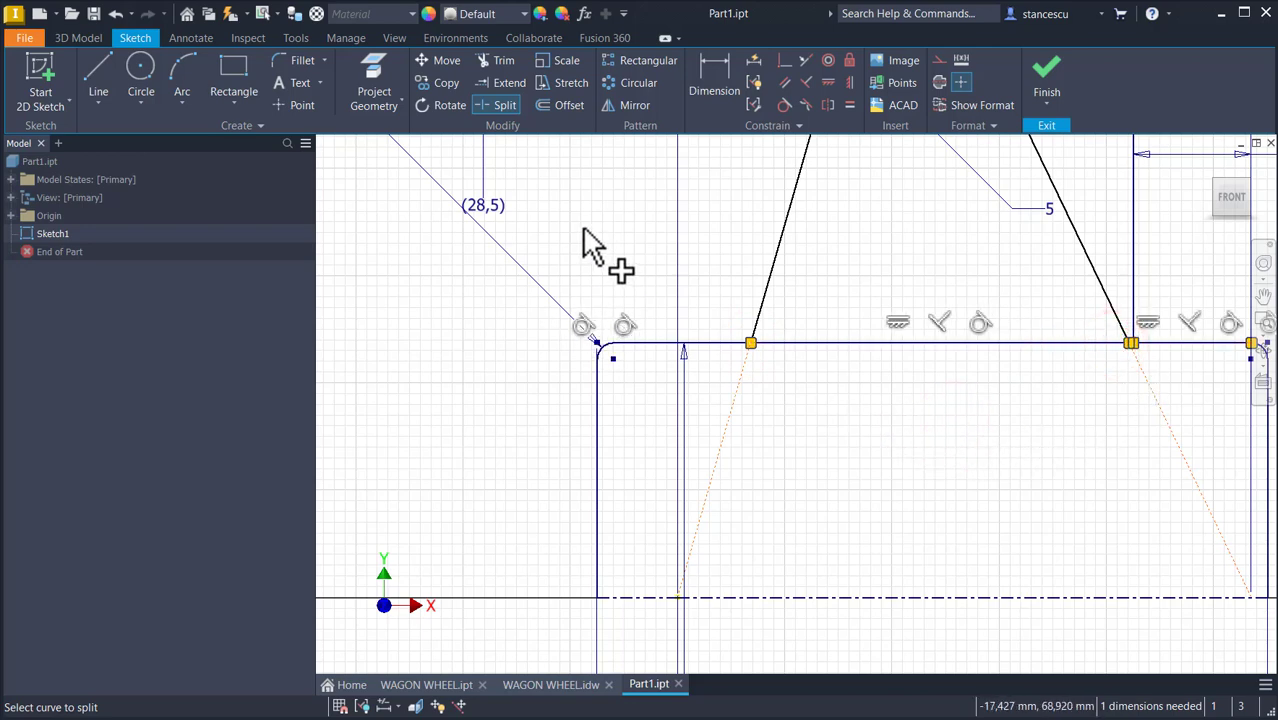
{"action": "left_click", "coordinate": [300, 62]}
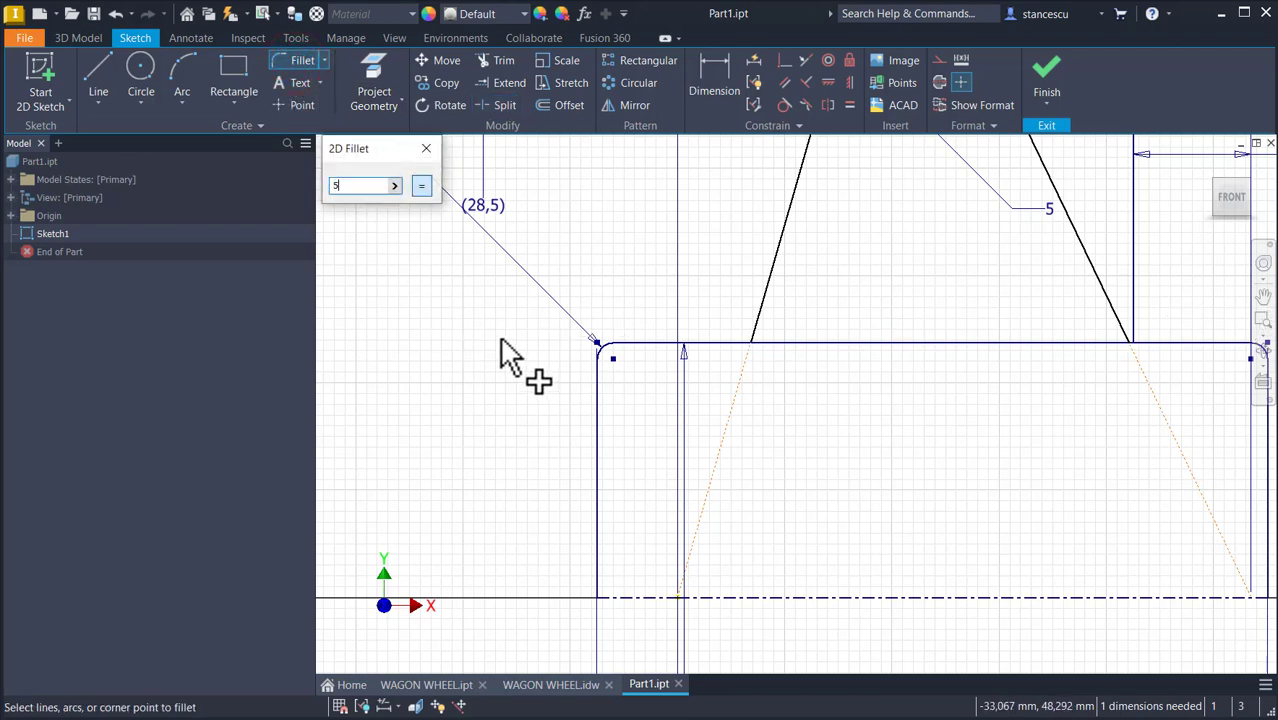
{"action": "type", "text": "5"}
{"action": "left_click", "coordinate": [714, 344]}
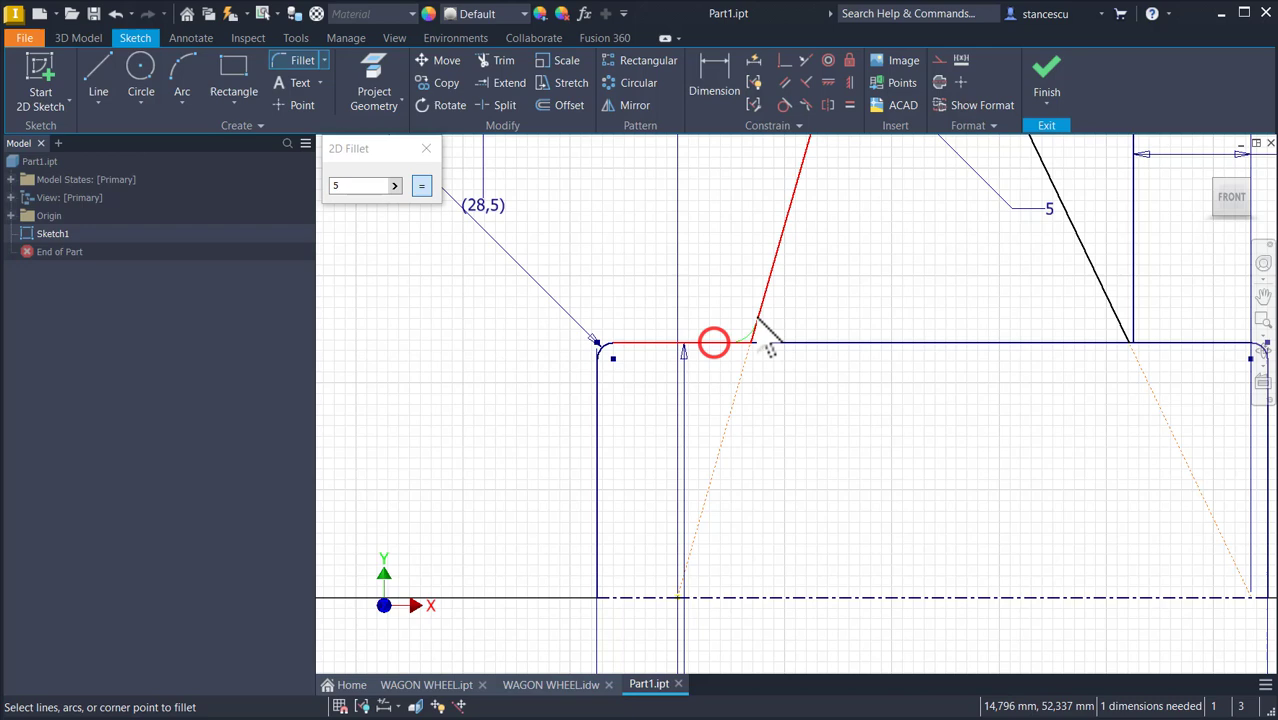
{"action": "left_click", "coordinate": [756, 315]}
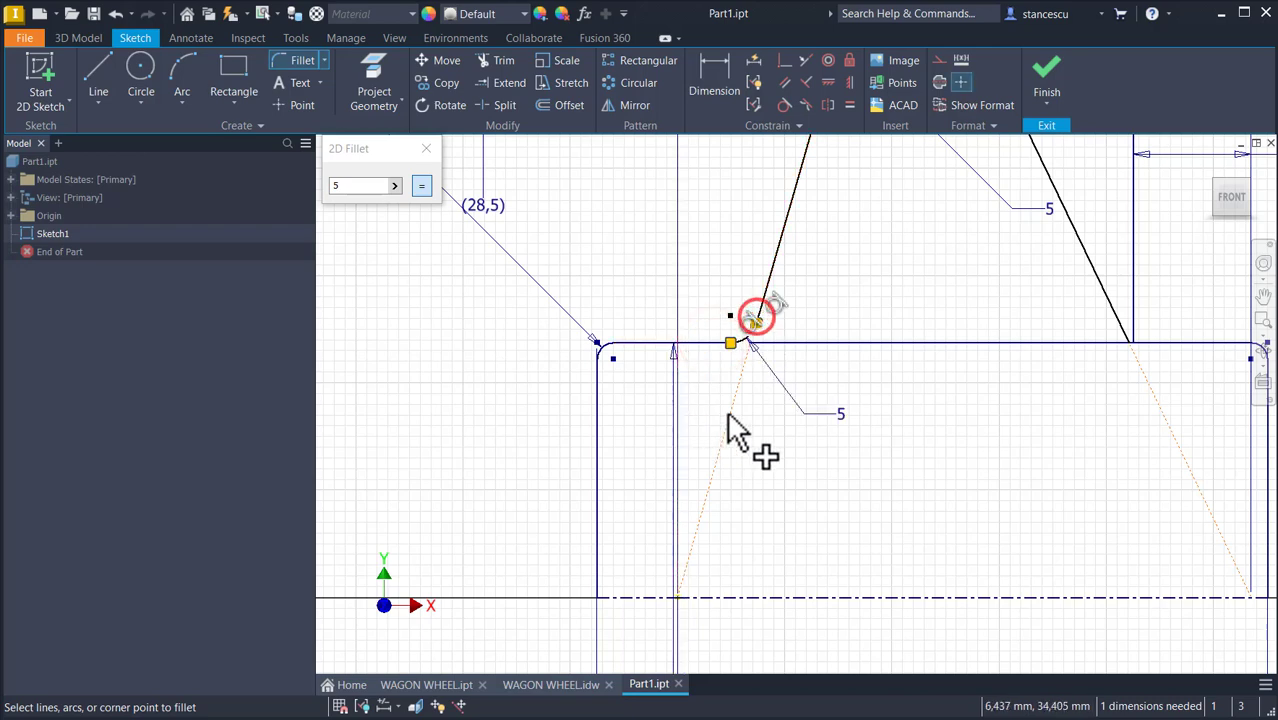
{"action": "left_click", "coordinate": [1108, 301]}
{"action": "middle_click_drag", "start_coordinate": [927, 337], "coordinate": [897, 436]}
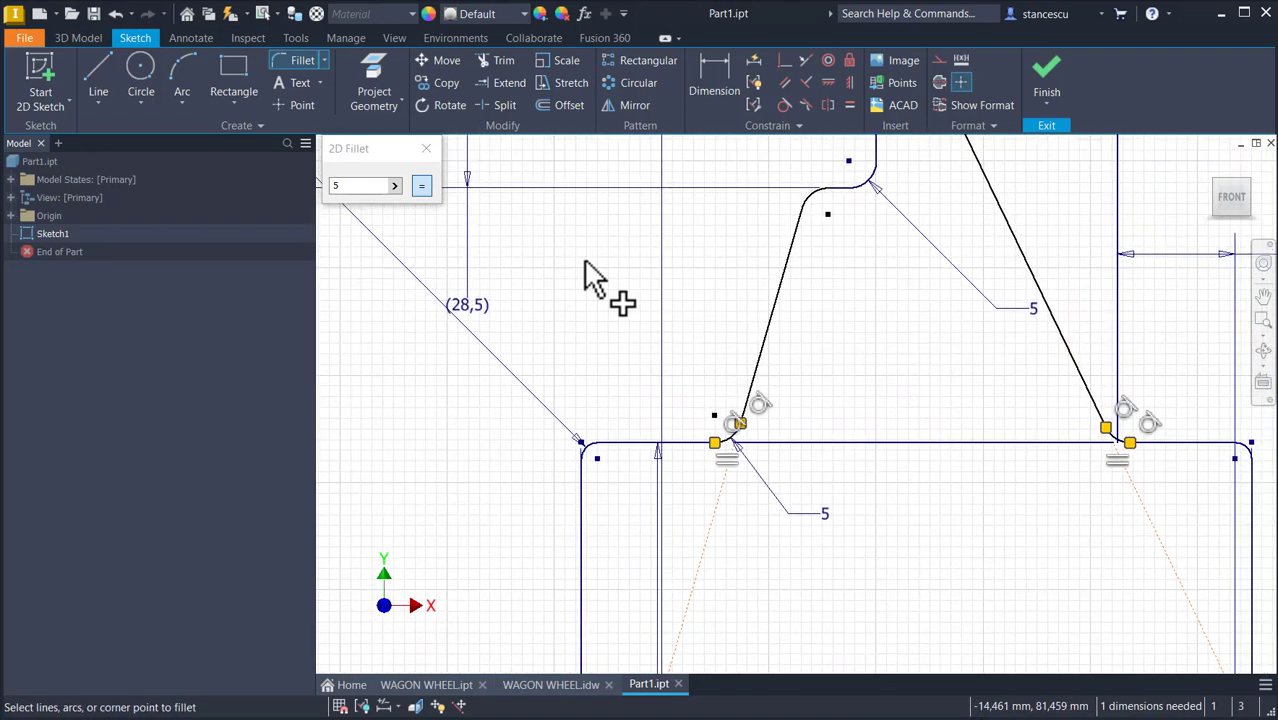
Draw a closed four-sided outline inside the spoke with sides parallel to its slanted edges
{"action": "key", "text": "Escape"}
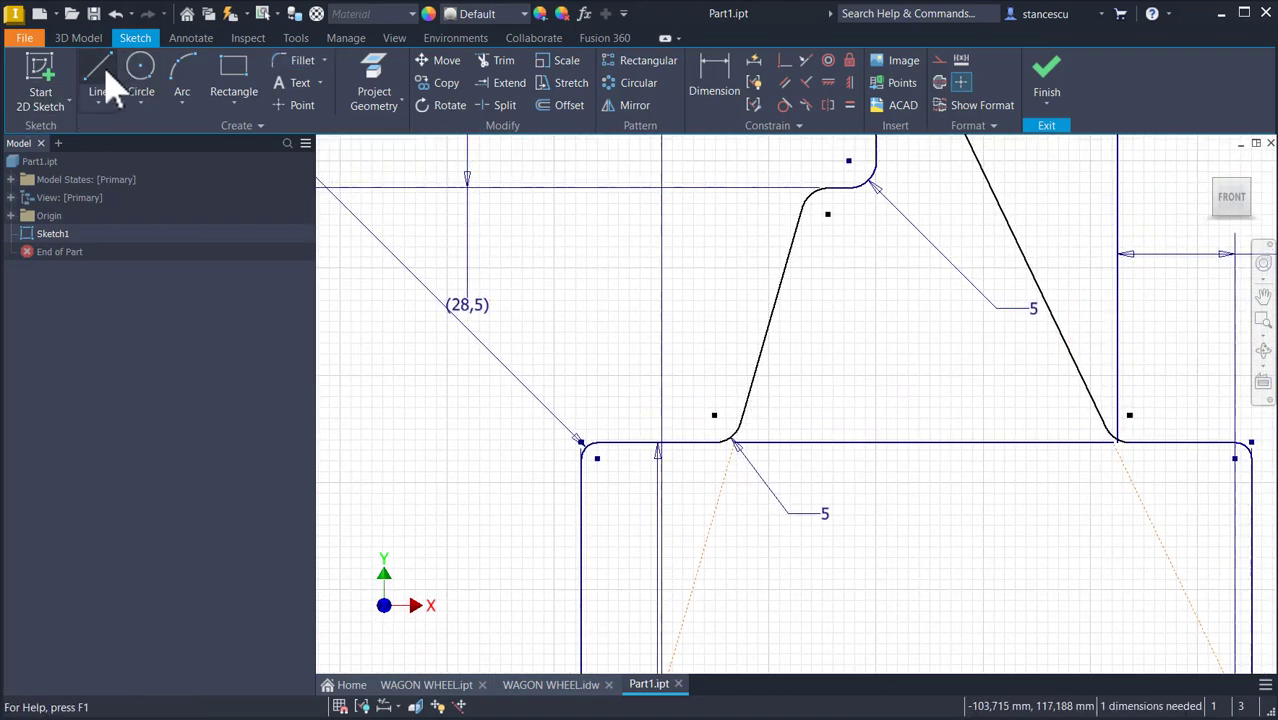
{"action": "left_click", "coordinate": [100, 76]}
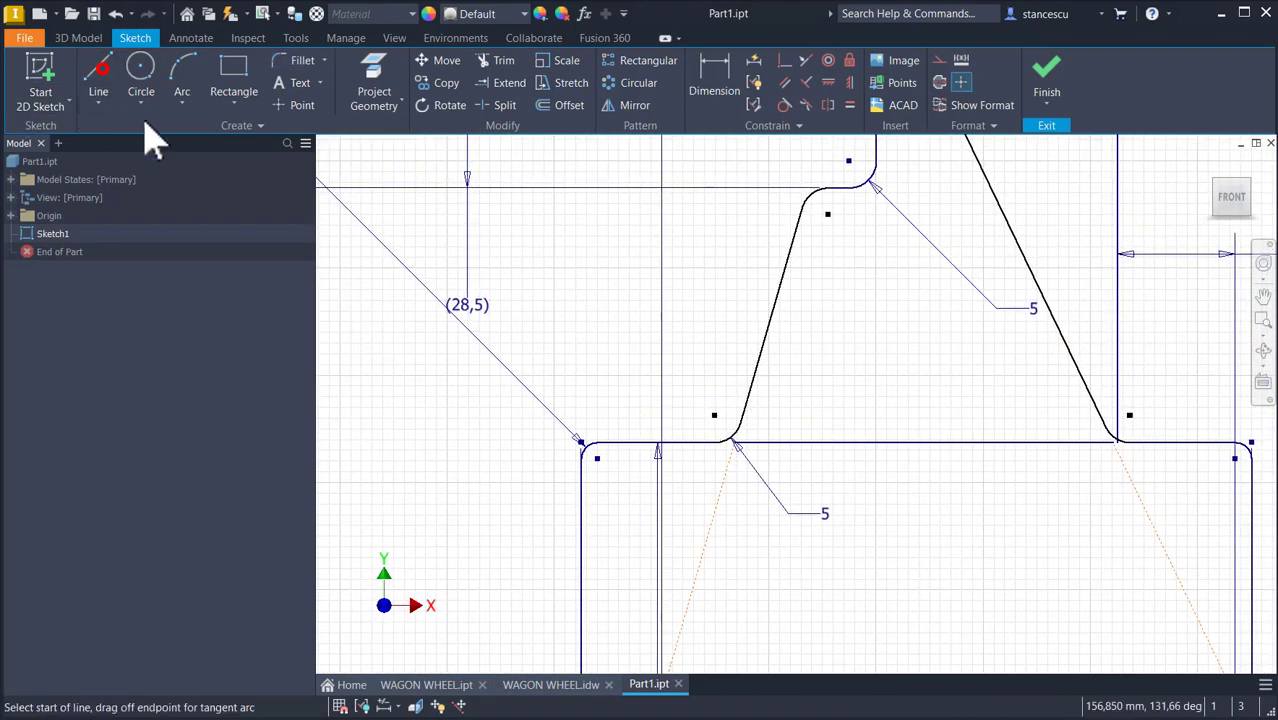
{"action": "left_click", "coordinate": [841, 238]}
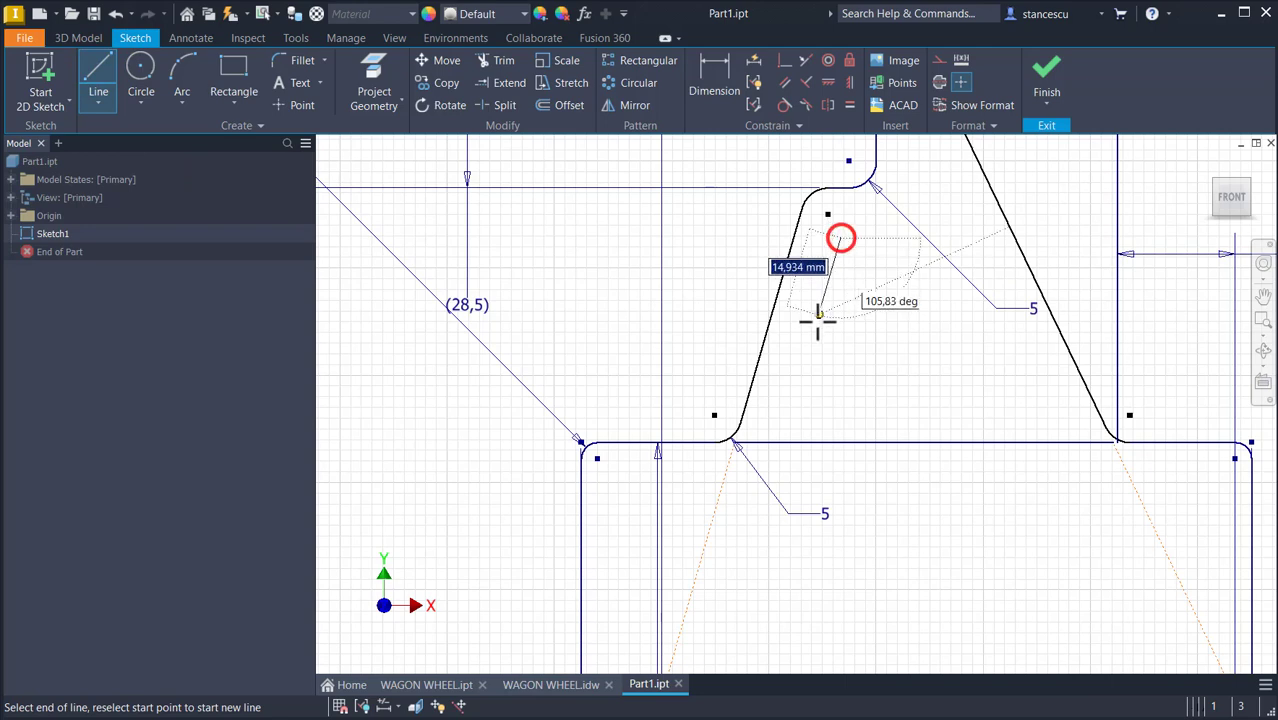
{"action": "left_click", "coordinate": [791, 408]}
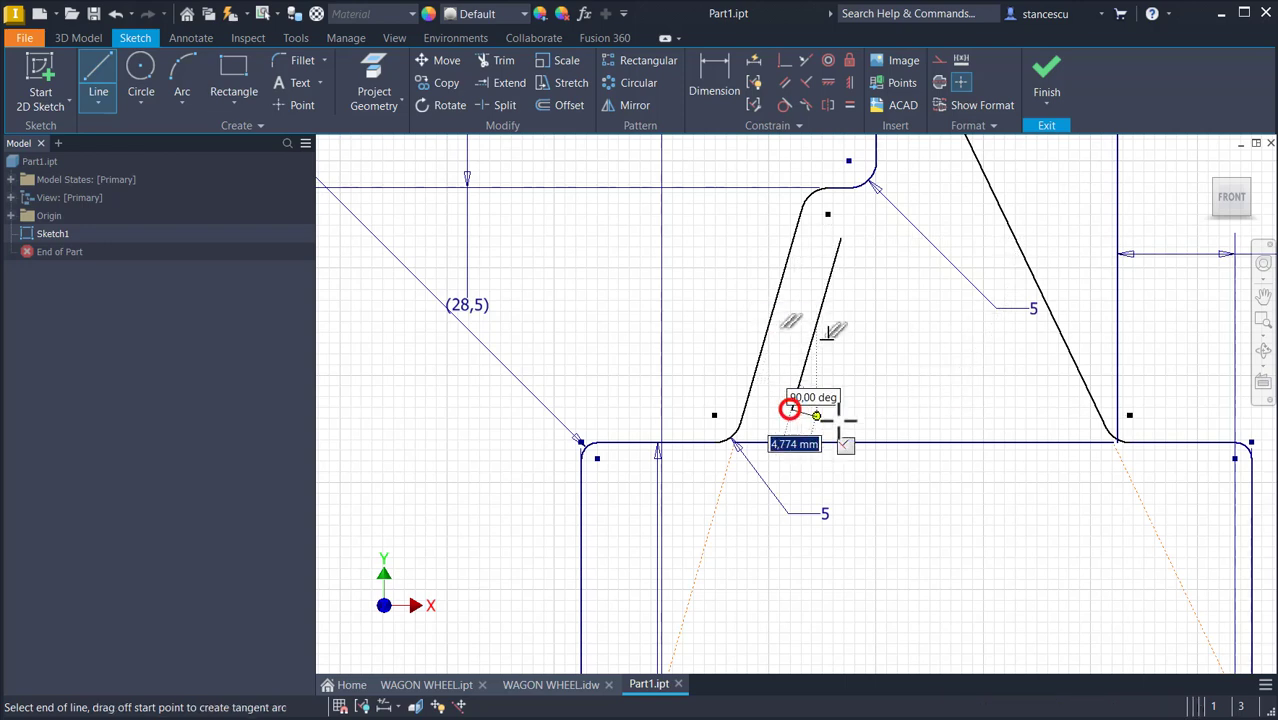
{"action": "left_click", "coordinate": [1059, 409]}
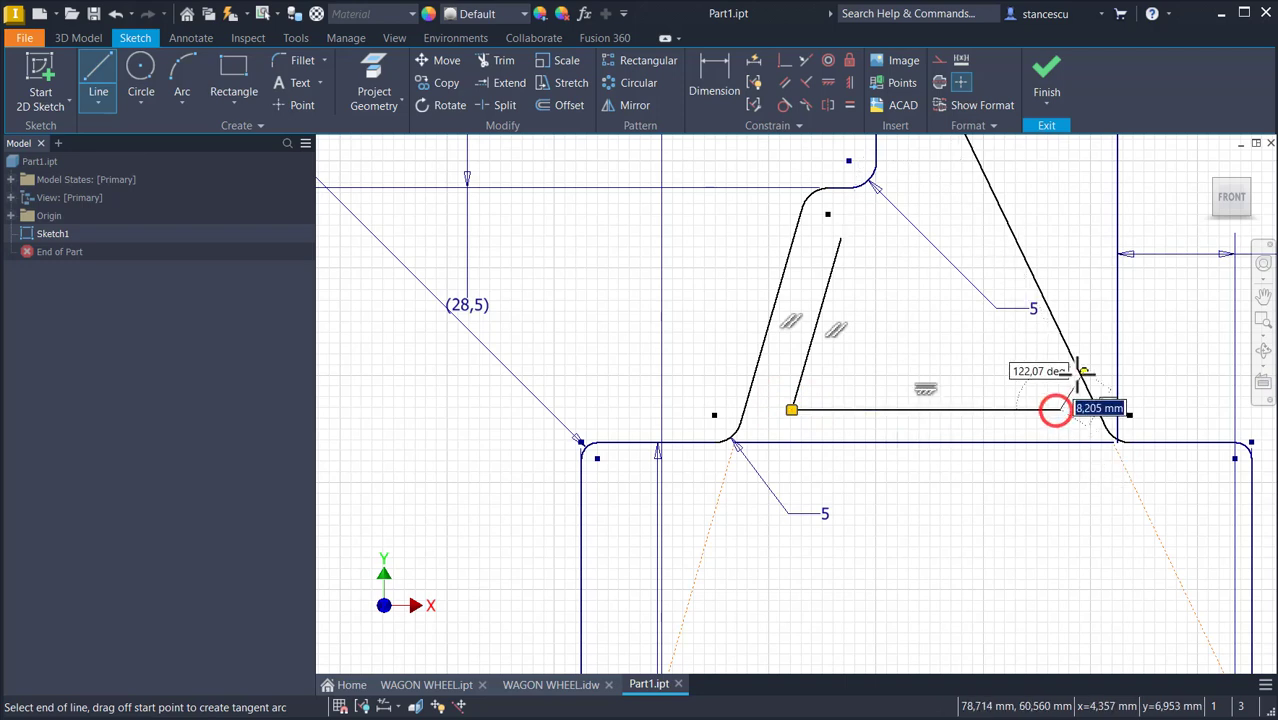
{"action": "left_click", "coordinate": [978, 237]}
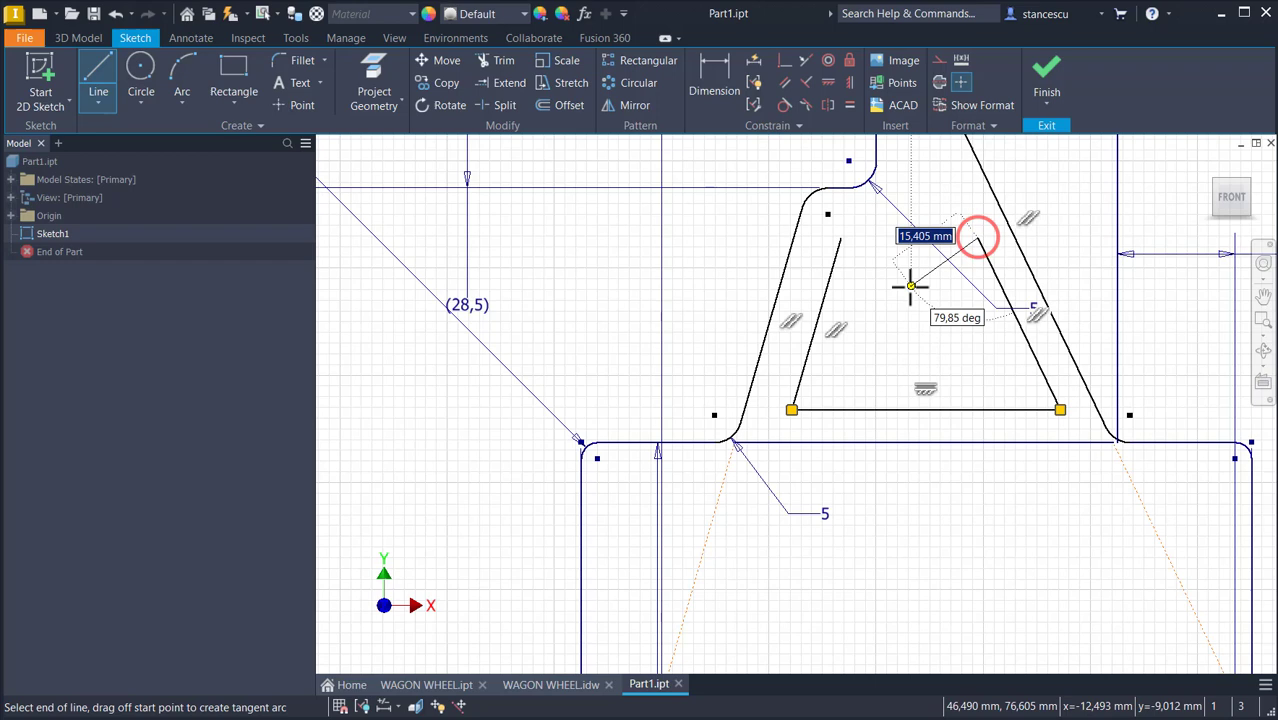
{"action": "right_click", "coordinate": [910, 285]}
{"action": "left_click", "coordinate": [900, 373]}
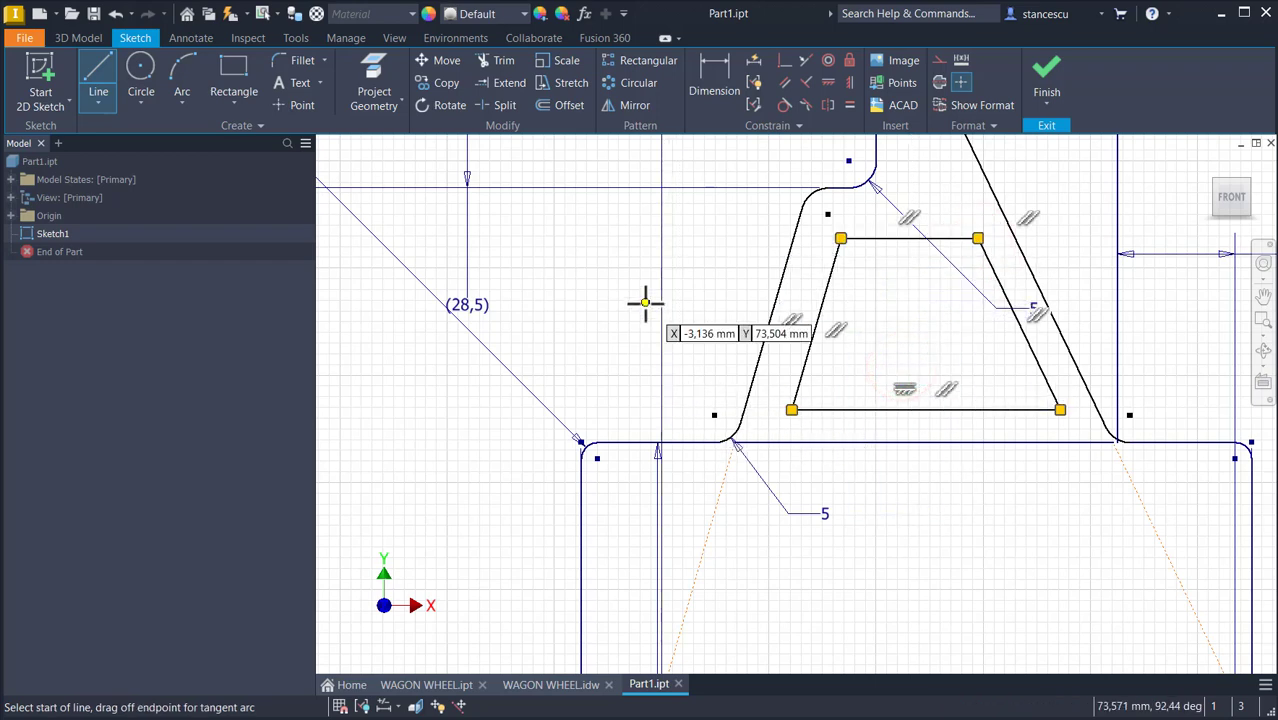
{"action": "left_click", "coordinate": [718, 85]}
Dimension the gap between the upper boundary and the trapezoid's top edge as 8 mm
{"action": "scroll", "coordinate": [845, 212], "scroll_direction": "up", "scroll_amount": 3}
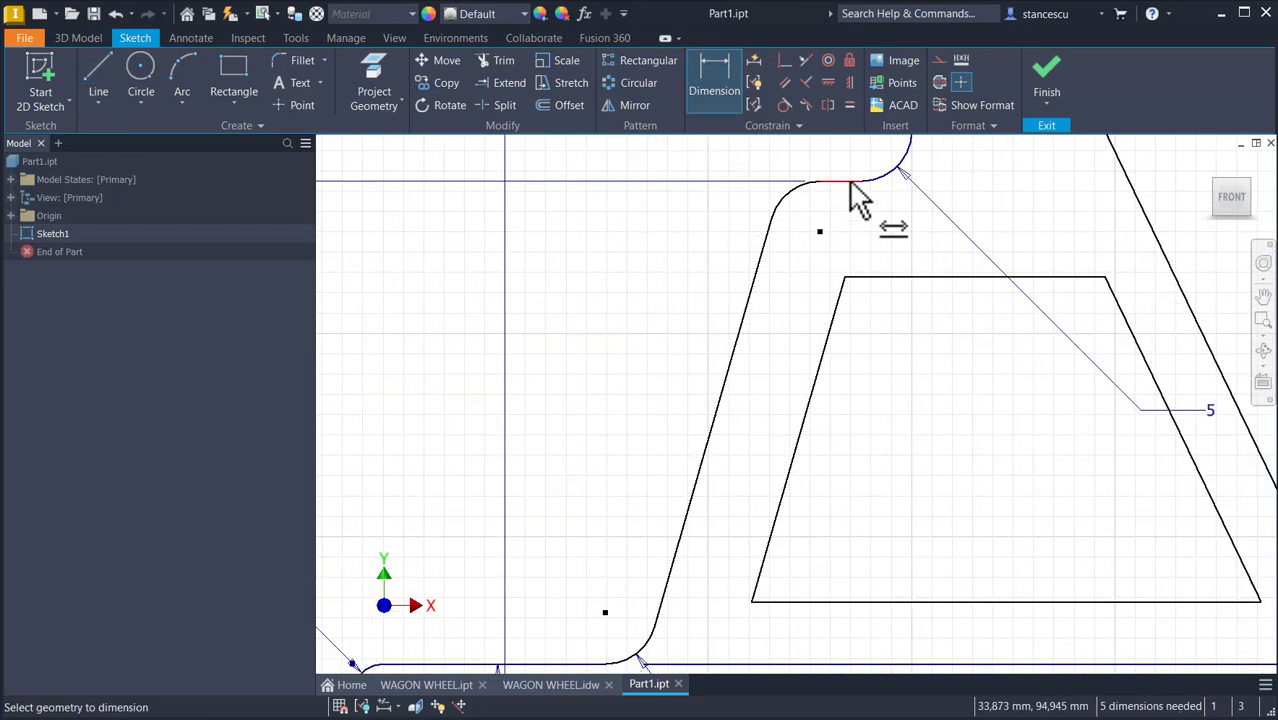
{"action": "left_click", "coordinate": [849, 181]}
{"action": "left_click", "coordinate": [887, 276]}
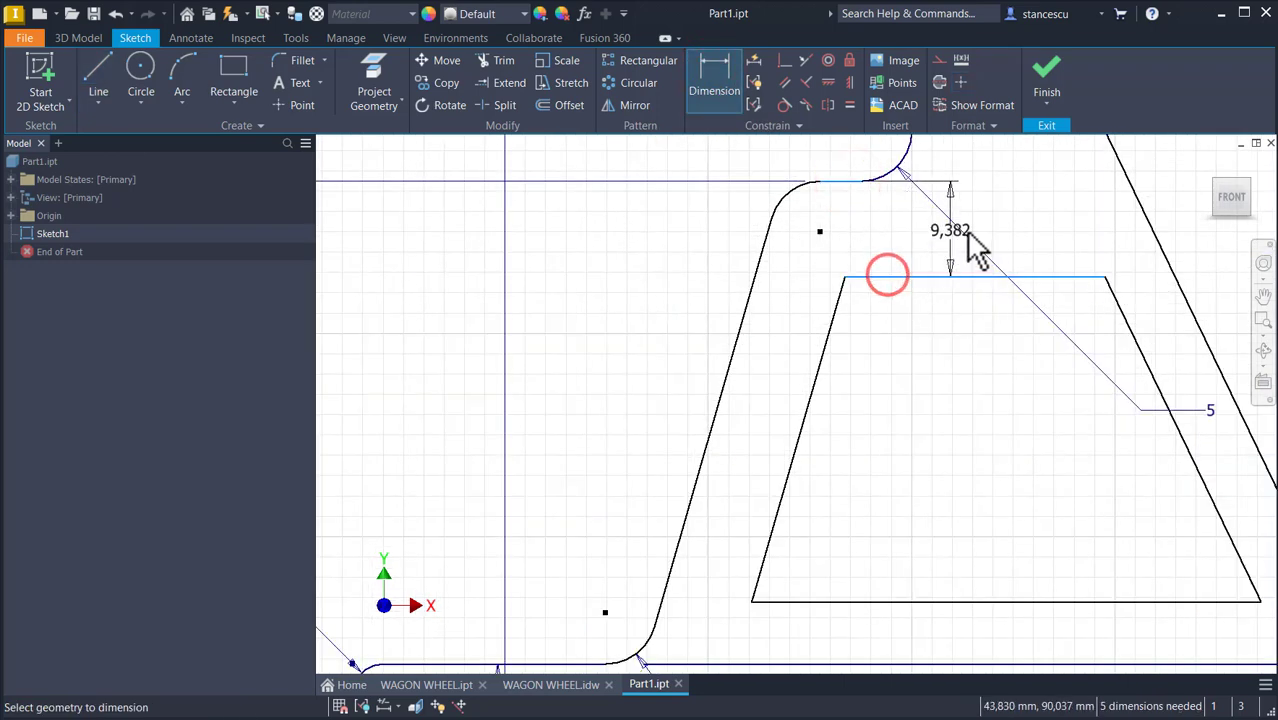
{"action": "left_click", "coordinate": [1033, 218]}
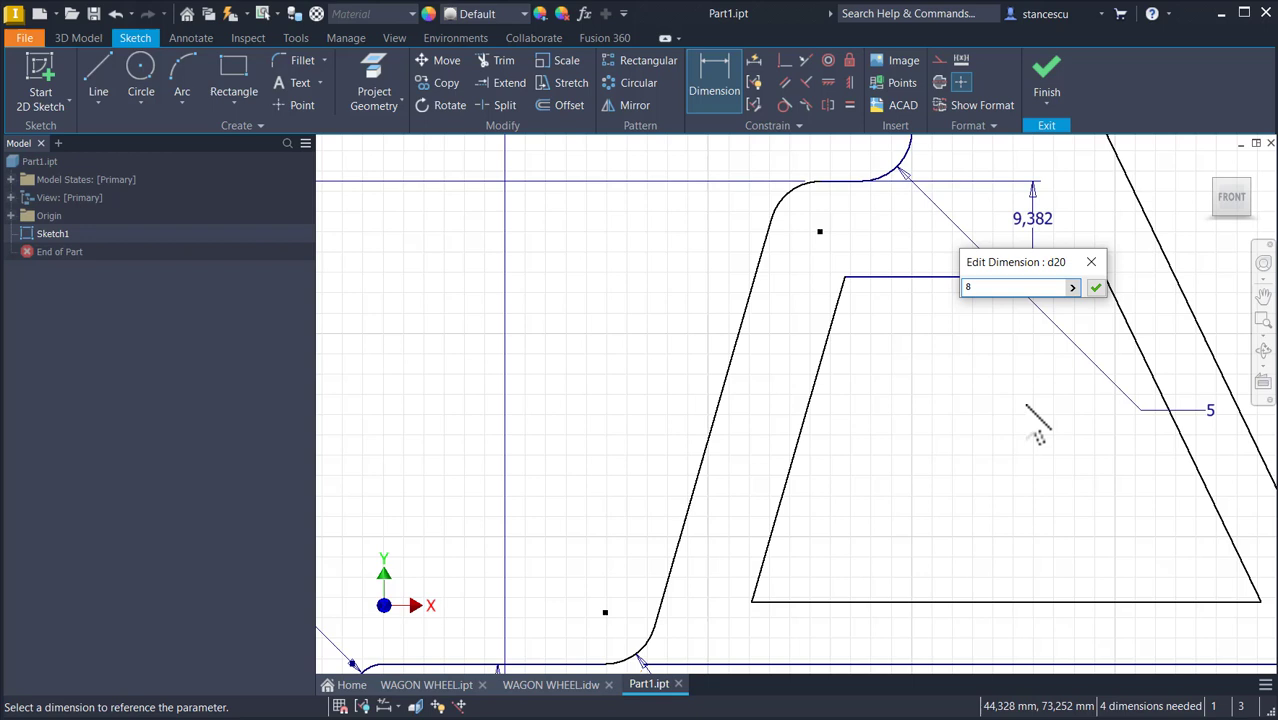
{"action": "type", "text": "8"}
{"action": "left_click", "coordinate": [1096, 288]}
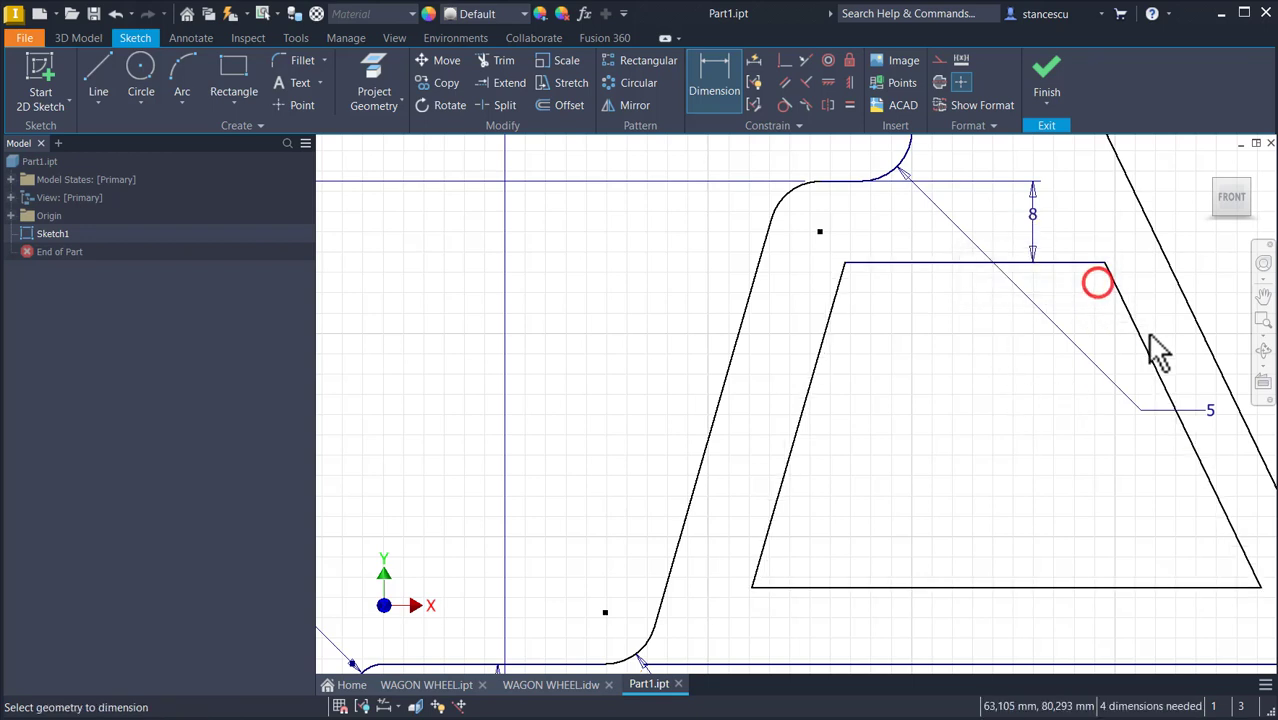
Offset both of the trapezoid's slanted sides 8 mm inside the spoke edges
{"action": "left_click", "coordinate": [1142, 341]}
{"action": "left_click", "coordinate": [1193, 314]}
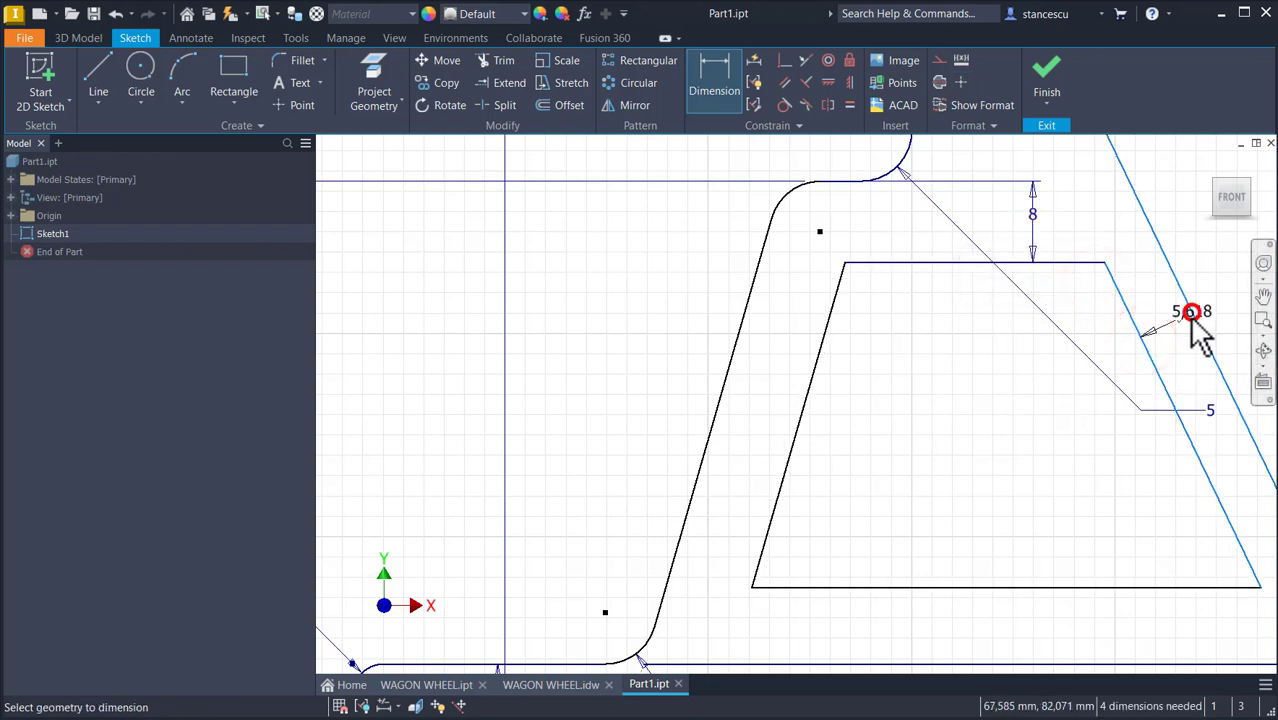
{"action": "left_click", "coordinate": [1163, 303]}
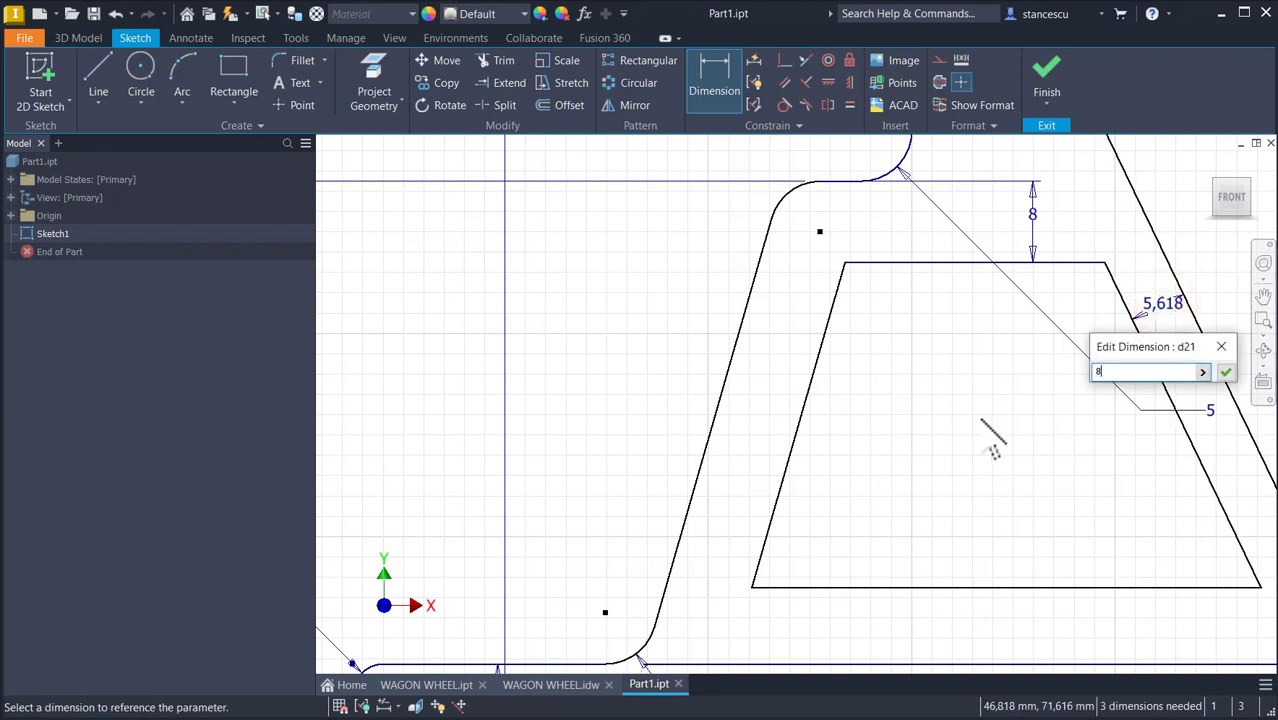
{"action": "left_click", "coordinate": [1226, 373]}
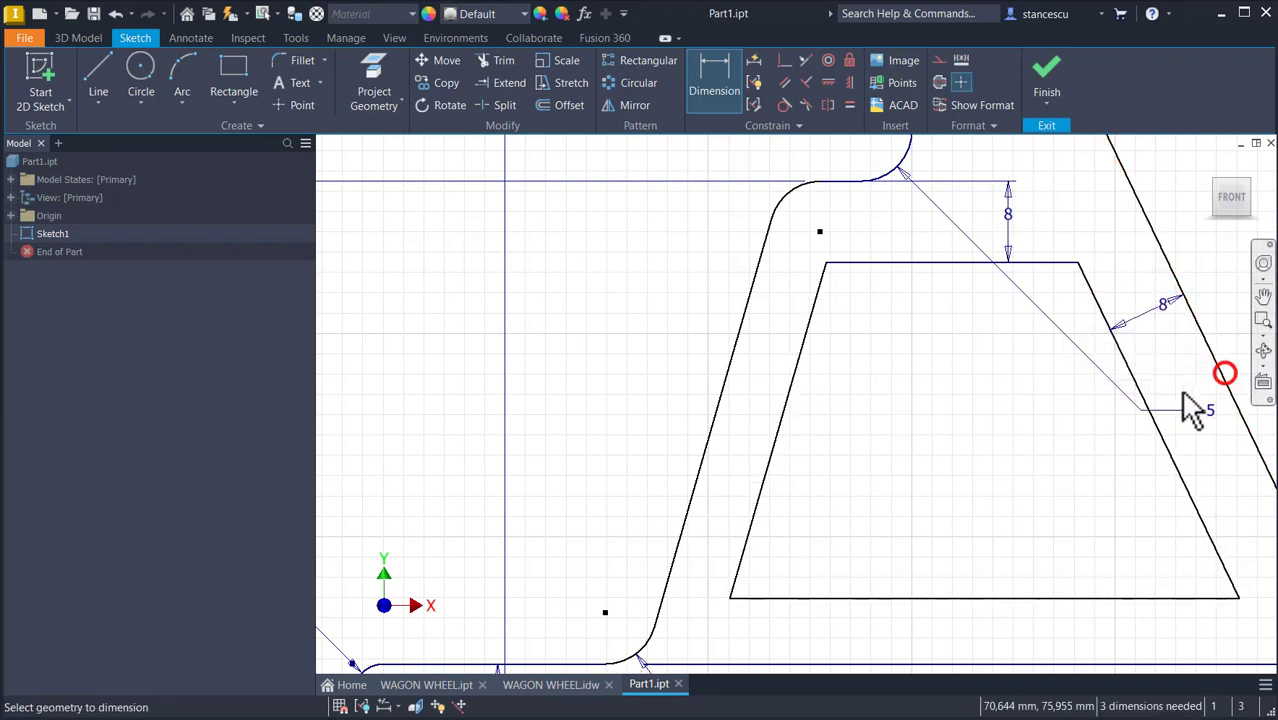
{"action": "left_click", "coordinate": [756, 348]}
{"action": "left_click", "coordinate": [800, 354]}
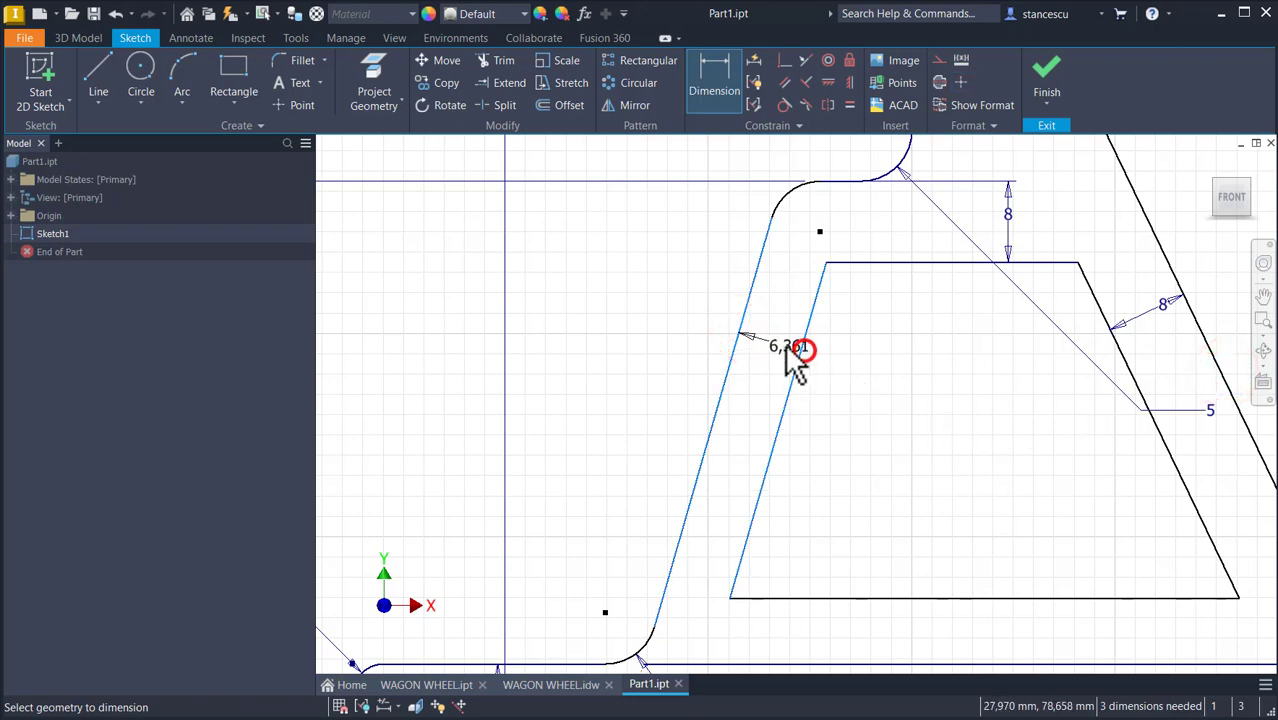
{"action": "left_click", "coordinate": [758, 339]}
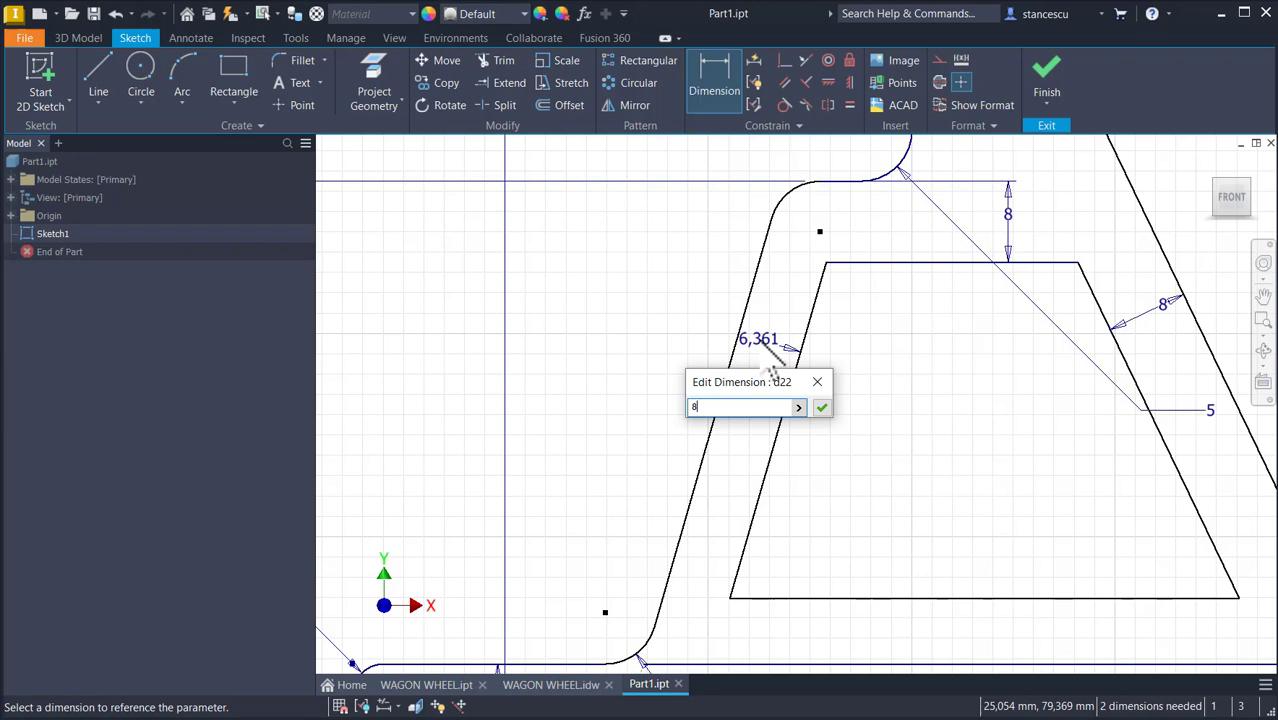
{"action": "key", "text": "Return"}
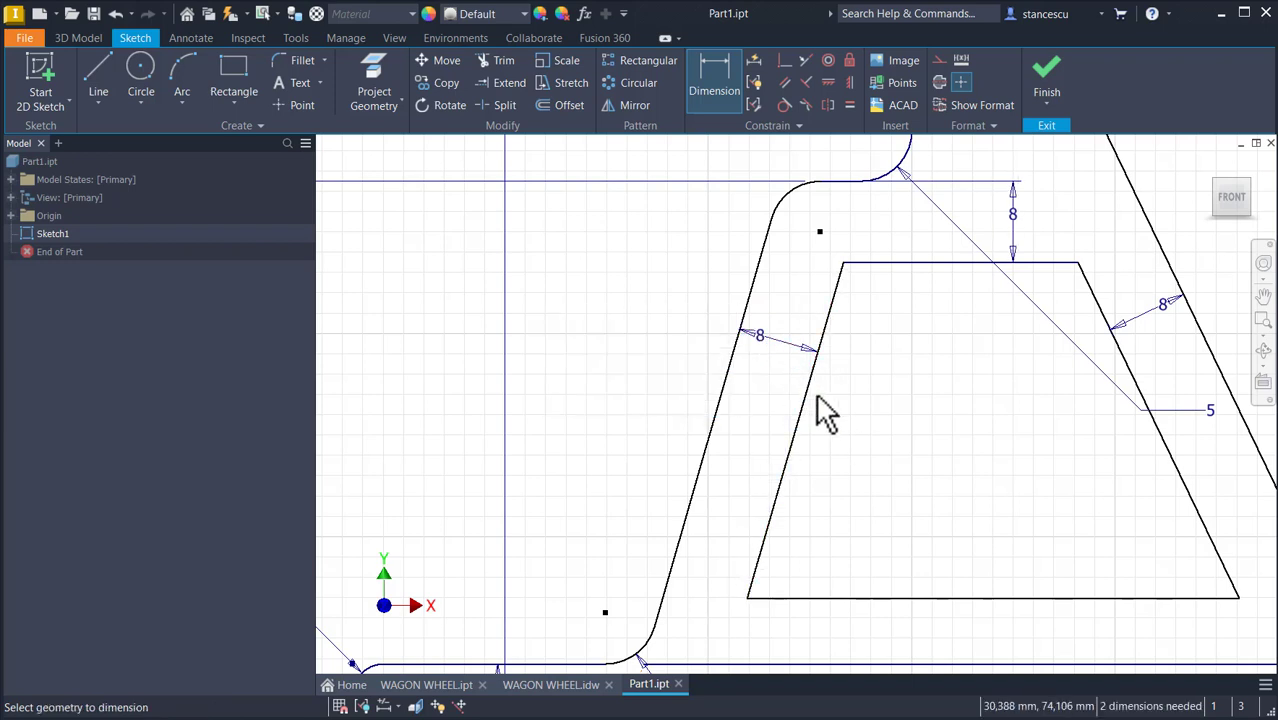
Draw a short horizontal step and a slanted line down toward the bottom on the trapezoid's left side
{"action": "left_click", "coordinate": [99, 80]}
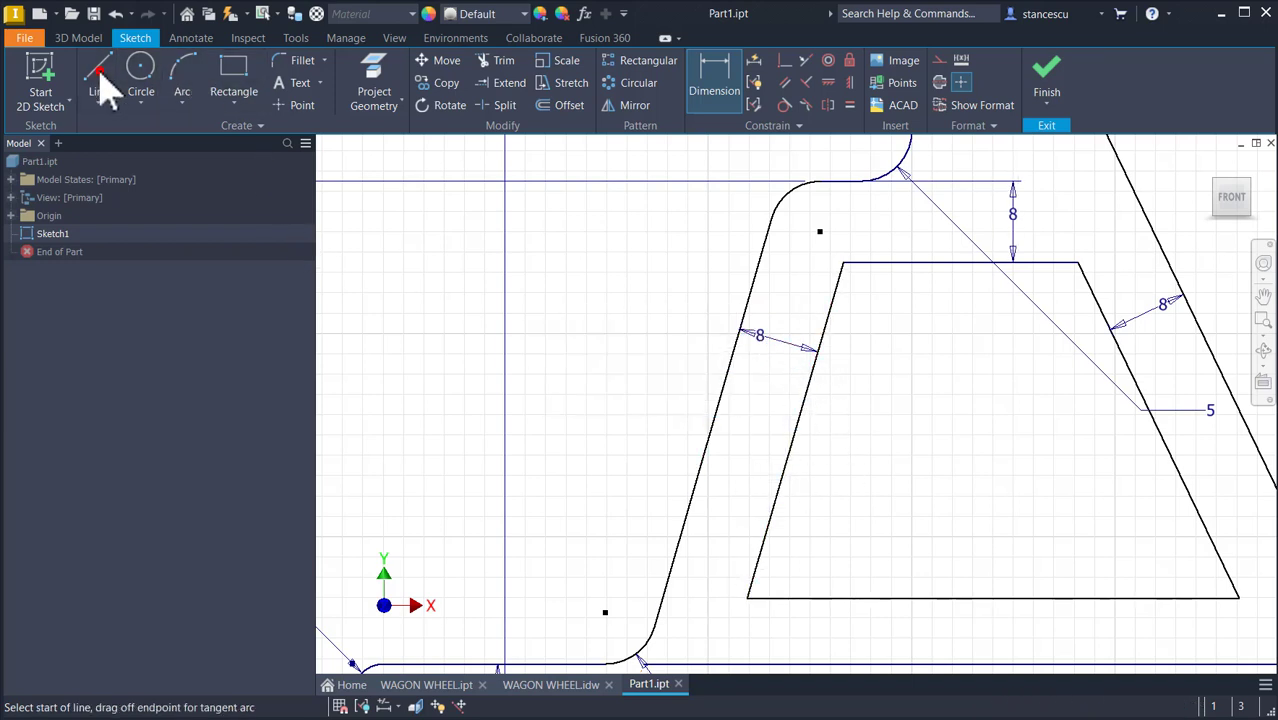
{"action": "left_click", "coordinate": [788, 456]}
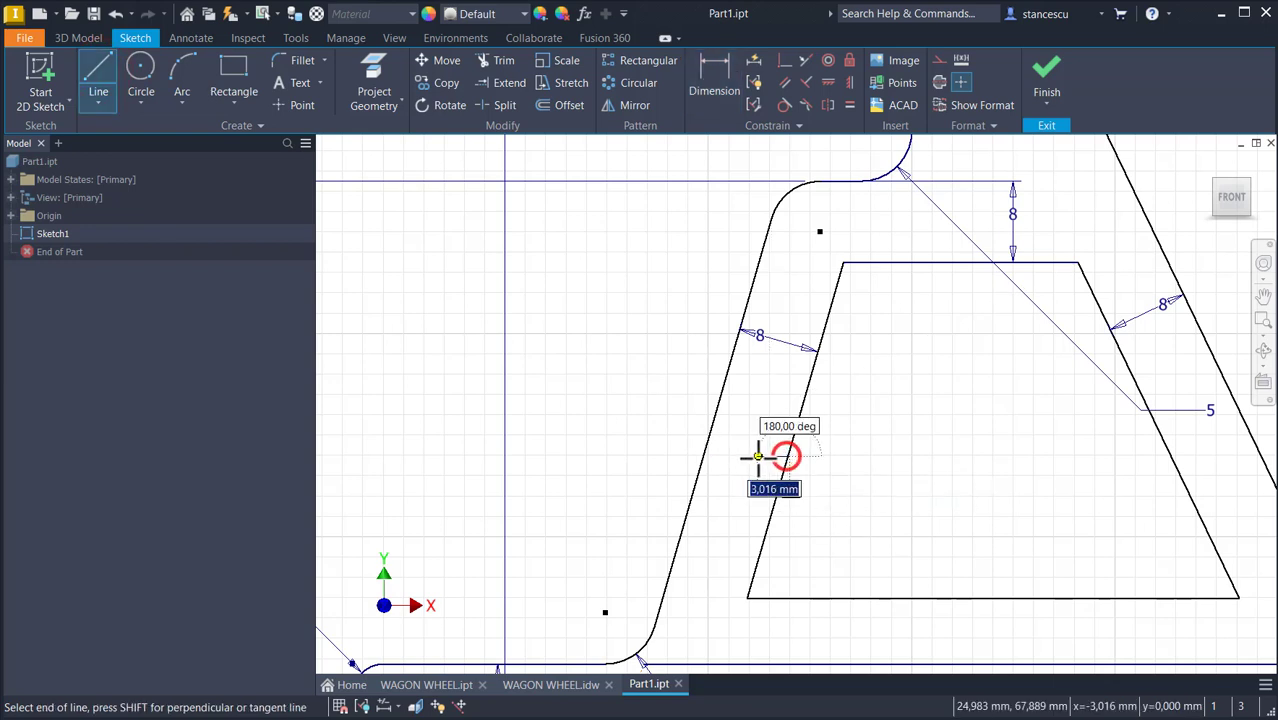
{"action": "left_click", "coordinate": [758, 457]}
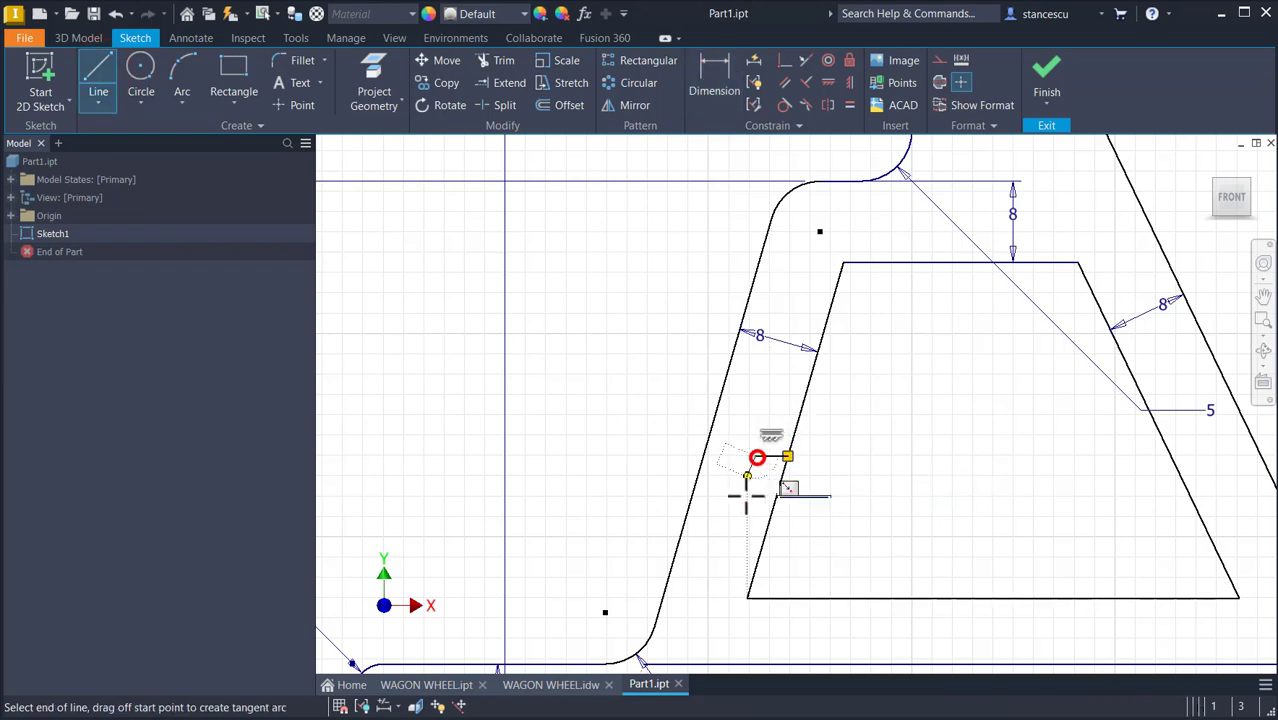
{"action": "left_click", "coordinate": [714, 598]}
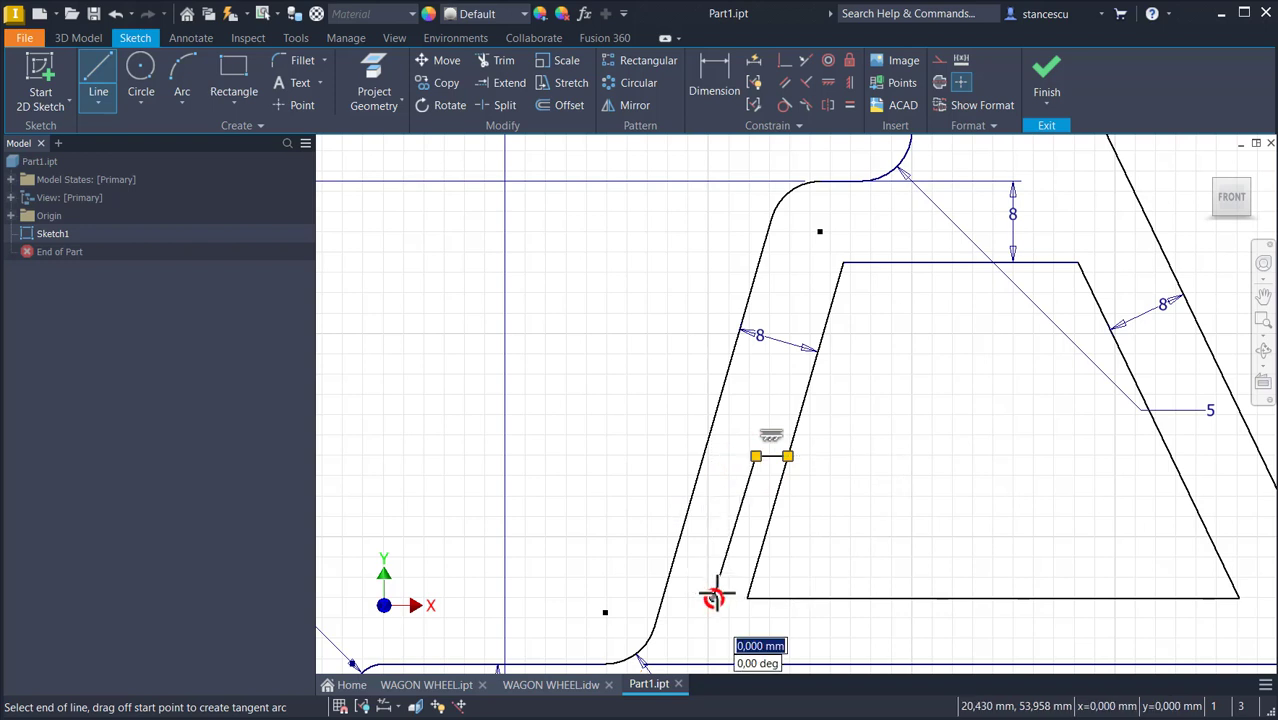
{"action": "key", "text": "Escape"}
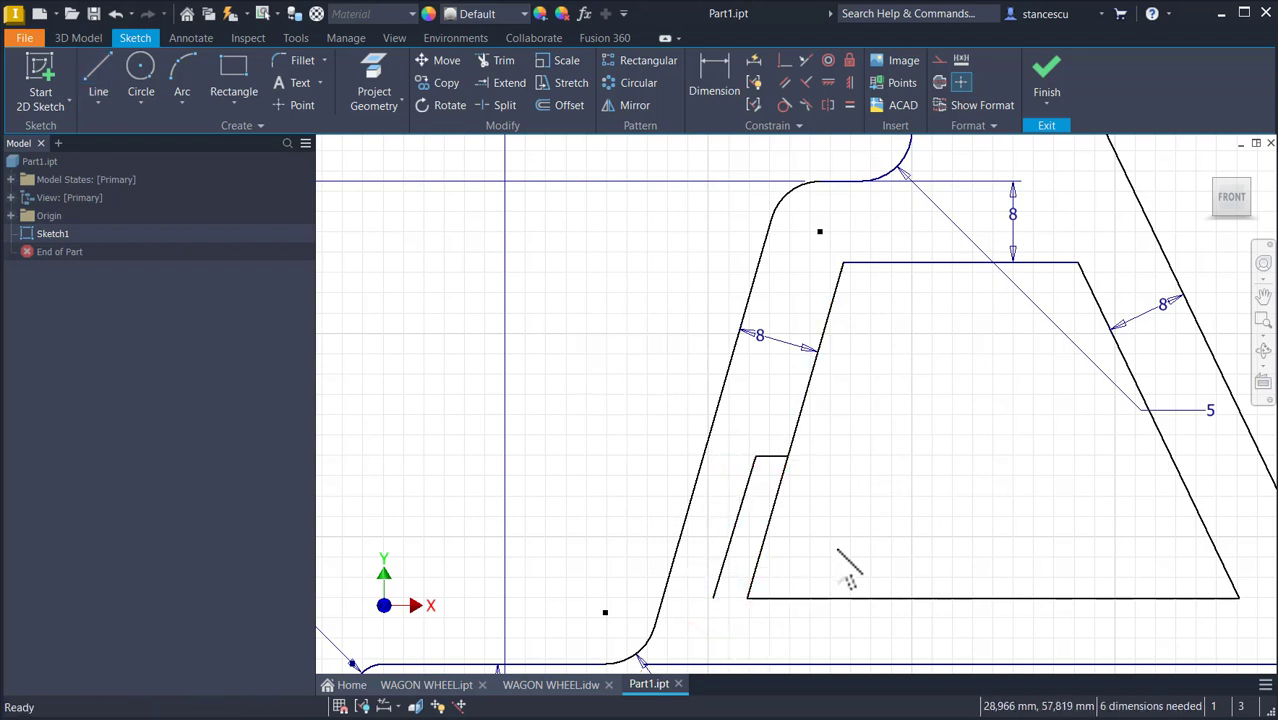
Trim the old lower slanted edge and leftover bottom bit, then extend the bottom line to the new edge
{"action": "left_click", "coordinate": [489, 62]}
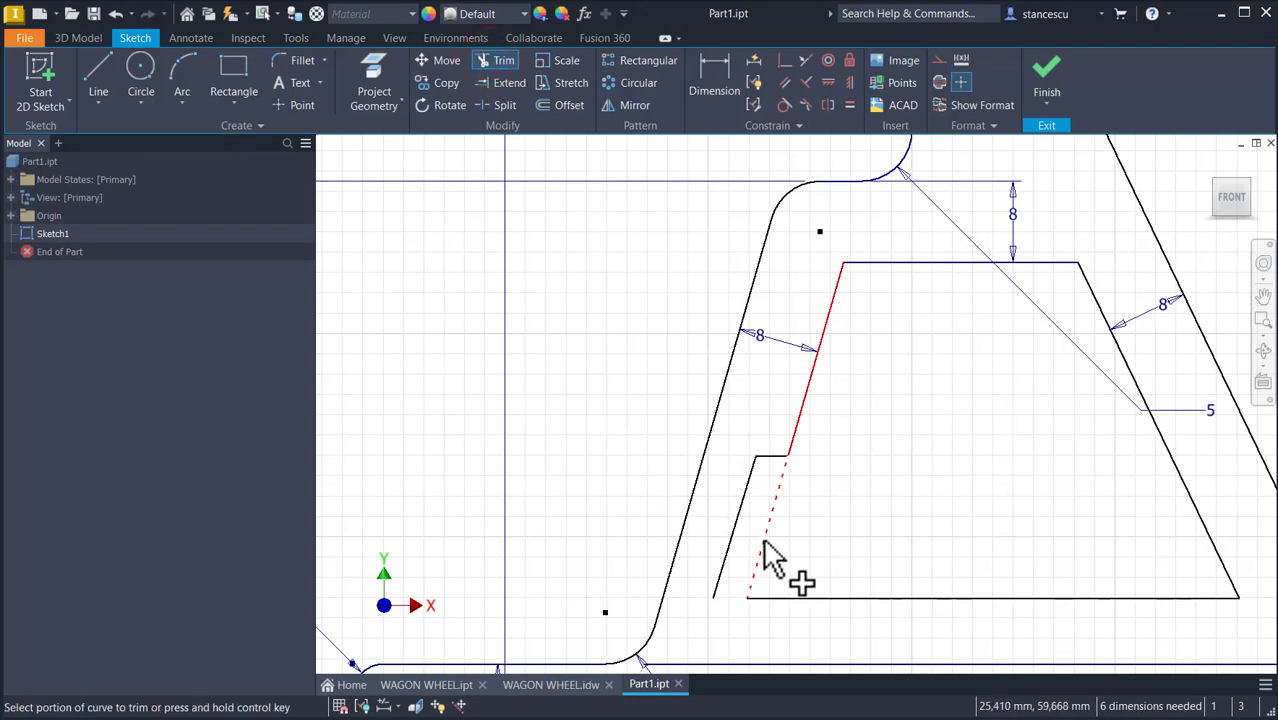
{"action": "left_click", "coordinate": [763, 540]}
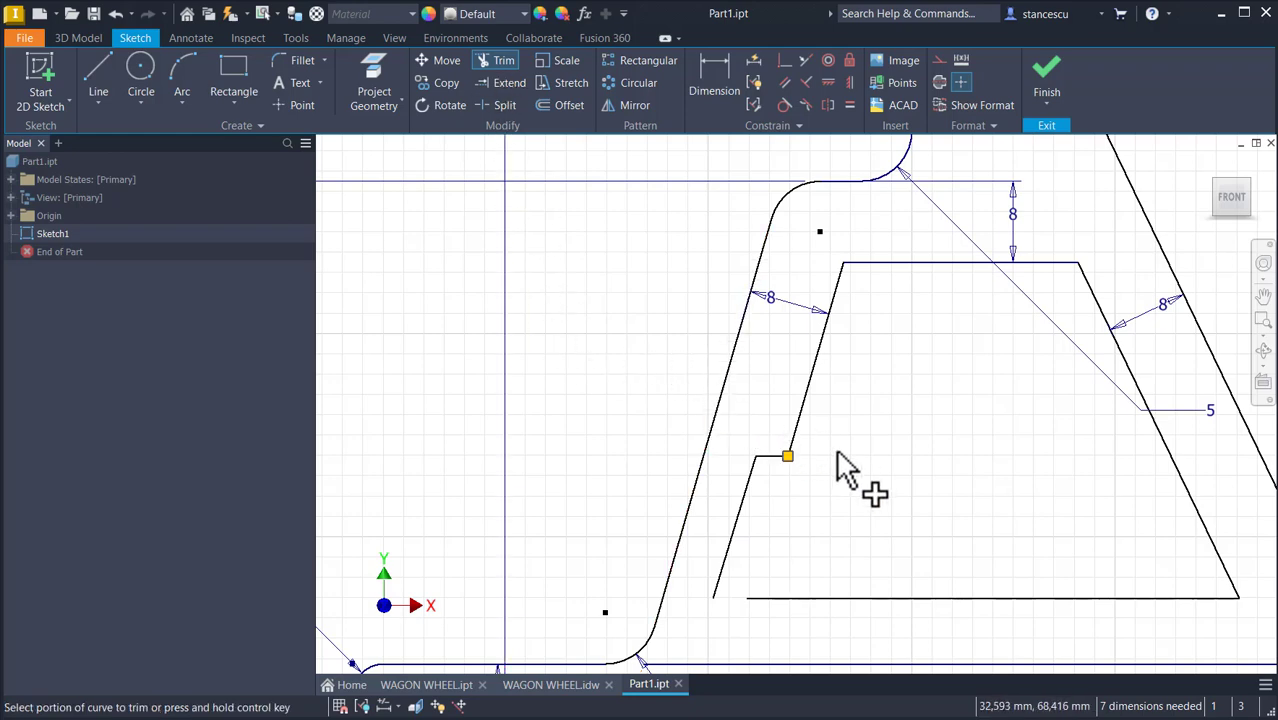
{"action": "key", "text": "ctrl"}
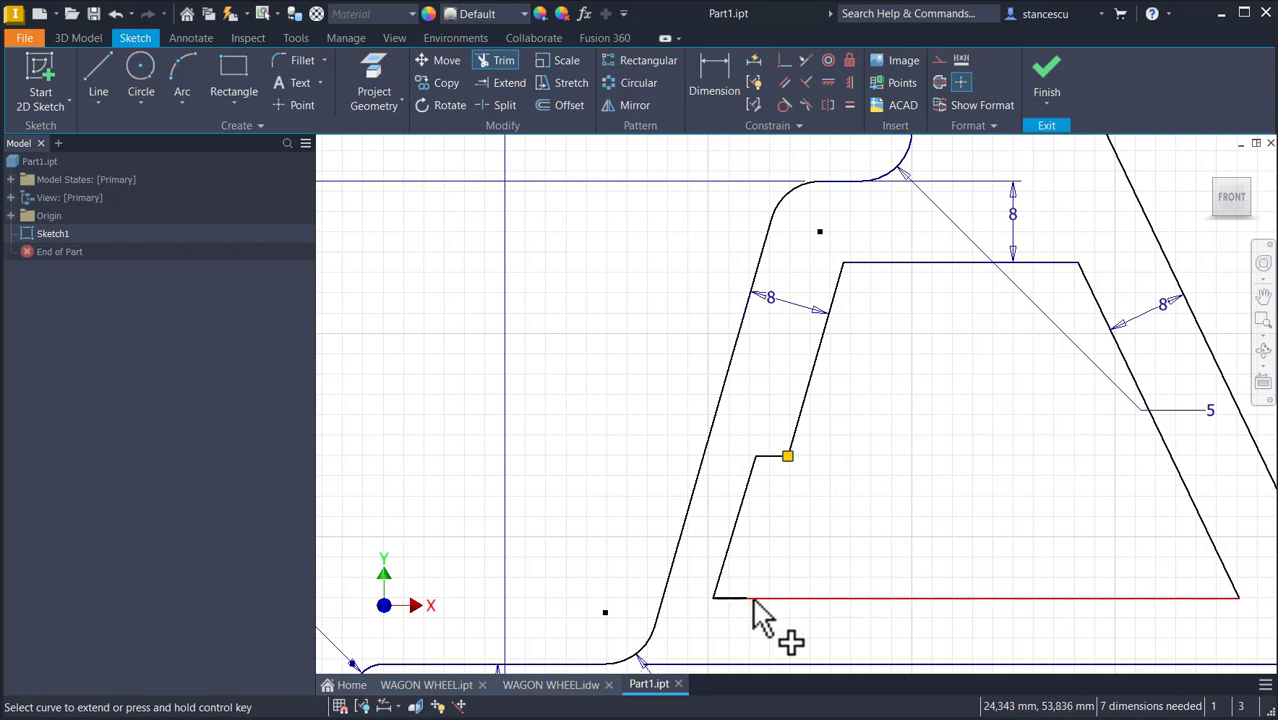
{"action": "left_click", "coordinate": [753, 600]}
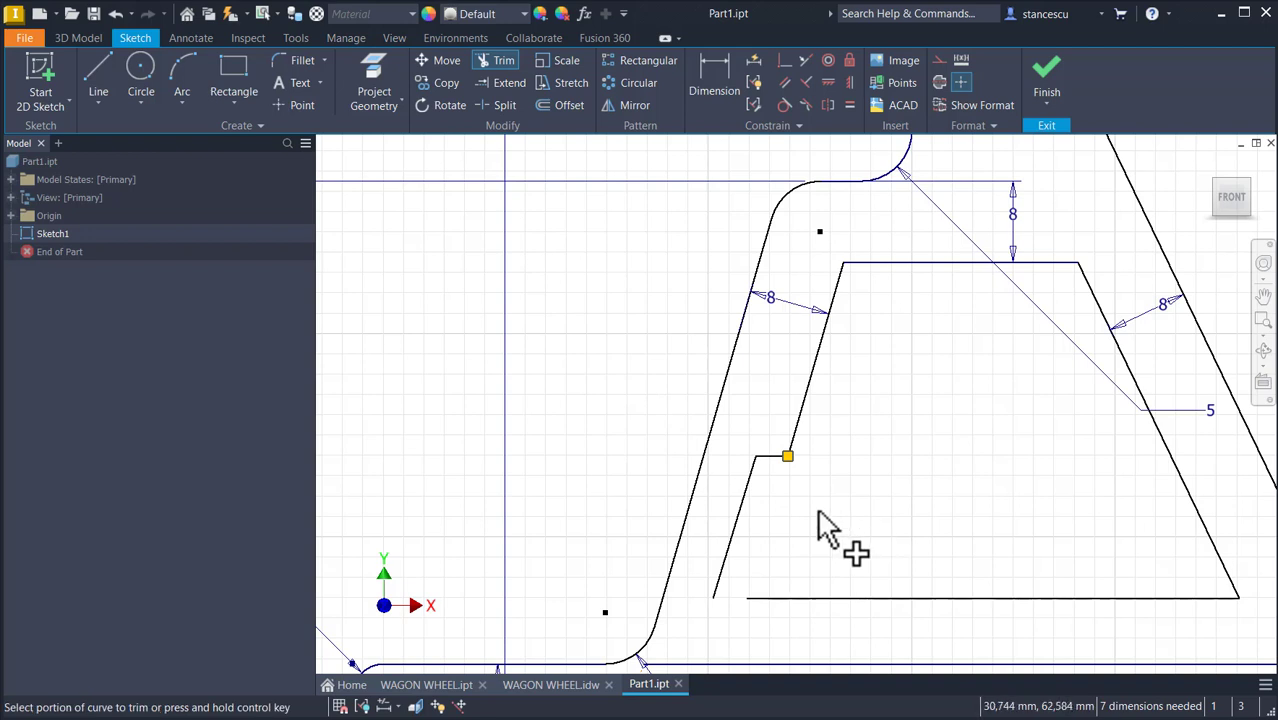
{"action": "key", "text": "ctrl"}
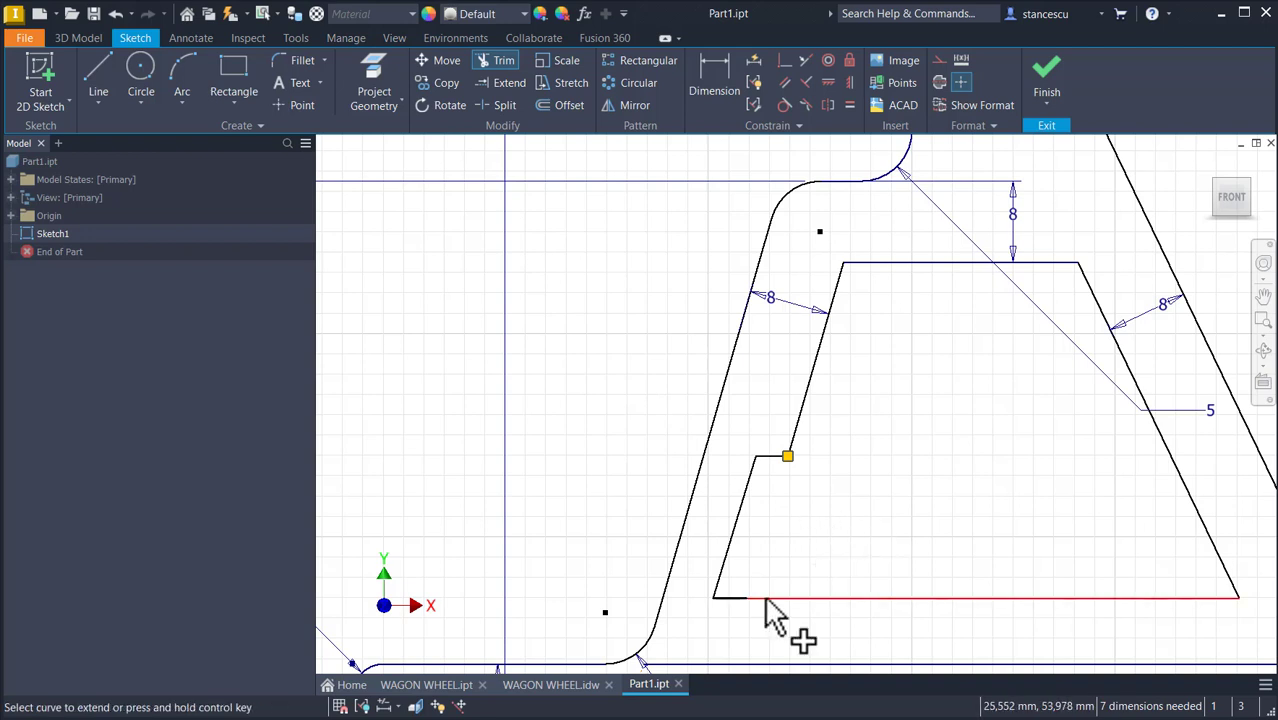
{"action": "left_click", "coordinate": [766, 599], "text": "ctrl"}
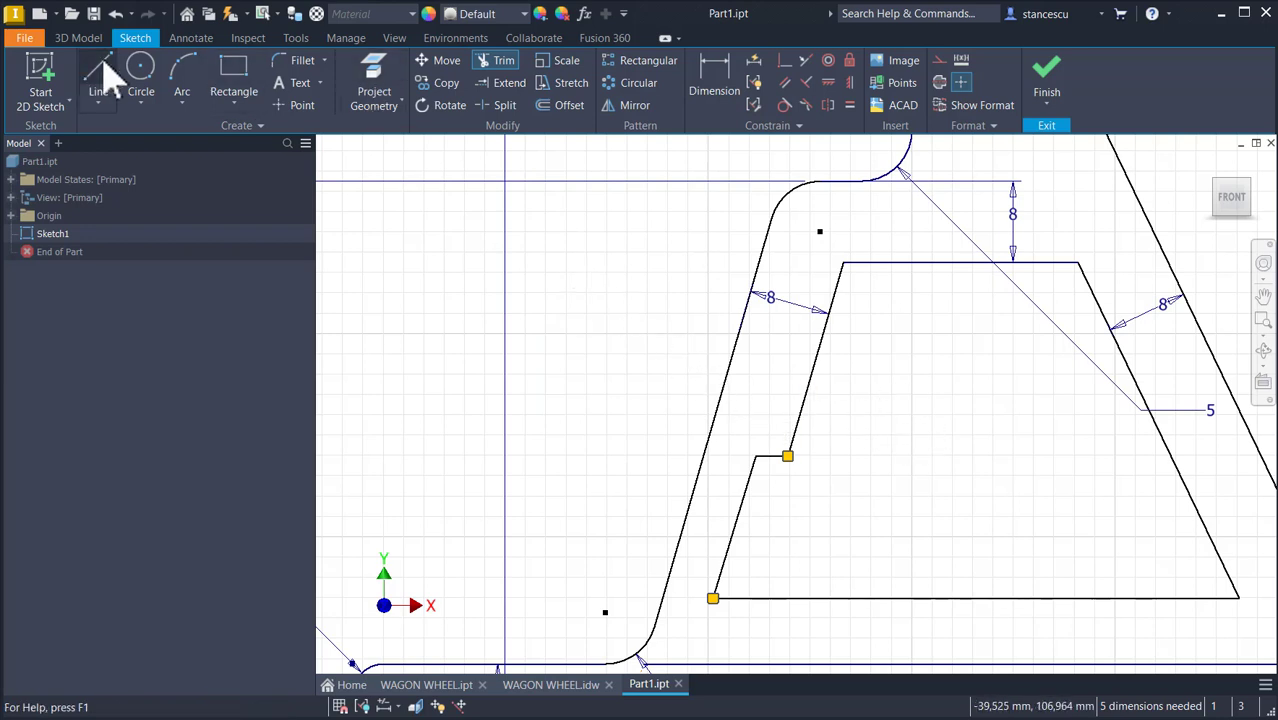
Fillet the corner between the new slanted edge and the bottom line at 5 mm
{"action": "left_click", "coordinate": [300, 62]}
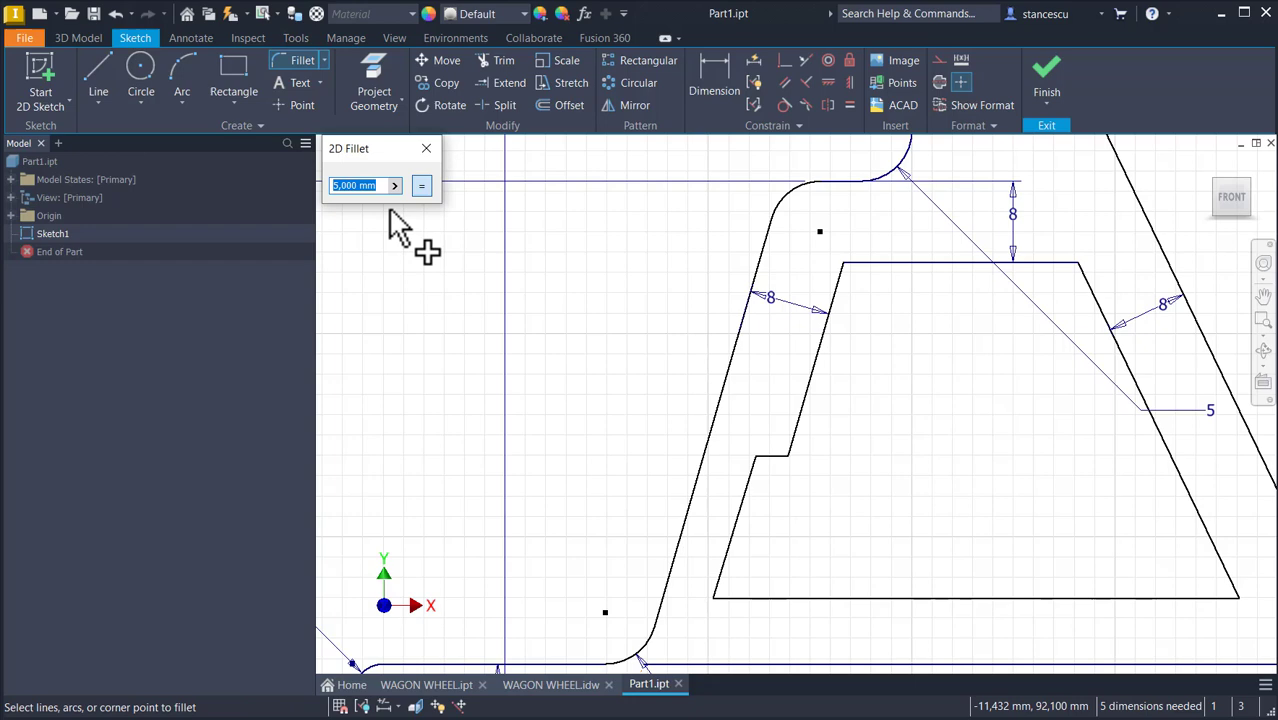
{"action": "left_click", "coordinate": [727, 575]}
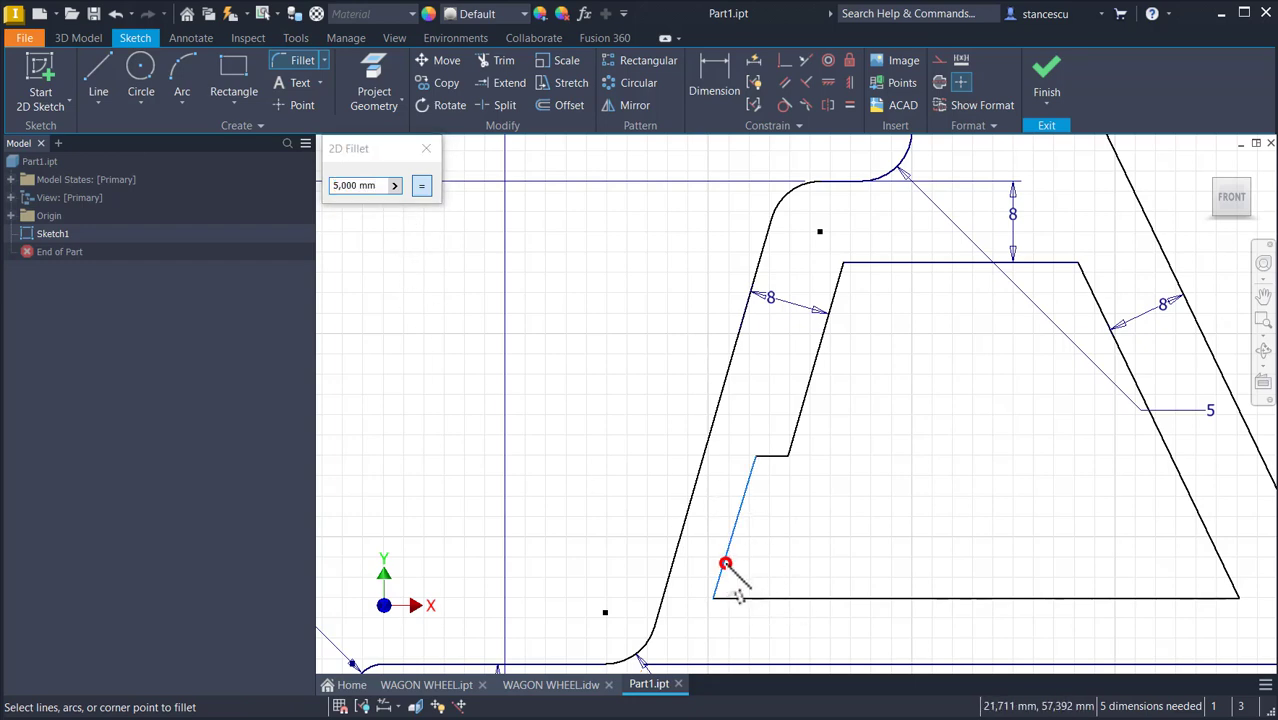
{"action": "left_click", "coordinate": [771, 600]}
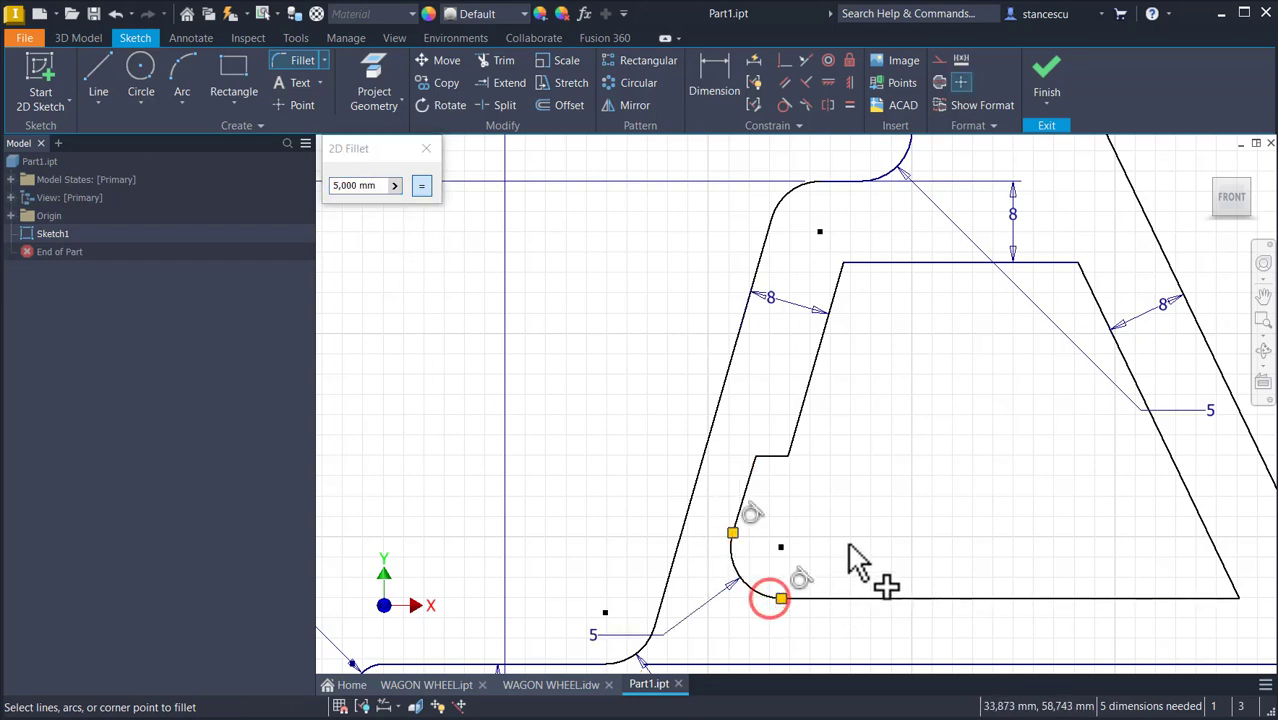
Start a dimension between the long left slanted line and the short slanted segment, then cancel it
{"action": "left_click", "coordinate": [712, 75]}
{"action": "left_click", "coordinate": [695, 480]}
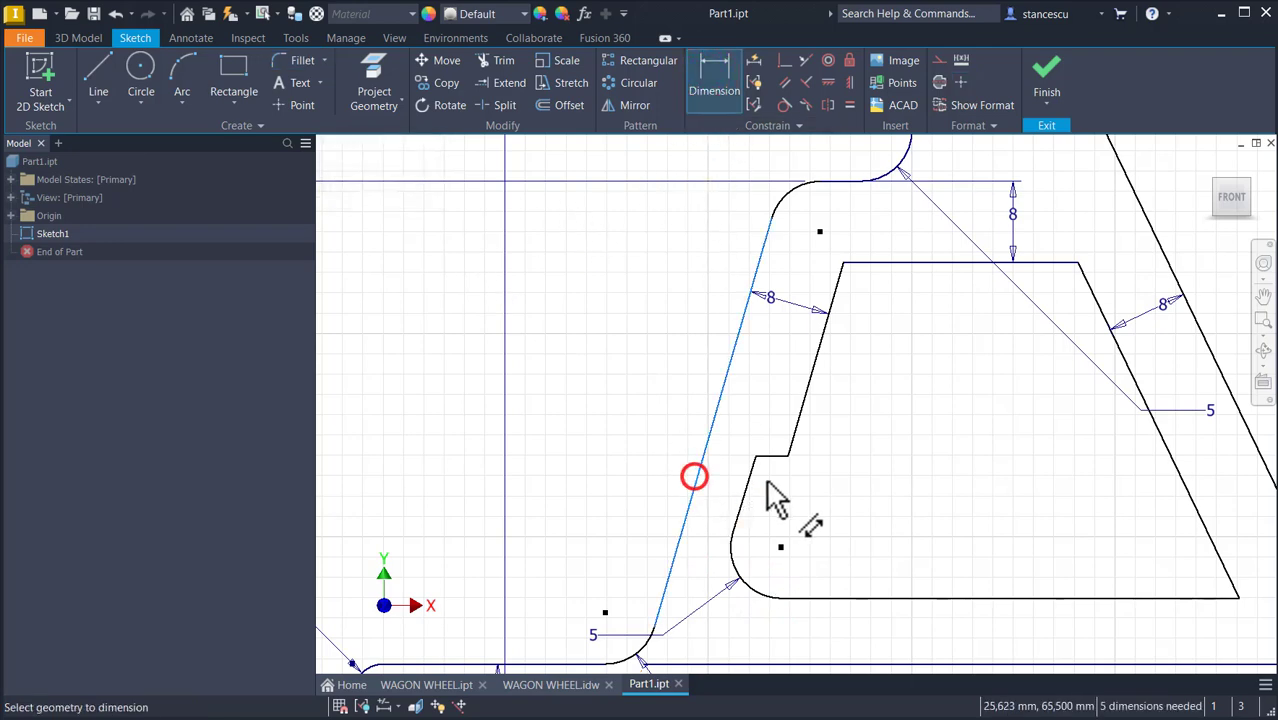
{"action": "left_click", "coordinate": [740, 510]}
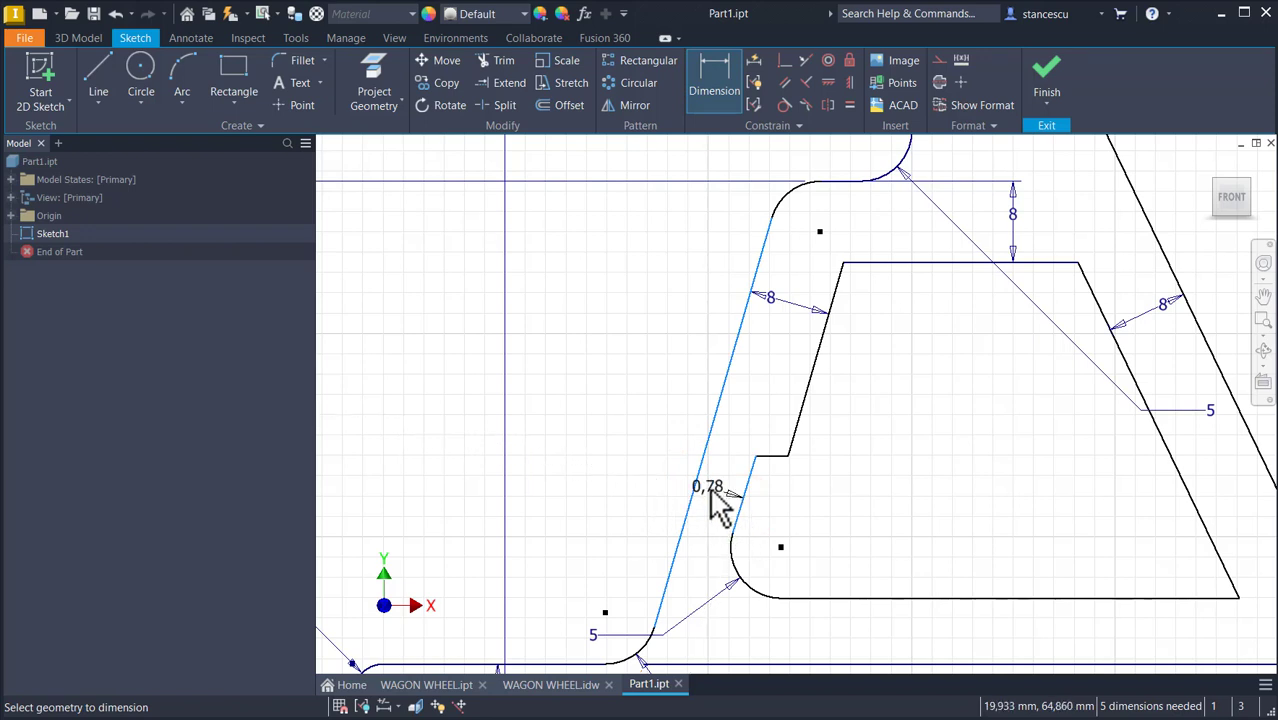
{"action": "key", "text": "Escape"}
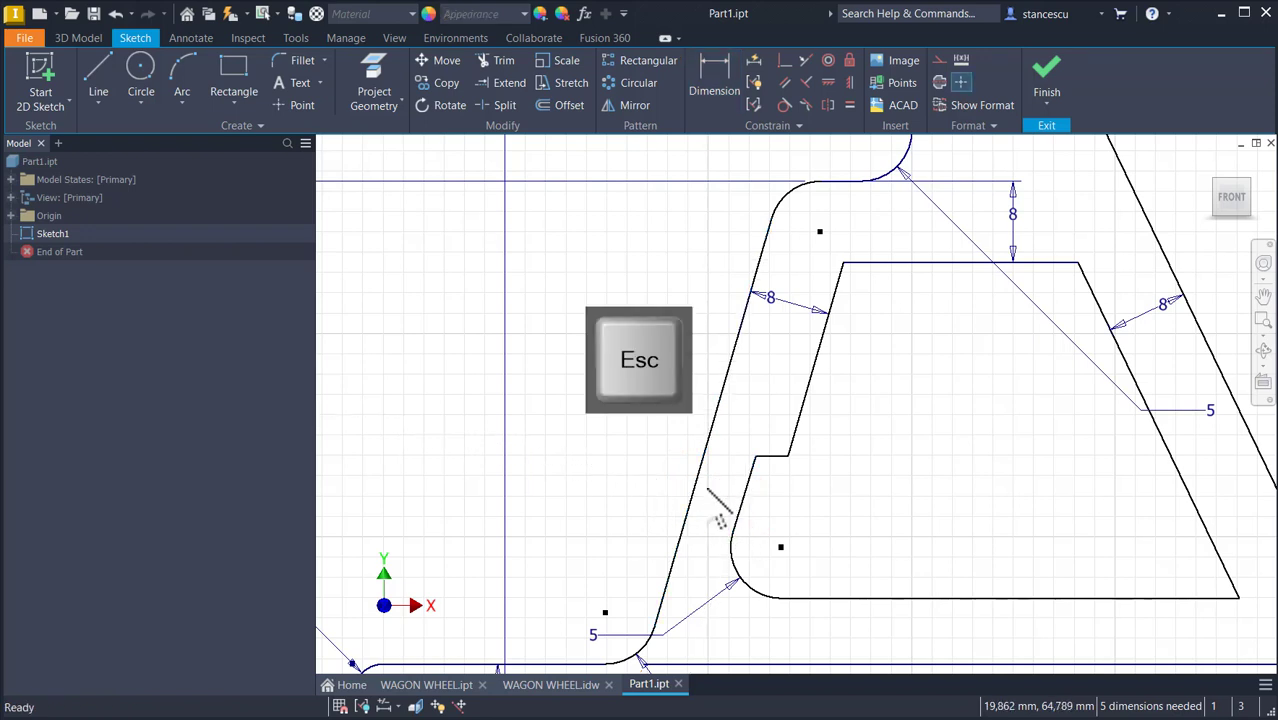
Make the short slanted segment parallel to the long left slanted line
{"action": "left_click", "coordinate": [785, 83]}
{"action": "left_click", "coordinate": [747, 491]}
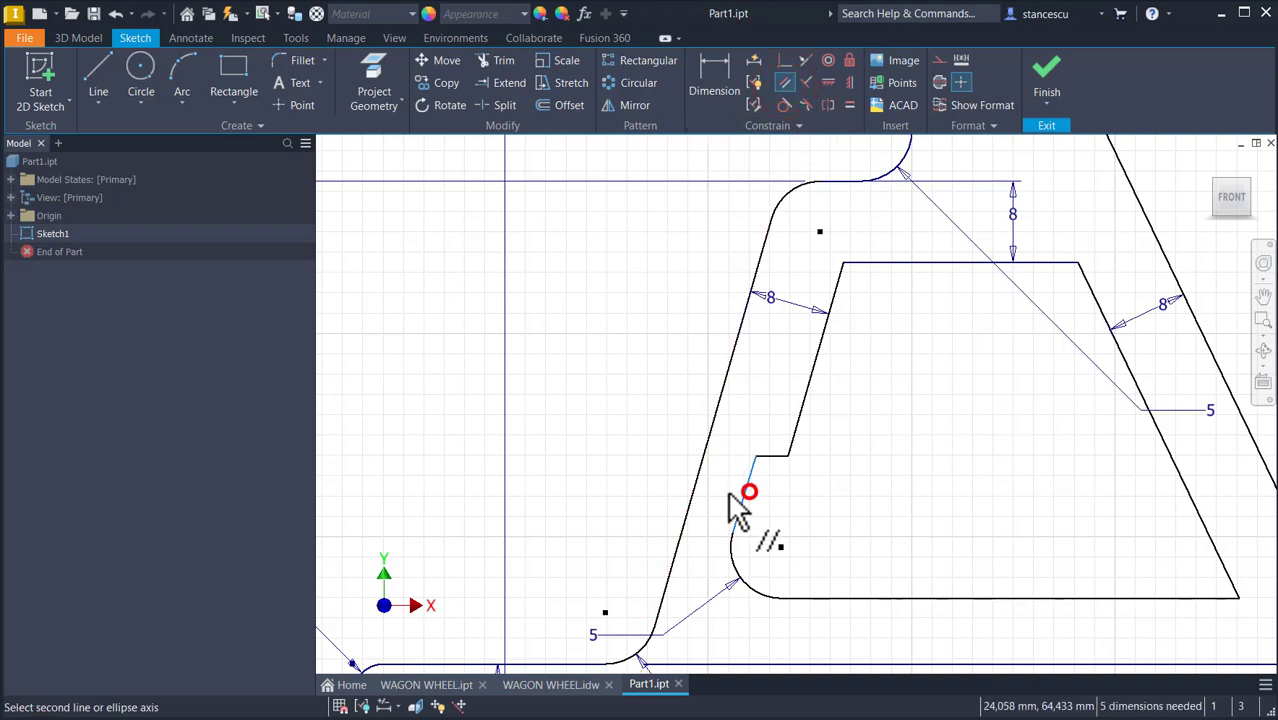
{"action": "left_click", "coordinate": [693, 486]}
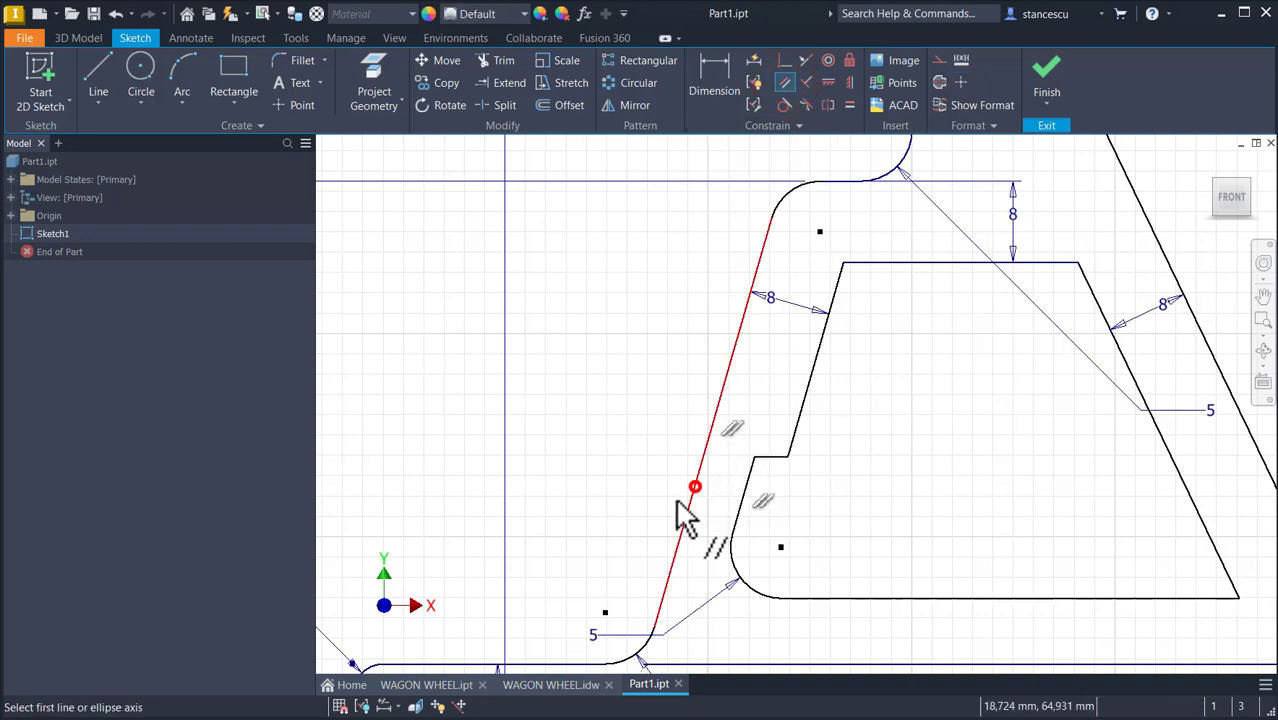
Dimension the step 5 mm from the slanted wall
{"action": "left_click", "coordinate": [712, 82]}
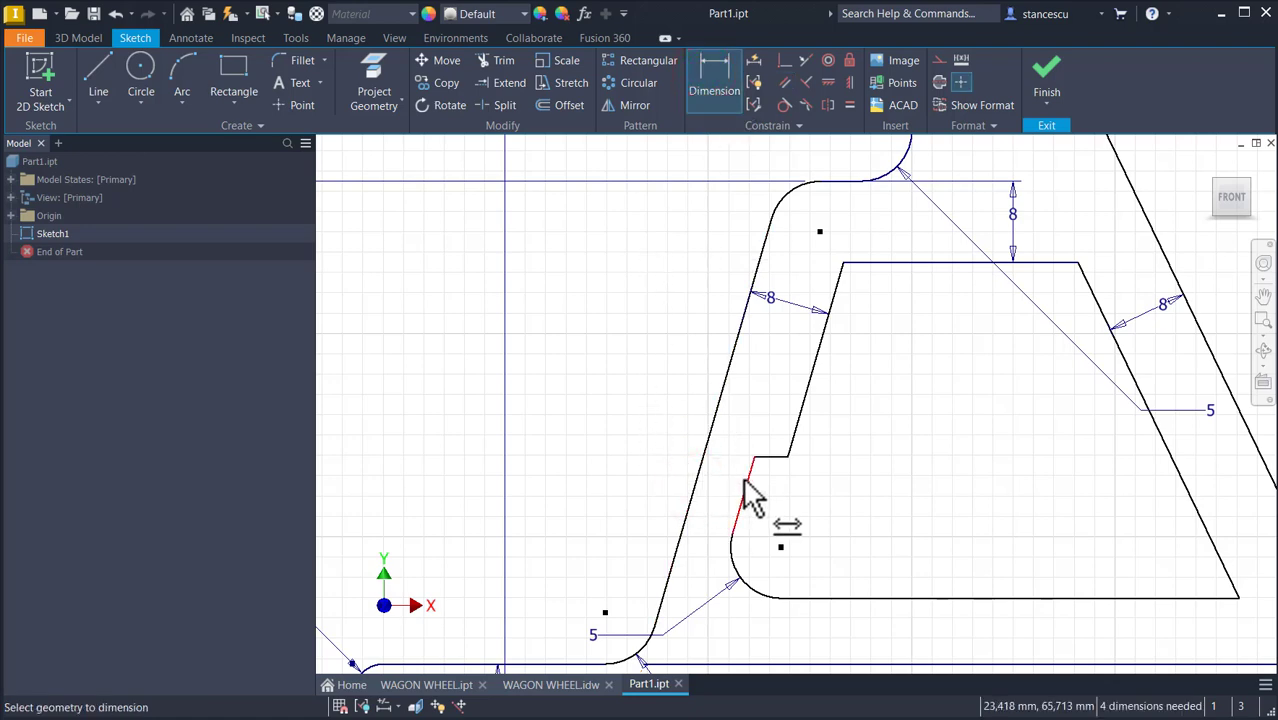
{"action": "left_click", "coordinate": [744, 481]}
{"action": "left_click", "coordinate": [703, 472]}
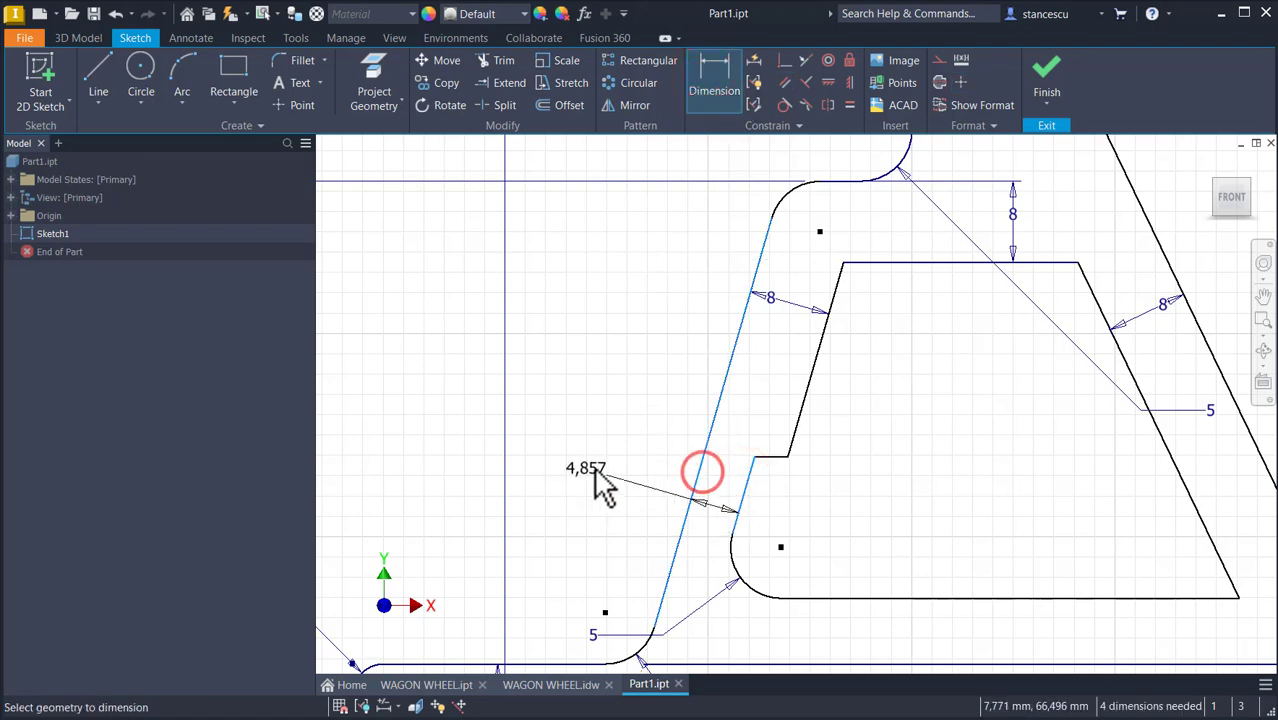
{"action": "left_click", "coordinate": [620, 450]}
{"action": "type", "text": "5"}
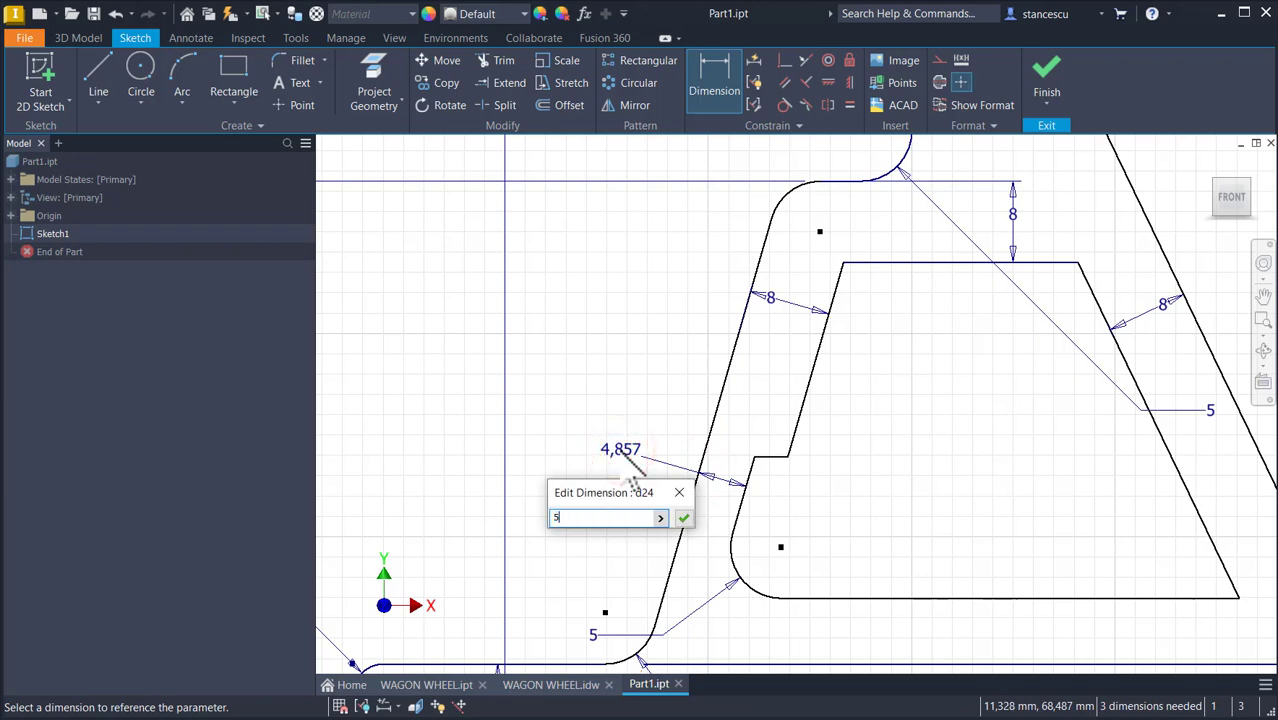
{"action": "key", "text": "Return"}
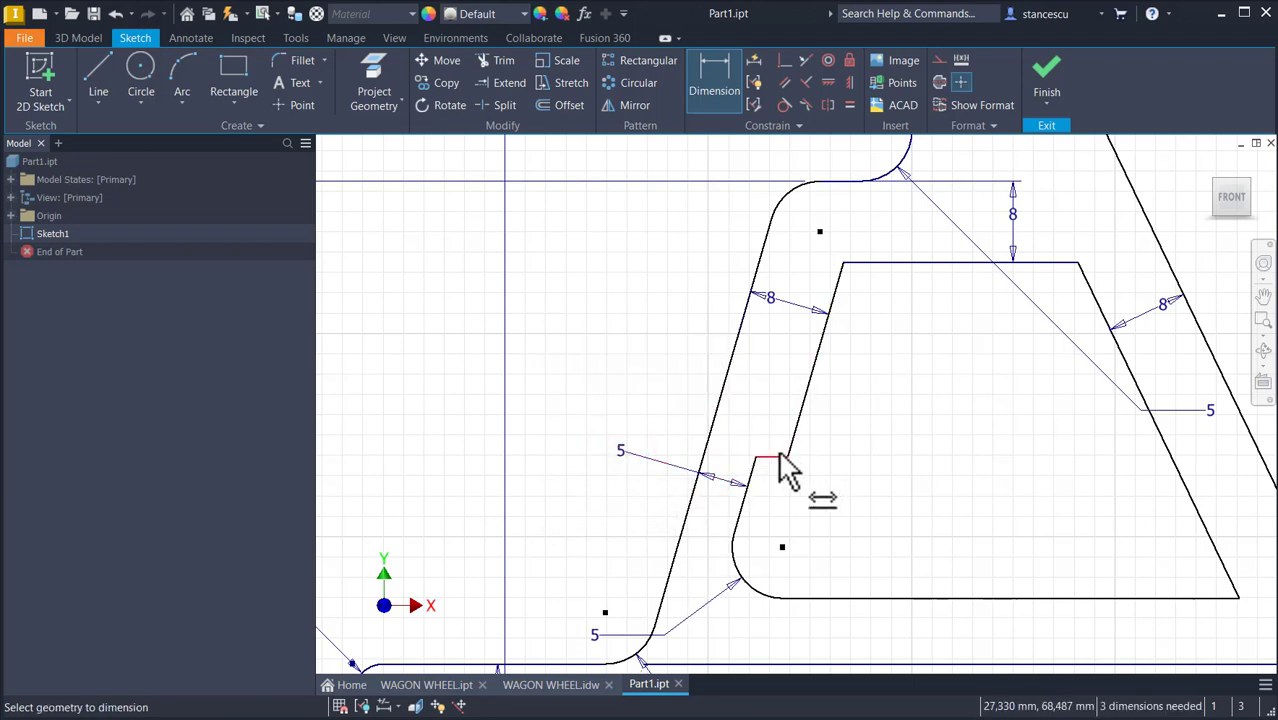
Dimension the pocket height between the short step and the bottom line at 15 mm
{"action": "left_click", "coordinate": [780, 459]}
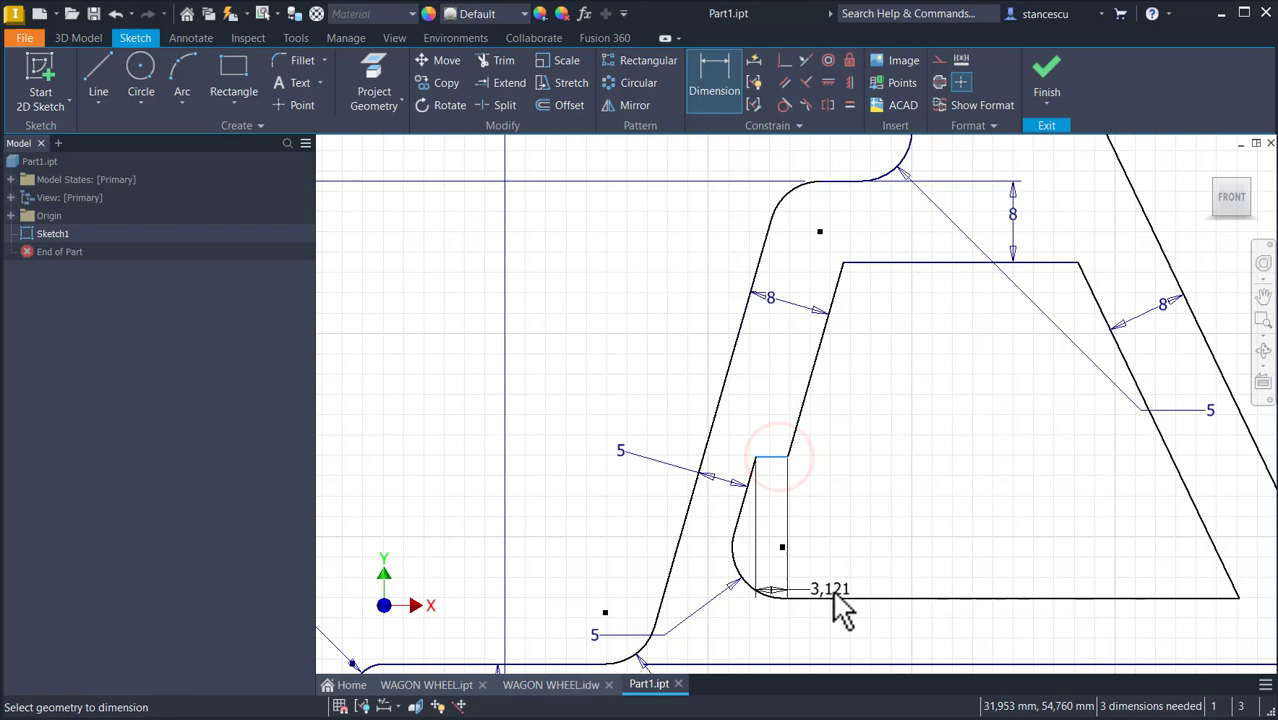
{"action": "left_click", "coordinate": [832, 598]}
{"action": "left_click", "coordinate": [889, 526]}
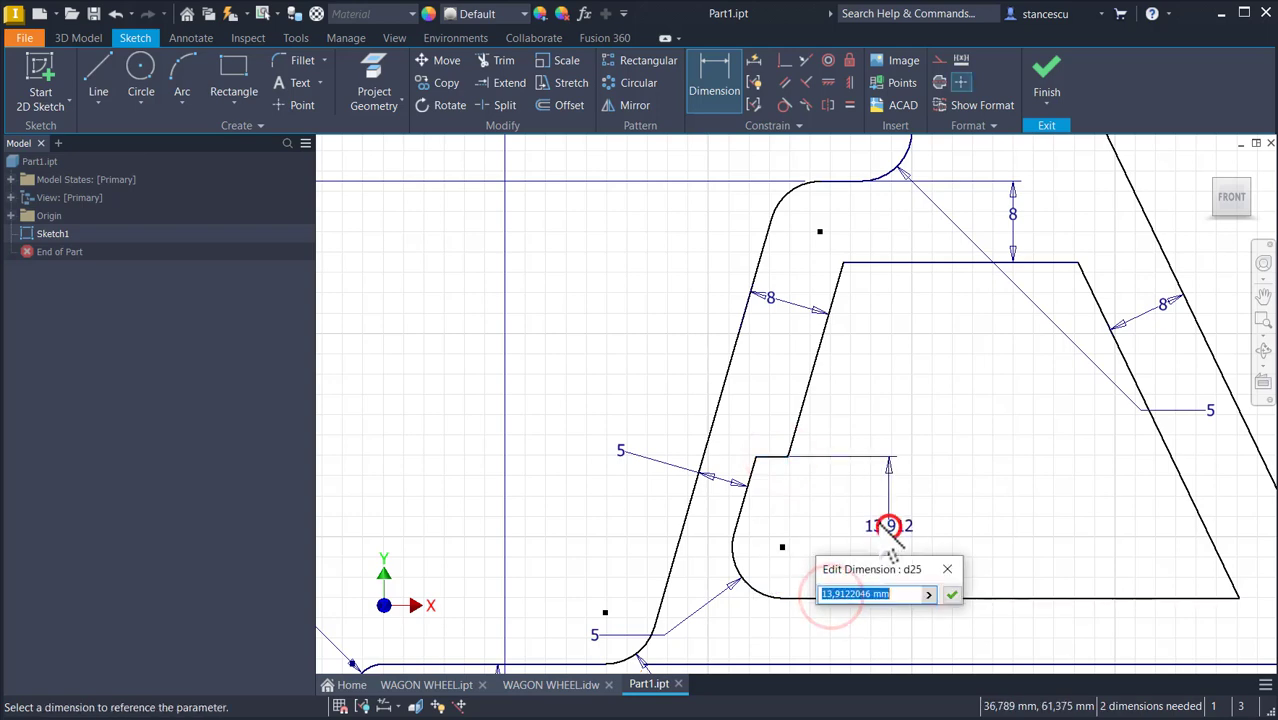
{"action": "type", "text": "15"}
{"action": "key", "text": "Return"}
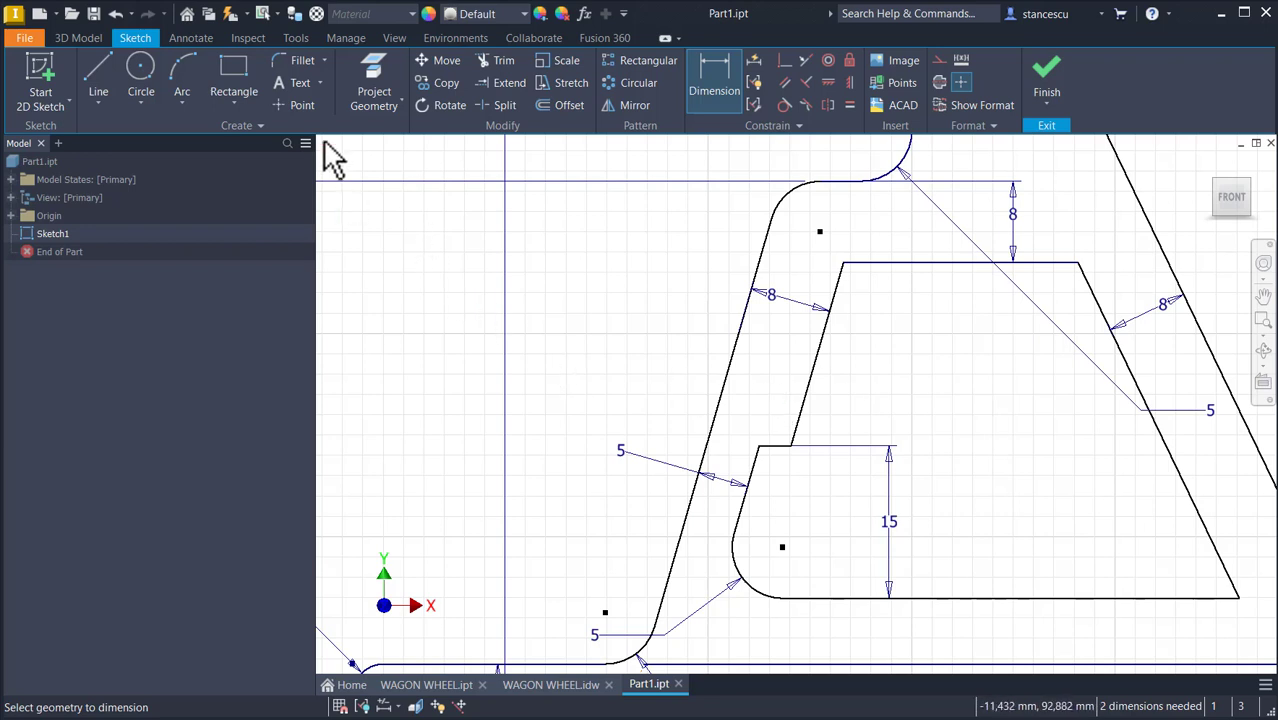
Fillet the pocket's bottom-right, top-left and top-right corners at 5 mm
{"action": "left_click", "coordinate": [295, 60]}
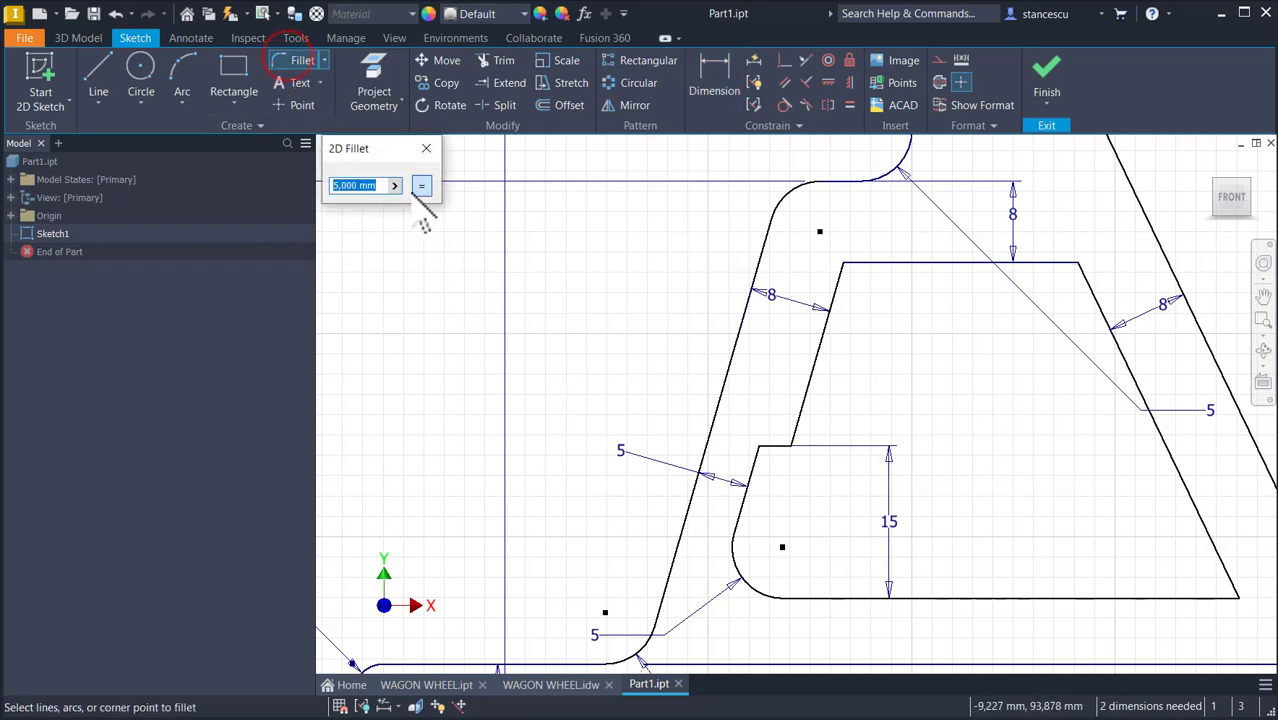
{"action": "left_click", "coordinate": [1155, 598]}
{"action": "left_click", "coordinate": [1205, 538]}
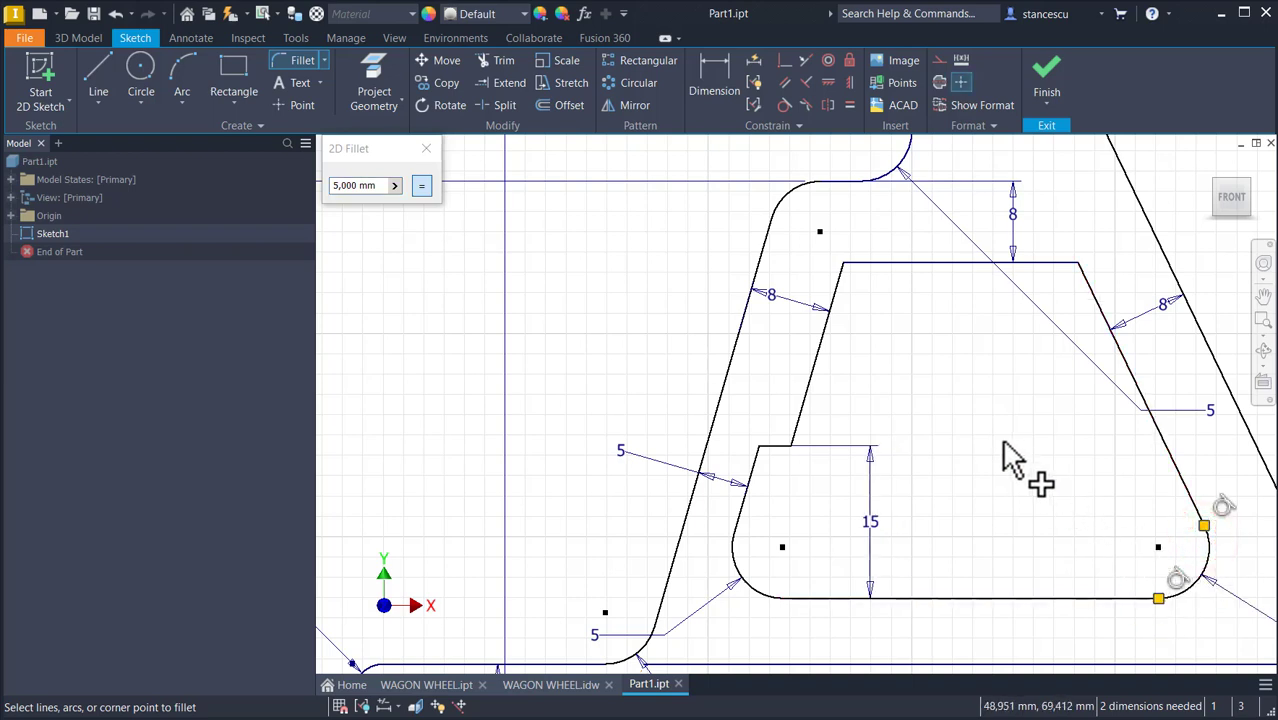
{"action": "left_click", "coordinate": [835, 290]}
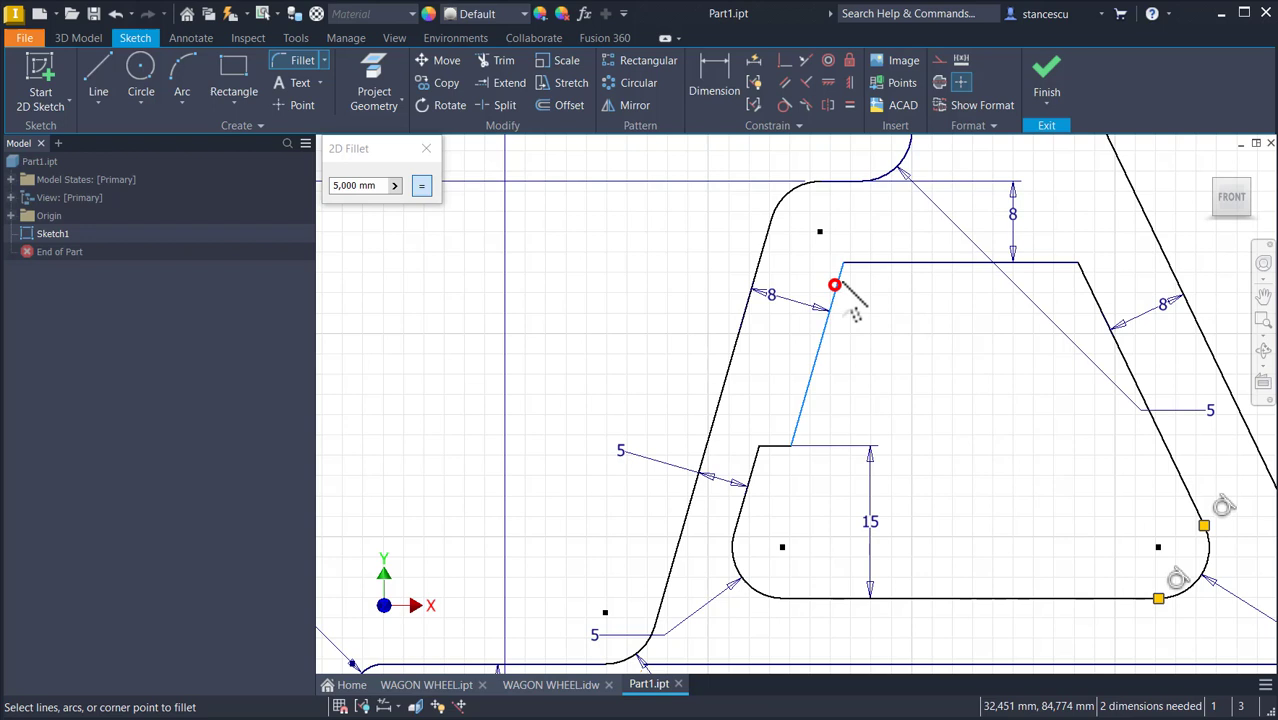
{"action": "left_click", "coordinate": [867, 263]}
{"action": "left_click", "coordinate": [1035, 264]}
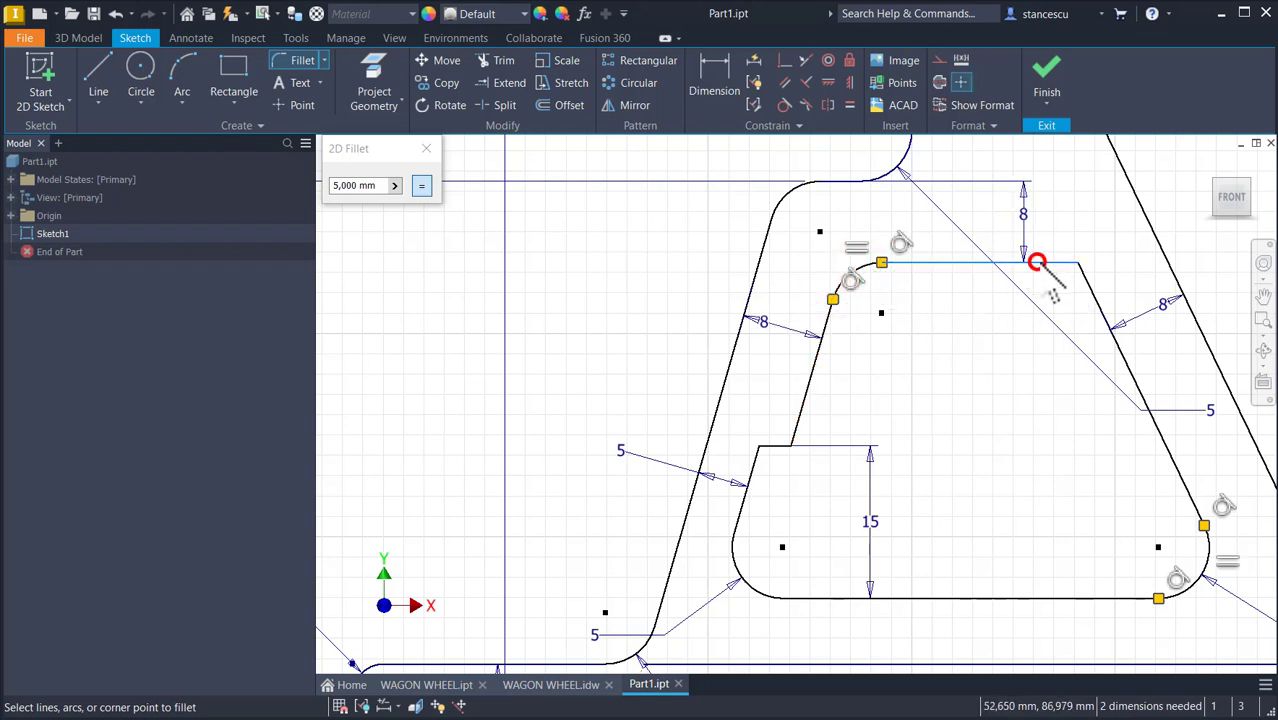
{"action": "left_click", "coordinate": [1104, 317]}
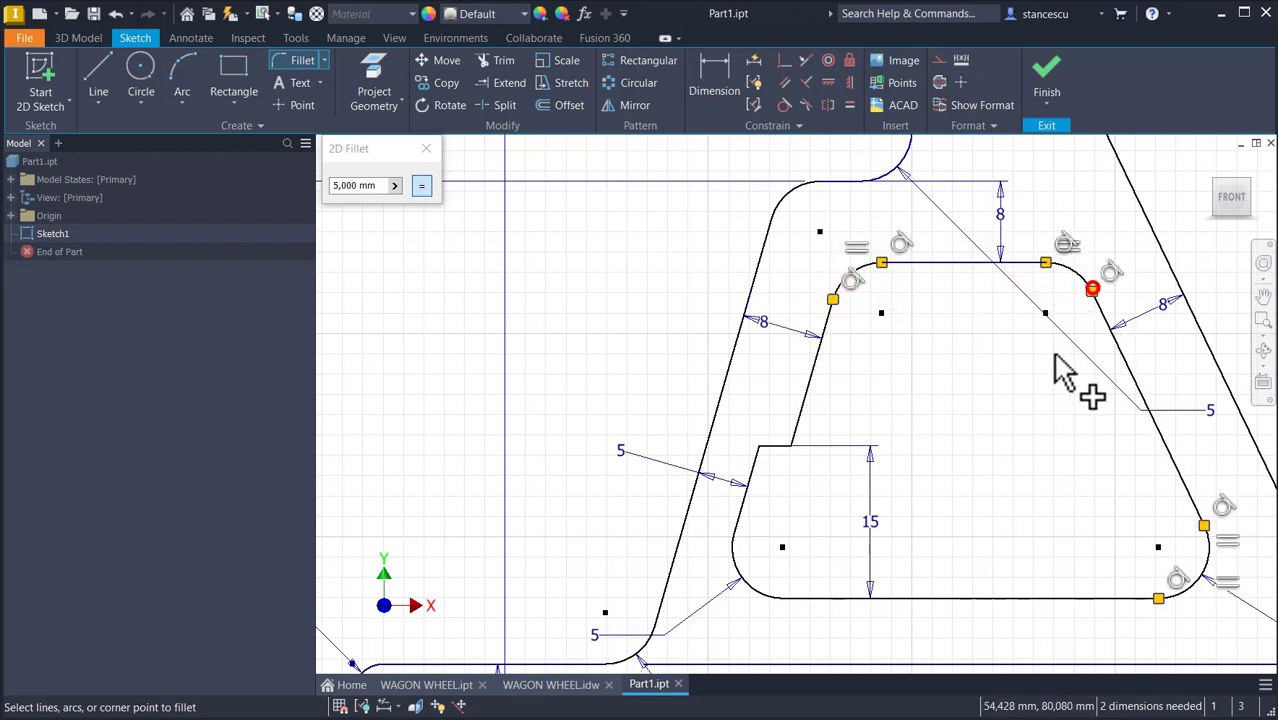
Begin a new line at the hub rectangle's left edge
{"action": "scroll", "coordinate": [1033, 378], "scroll_direction": "down", "scroll_amount": 5}
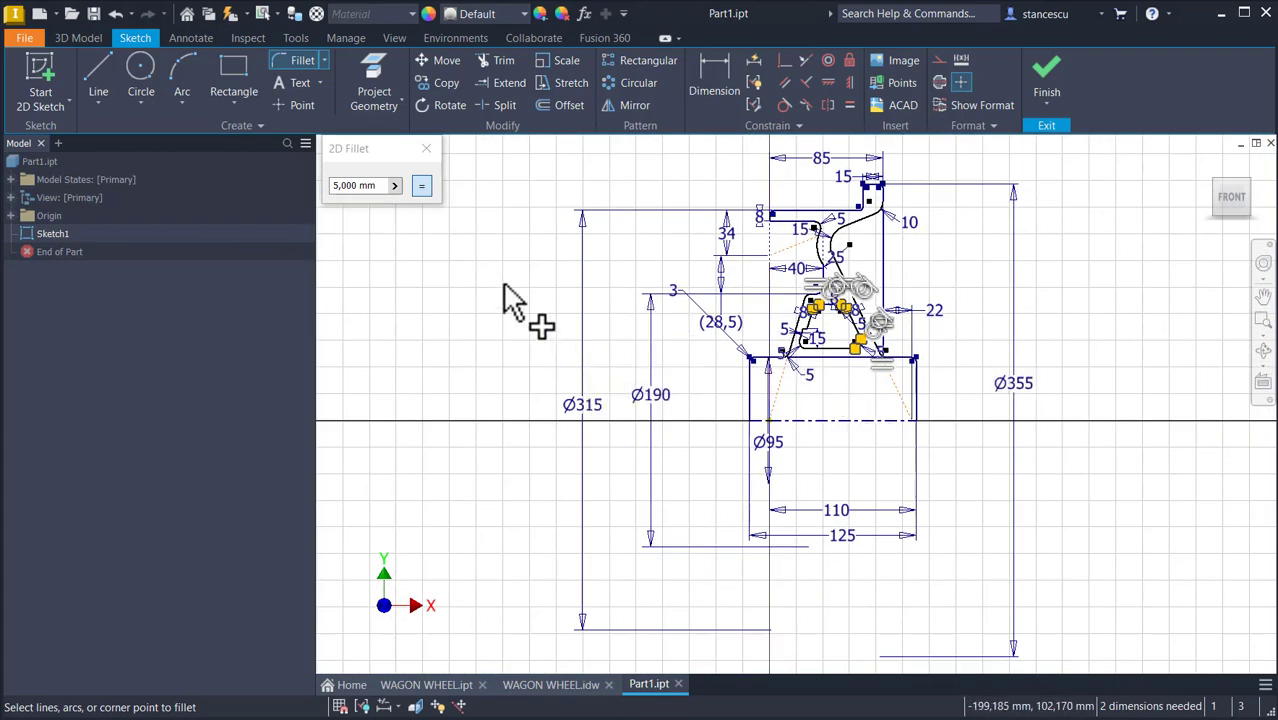
{"action": "key", "text": "Escape"}
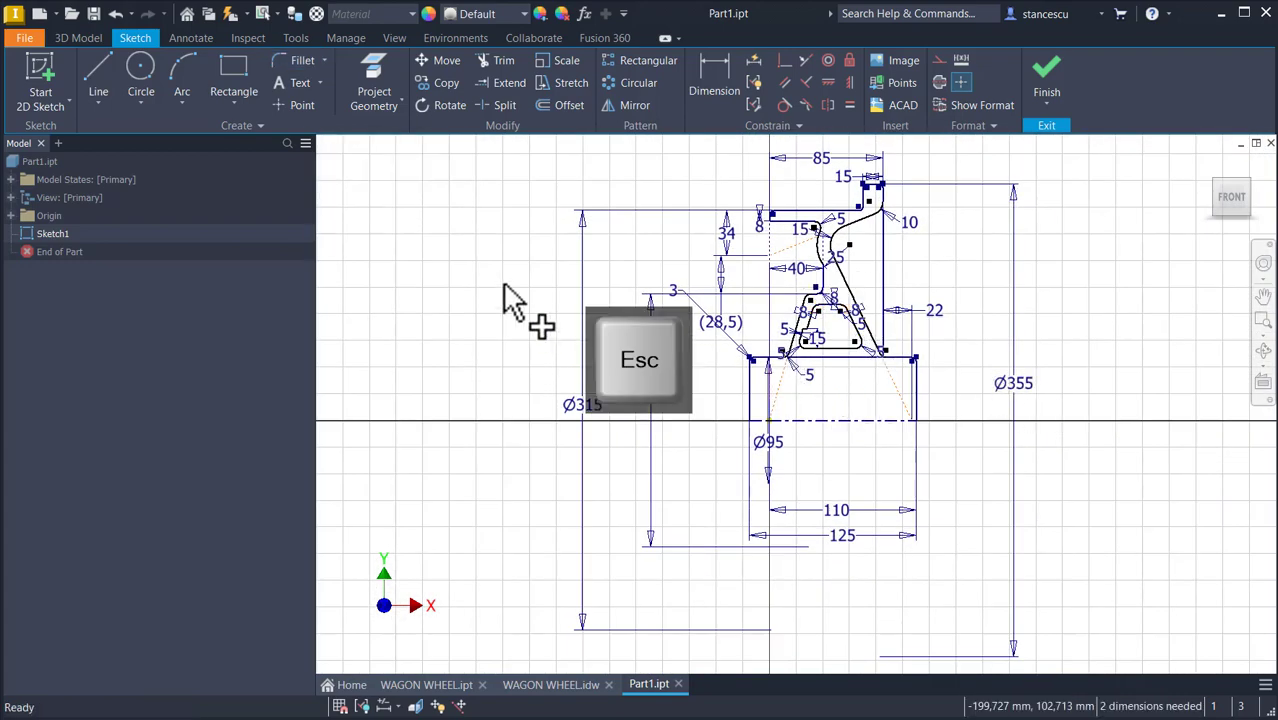
{"action": "scroll", "coordinate": [835, 385], "scroll_direction": "up", "scroll_amount": 3}
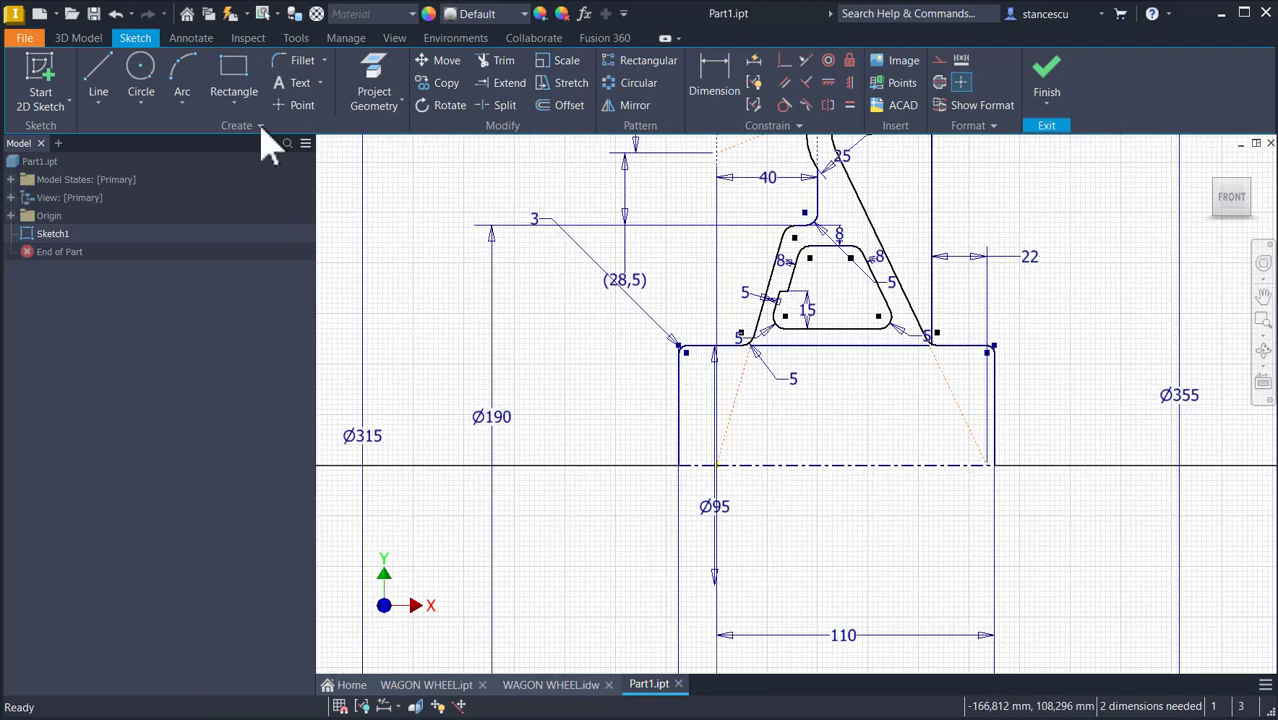
{"action": "left_click", "coordinate": [100, 78]}
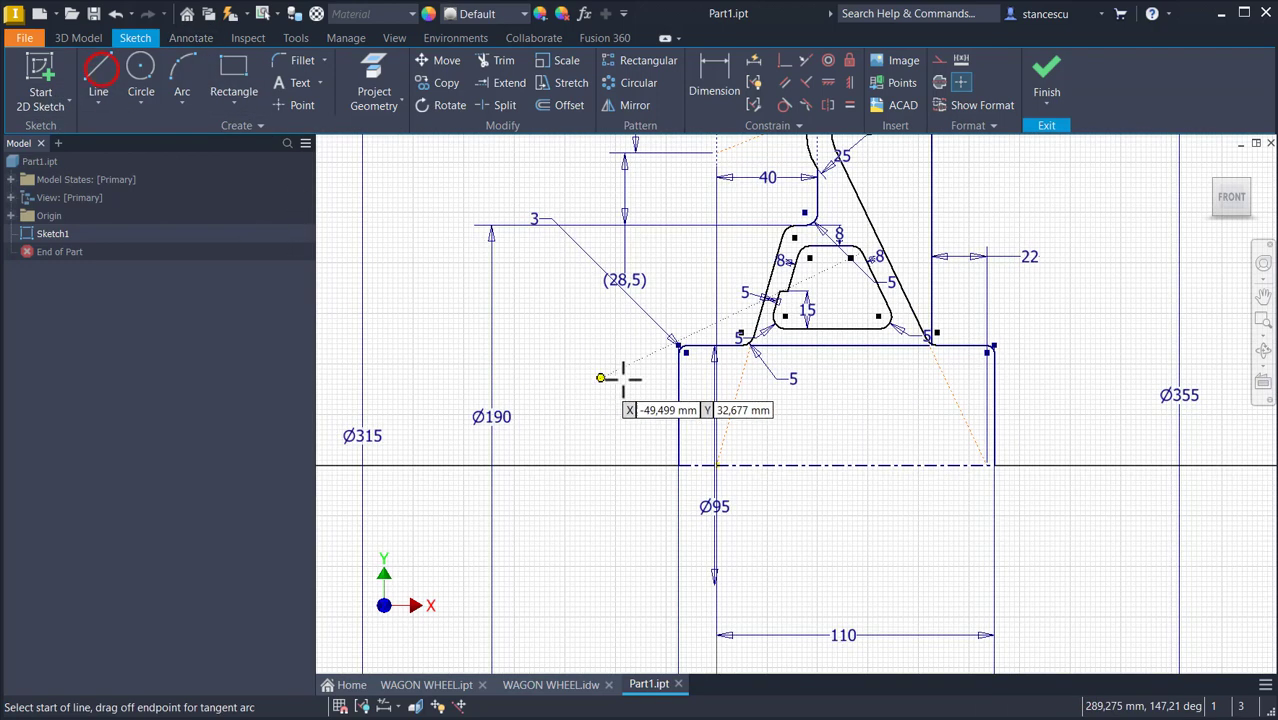
{"action": "left_click", "coordinate": [681, 379]}
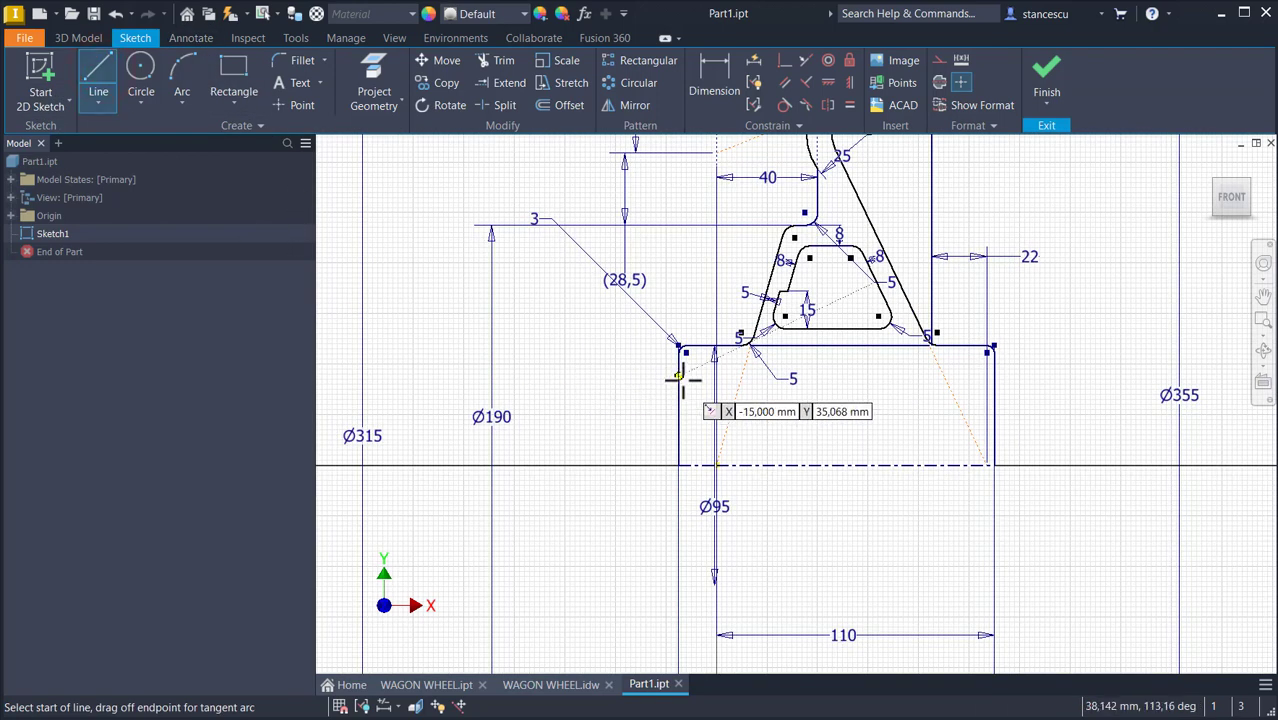
Draw a horizontal line across the hub and dimension it at Ø65 about the centerline
{"action": "left_click", "coordinate": [994, 376]}
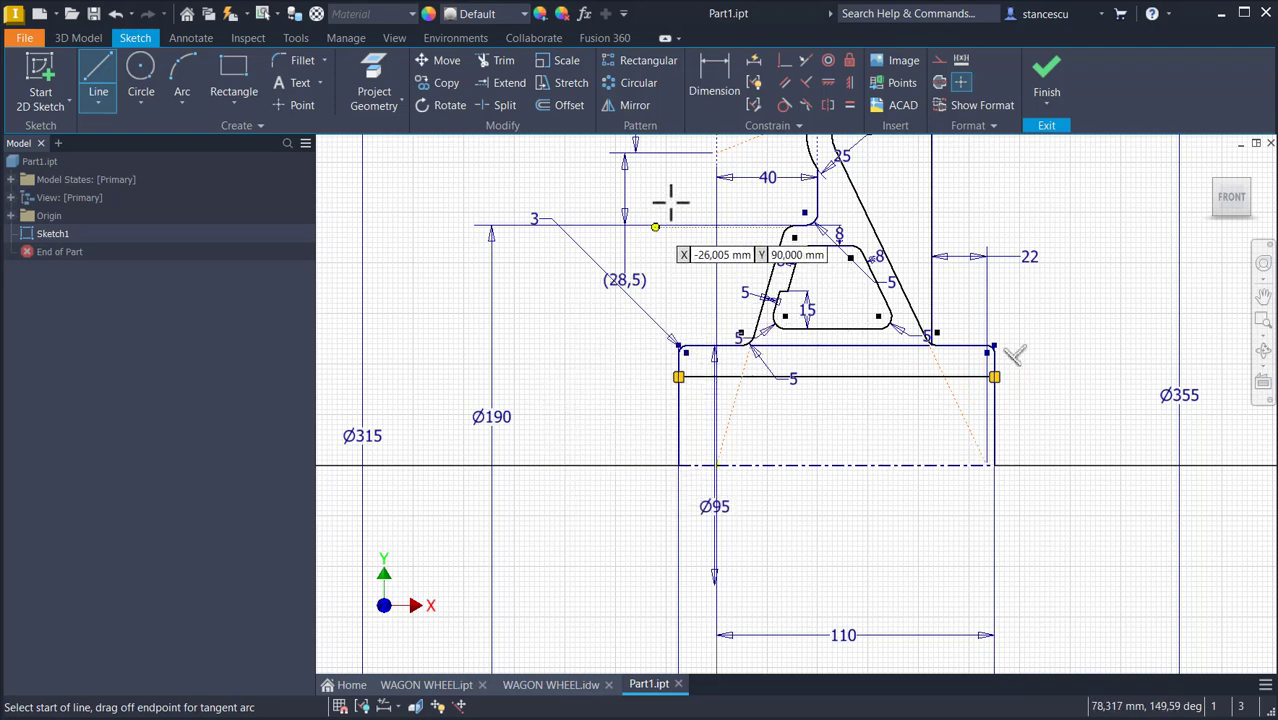
{"action": "left_click", "coordinate": [714, 84]}
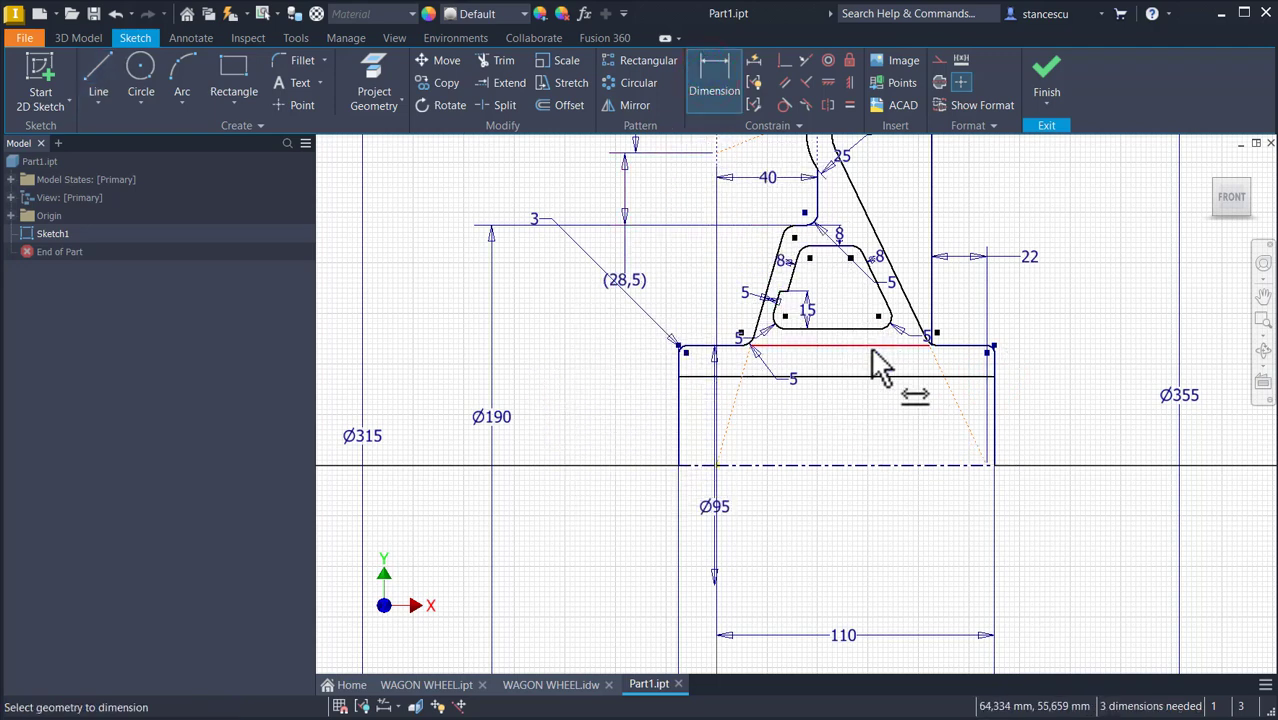
{"action": "left_click", "coordinate": [862, 376]}
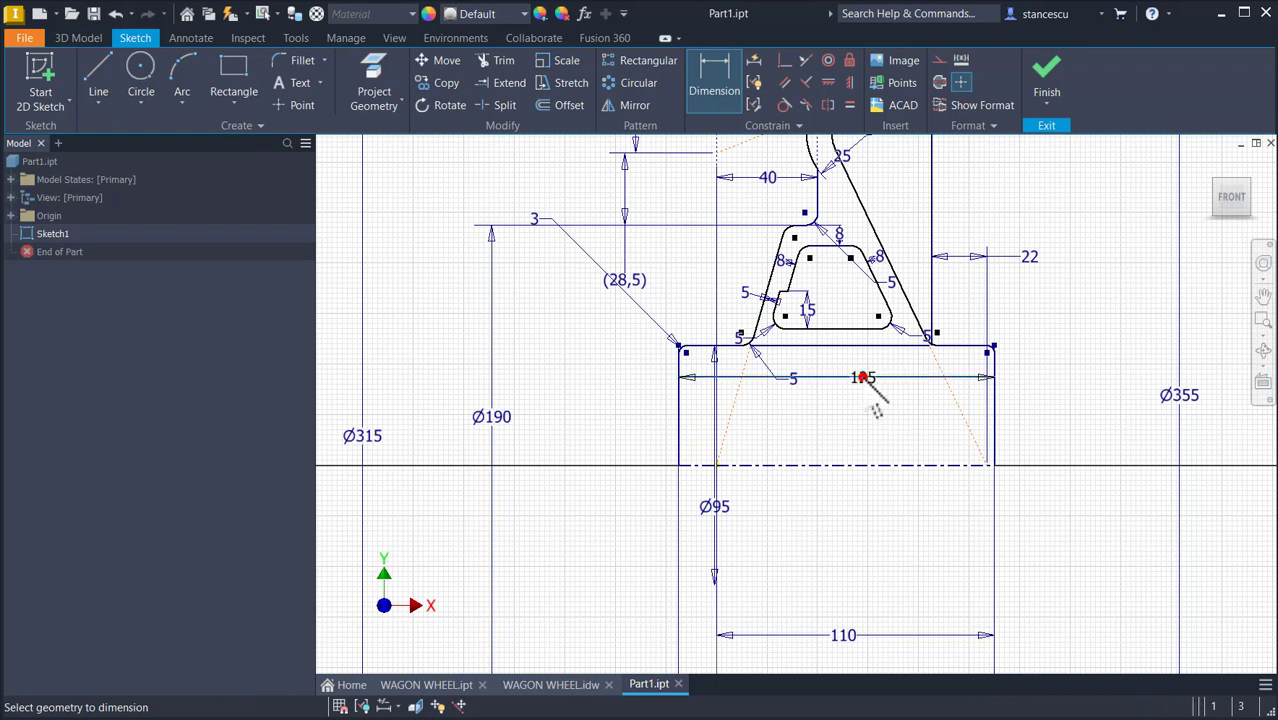
{"action": "left_click", "coordinate": [880, 465]}
{"action": "left_click", "coordinate": [876, 437]}
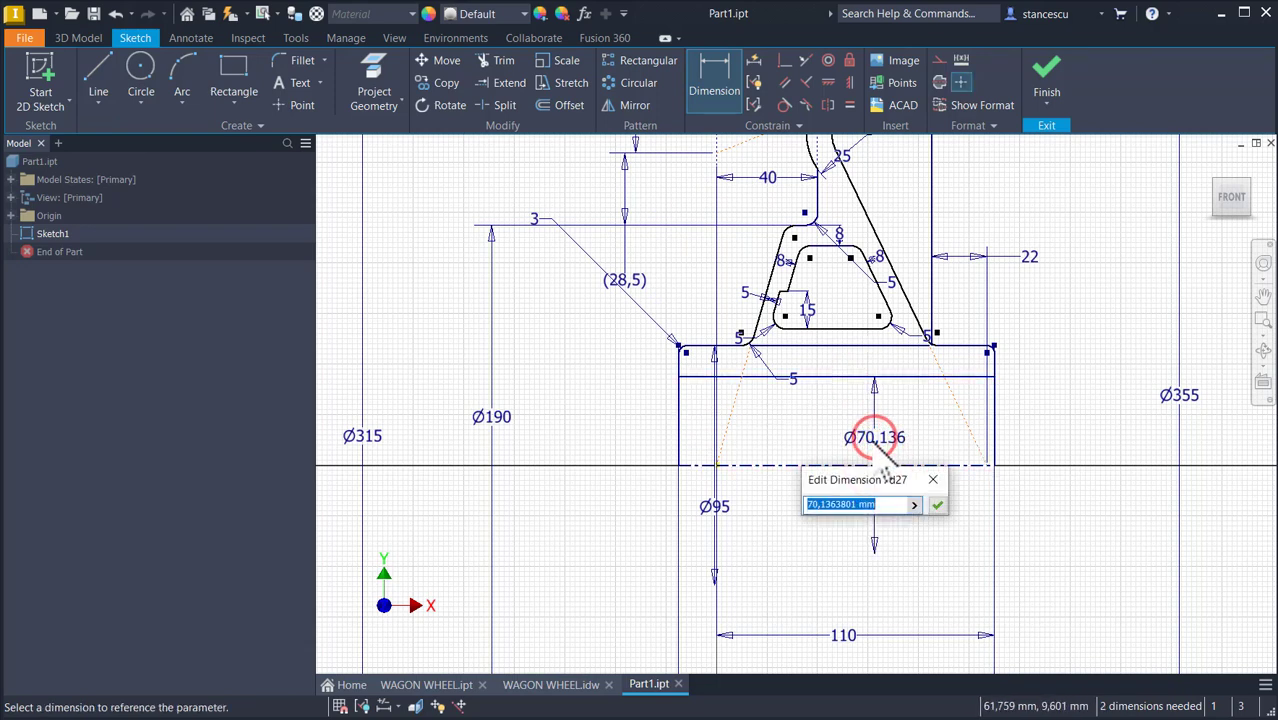
{"action": "type", "text": "65"}
{"action": "key", "text": "Return"}
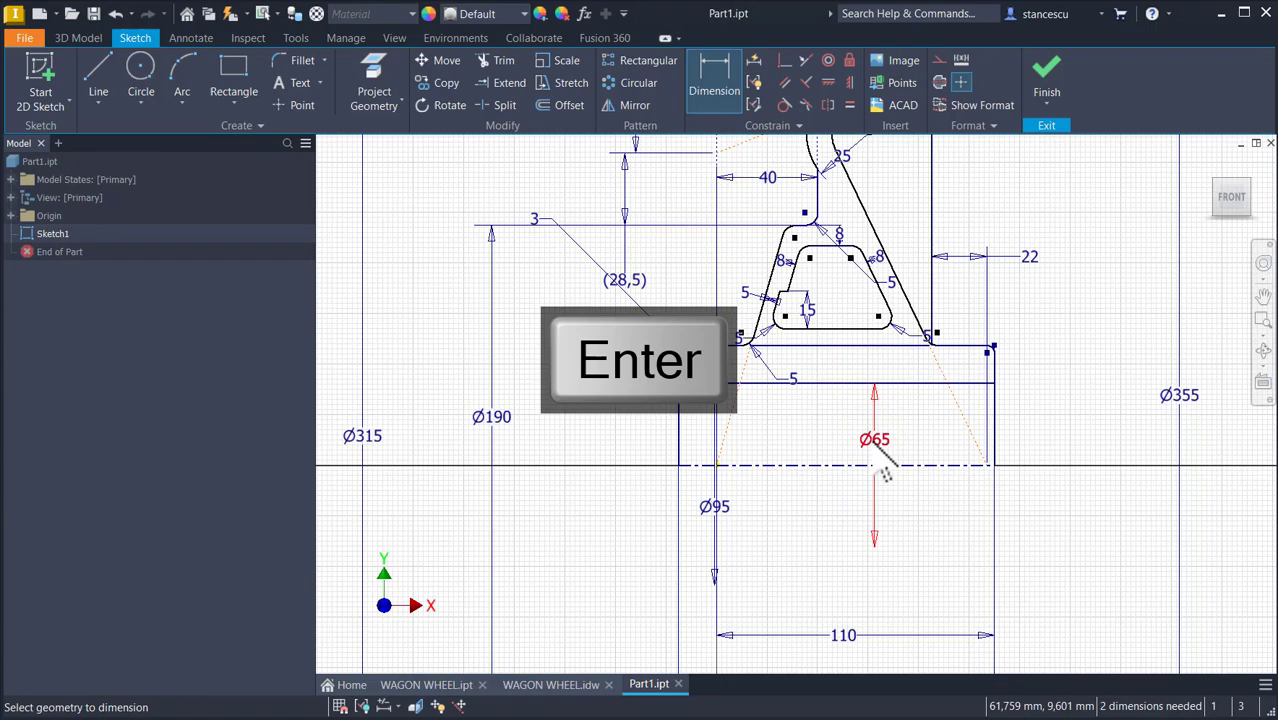
{"action": "key", "text": "Escape"}
{"action": "key", "text": "Home"}
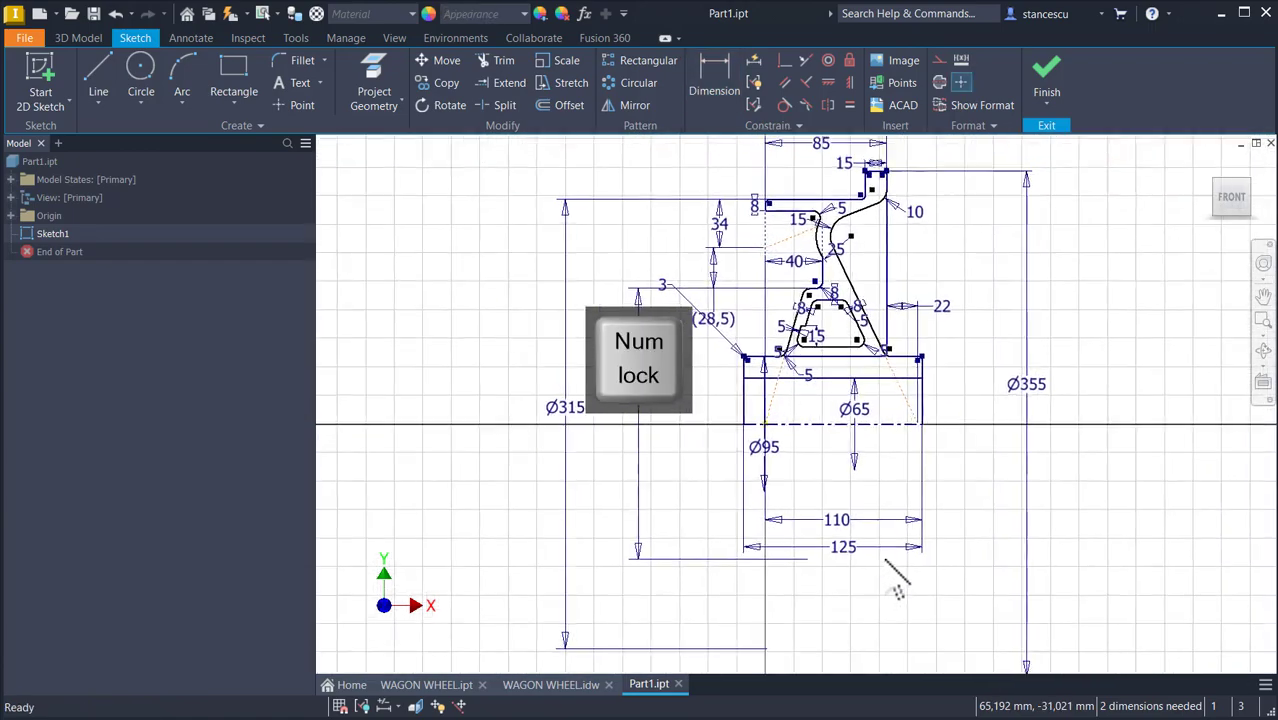
Constrain the pocket's bottom line against the dotted construction line
{"action": "left_click", "coordinate": [805, 60]}
{"action": "scroll", "coordinate": [814, 295], "scroll_direction": "up", "scroll_amount": 3}
{"action": "scroll", "coordinate": [862, 375], "scroll_direction": "up", "scroll_amount": 8}
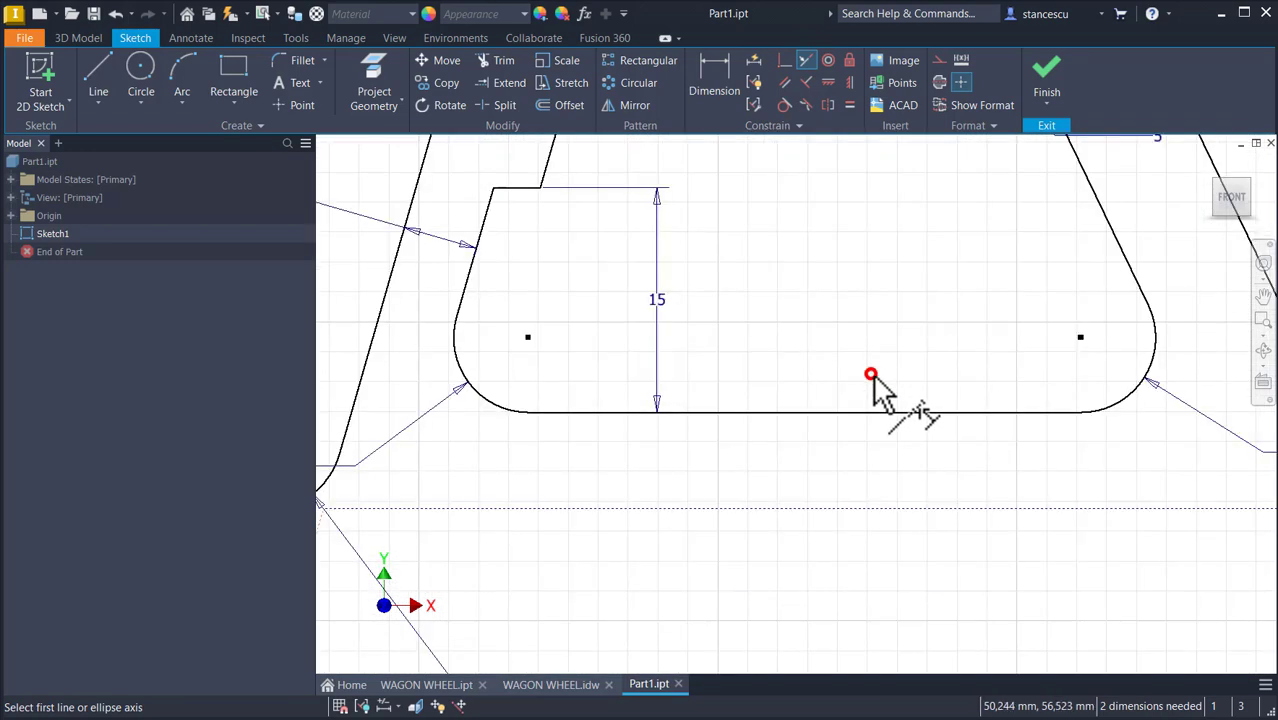
{"action": "left_click", "coordinate": [929, 413]}
{"action": "left_click", "coordinate": [887, 508]}
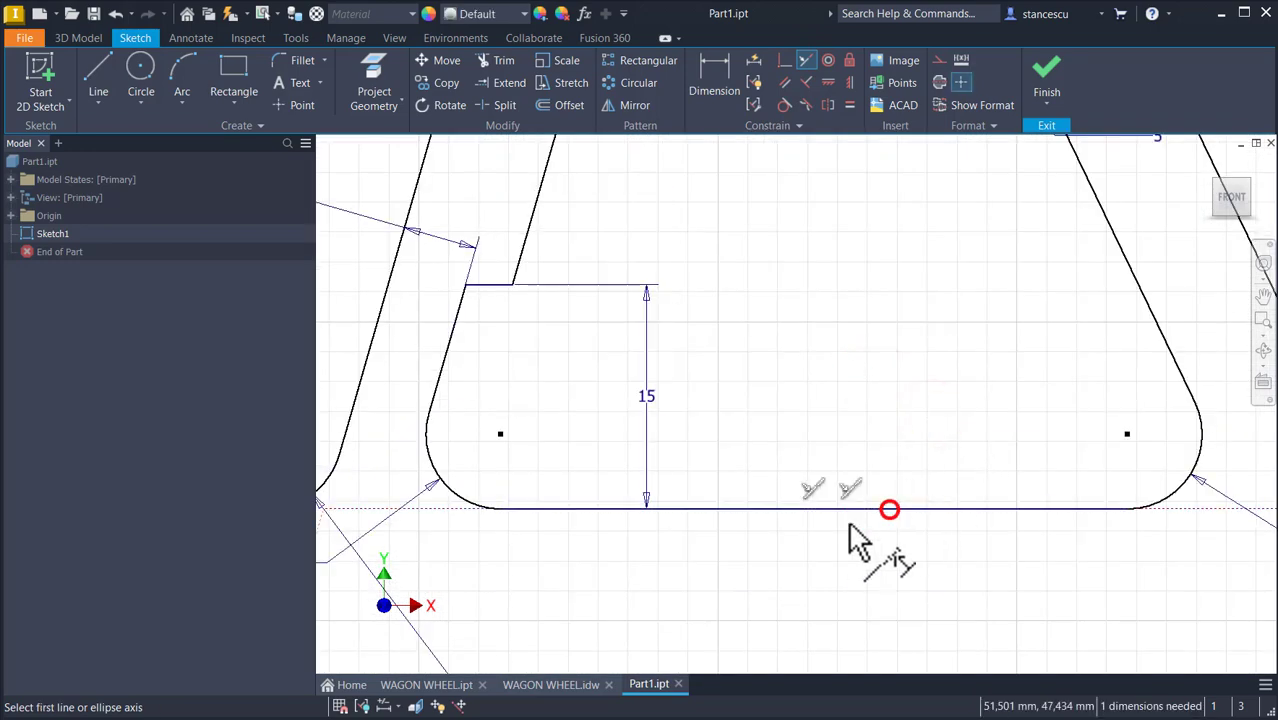
{"action": "key", "text": "Num_Lock"}
{"action": "scroll", "coordinate": [857, 397], "scroll_direction": "down", "scroll_amount": 3}
{"action": "scroll", "coordinate": [860, 400], "scroll_direction": "down", "scroll_amount": 4}
{"action": "scroll", "coordinate": [890, 408], "scroll_direction": "up", "scroll_amount": 3}
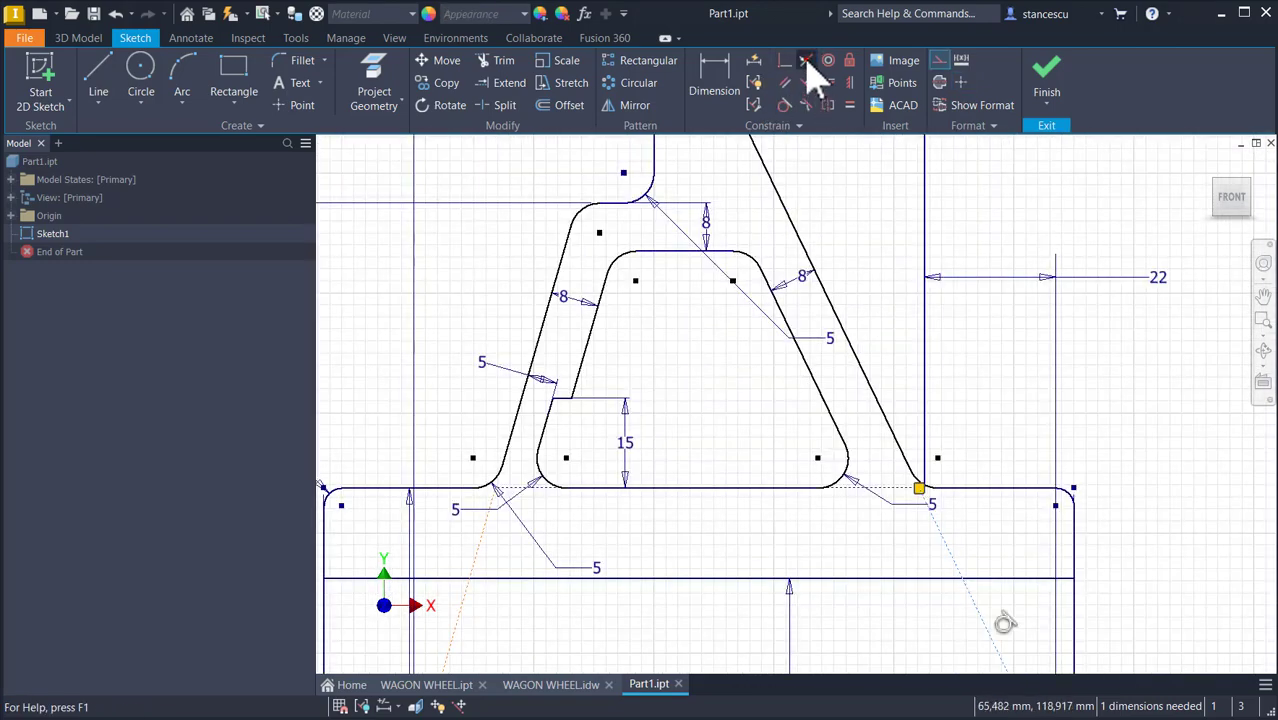
Constrain the outer slanted wall to the dotted construction line at the pocket corner
{"action": "left_click", "coordinate": [806, 60]}
{"action": "left_click", "coordinate": [943, 534]}
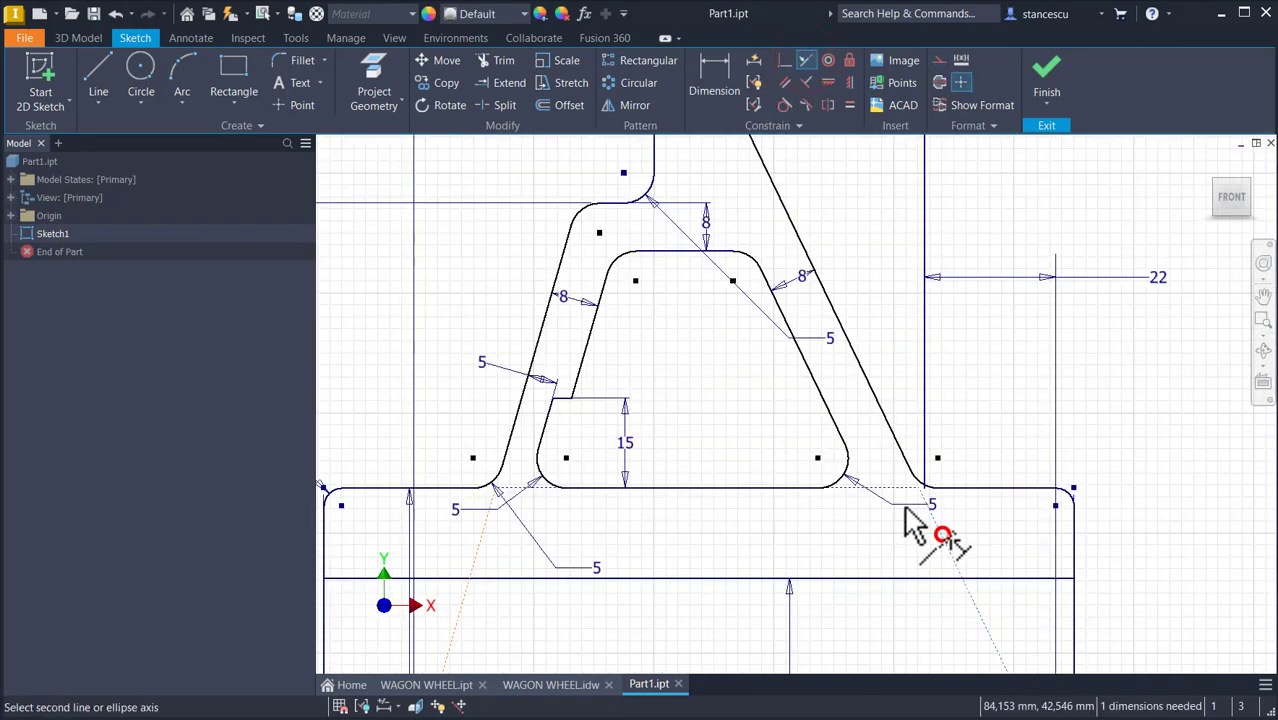
{"action": "left_click", "coordinate": [889, 435]}
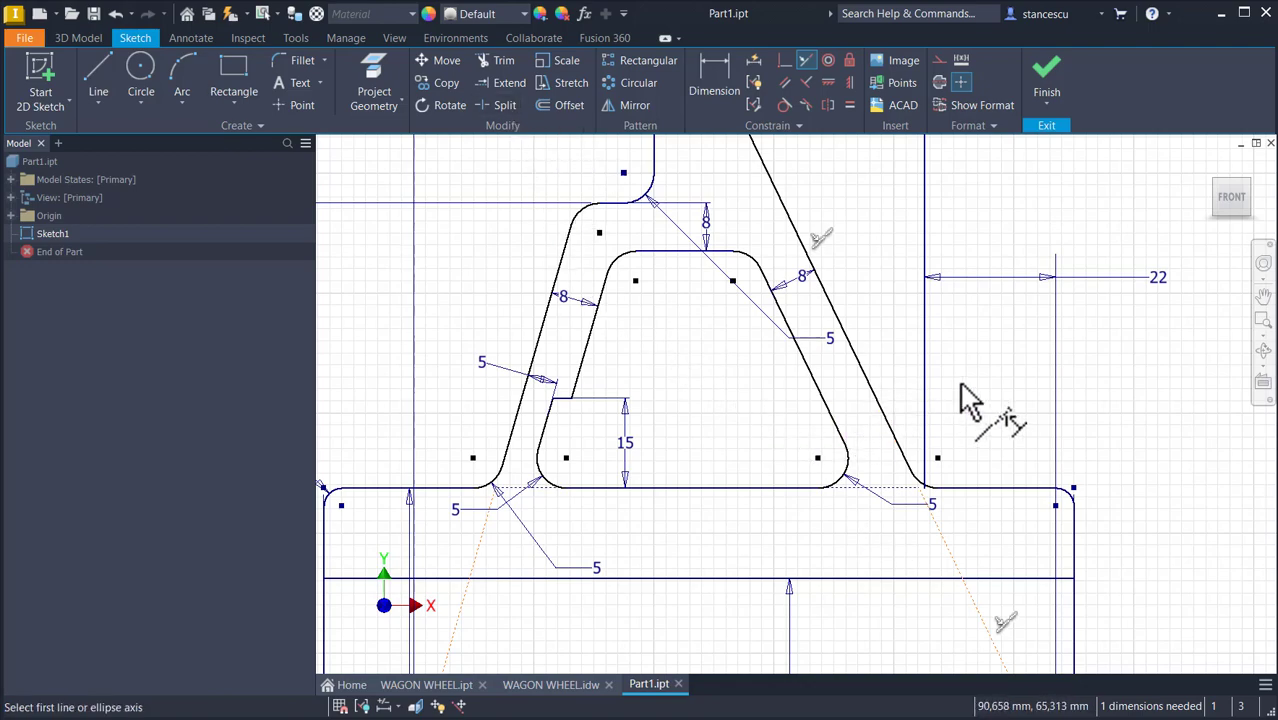
{"action": "scroll", "coordinate": [972, 403], "scroll_direction": "down", "scroll_amount": 5}
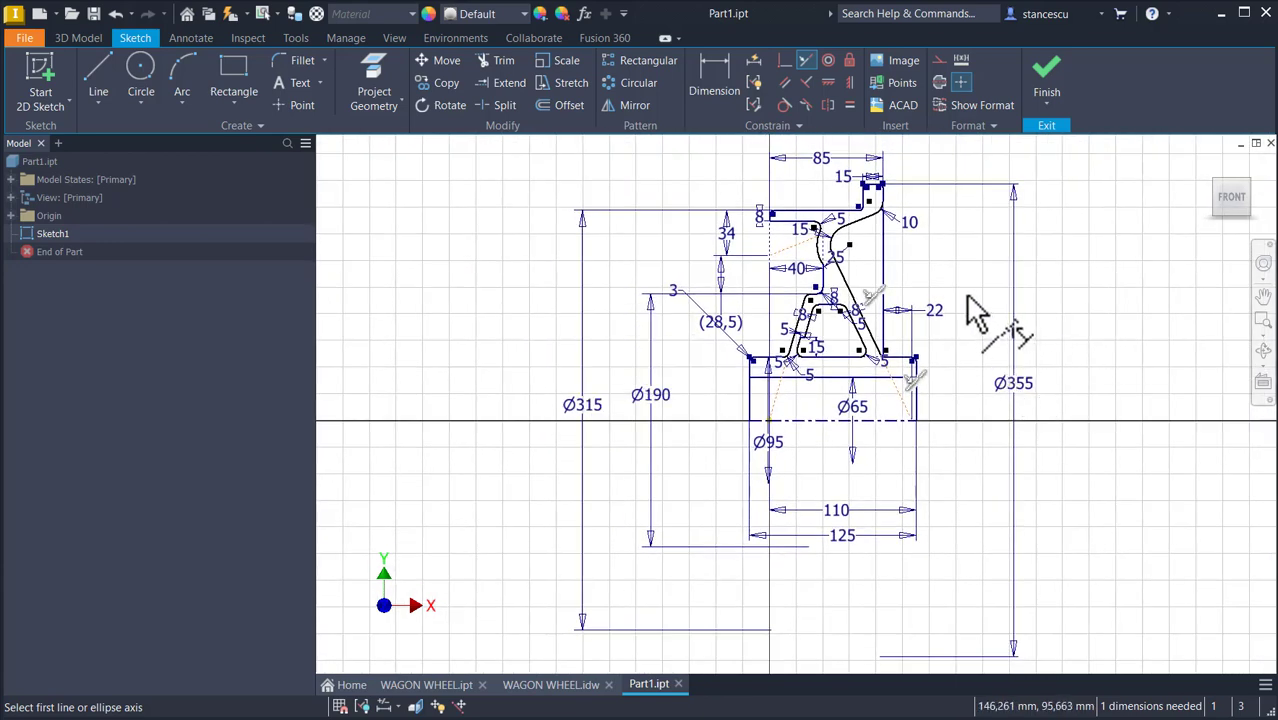
{"action": "key", "text": "Escape"}
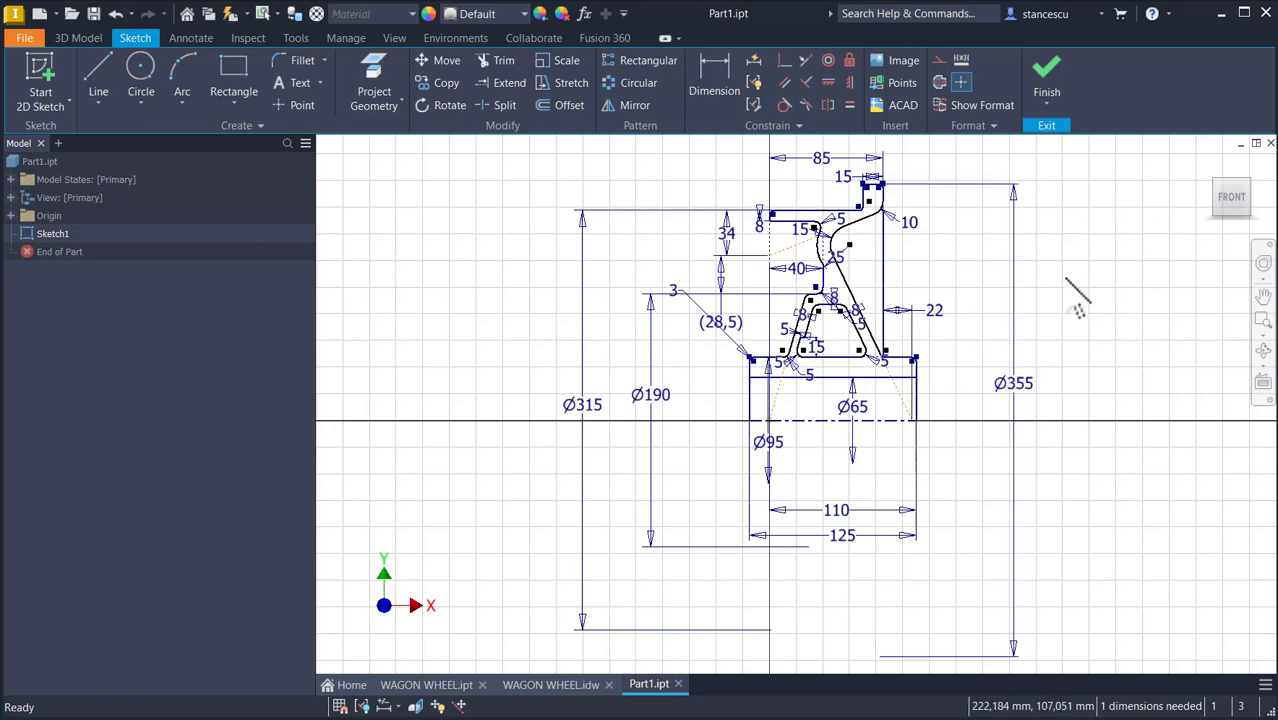
Finish the sketch and revolve the section profile 360° about the dashed centerline
{"action": "left_click", "coordinate": [1047, 72]}
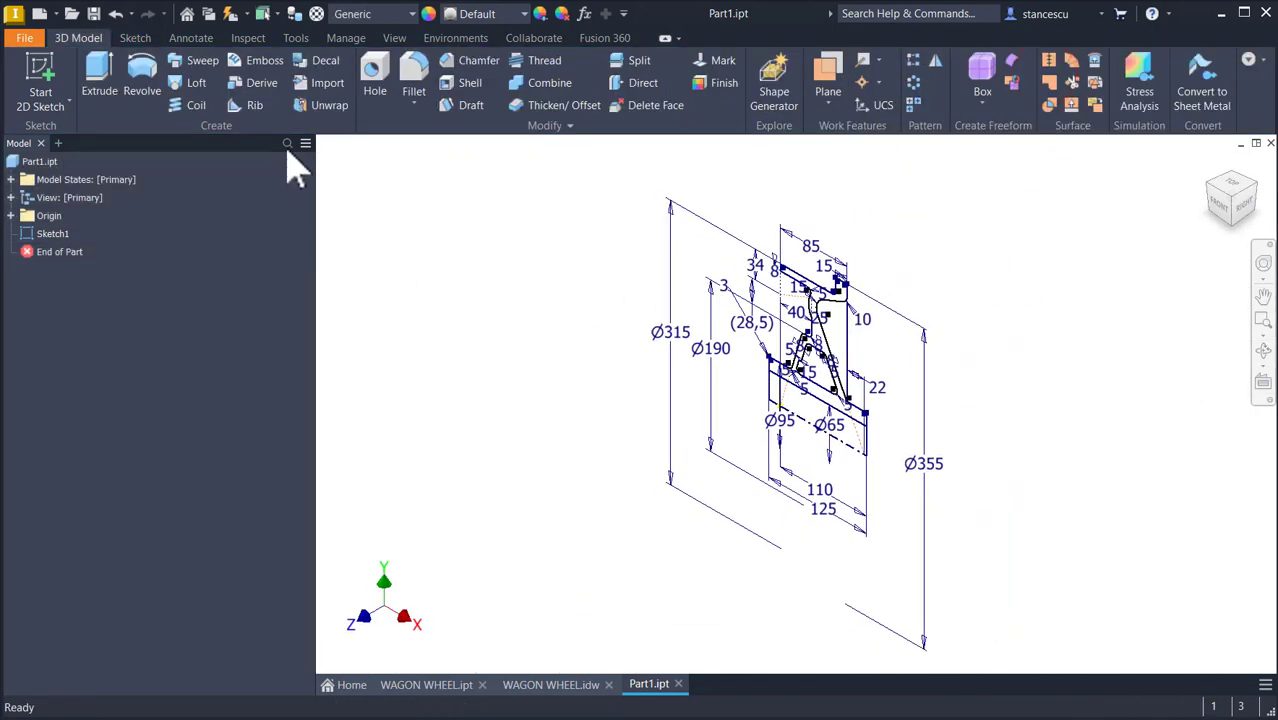
{"action": "left_click", "coordinate": [142, 76]}
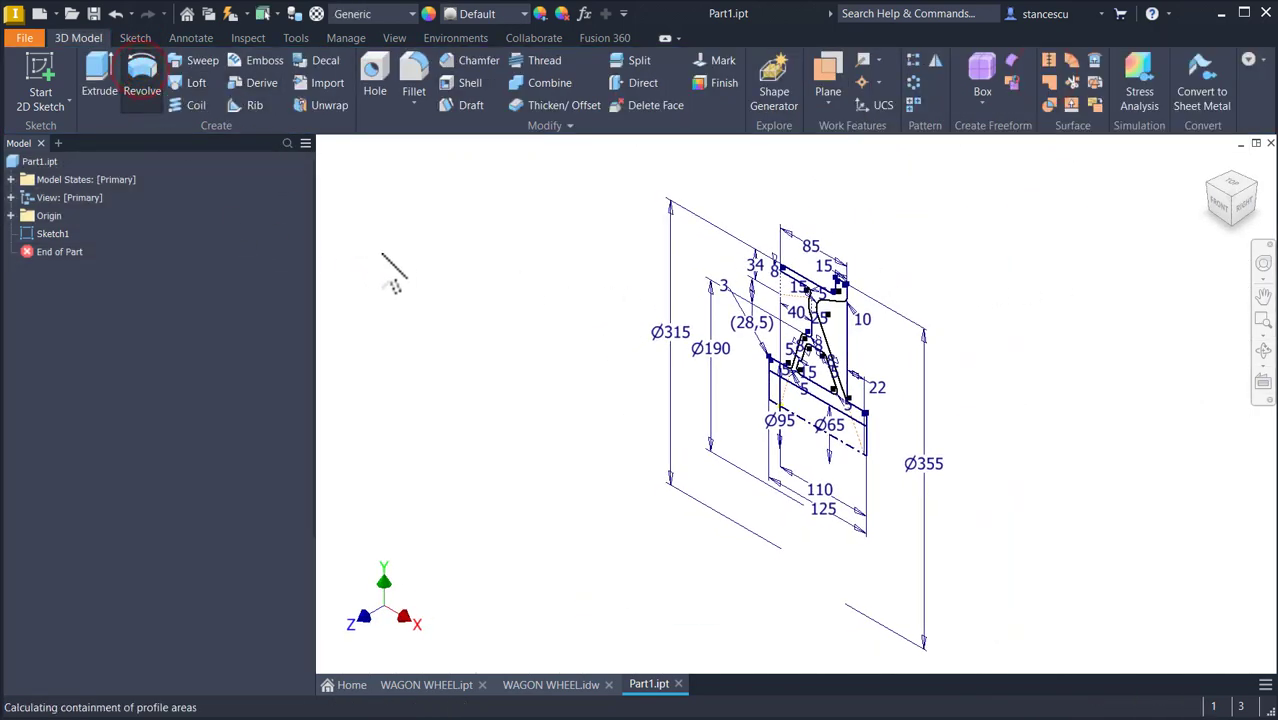
{"action": "scroll", "coordinate": [770, 408], "scroll_direction": "up", "scroll_amount": 5}
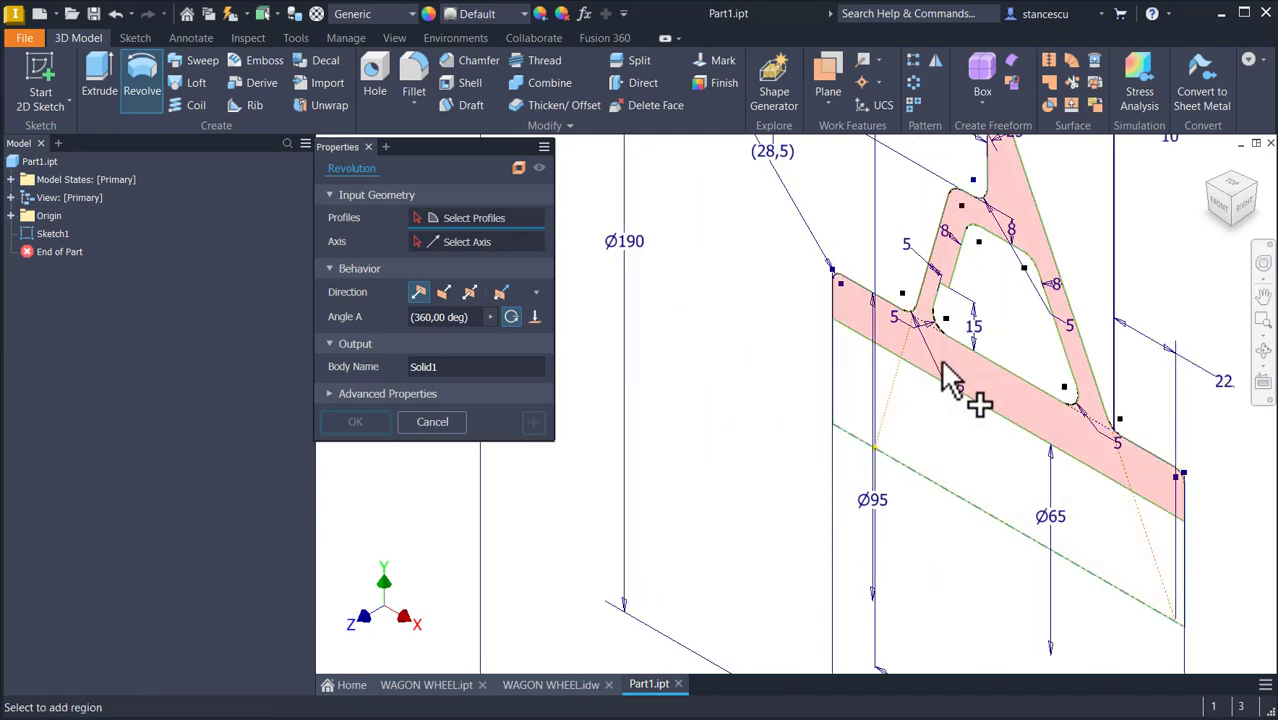
{"action": "left_click", "coordinate": [955, 378]}
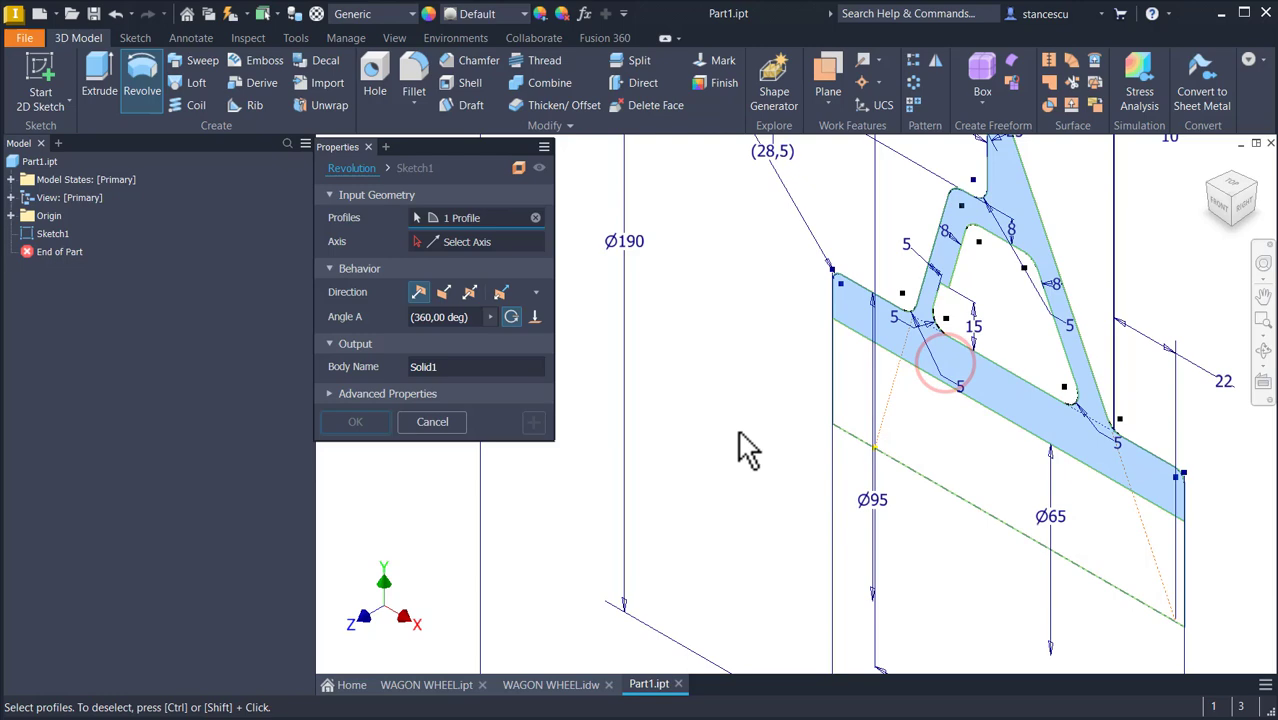
{"action": "scroll", "coordinate": [742, 450], "scroll_direction": "down", "scroll_amount": 5}
{"action": "key", "text": "Num_Lock"}
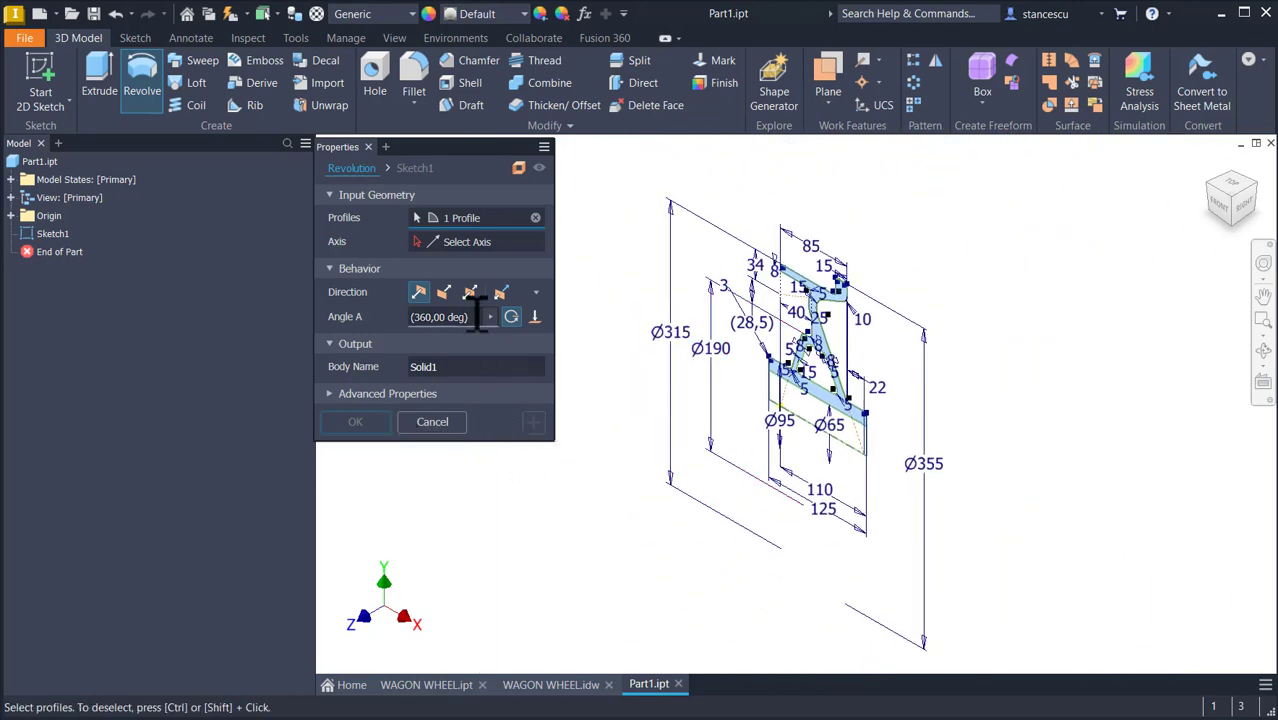
{"action": "left_click", "coordinate": [478, 243]}
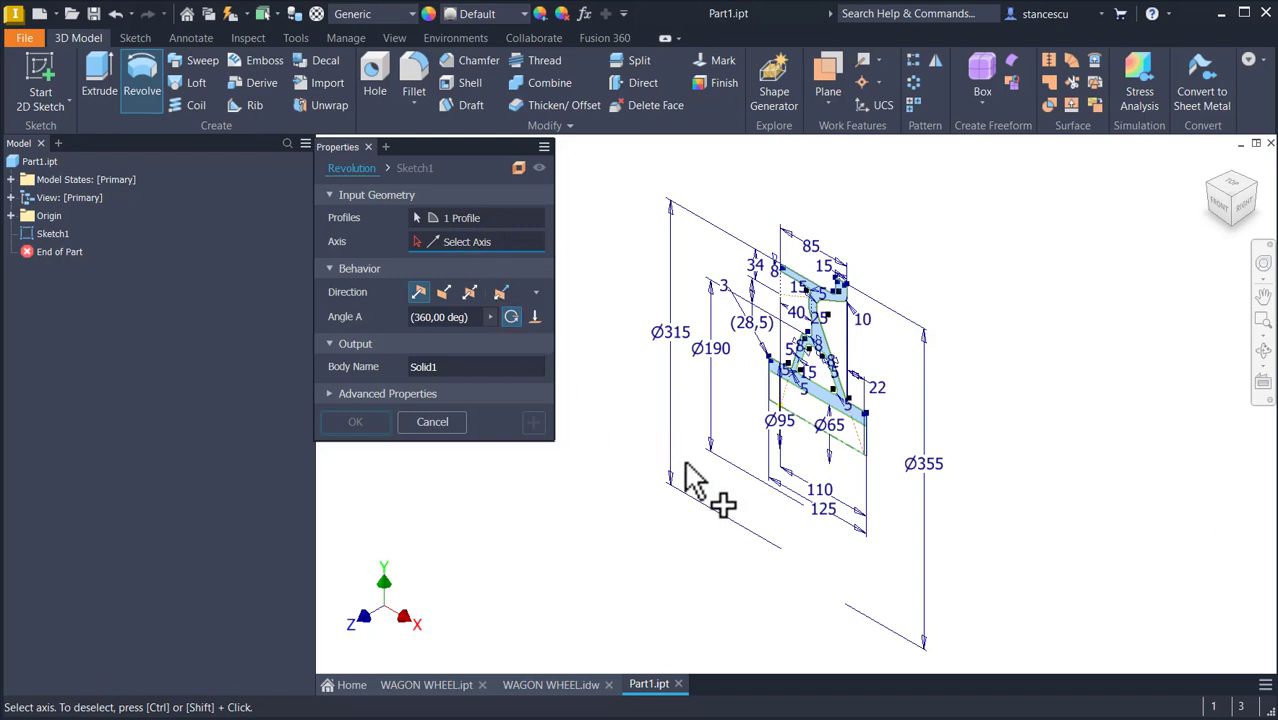
{"action": "left_click", "coordinate": [814, 422]}
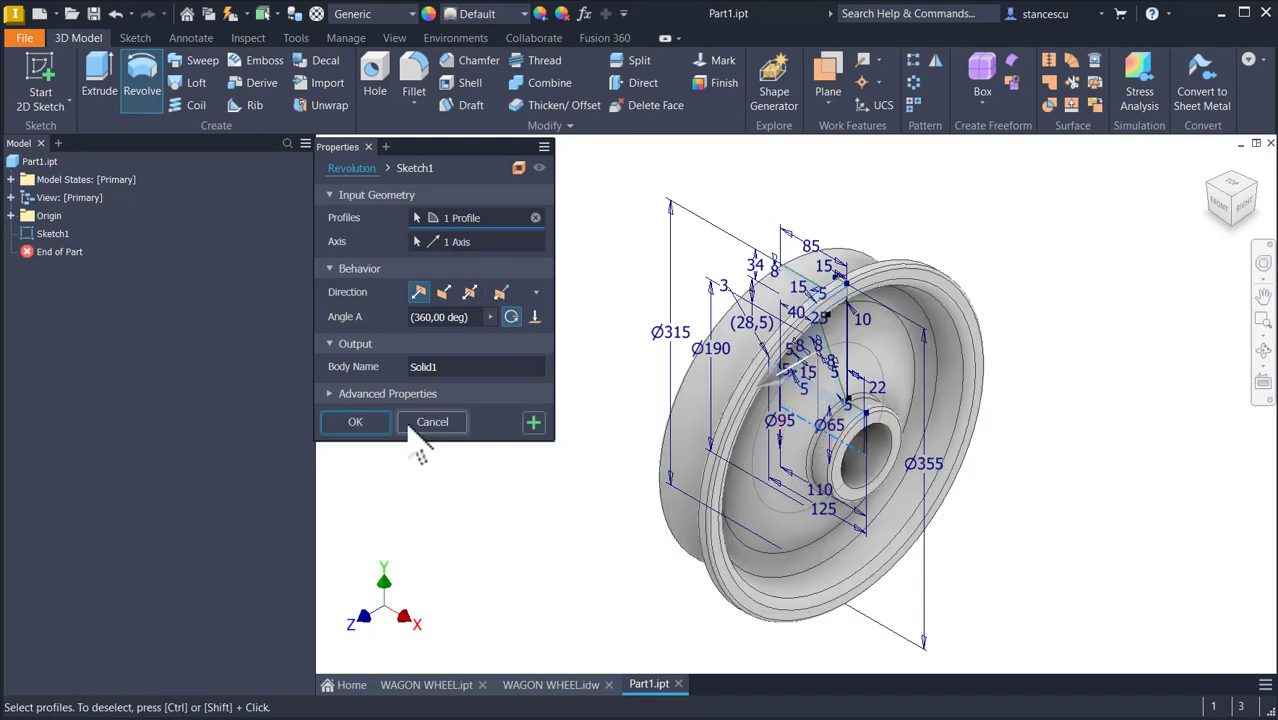
{"action": "left_click", "coordinate": [379, 428]}
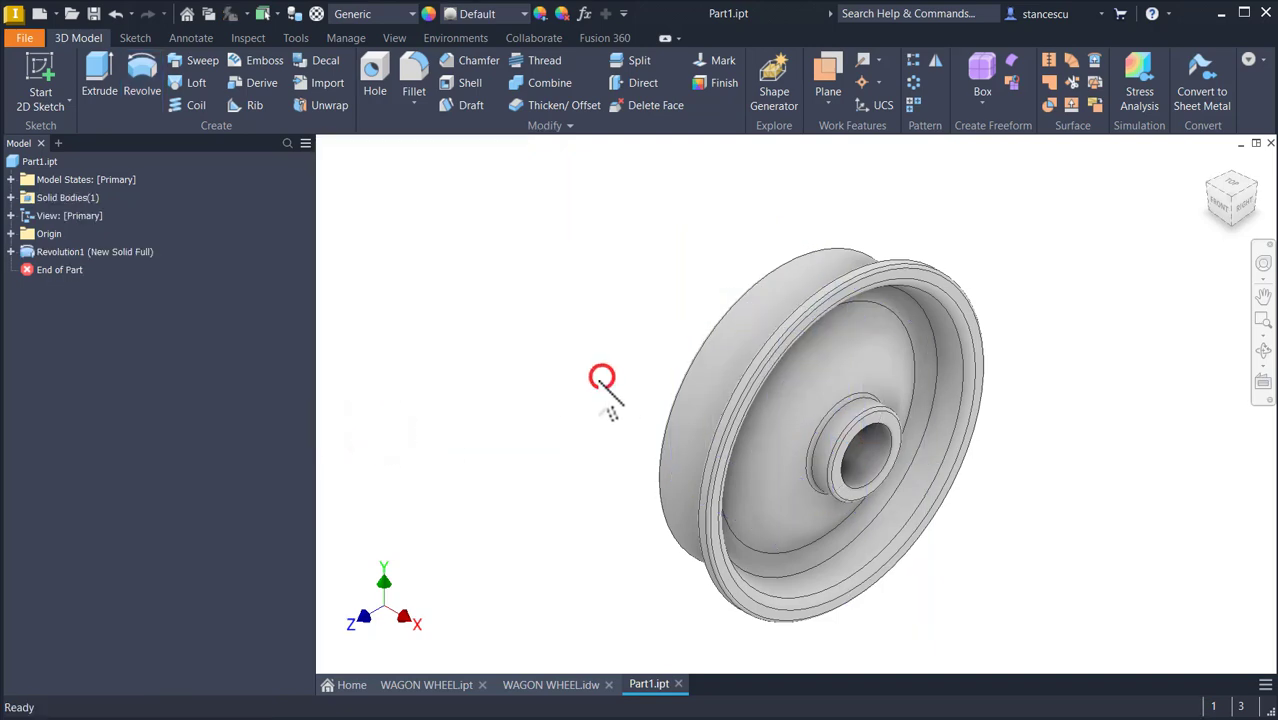
Orbit the wheel, return to the Home view, and switch to WAGON WHEEL.idw
{"action": "middle_click_drag", "start_coordinate": [592, 385], "coordinate": [588, 387], "text": "shift"}
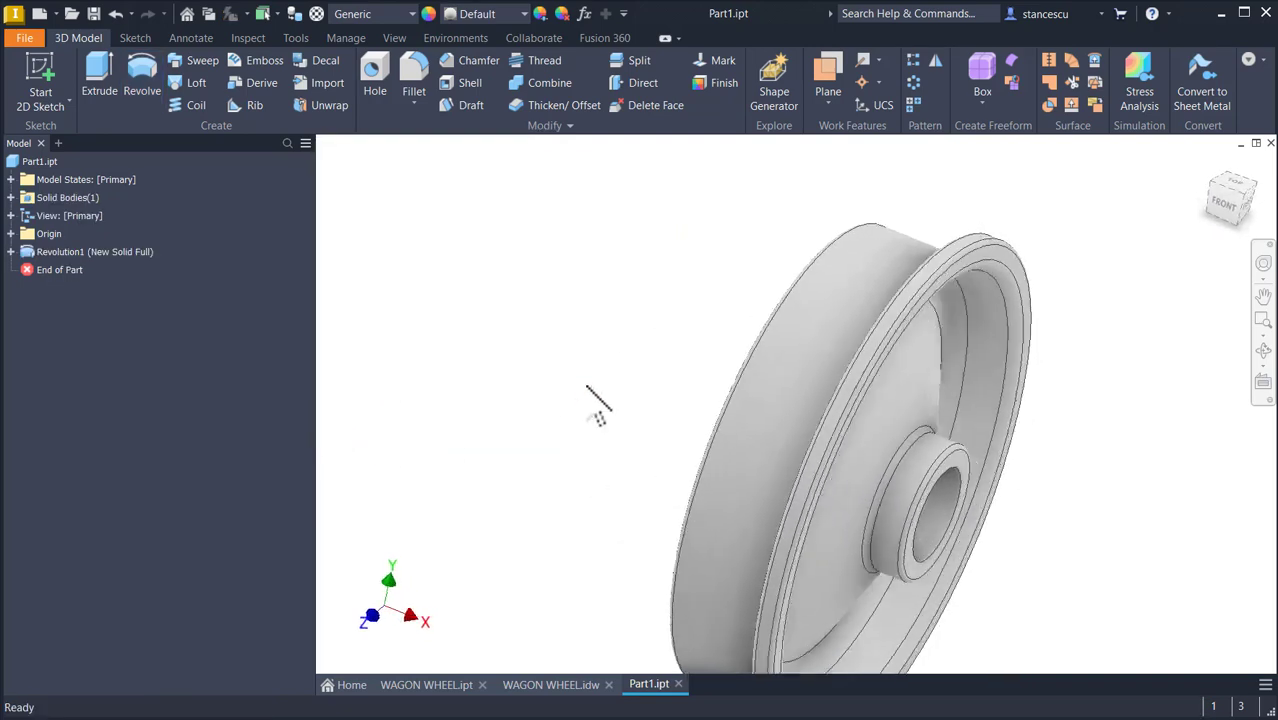
{"action": "key", "text": "F6"}
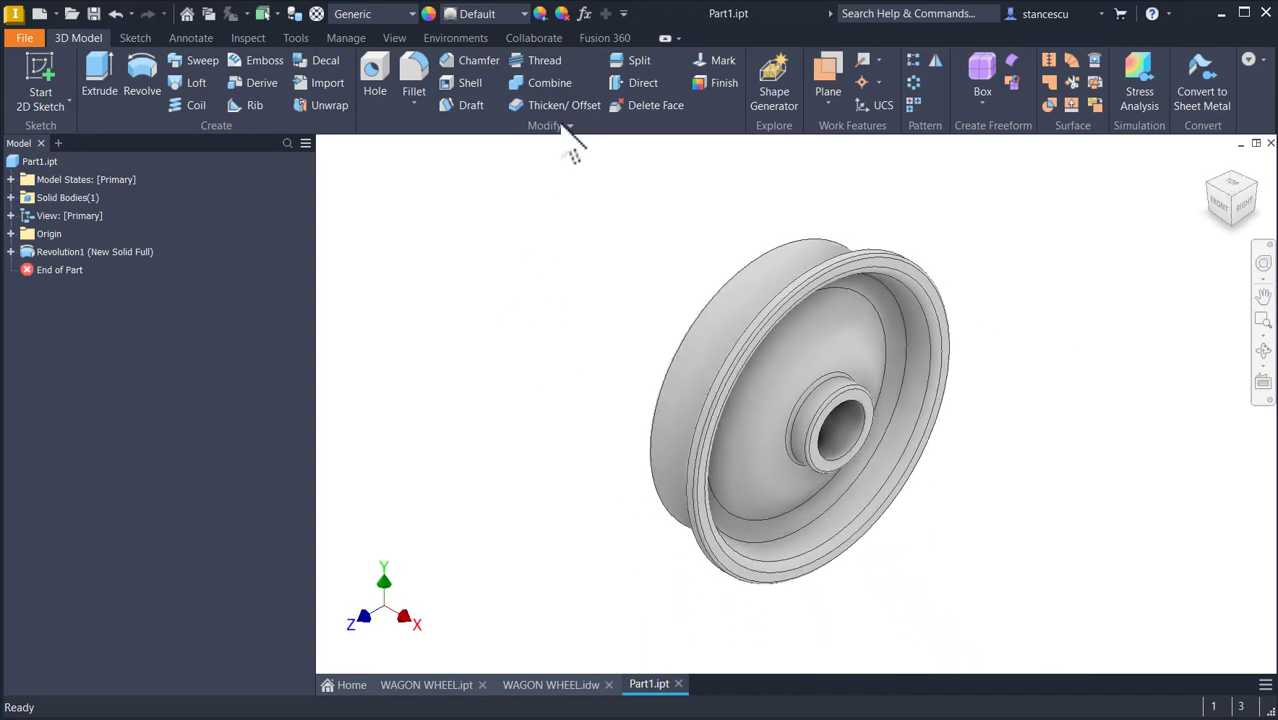
{"action": "left_click", "coordinate": [570, 684]}
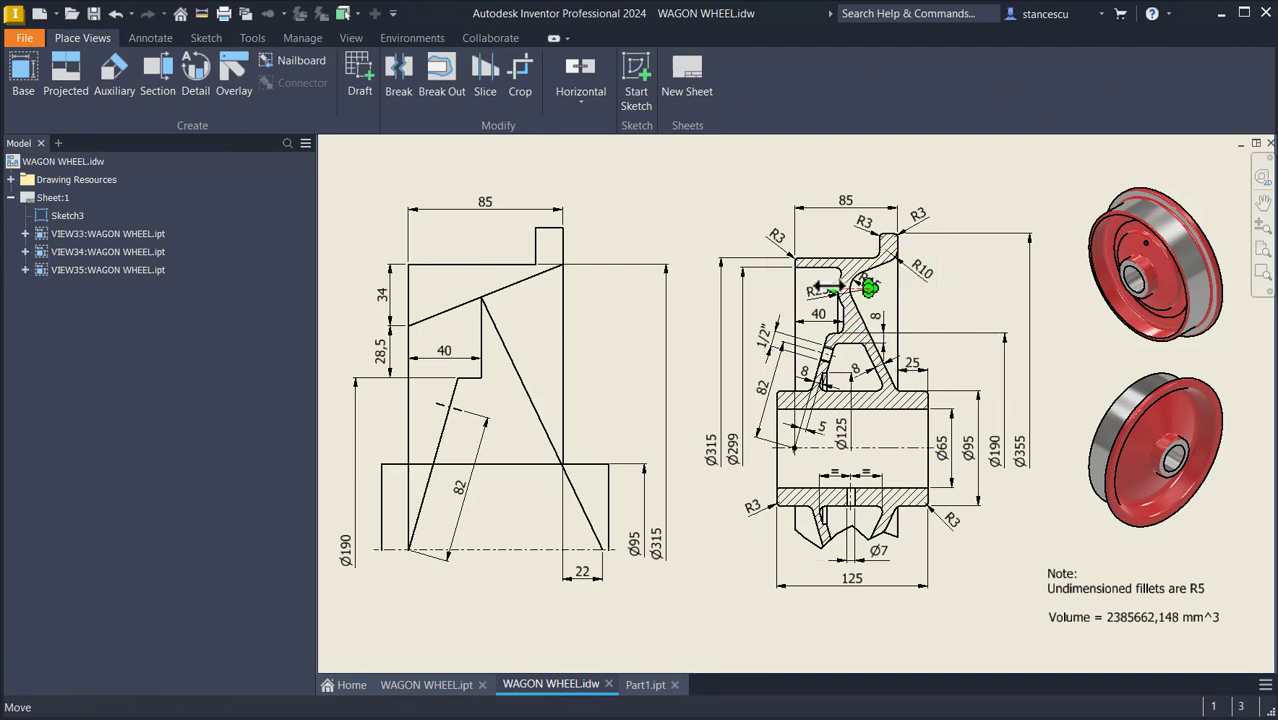
Inspect the 82 and 1/2" section-view dimensions, drag the 82 toward the hub top, then return to Part1.ipt
{"action": "scroll", "coordinate": [830, 350], "scroll_direction": "up", "scroll_amount": 3}
{"action": "left_click", "coordinate": [745, 530]}
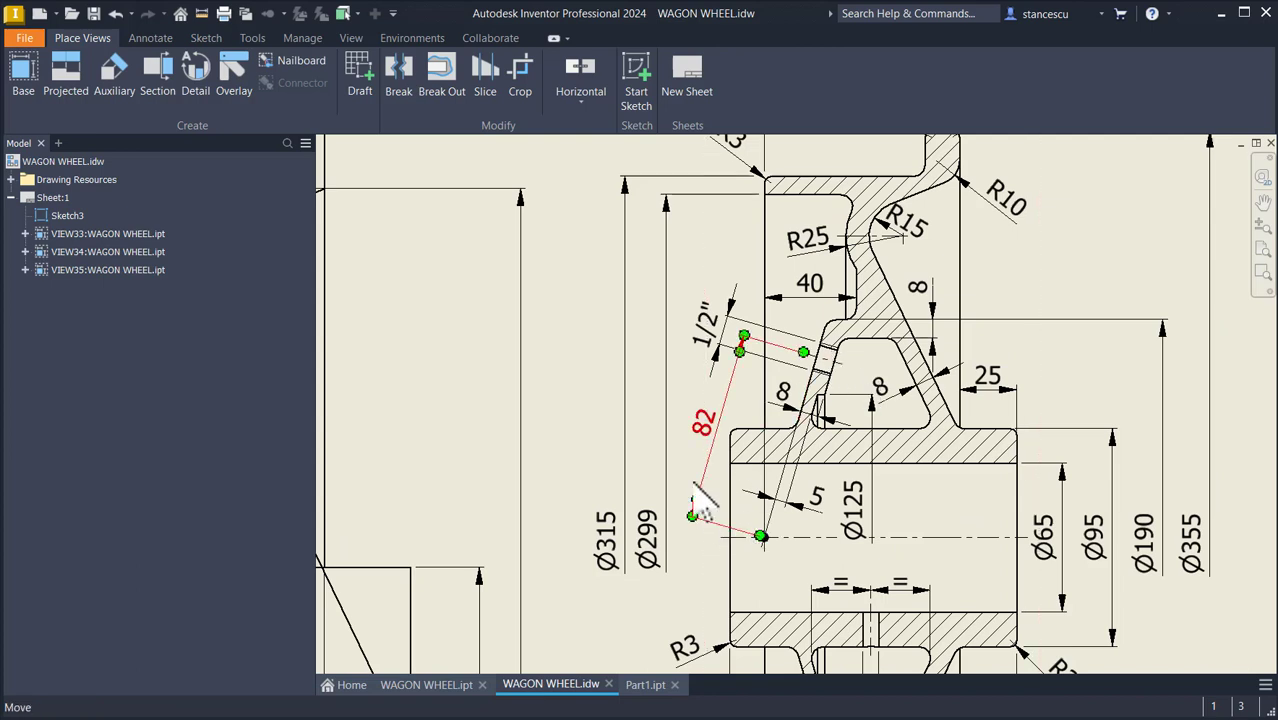
{"action": "left_click", "coordinate": [706, 340]}
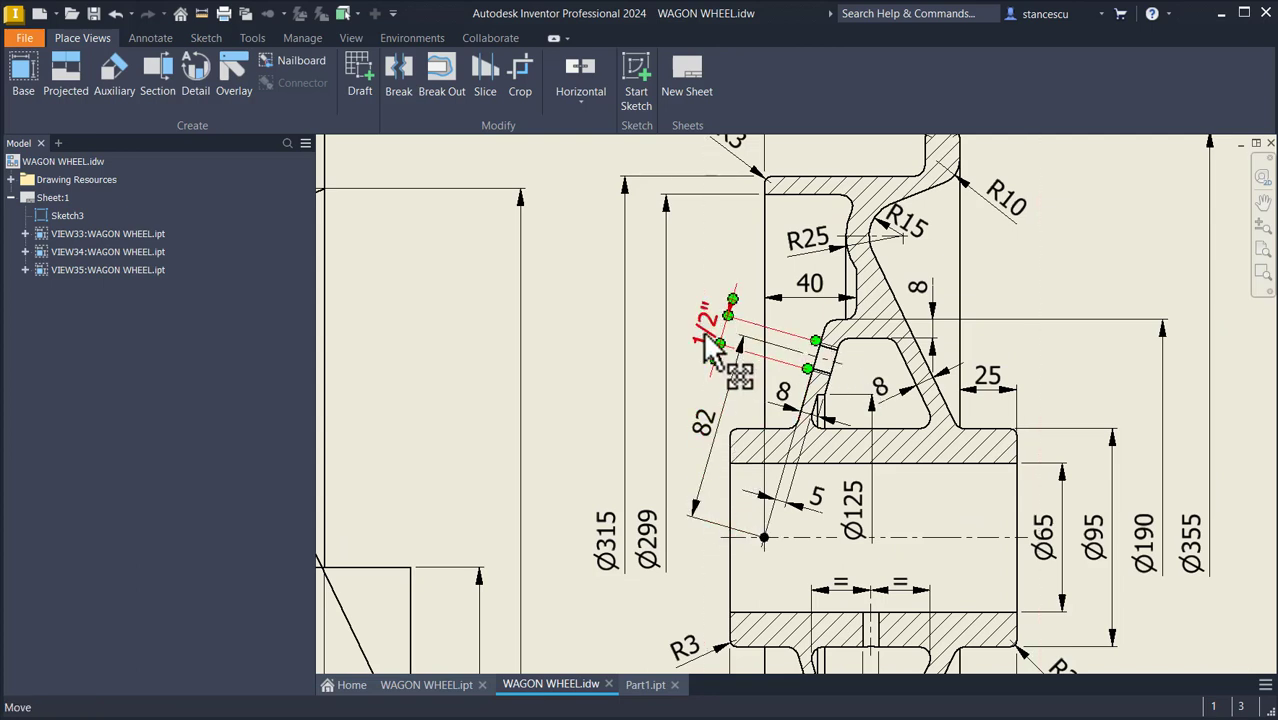
{"action": "left_click", "coordinate": [704, 428]}
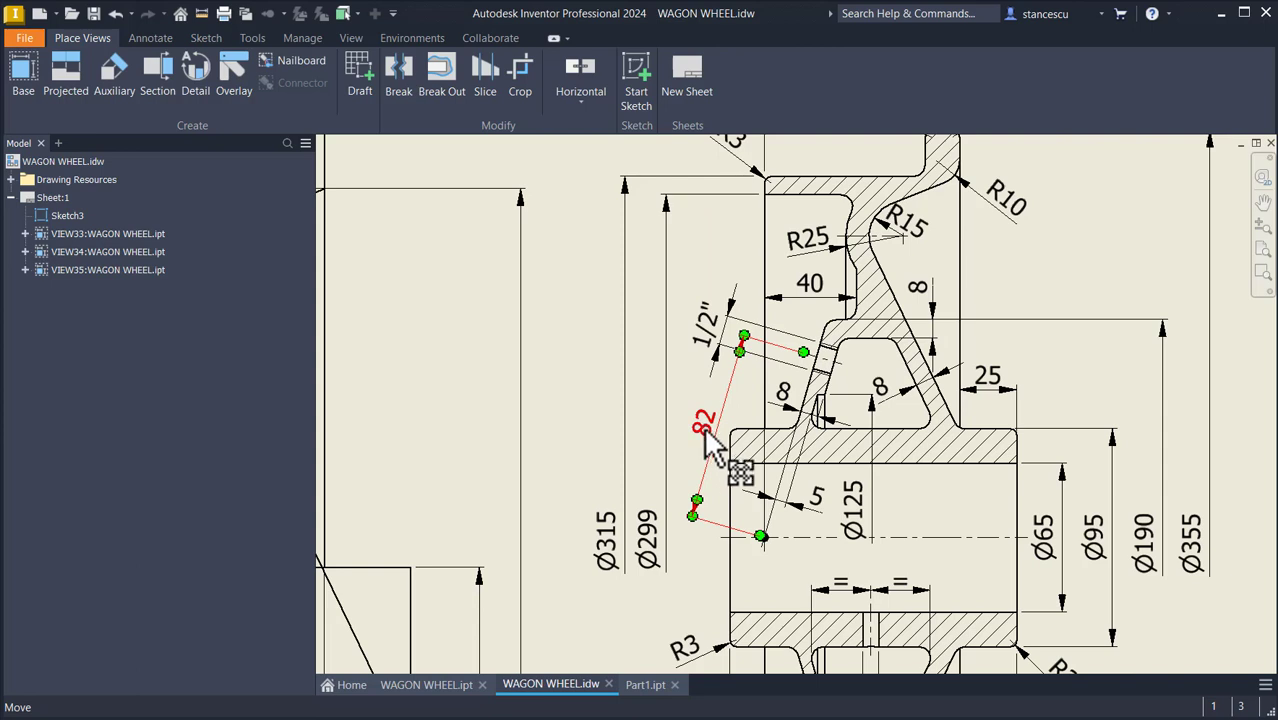
{"action": "left_click_drag", "start_coordinate": [767, 550], "coordinate": [827, 360]}
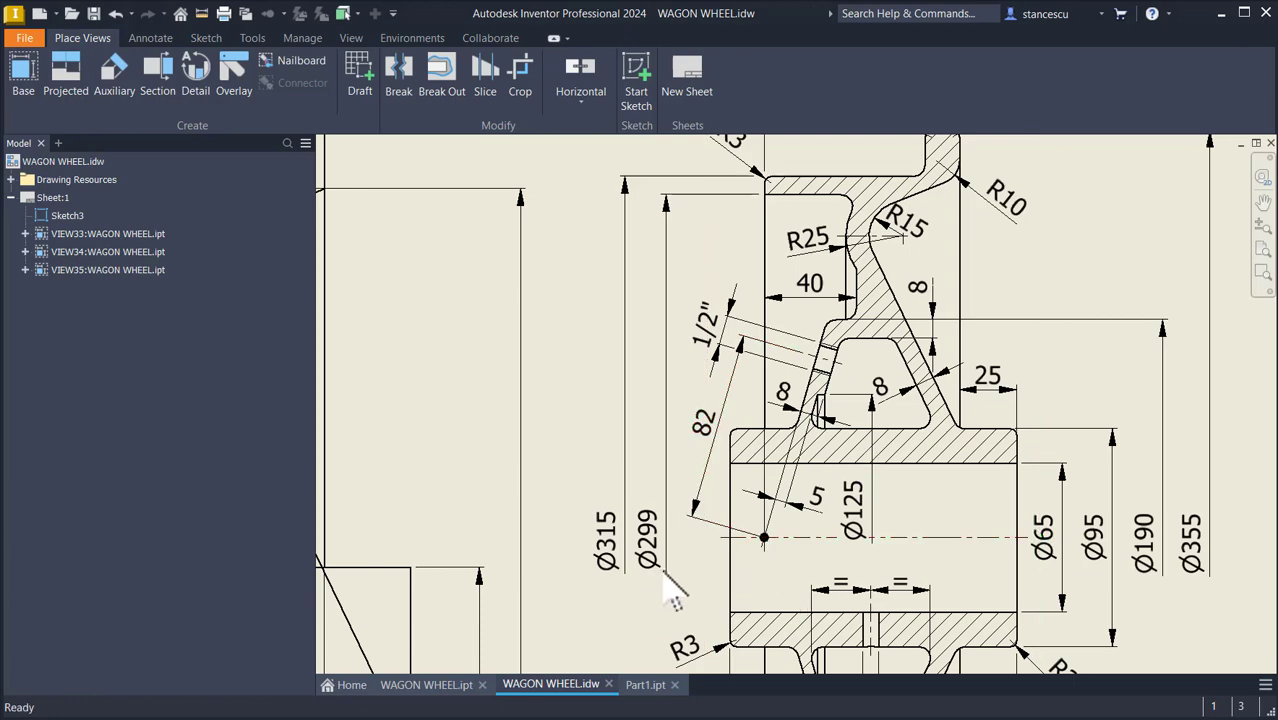
{"action": "left_click", "coordinate": [648, 686]}
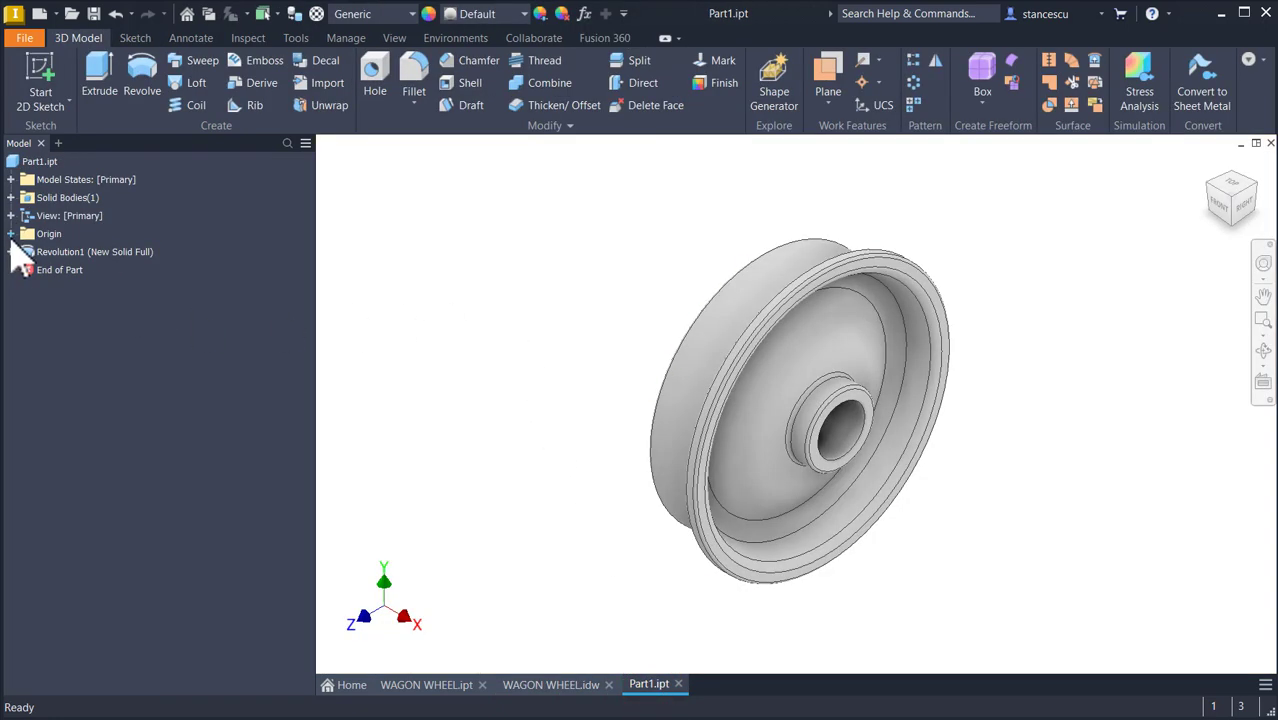
Create Sketch2 on Part1's XY Plane with Slice Graphics showing the cross-section
{"action": "left_click", "coordinate": [11, 234]}
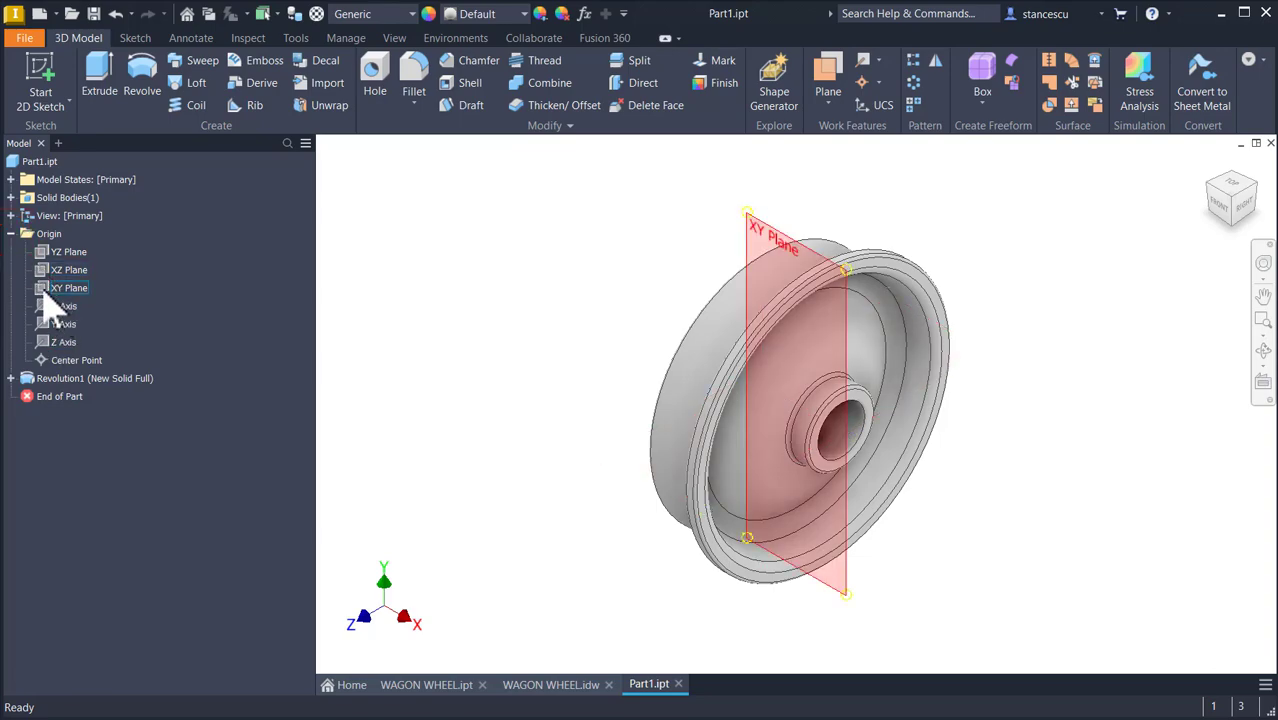
{"action": "left_click", "coordinate": [44, 289]}
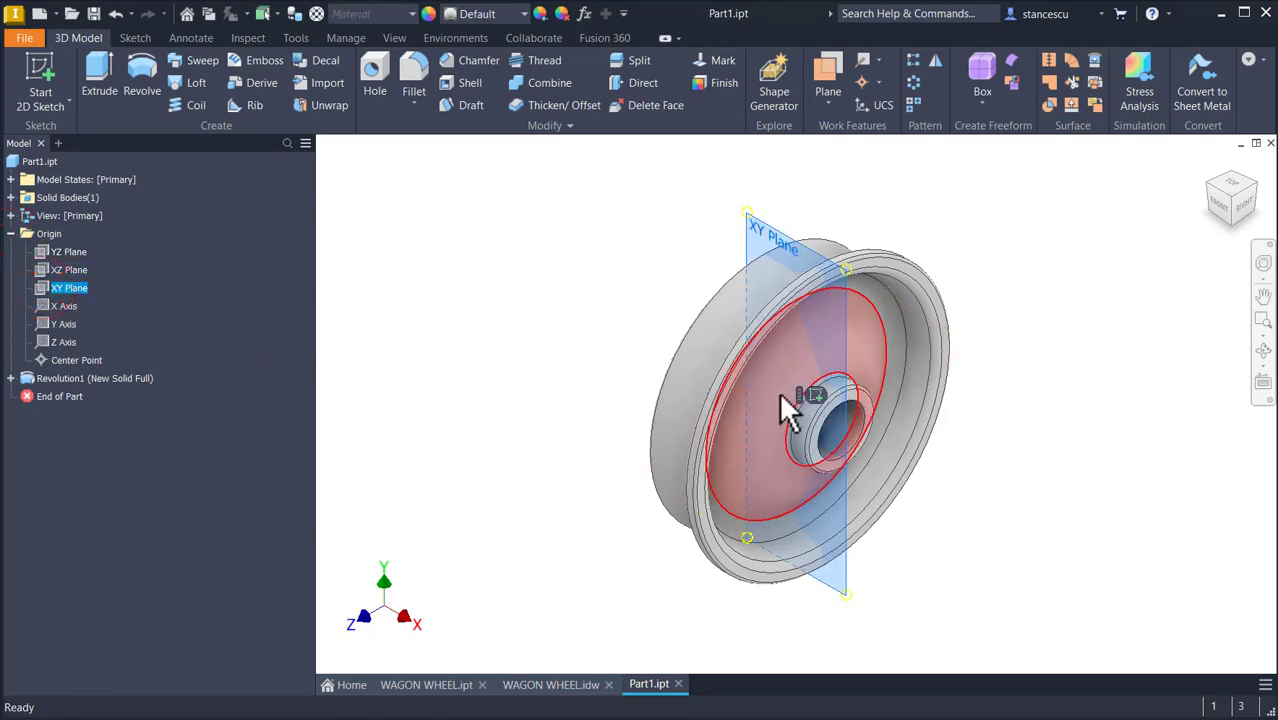
{"action": "key", "text": "s"}
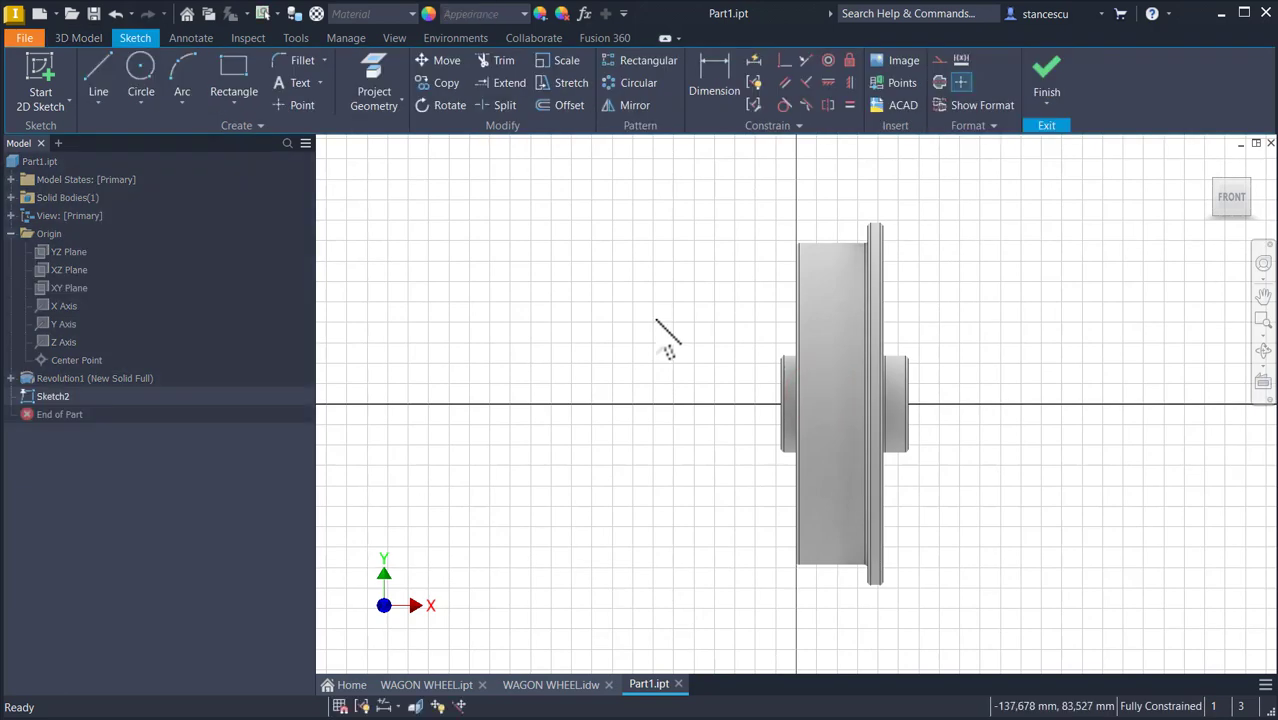
{"action": "key", "text": "F7"}
{"action": "scroll", "coordinate": [793, 271], "scroll_direction": "up", "scroll_amount": 3}
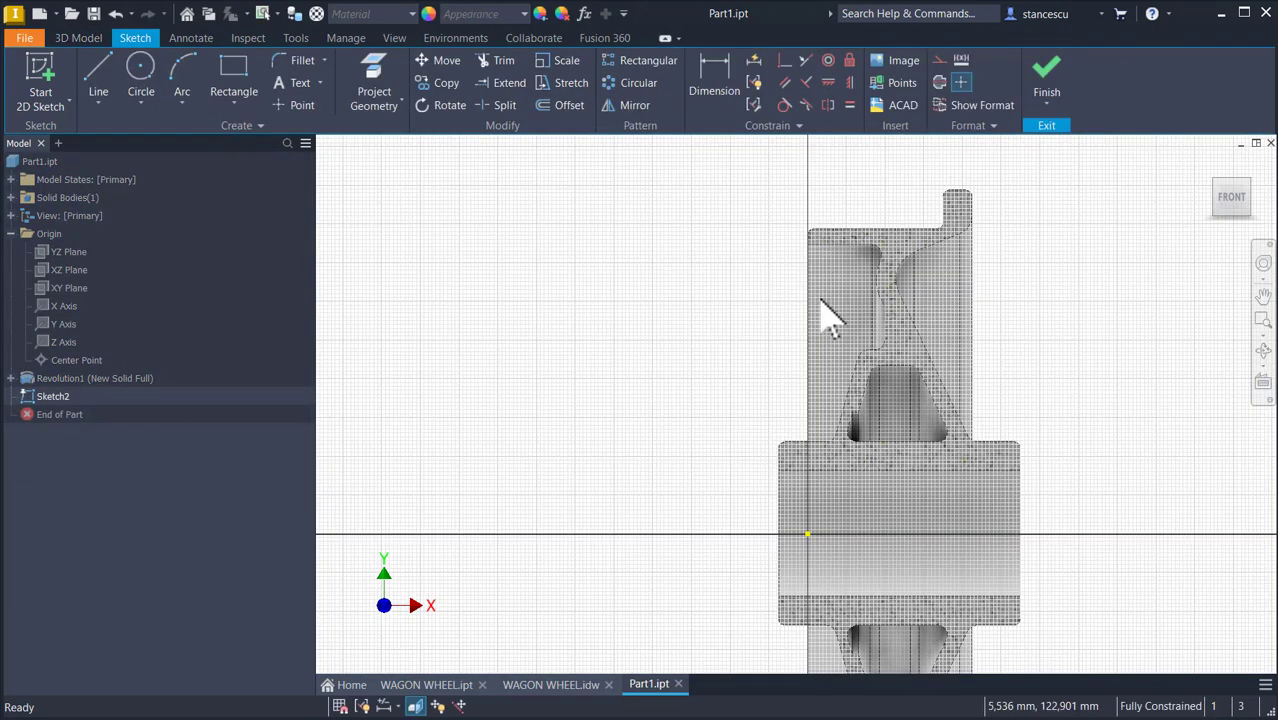
Project the sloped inner edge and place a point at its end, 82 mm from the origin
{"action": "left_click", "coordinate": [428, 106]}
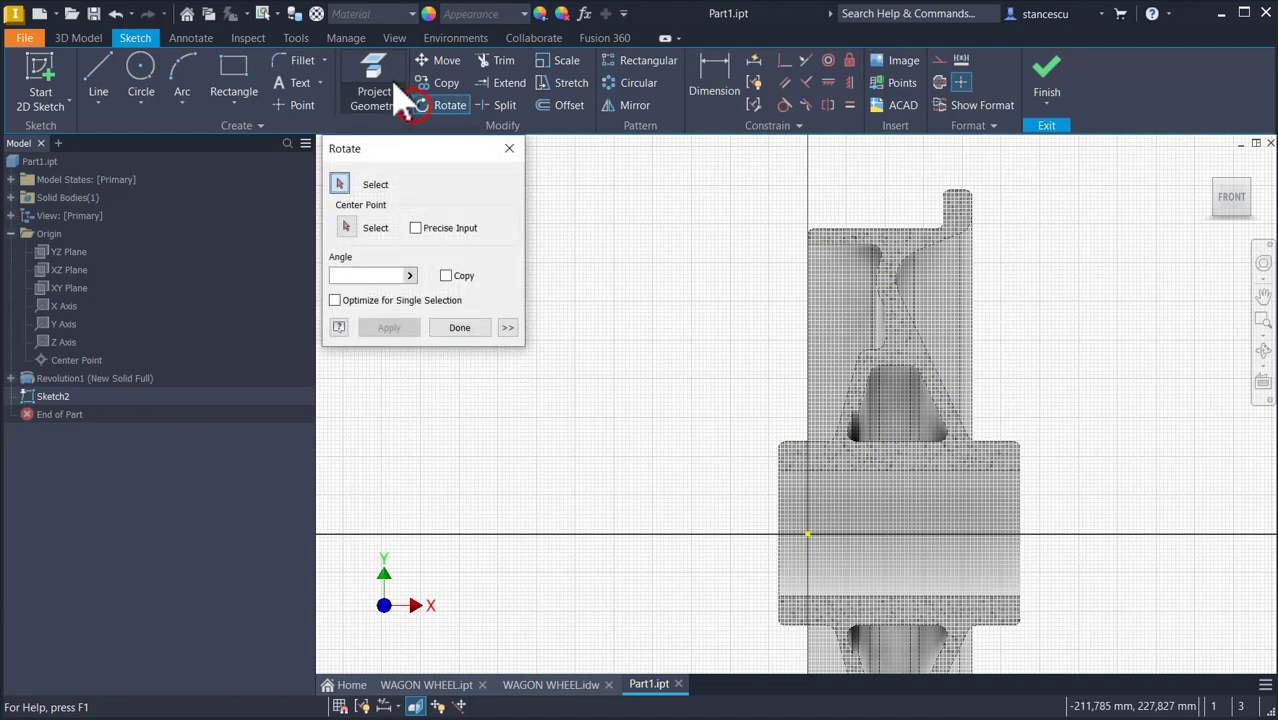
{"action": "left_click", "coordinate": [373, 84]}
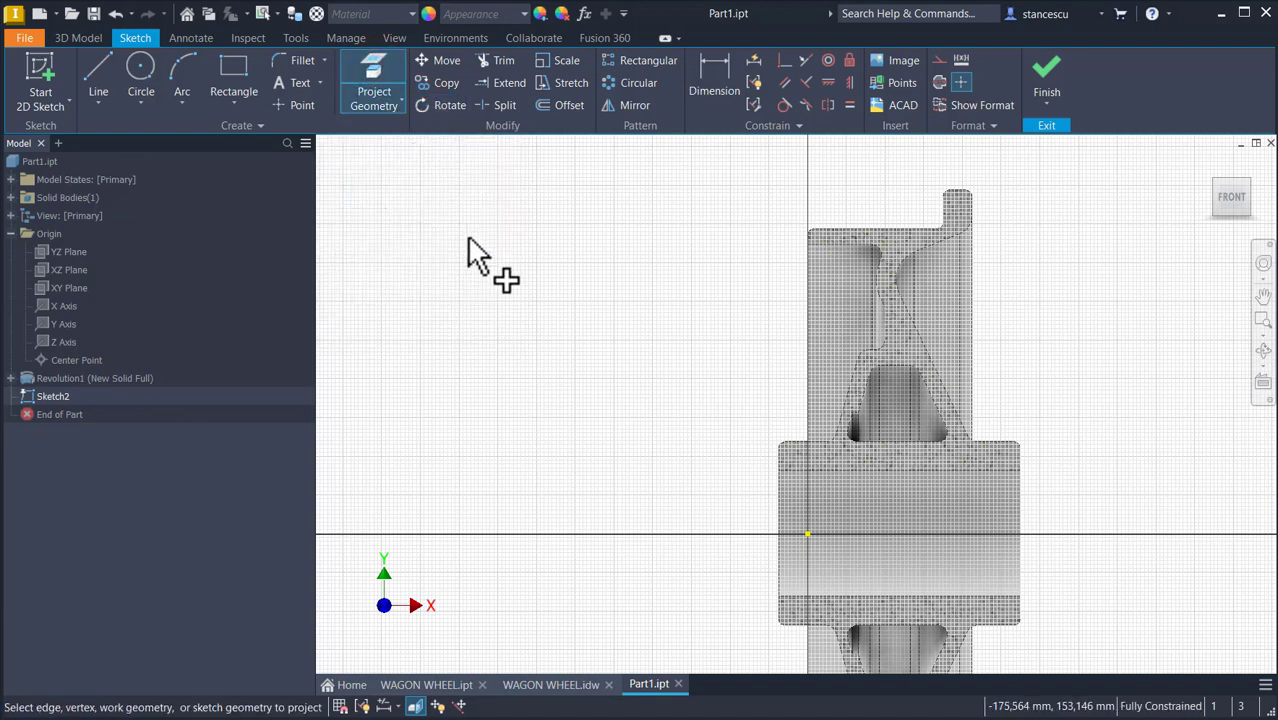
{"action": "left_click", "coordinate": [848, 378]}
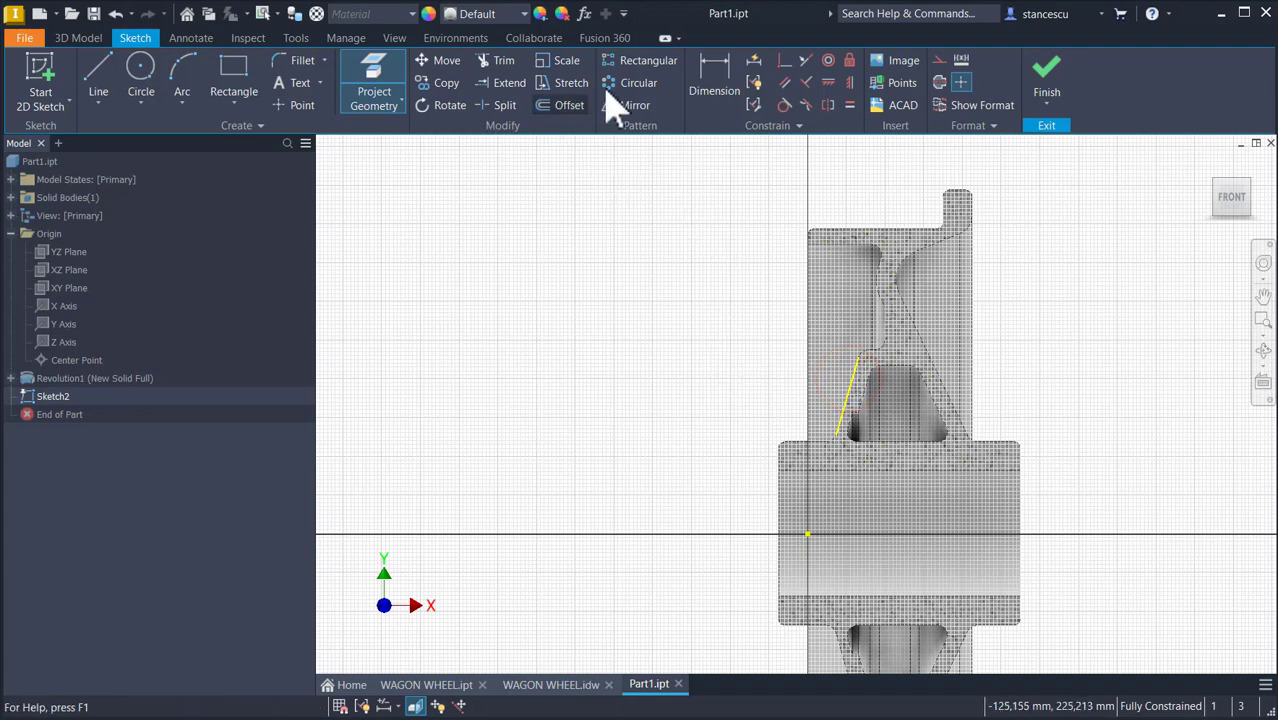
{"action": "left_click", "coordinate": [302, 104]}
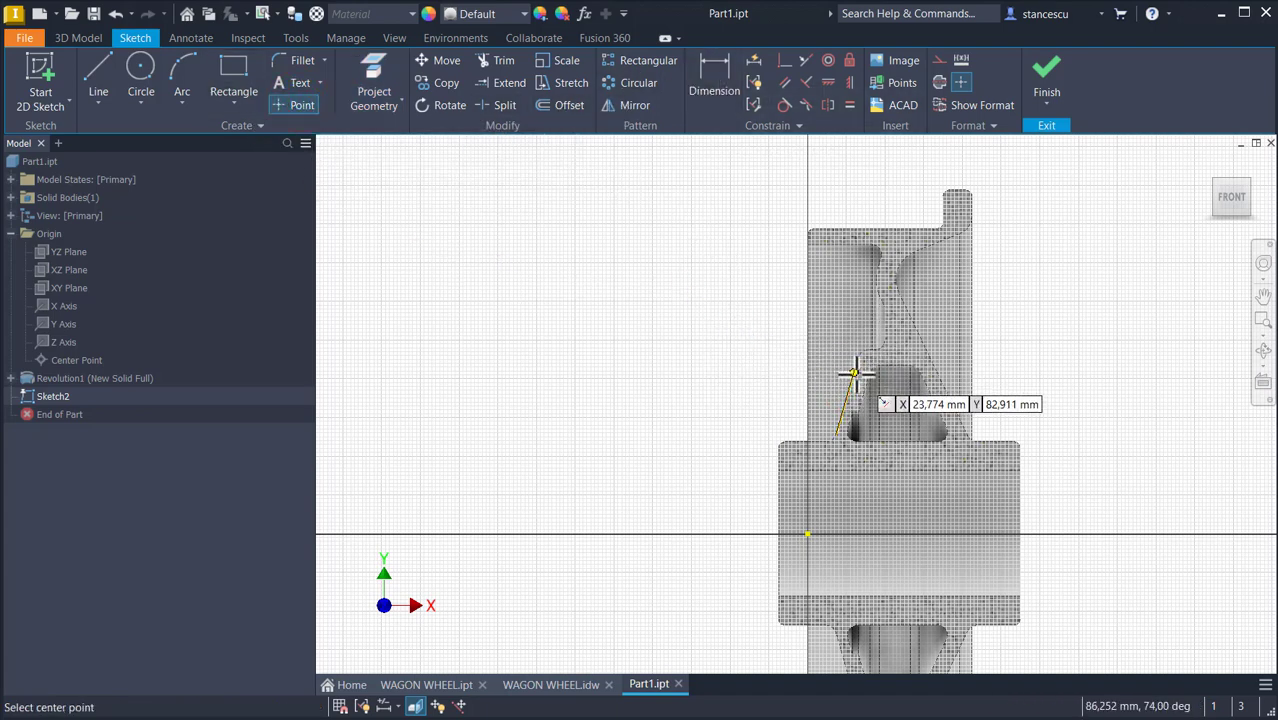
{"action": "left_click", "coordinate": [855, 373]}
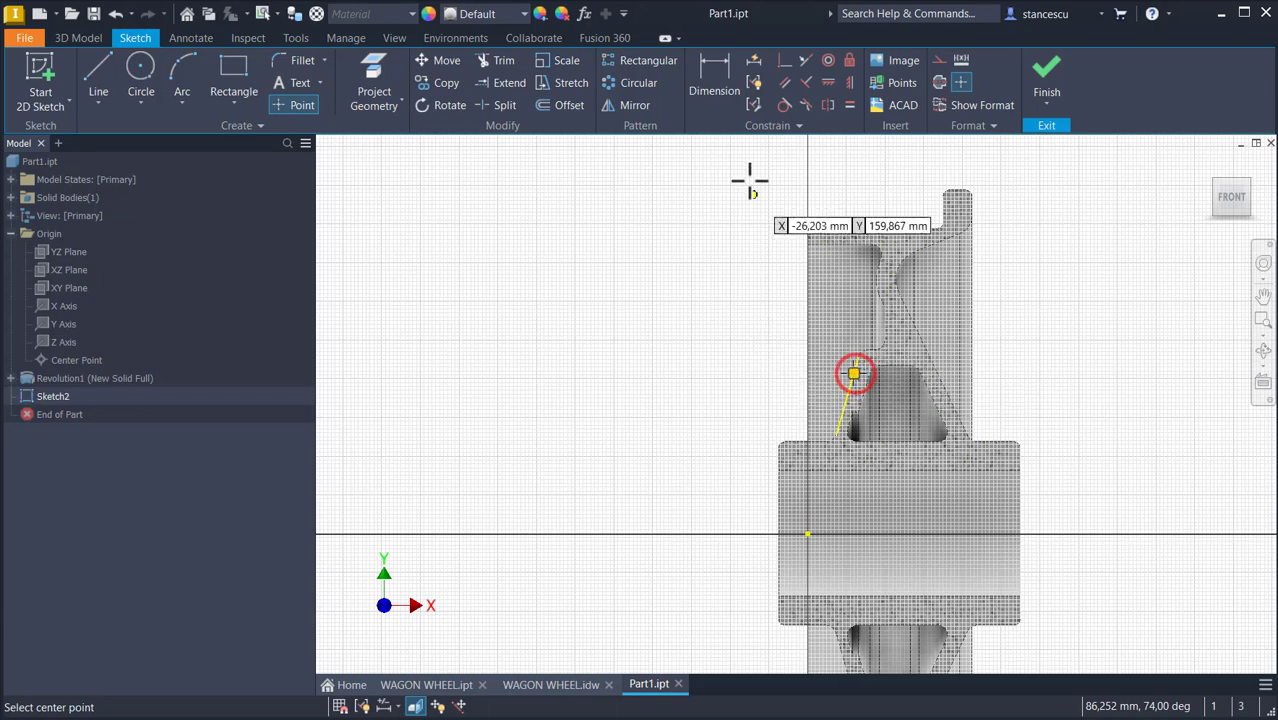
{"action": "left_click", "coordinate": [715, 70]}
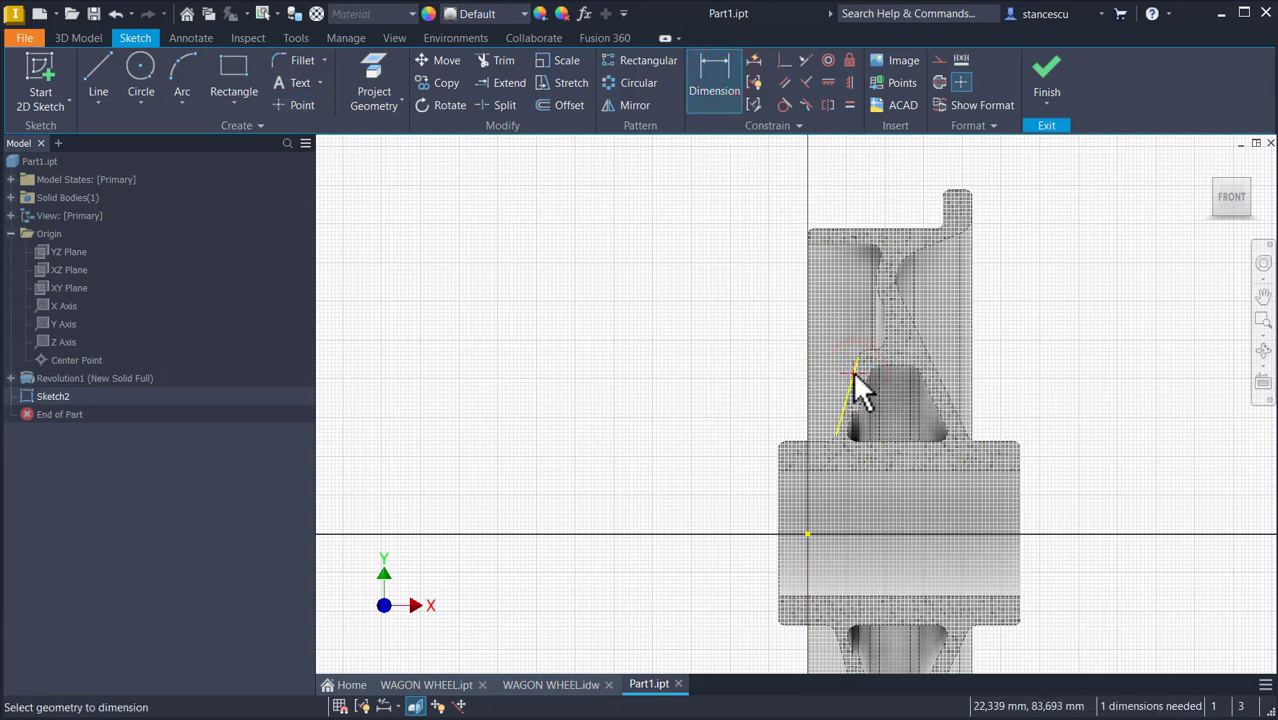
{"action": "left_click", "coordinate": [850, 371]}
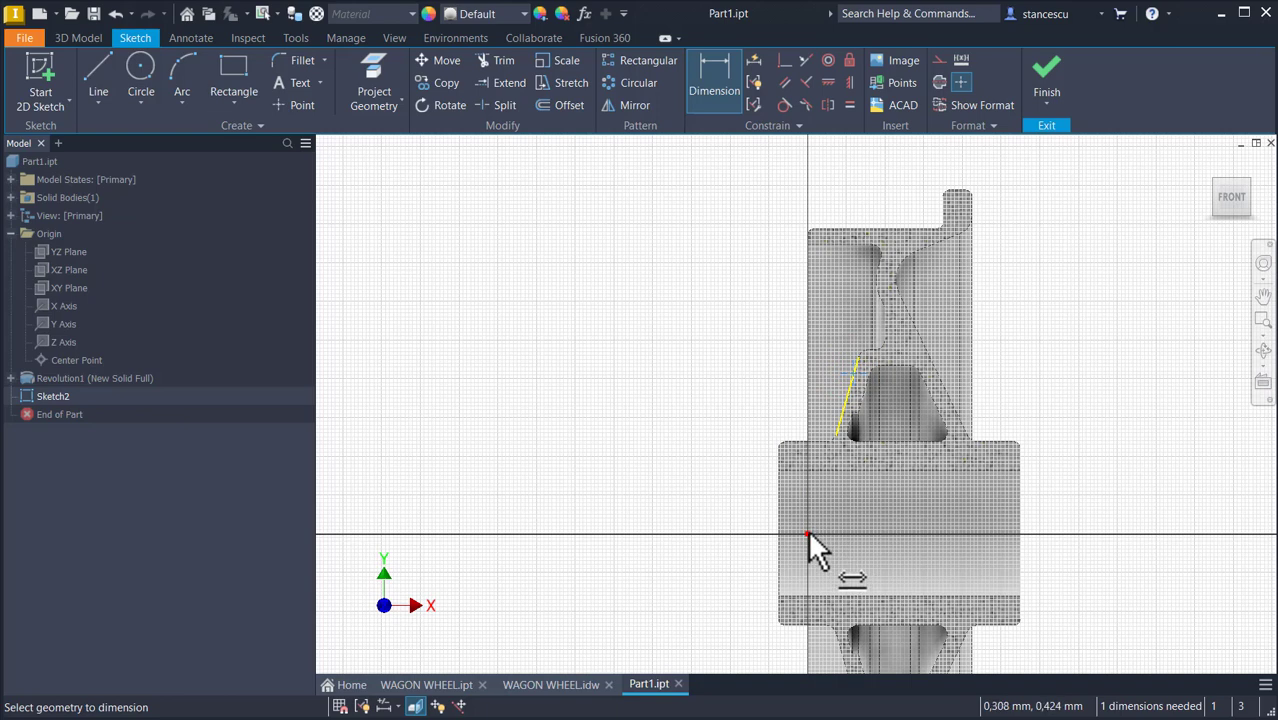
{"action": "left_click", "coordinate": [808, 533]}
{"action": "left_click", "coordinate": [823, 420]}
{"action": "left_click", "coordinate": [722, 405]}
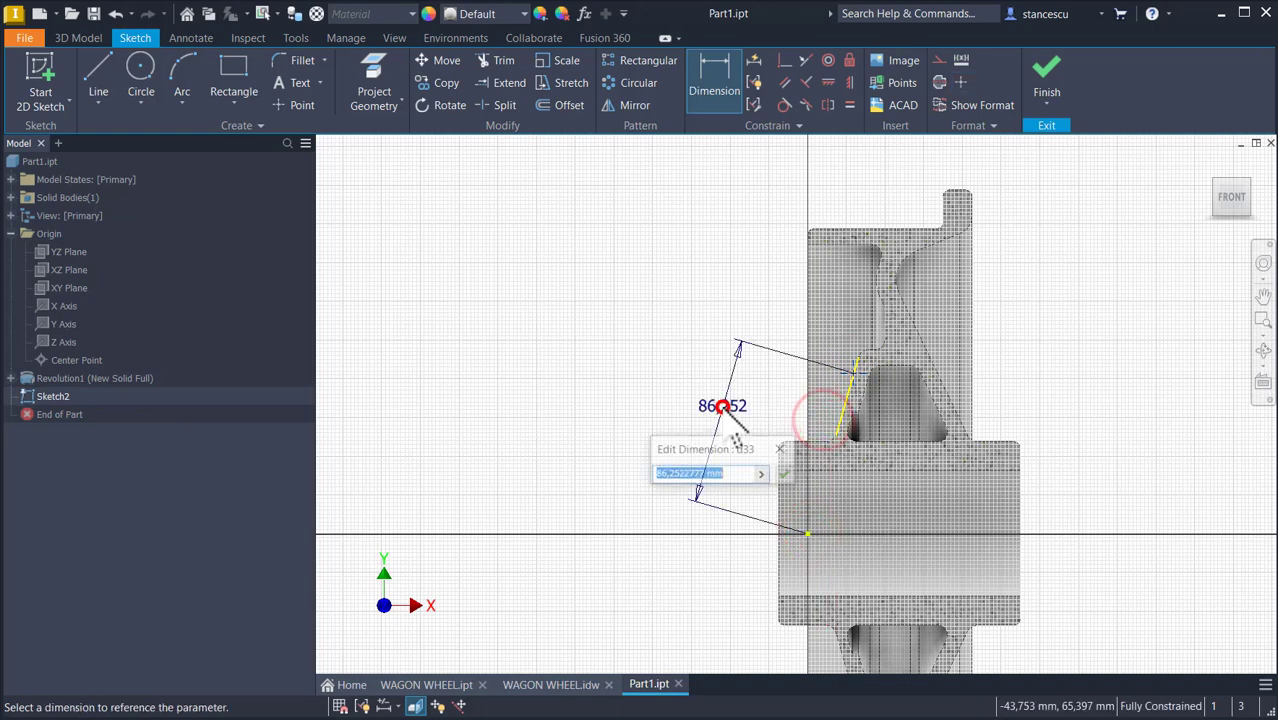
{"action": "key", "text": "Return"}
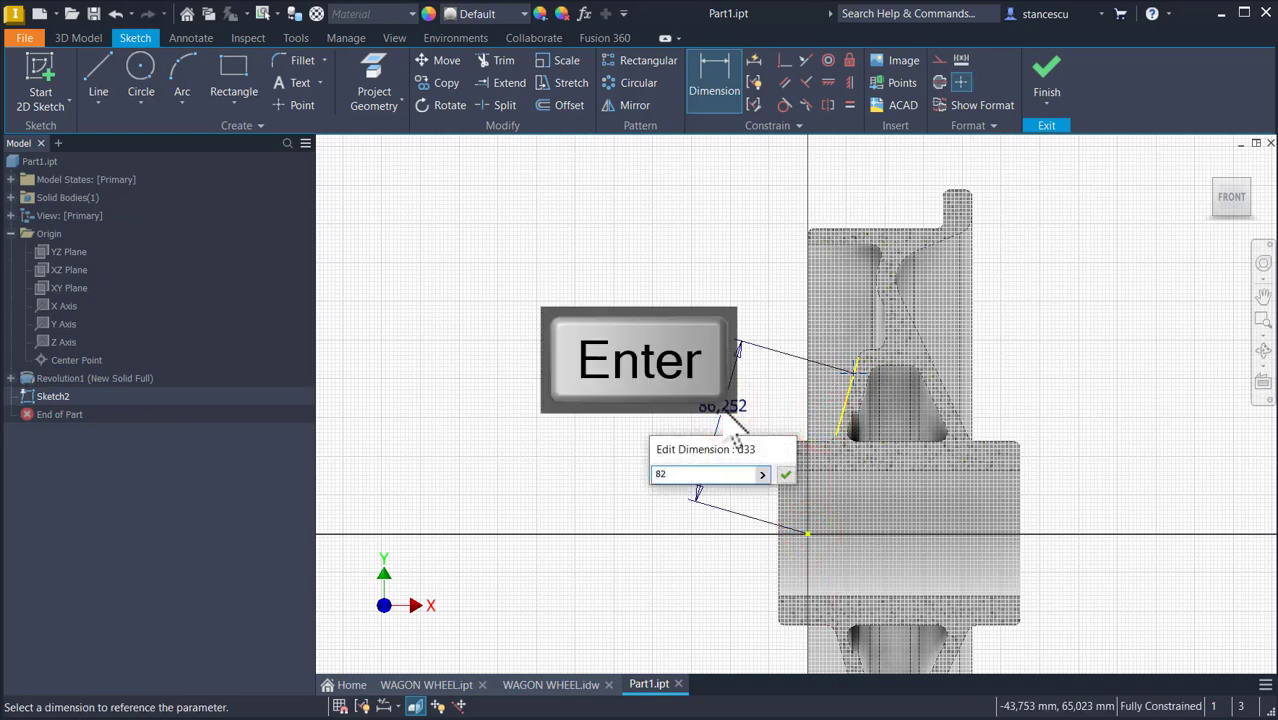
Draw a short line from that endpoint, constrained perpendicular to the slanted web edge
{"action": "left_click", "coordinate": [100, 72]}
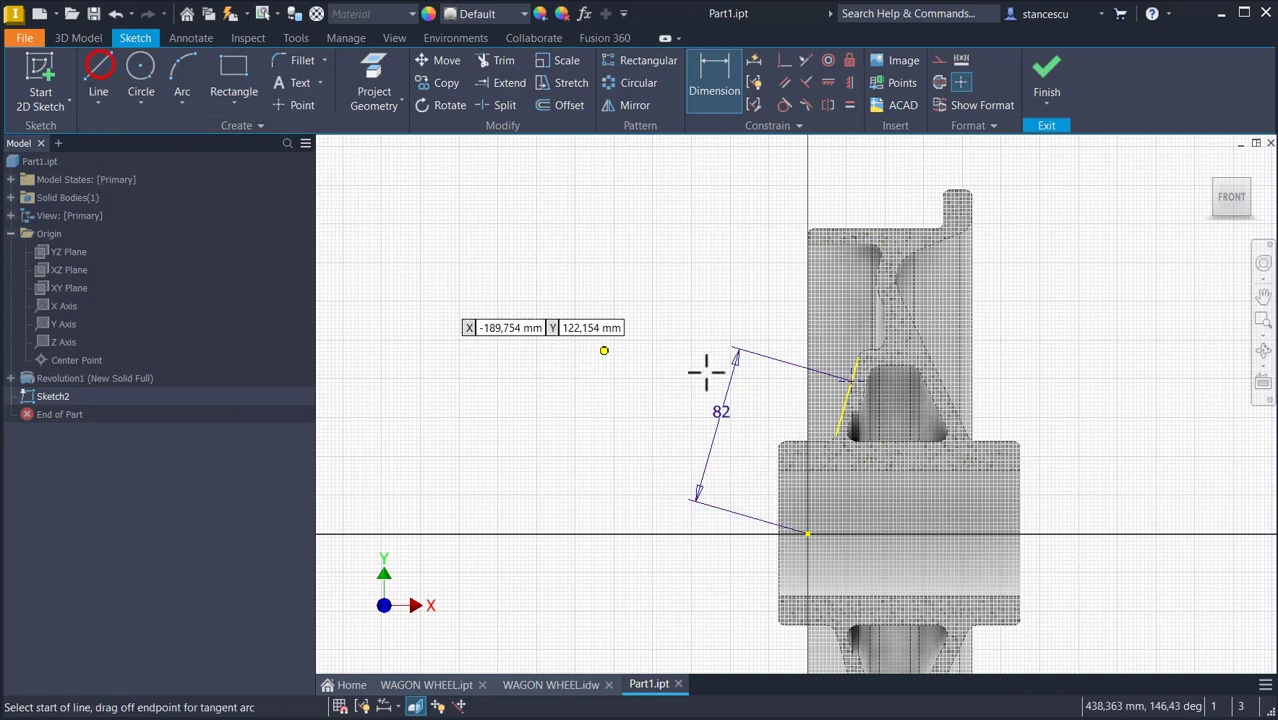
{"action": "left_click", "coordinate": [850, 379]}
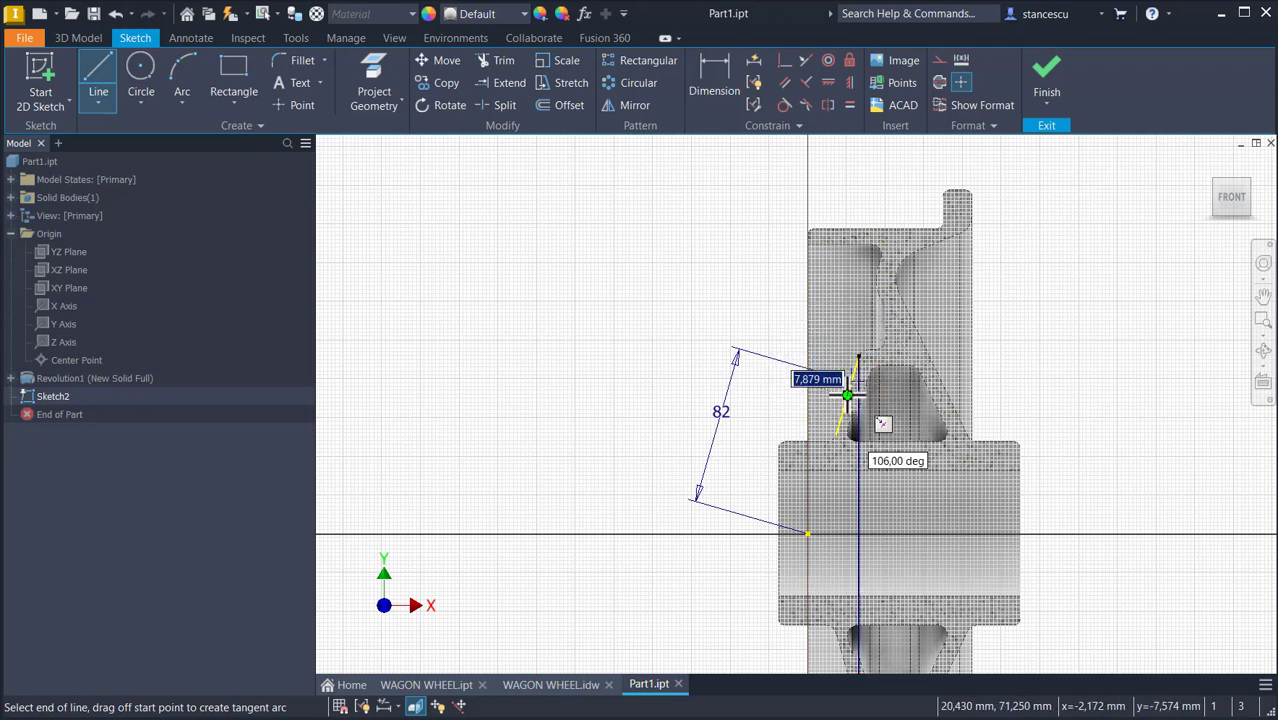
{"action": "left_click", "coordinate": [771, 358]}
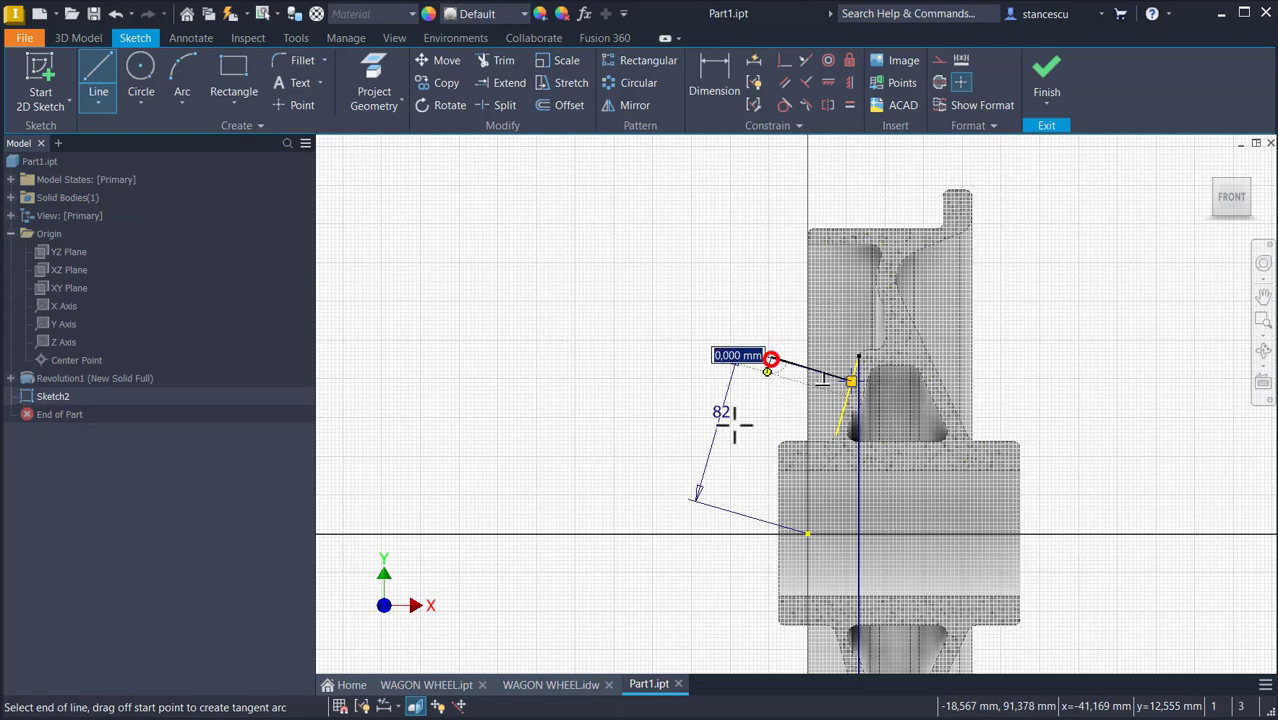
{"action": "key", "text": "Escape"}
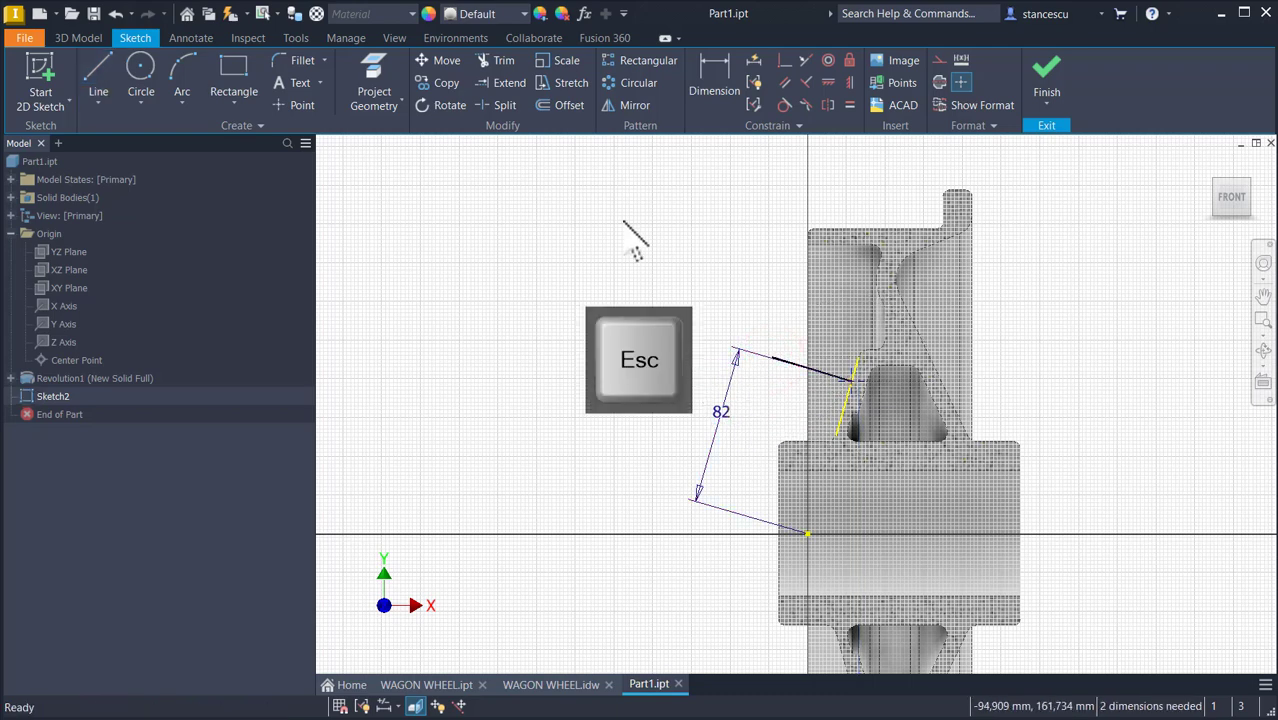
{"action": "left_click", "coordinate": [806, 83]}
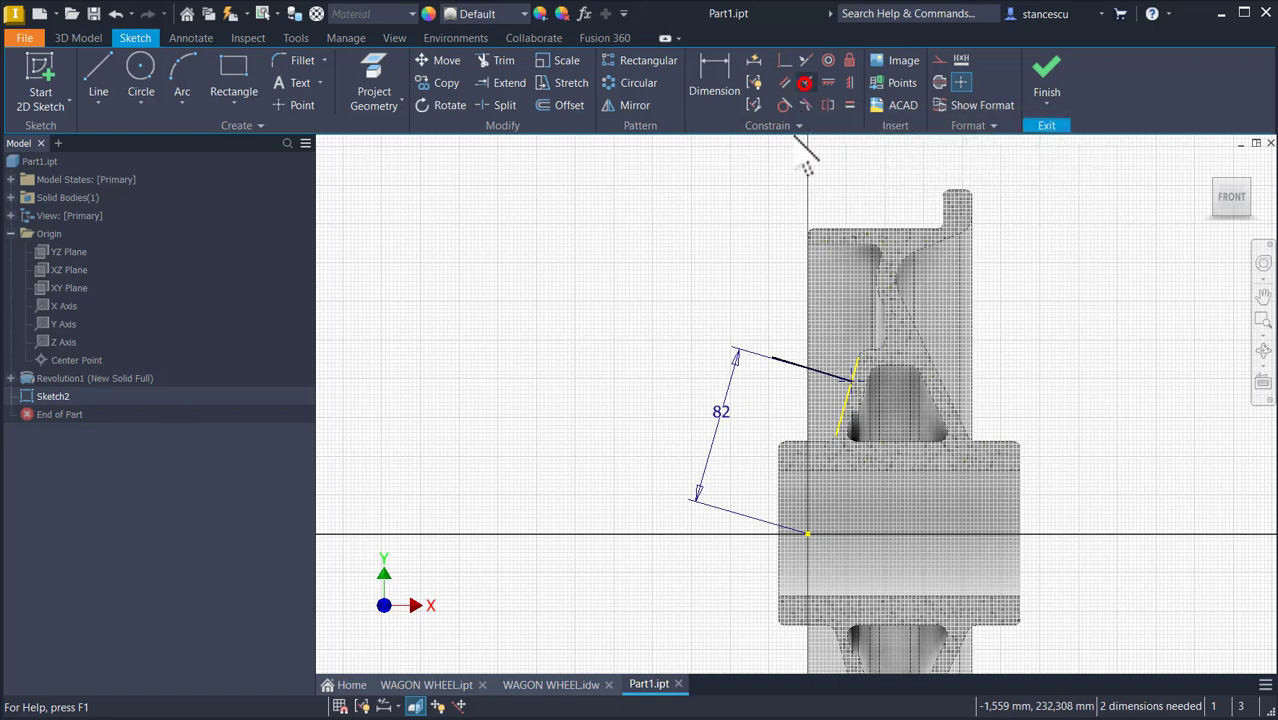
{"action": "left_click", "coordinate": [799, 370]}
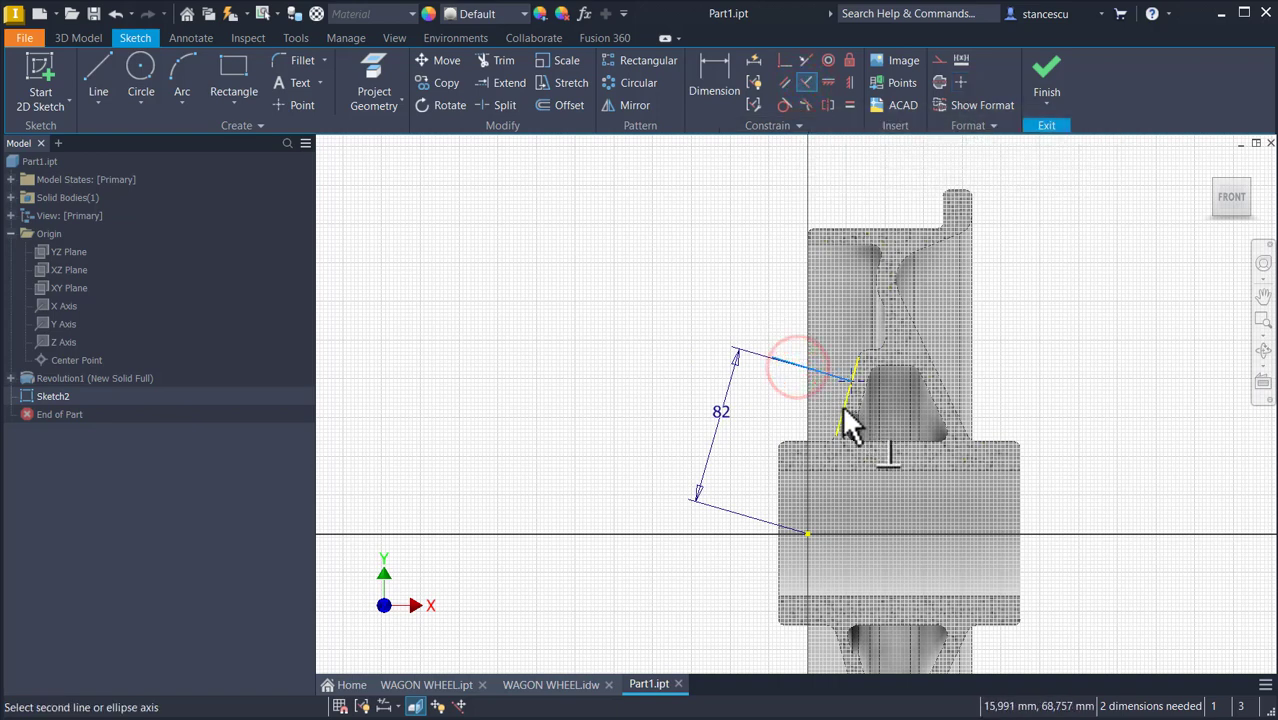
{"action": "left_click", "coordinate": [843, 408]}
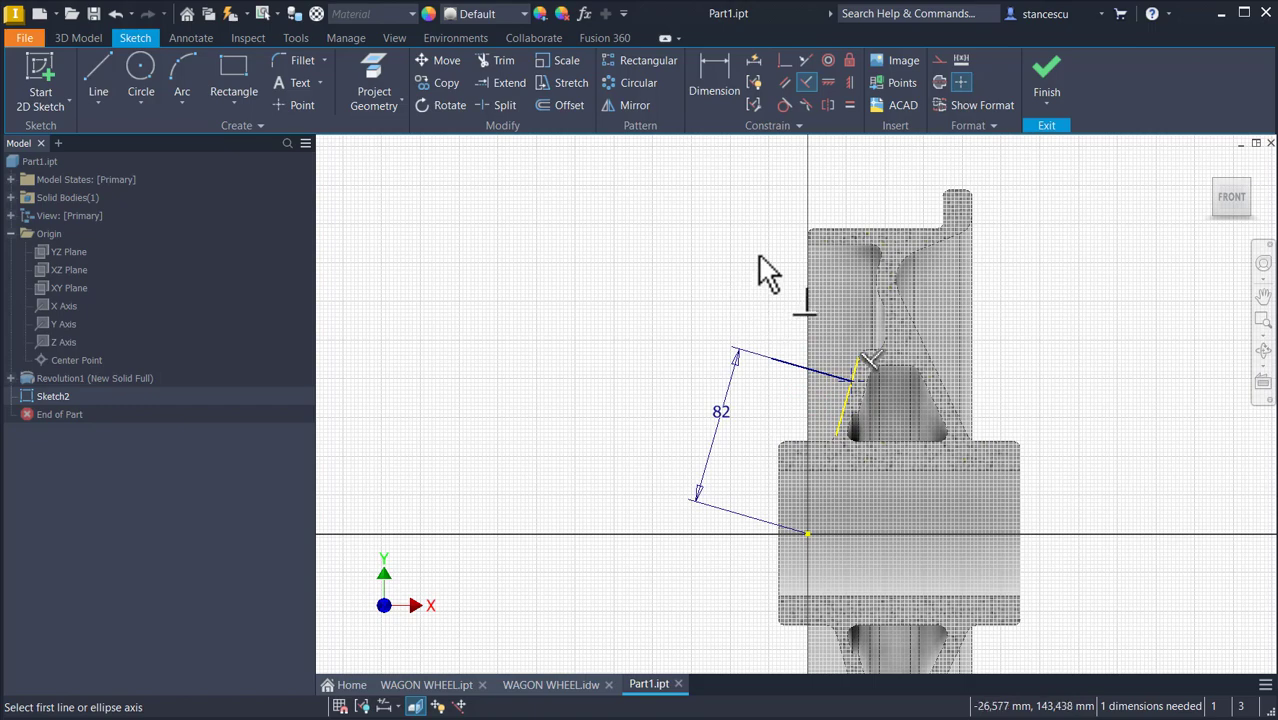
Finish Sketch2 and switch to the WAGON WHEEL drawing to check its dimensions
{"action": "left_click", "coordinate": [1044, 84]}
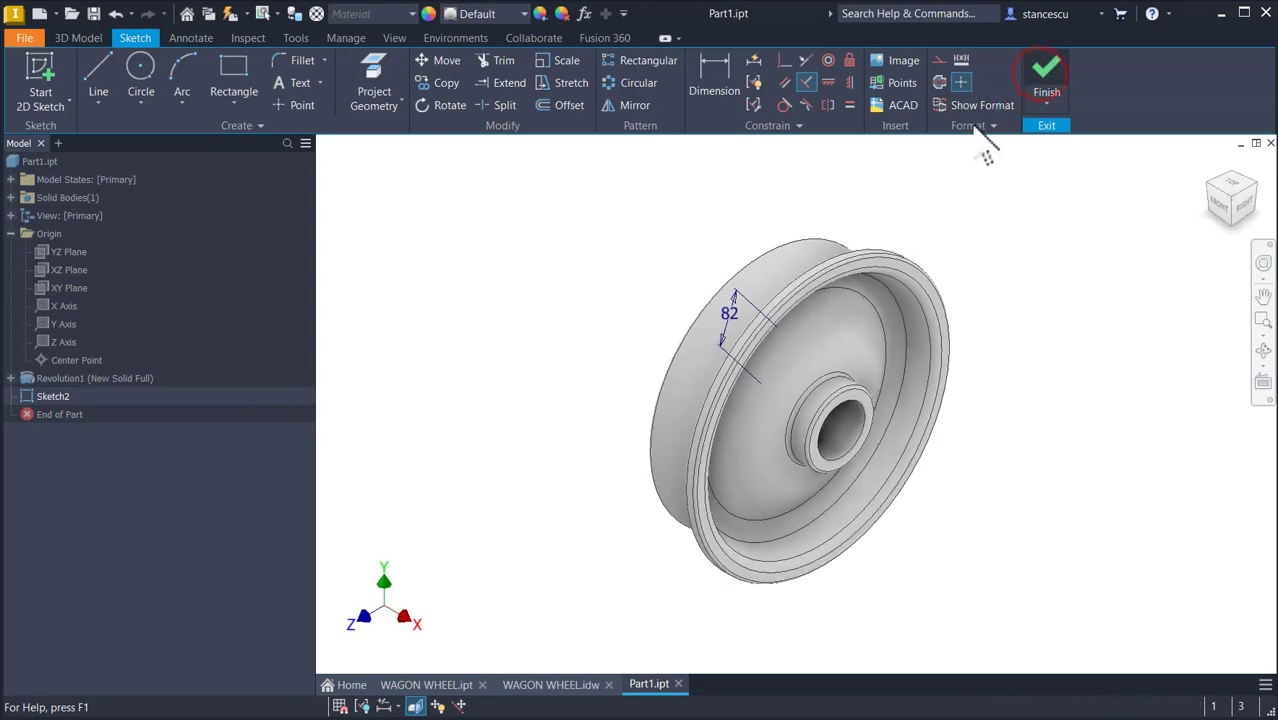
{"action": "left_click", "coordinate": [550, 684]}
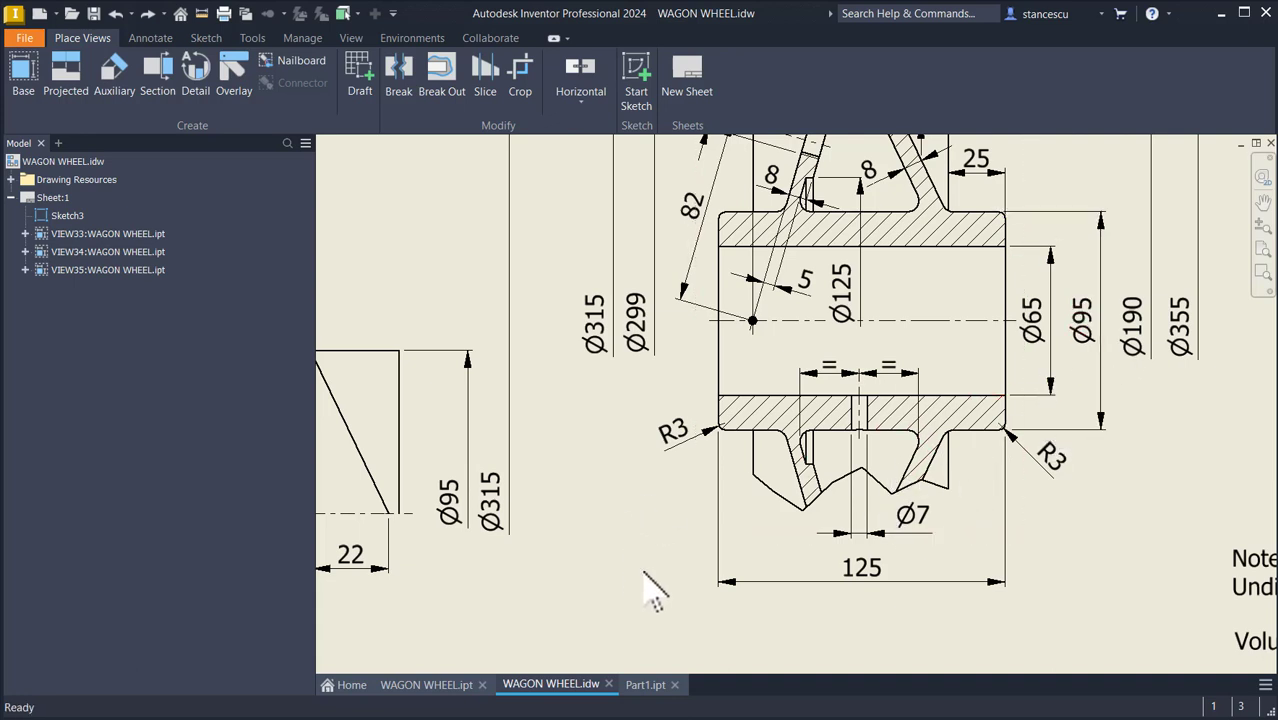
Back in Part1, start a sliced sketch on the XZ Plane and project the hub edge
{"action": "left_click", "coordinate": [648, 685]}
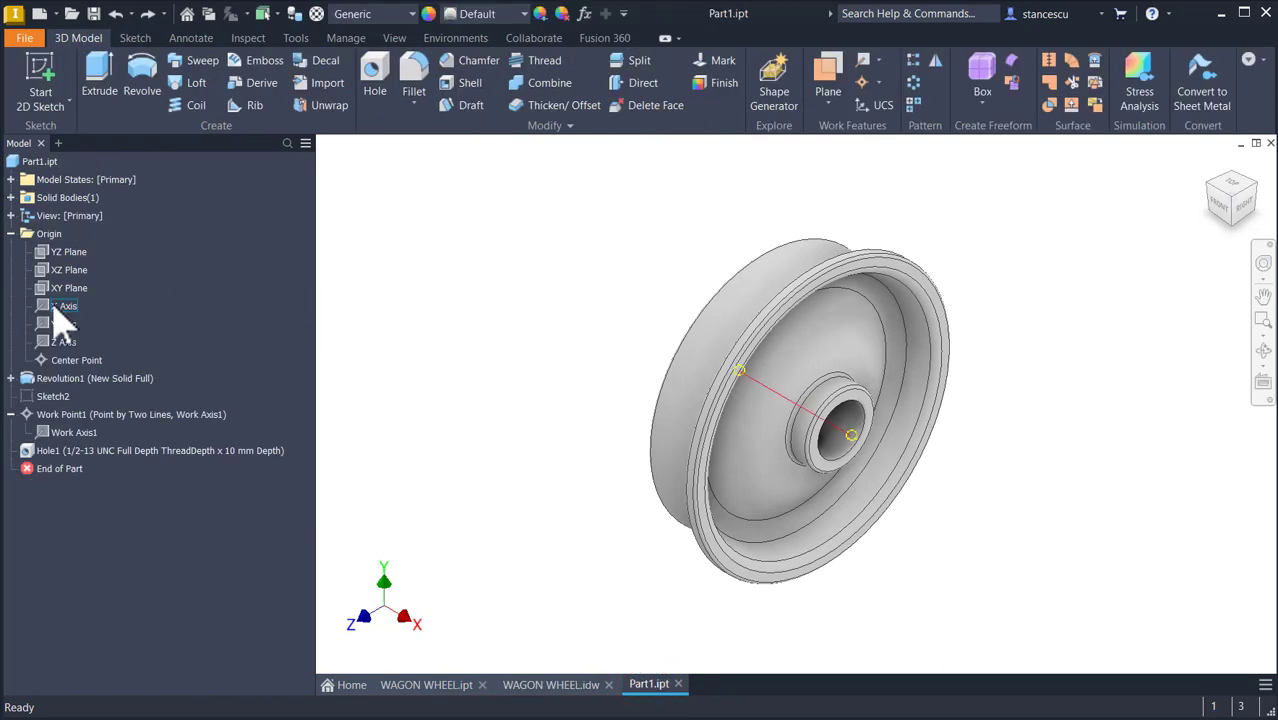
{"action": "left_click", "coordinate": [65, 270]}
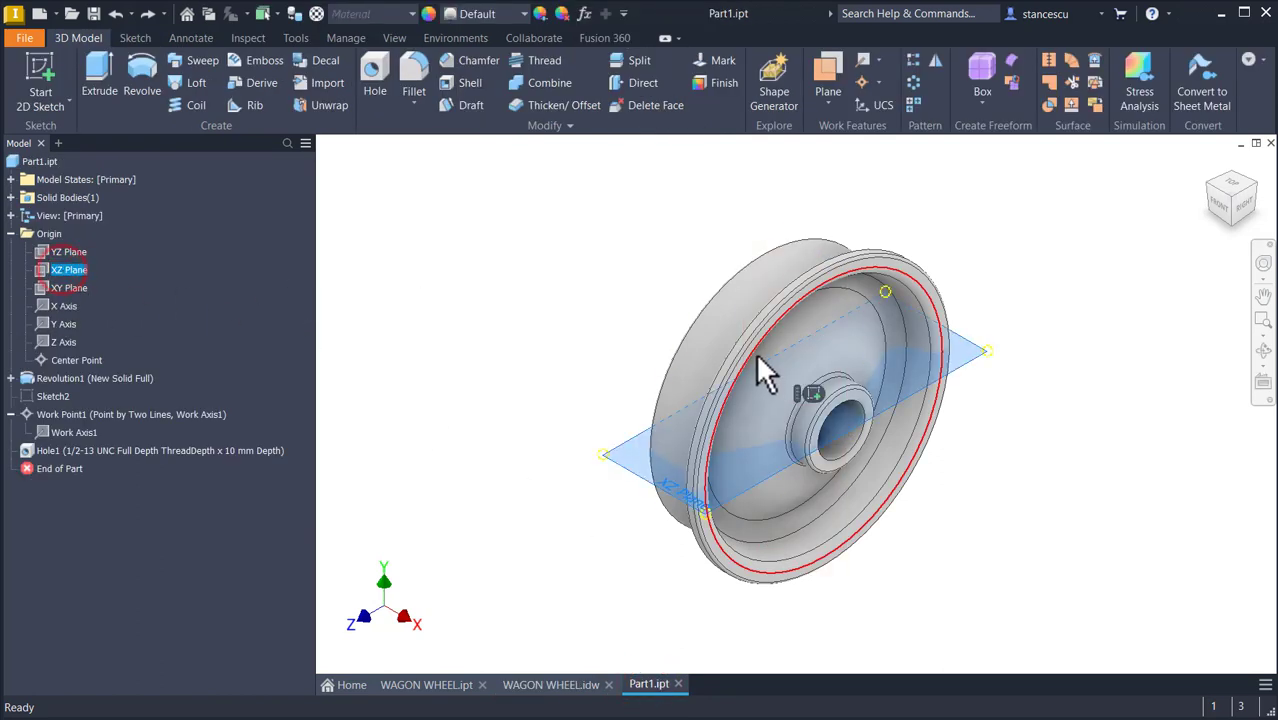
{"action": "left_click", "coordinate": [813, 394]}
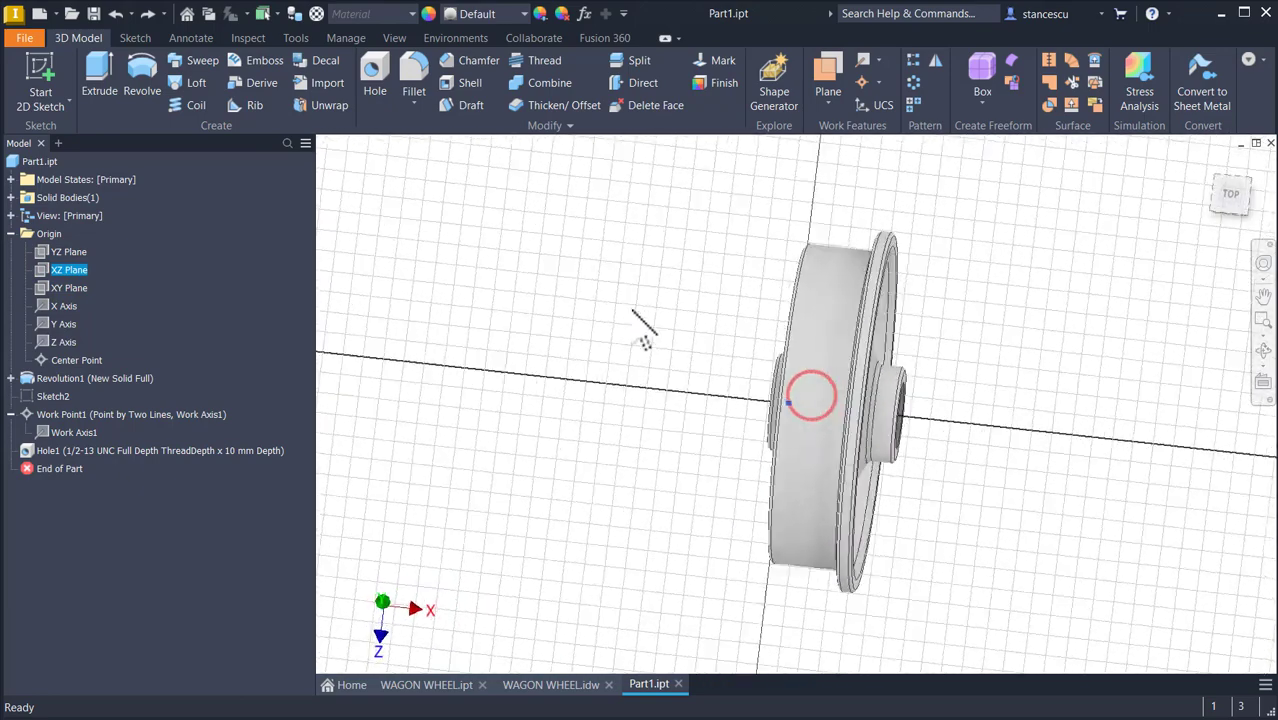
{"action": "key", "text": "F7"}
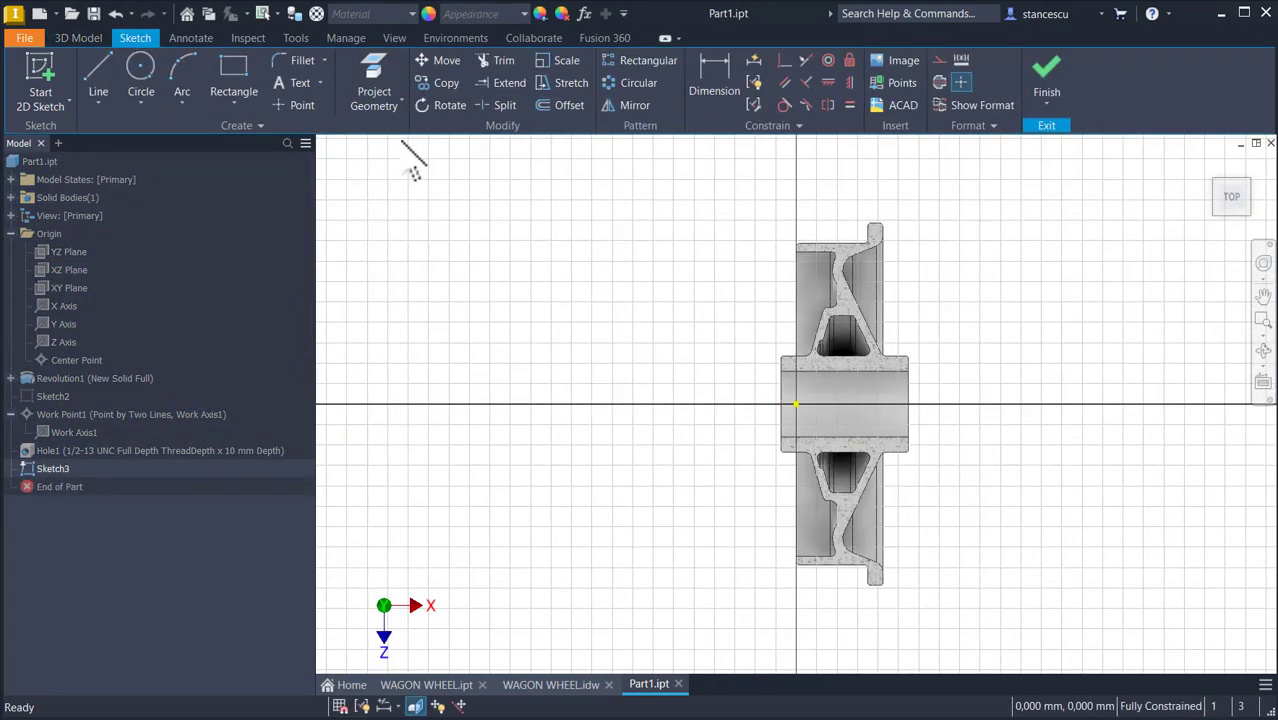
{"action": "left_click", "coordinate": [400, 100]}
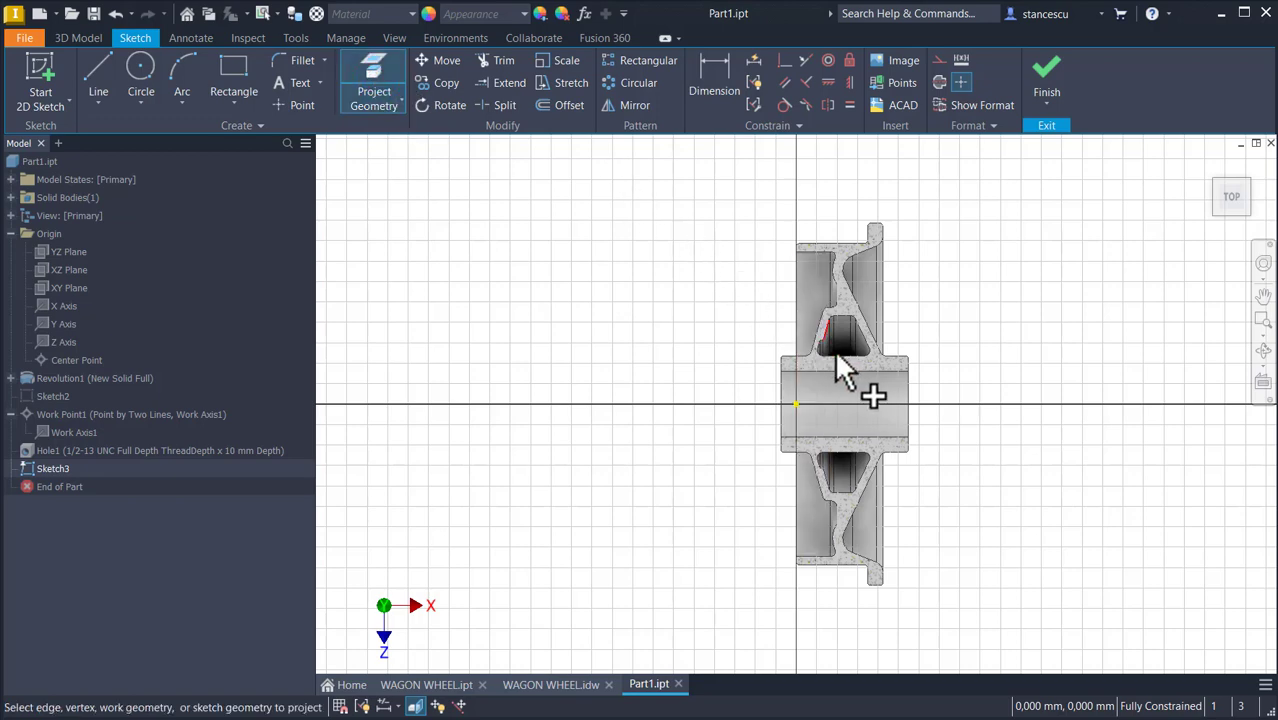
{"action": "scroll", "coordinate": [845, 400], "scroll_direction": "up", "scroll_amount": 3}
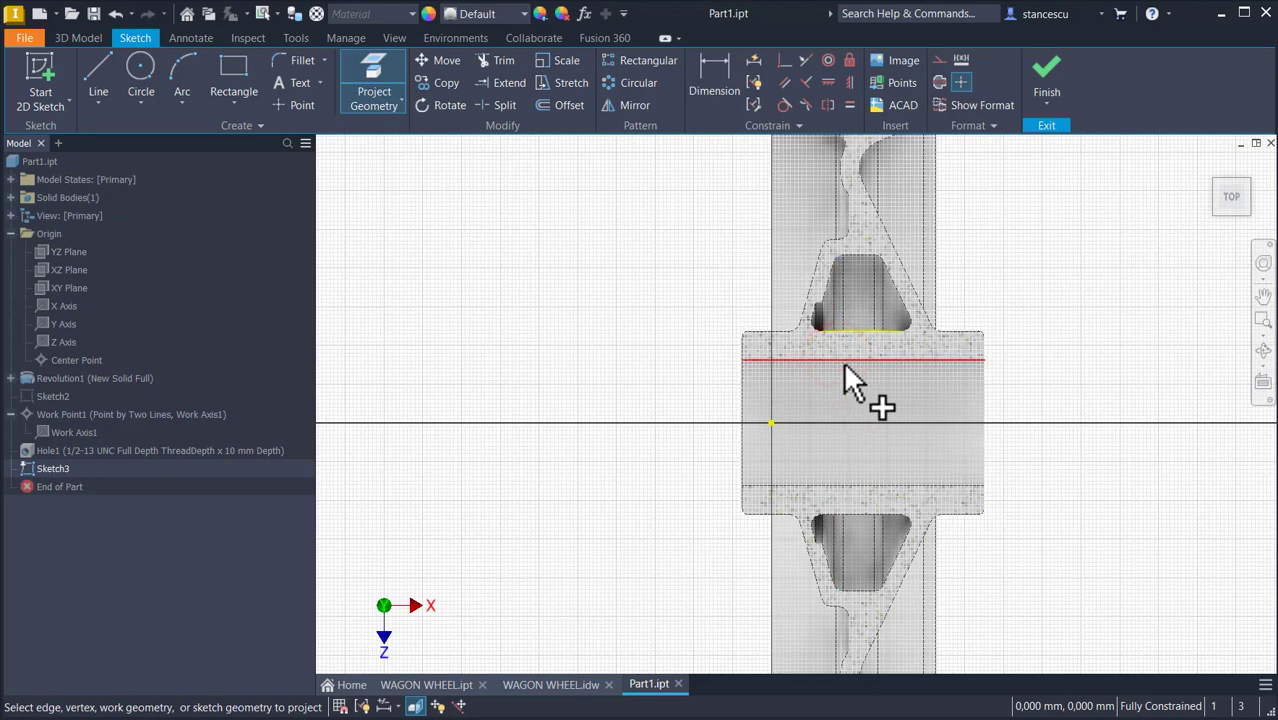
{"action": "left_click", "coordinate": [862, 331]}
Draw a 7 mm circle, align it horizontally with the origin and vertically under the hub edge
{"action": "left_click", "coordinate": [140, 92]}
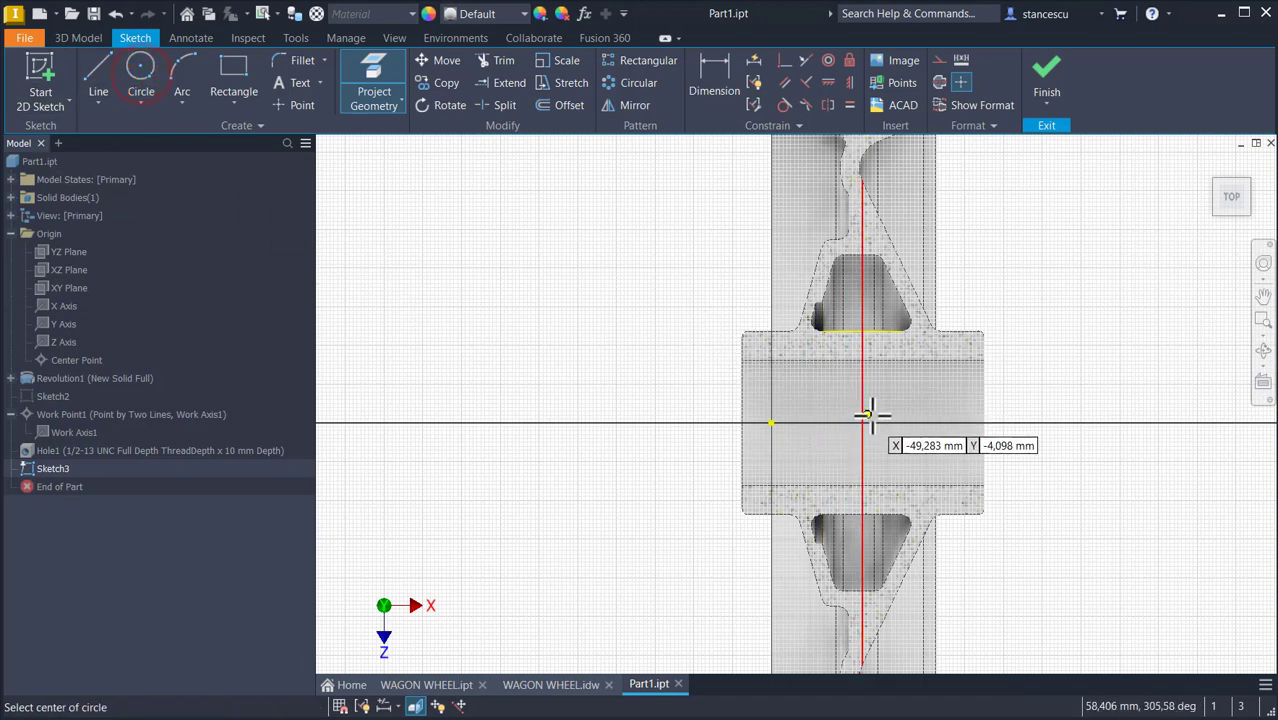
{"action": "left_click", "coordinate": [1039, 401]}
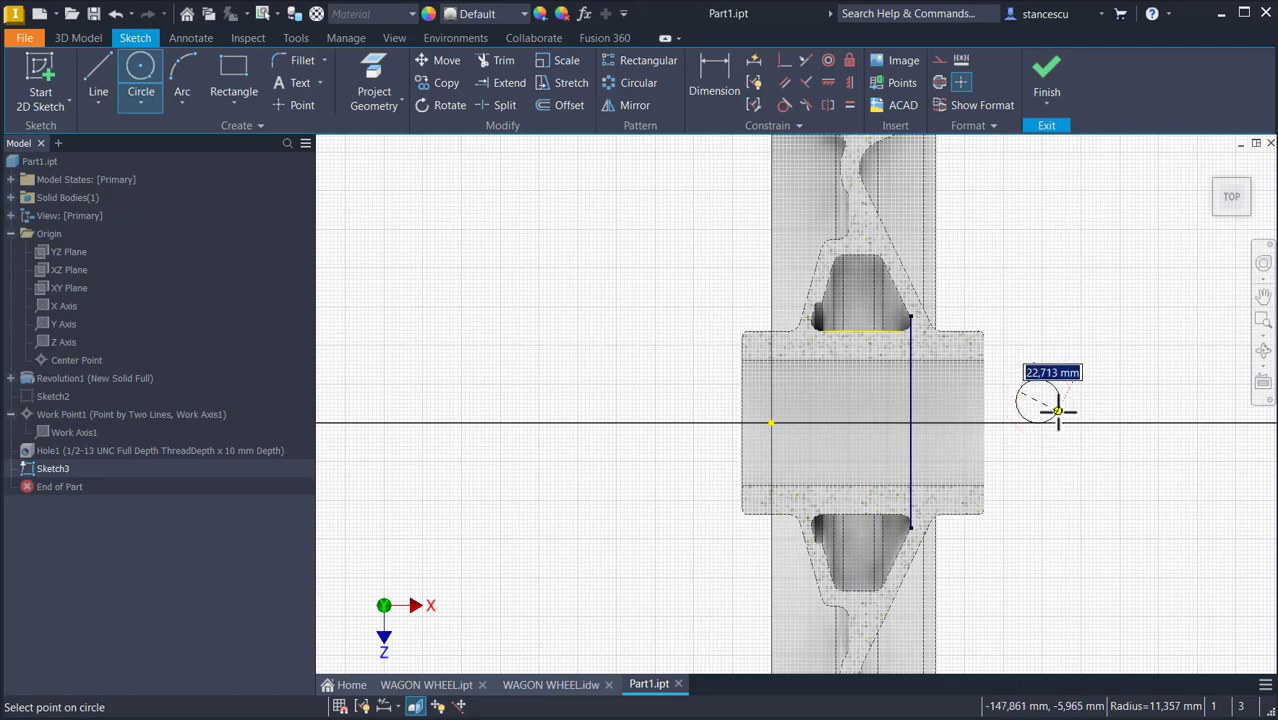
{"action": "key", "text": "Return"}
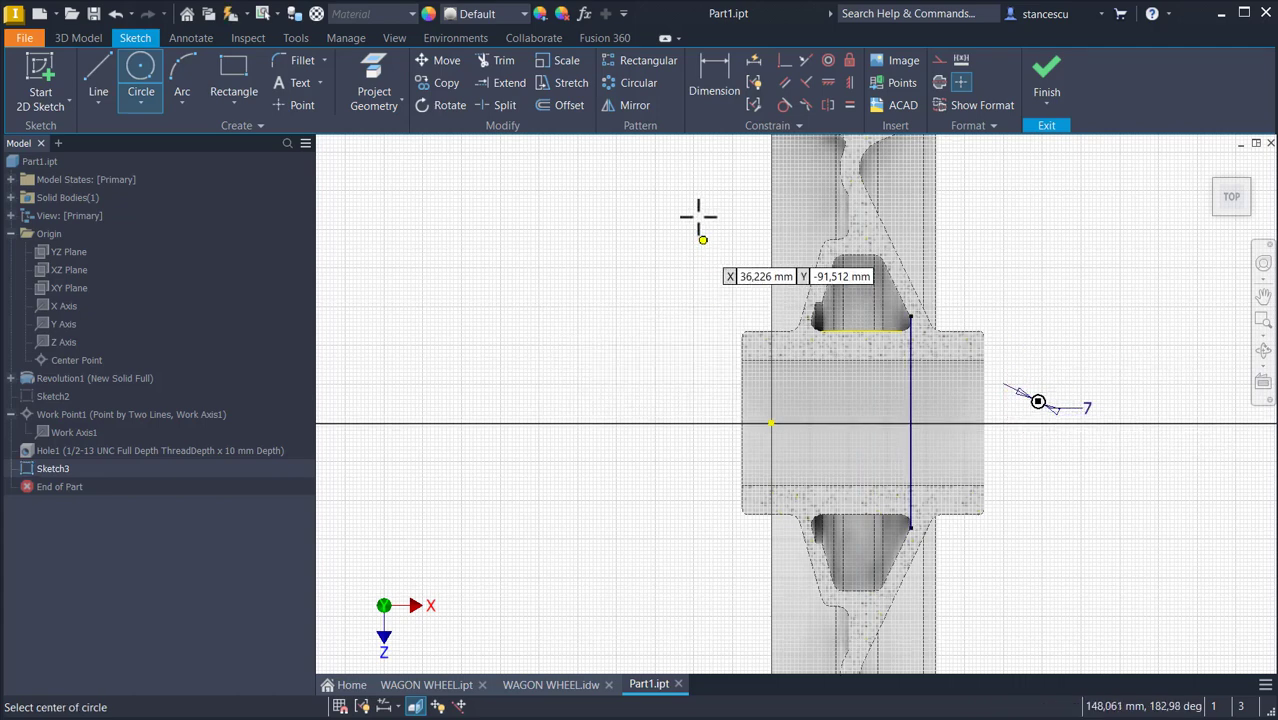
{"action": "left_click", "coordinate": [828, 83]}
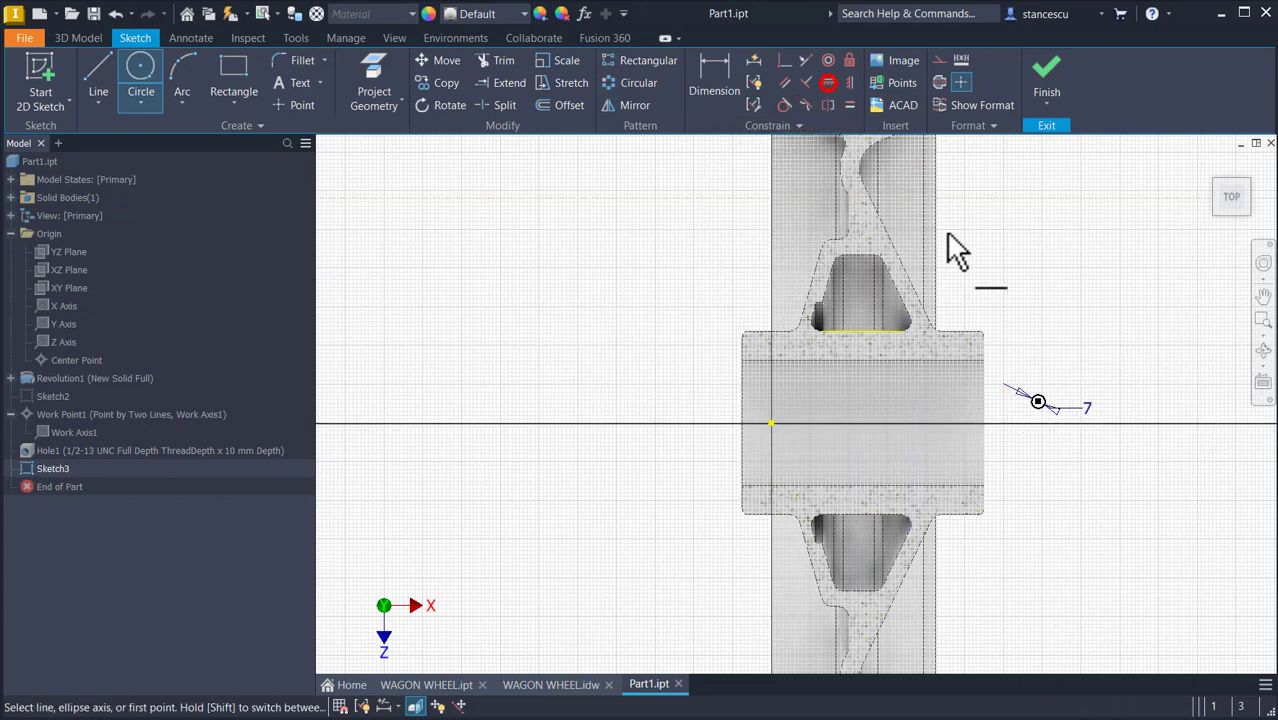
{"action": "left_click", "coordinate": [1037, 401]}
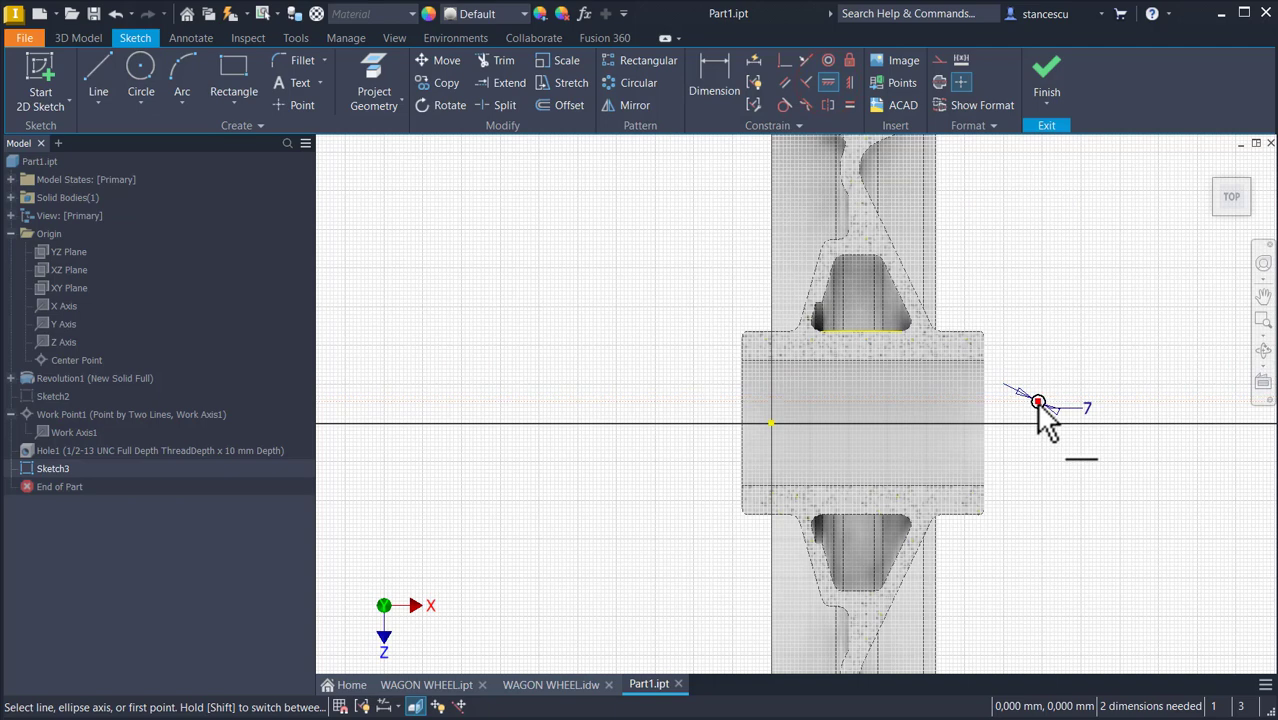
{"action": "left_click", "coordinate": [772, 424]}
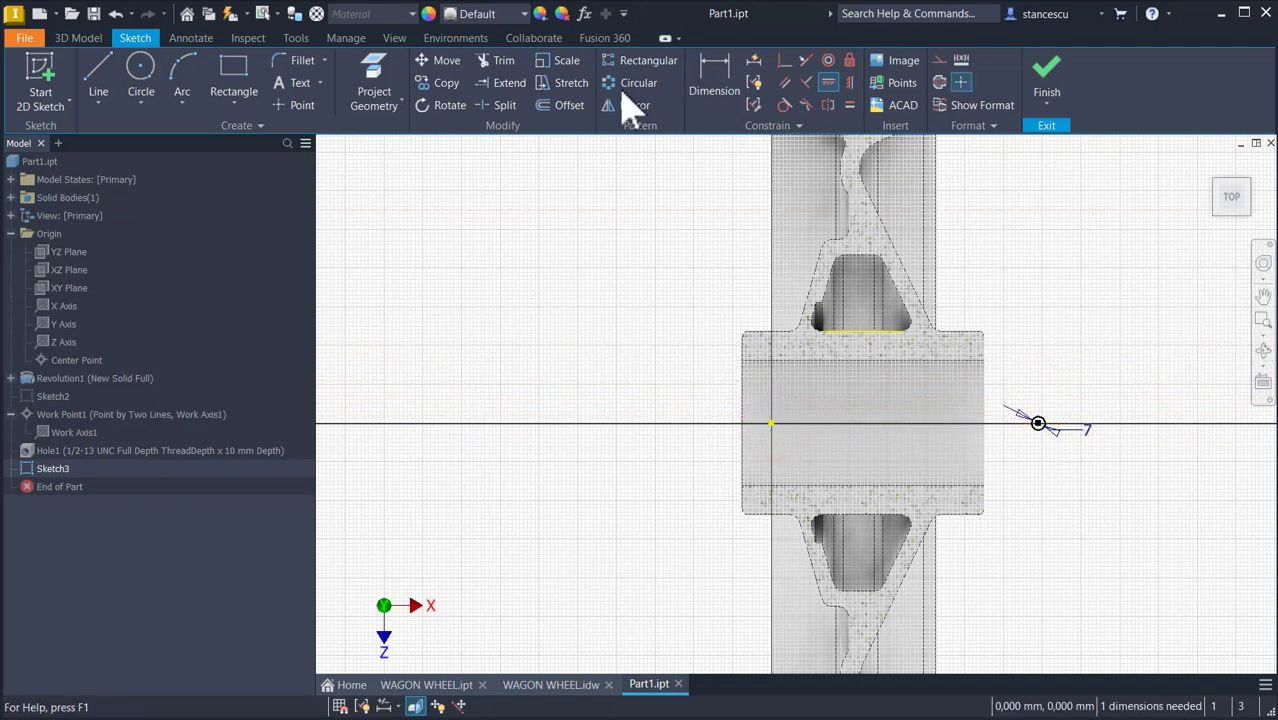
{"action": "left_click", "coordinate": [849, 84]}
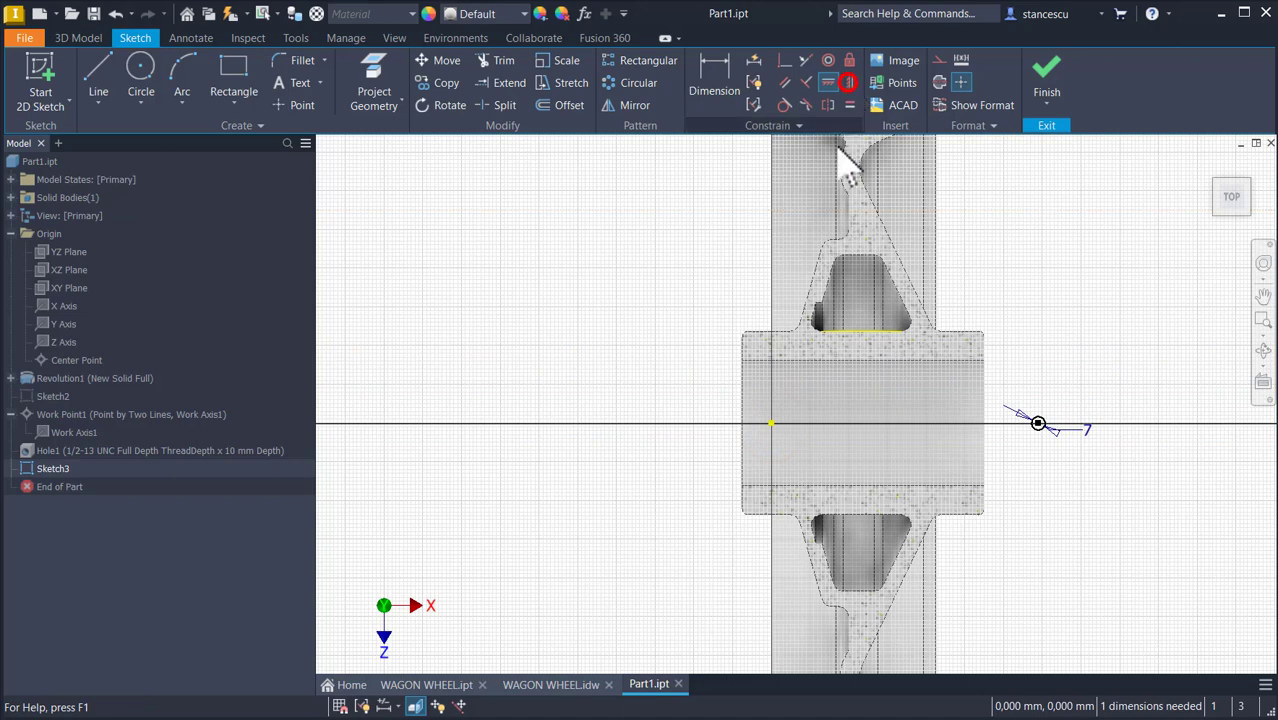
{"action": "left_click", "coordinate": [1041, 428]}
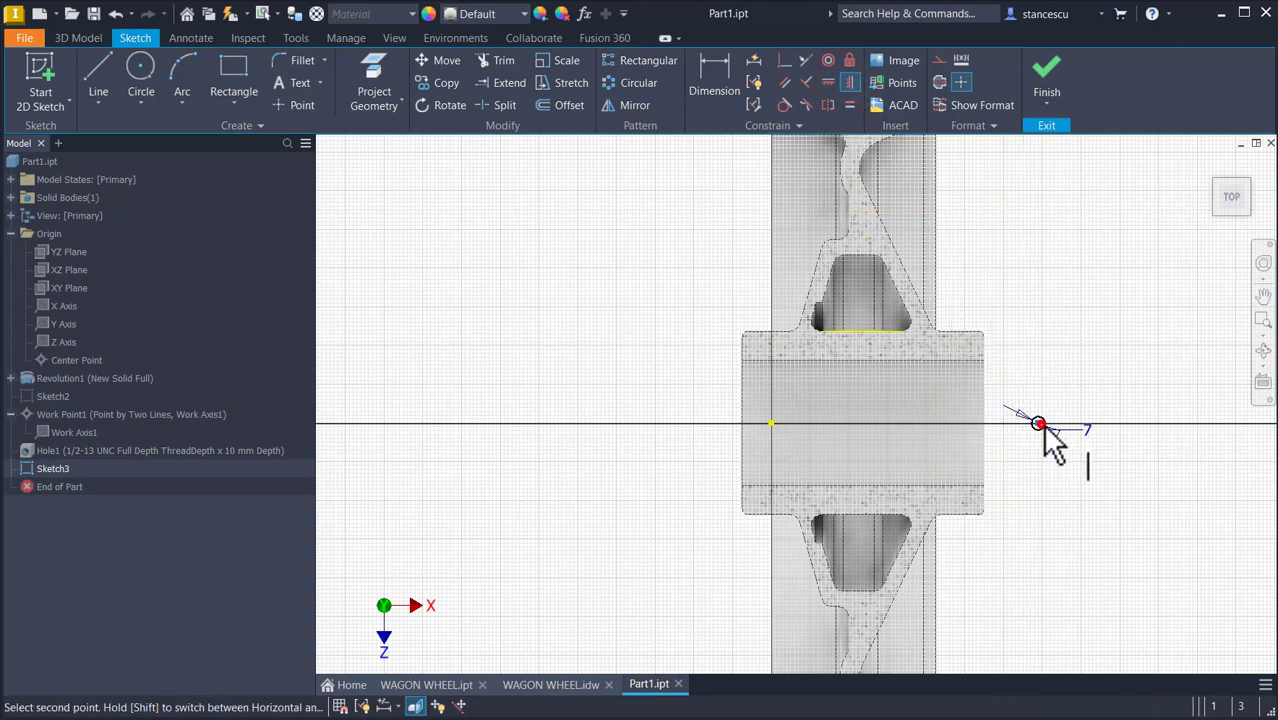
{"action": "left_click", "coordinate": [862, 332]}
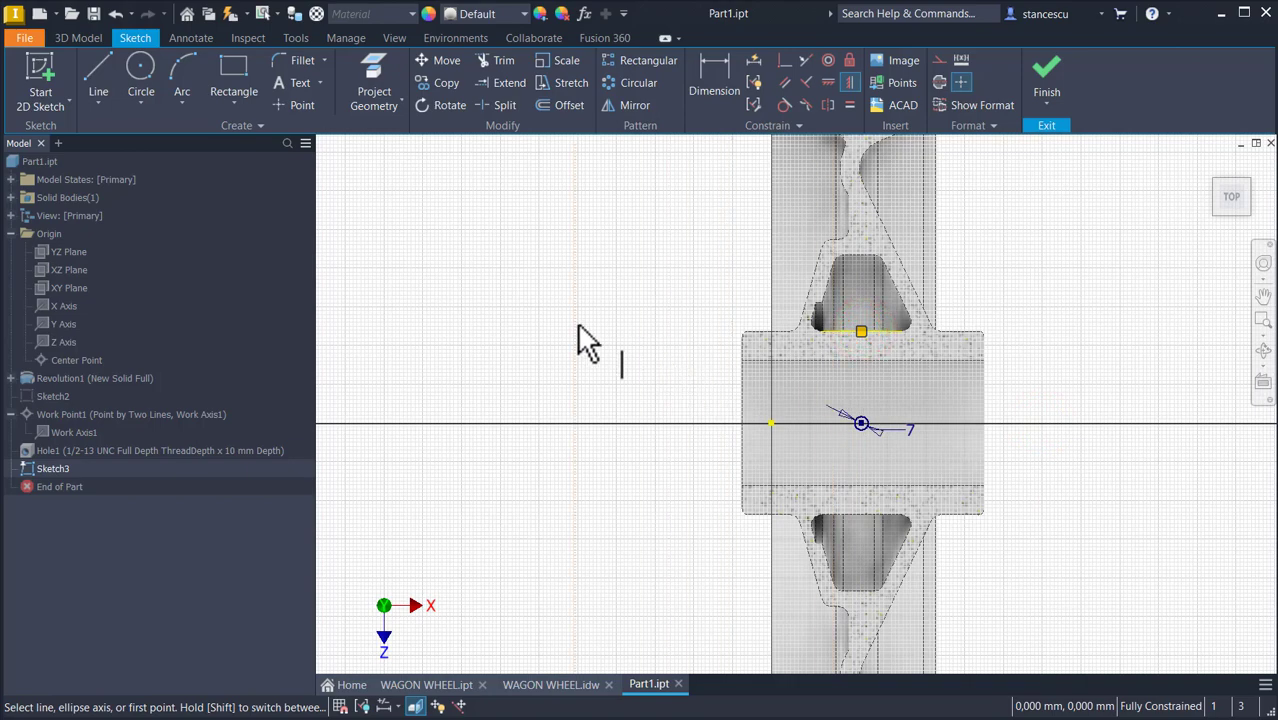
{"action": "left_click", "coordinate": [1043, 72]}
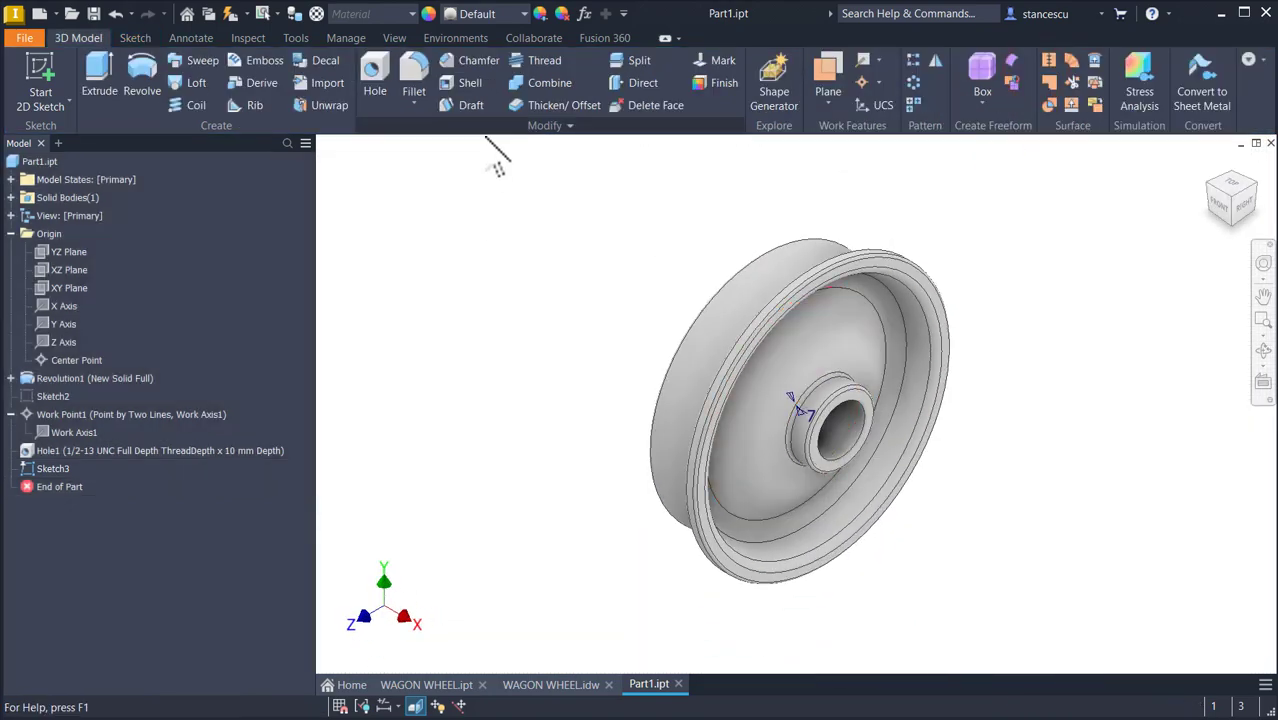
Extrude the 7 mm circle as a flipped-direction cut into the hub and inspect the hole
{"action": "left_click", "coordinate": [99, 75]}
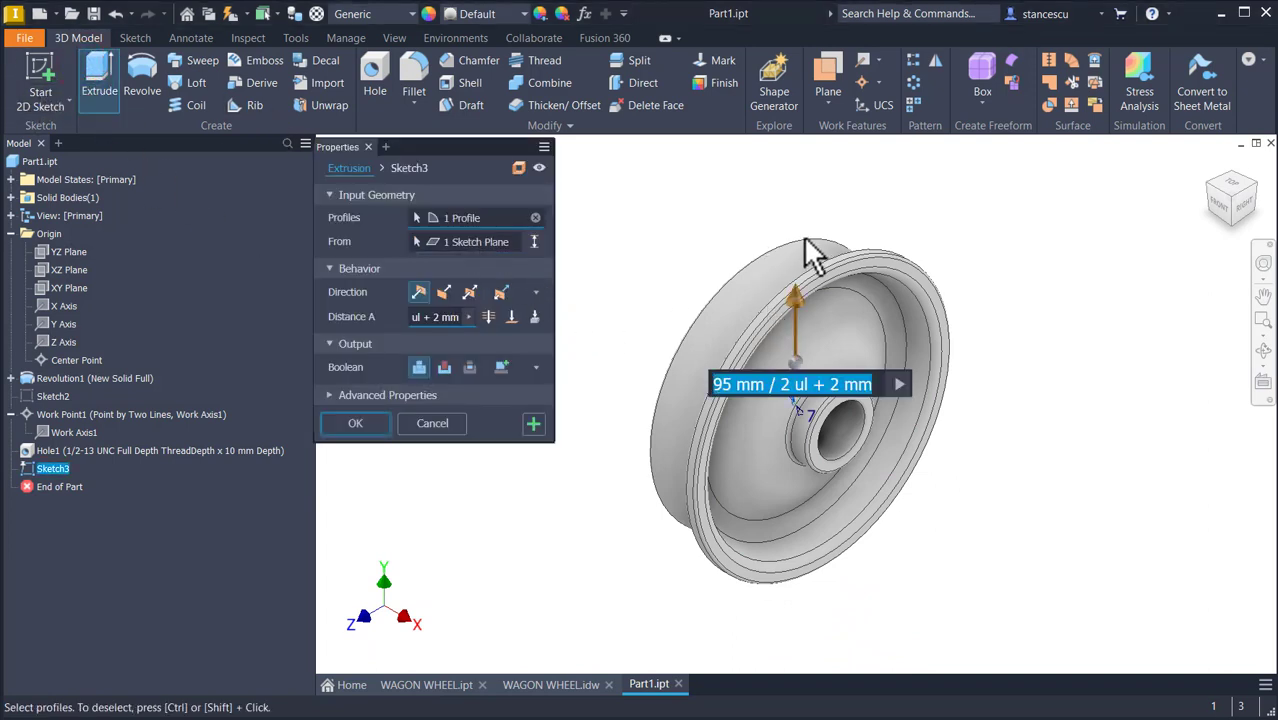
{"action": "left_click", "coordinate": [444, 292]}
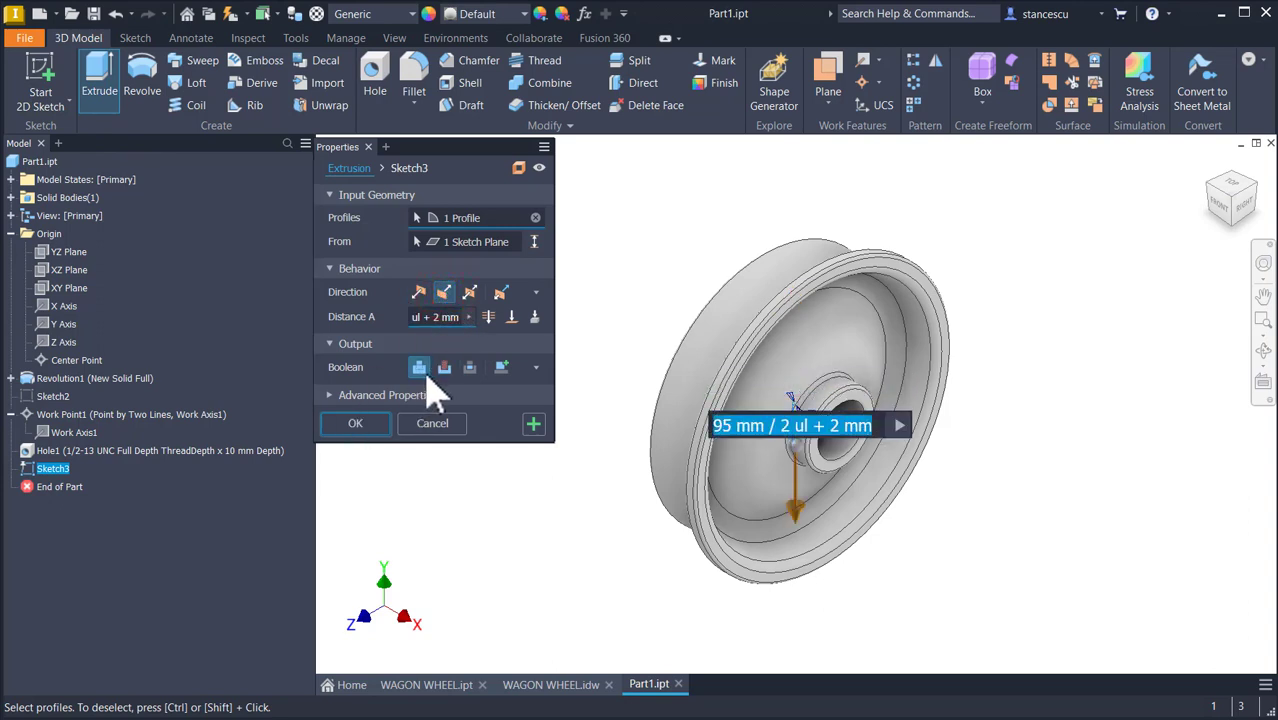
{"action": "left_click", "coordinate": [445, 366]}
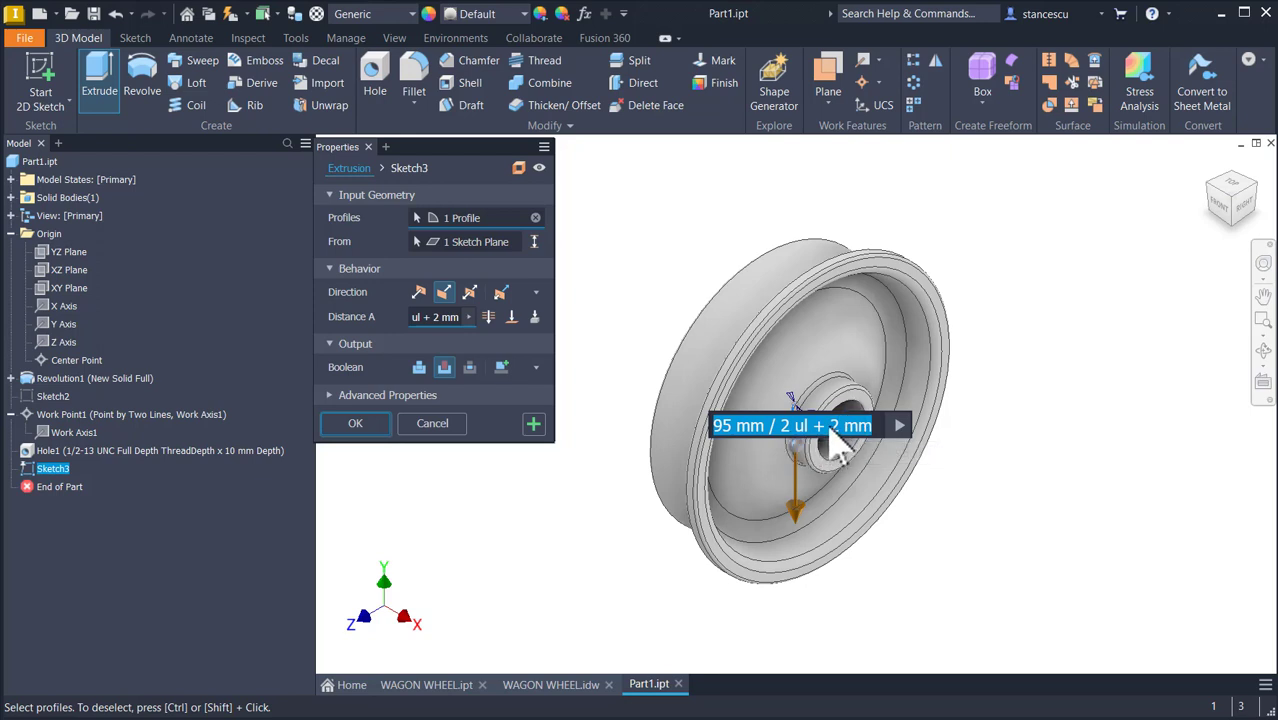
{"action": "left_click", "coordinate": [355, 424]}
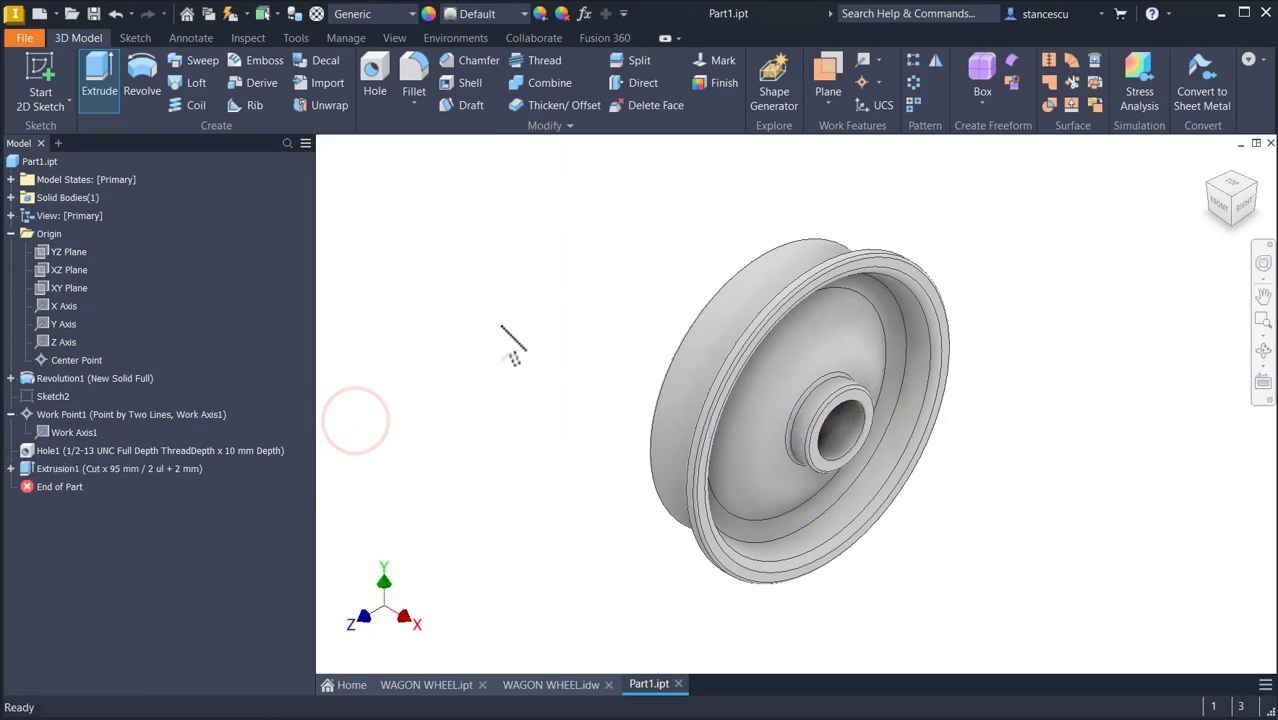
{"action": "key", "text": "F5"}
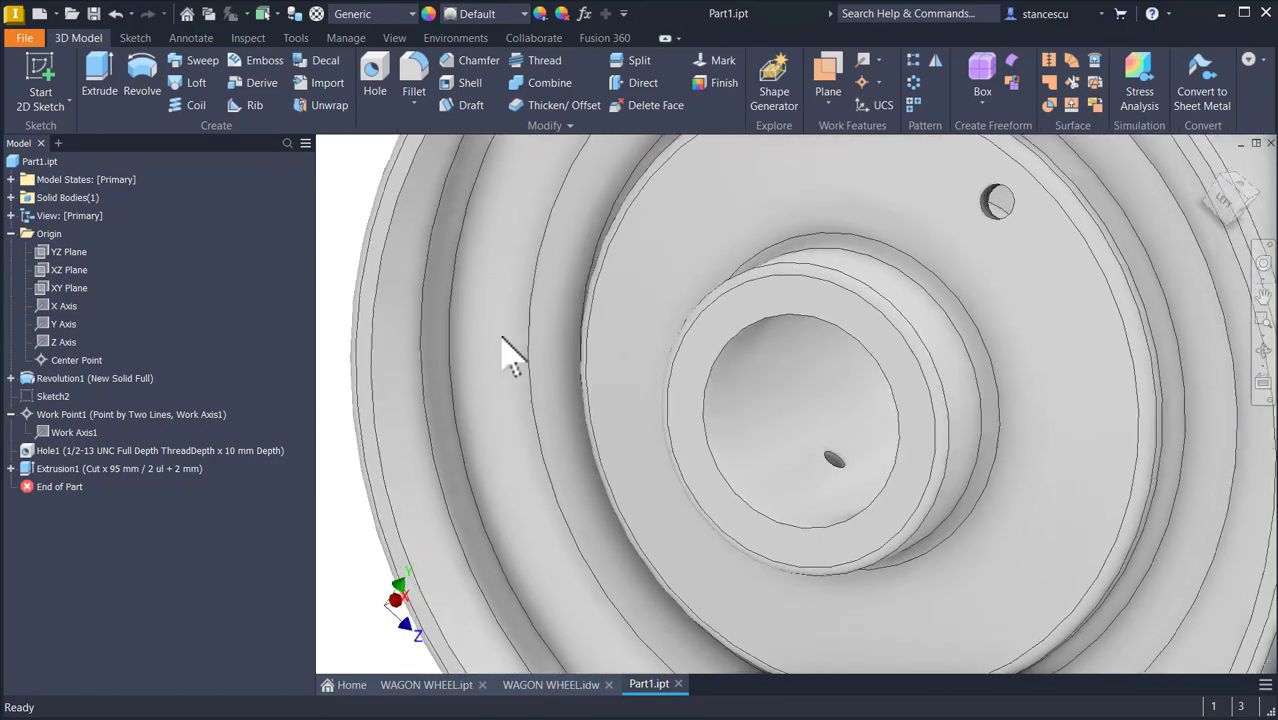
{"action": "key", "text": "F6"}
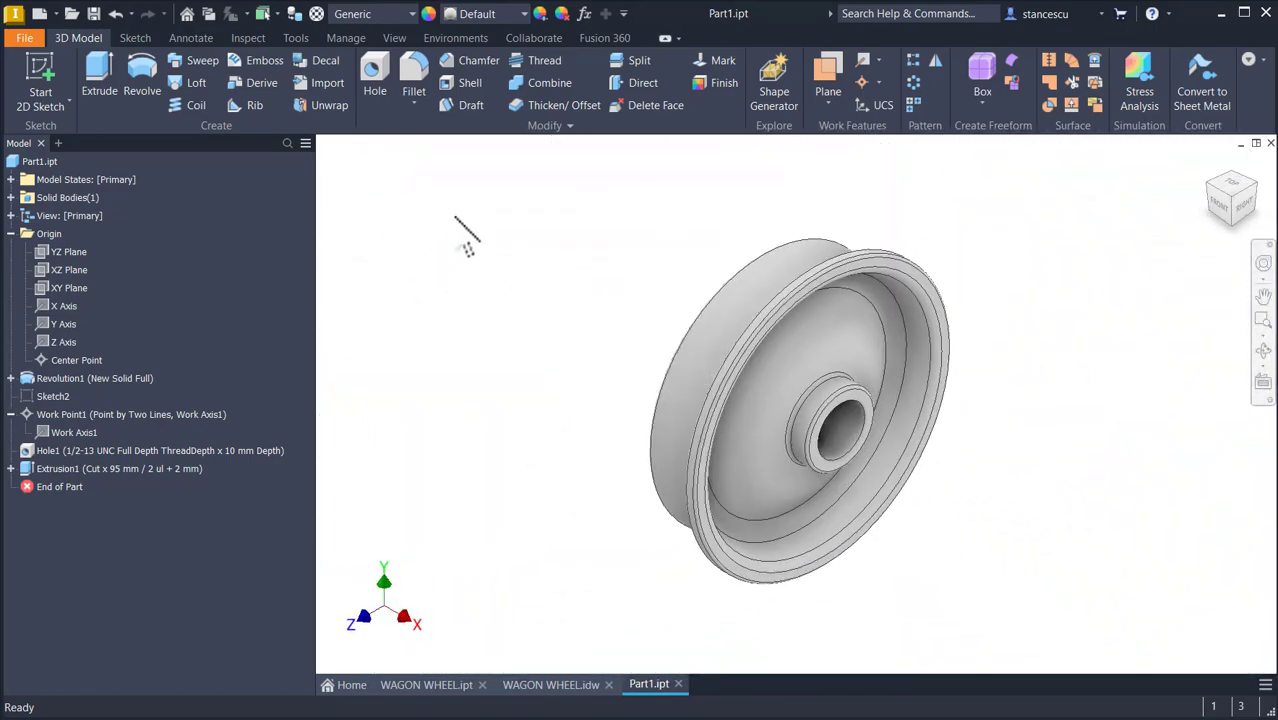
Create a half section view of the part along the XY Plane
{"action": "left_click", "coordinate": [394, 38]}
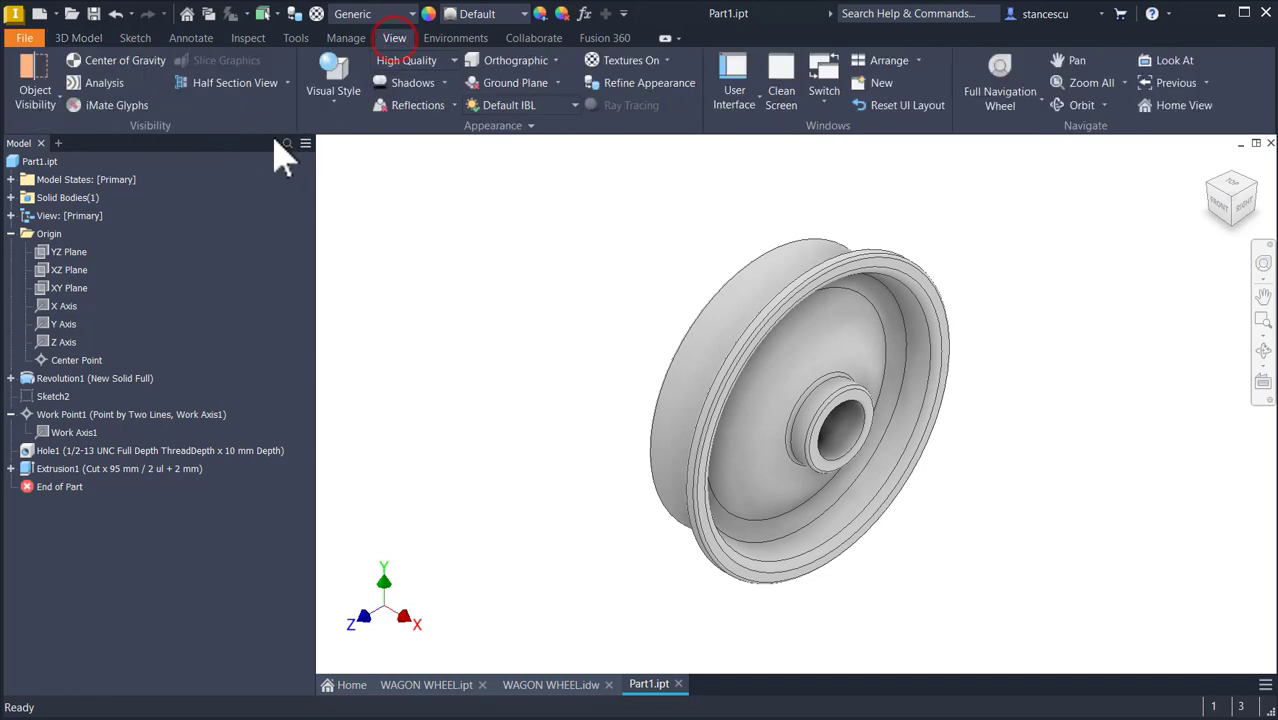
{"action": "left_click", "coordinate": [248, 83]}
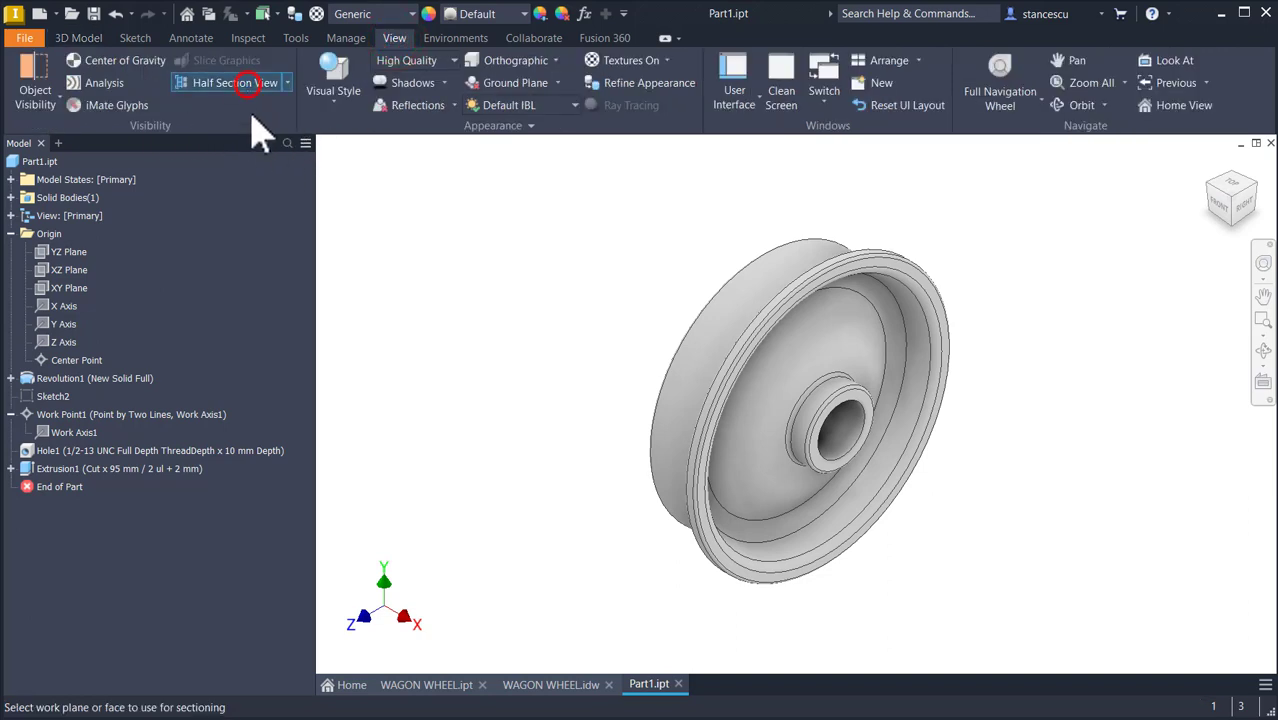
{"action": "left_click", "coordinate": [57, 286]}
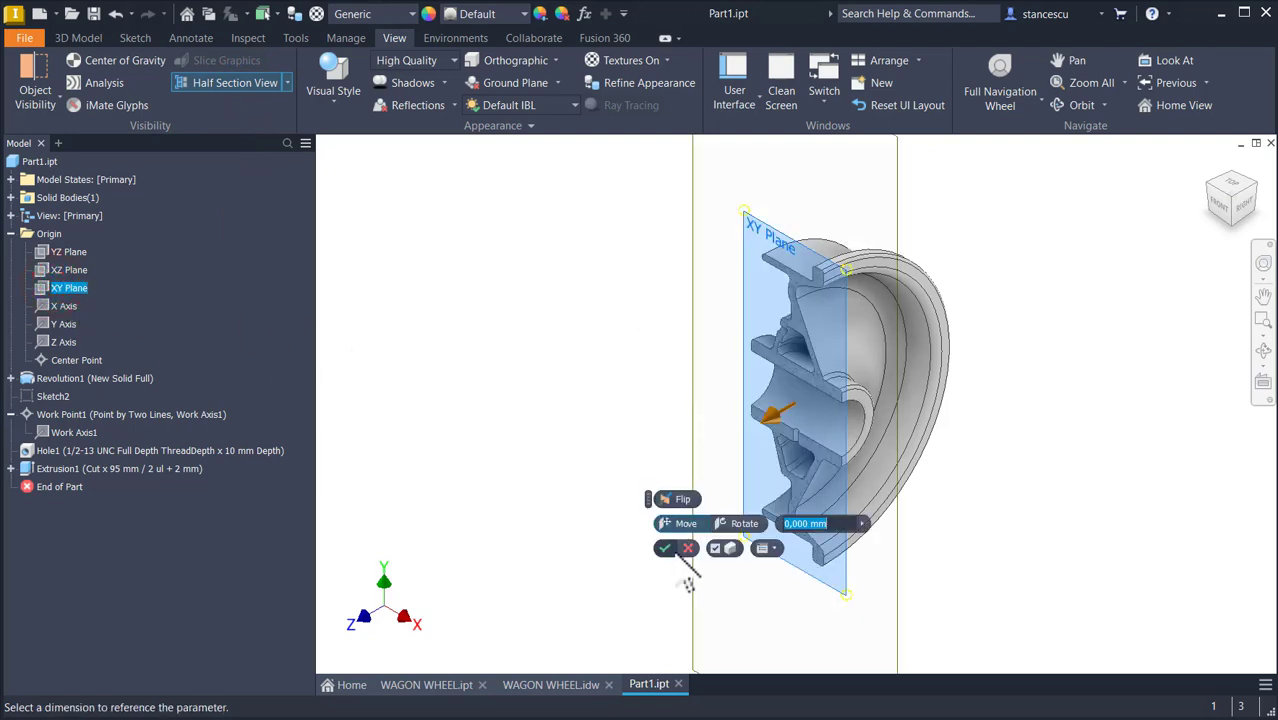
{"action": "left_click", "coordinate": [663, 548]}
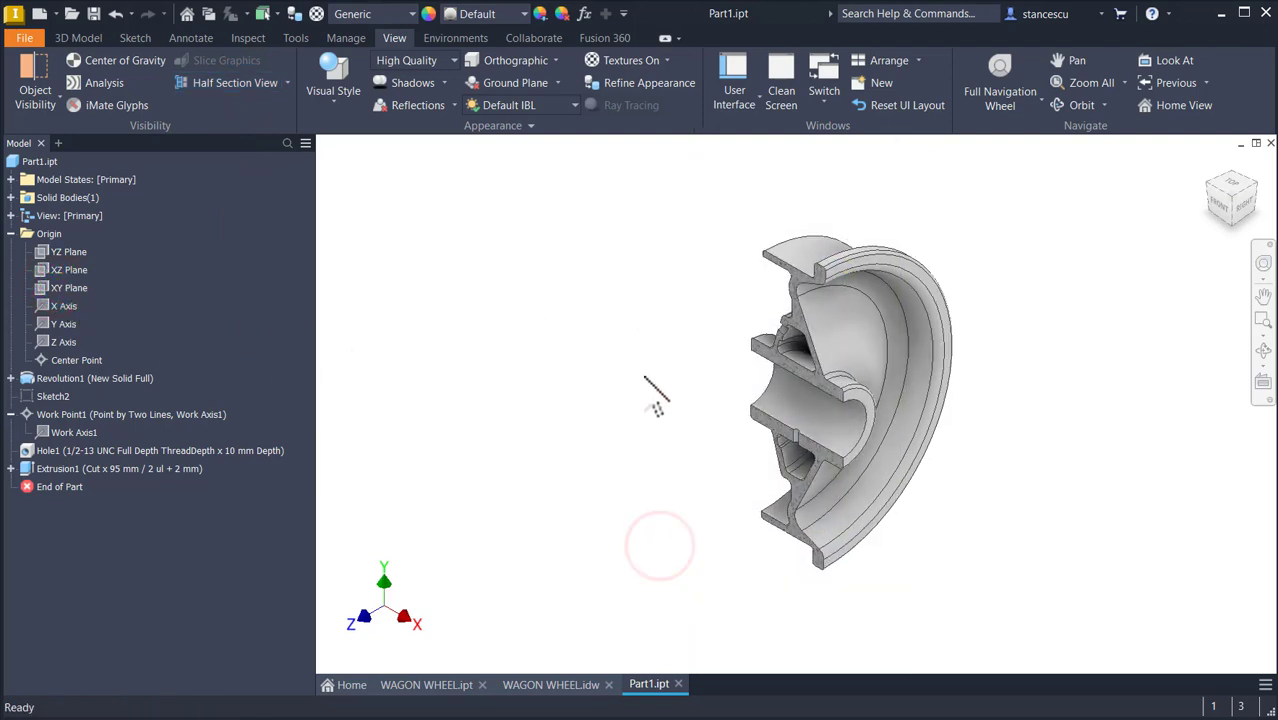
Orbit and zoom around the sectioned hub, then return to the home view
{"action": "scroll", "coordinate": [718, 393], "scroll_direction": "up", "scroll_amount": 10}
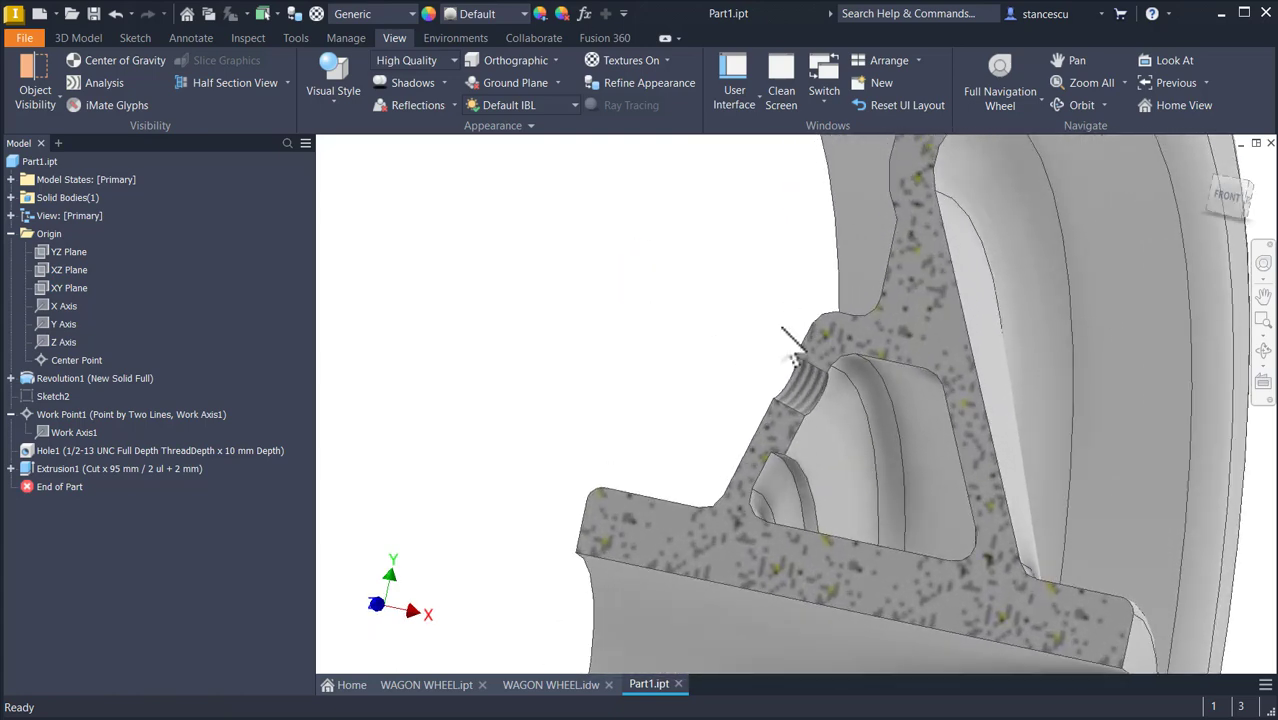
{"action": "middle_click_drag", "start_coordinate": [862, 410], "coordinate": [1078, 528], "text": "shift"}
{"action": "scroll", "coordinate": [1067, 490], "scroll_direction": "down", "scroll_amount": 5}
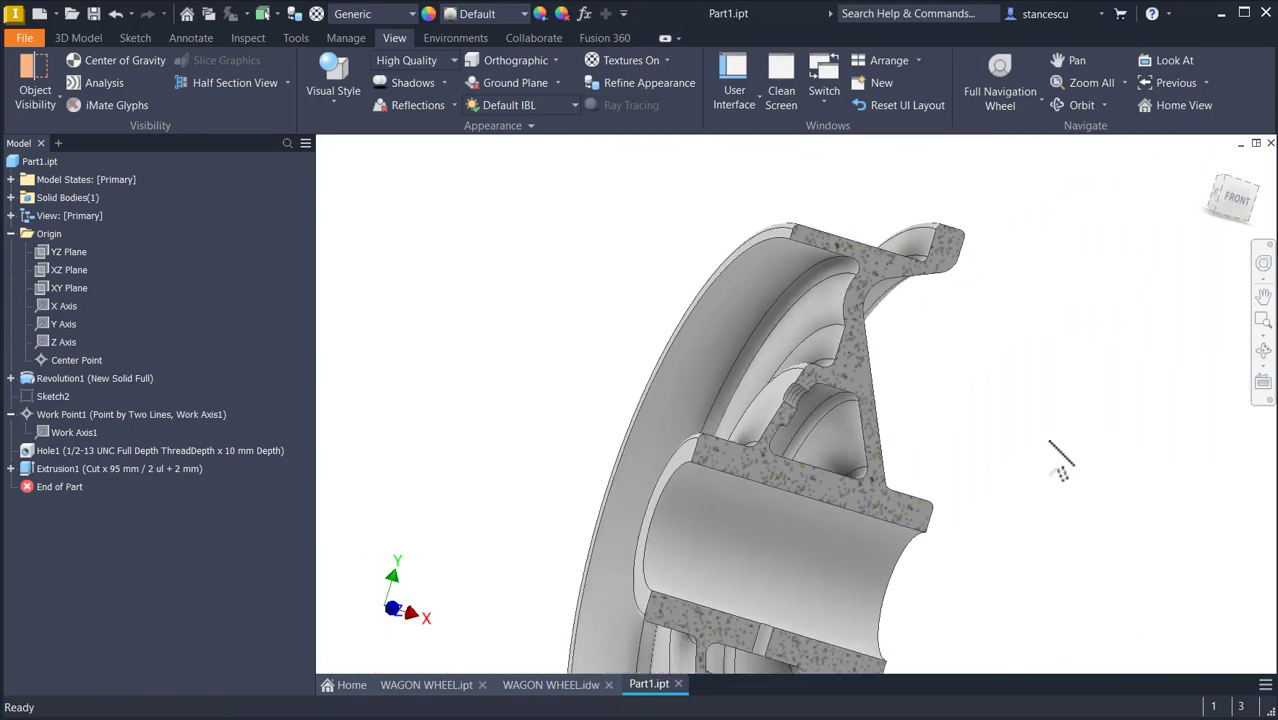
{"action": "middle_click_drag", "start_coordinate": [1056, 448], "coordinate": [776, 565], "text": "shift"}
{"action": "scroll", "coordinate": [800, 556], "scroll_direction": "up", "scroll_amount": 3}
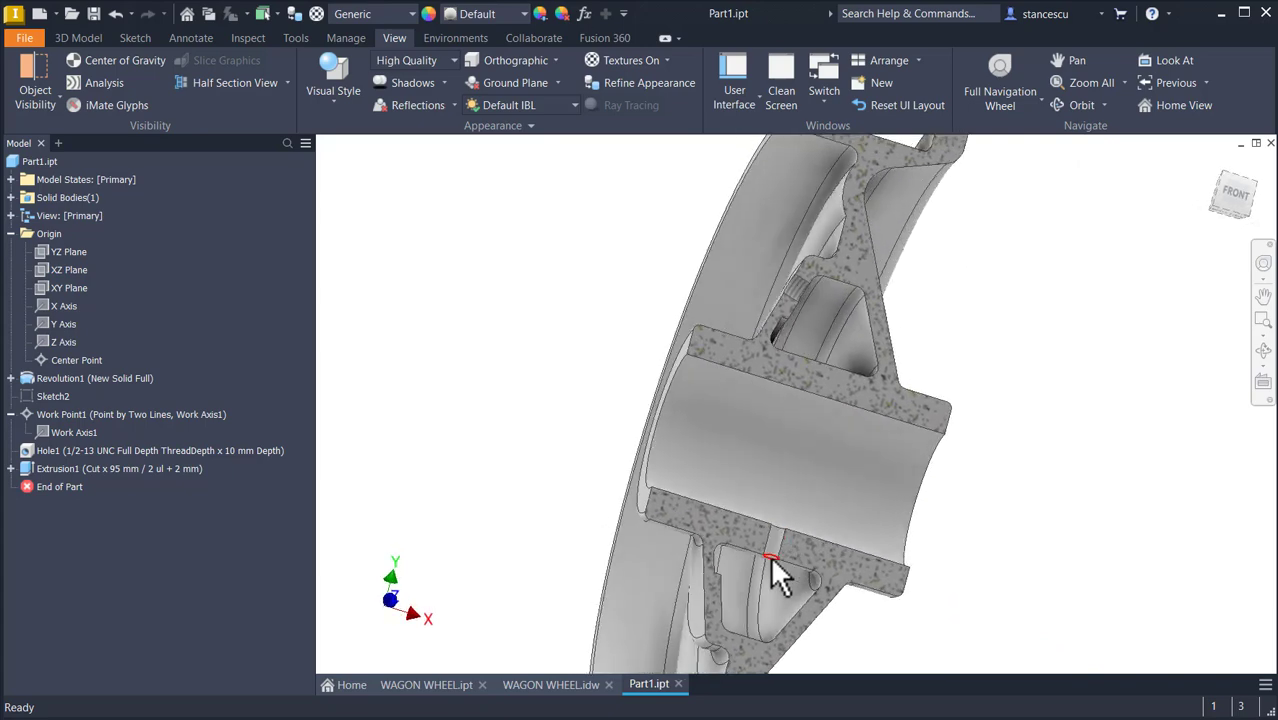
{"action": "middle_click_drag", "start_coordinate": [755, 655], "coordinate": [750, 673], "text": "shift"}
{"action": "scroll", "coordinate": [1010, 479], "scroll_direction": "down", "scroll_amount": 3}
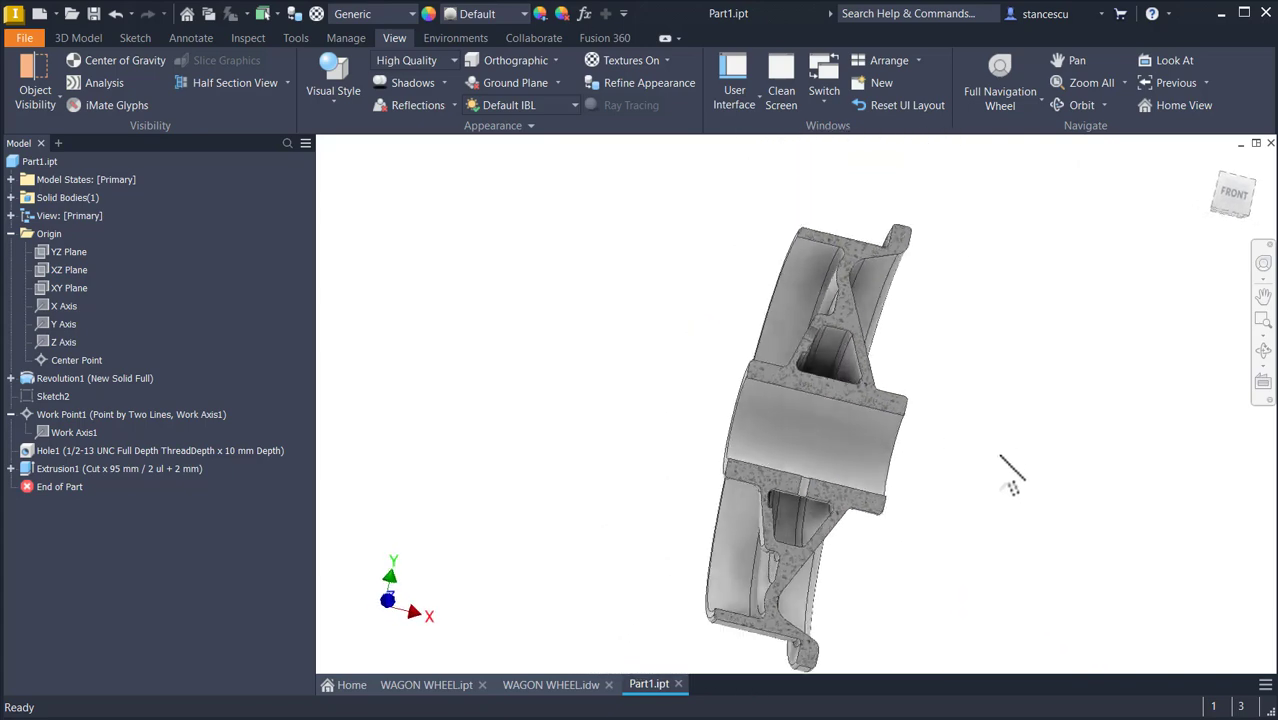
{"action": "middle_click_drag", "start_coordinate": [1010, 479], "coordinate": [724, 430], "text": "shift"}
{"action": "scroll", "coordinate": [998, 440], "scroll_direction": "up", "scroll_amount": 3}
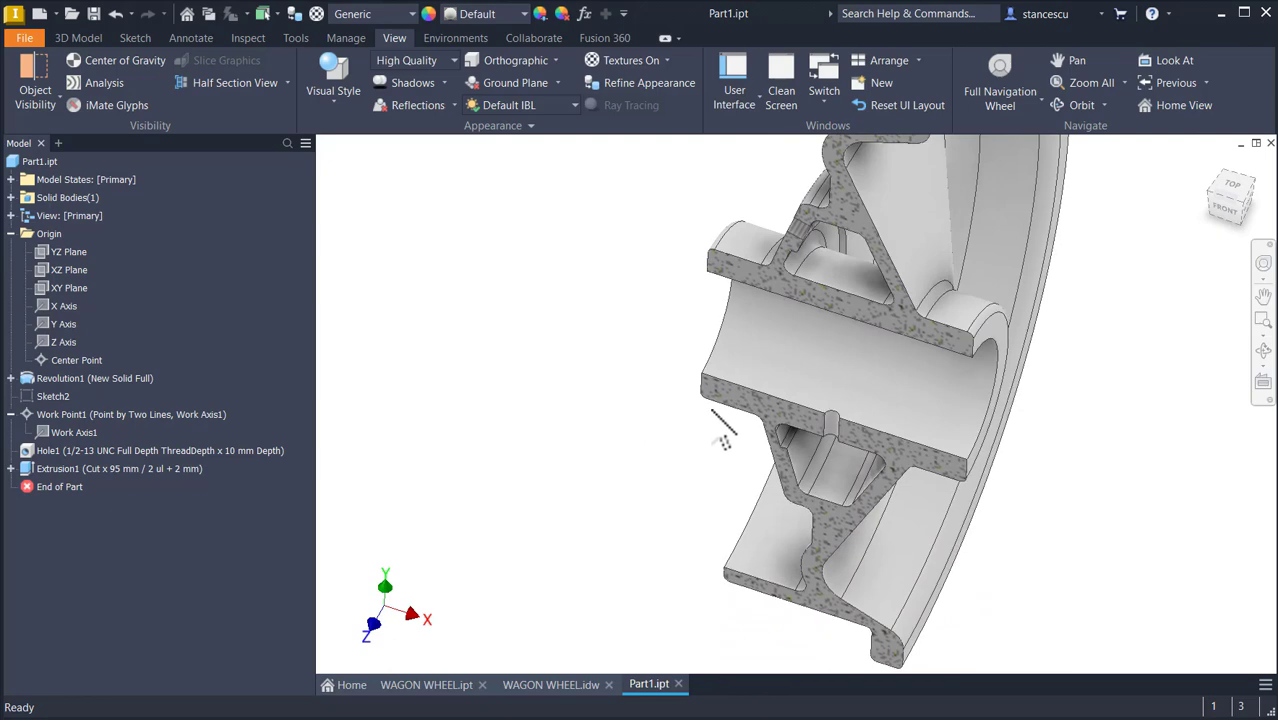
{"action": "key", "text": "F6"}
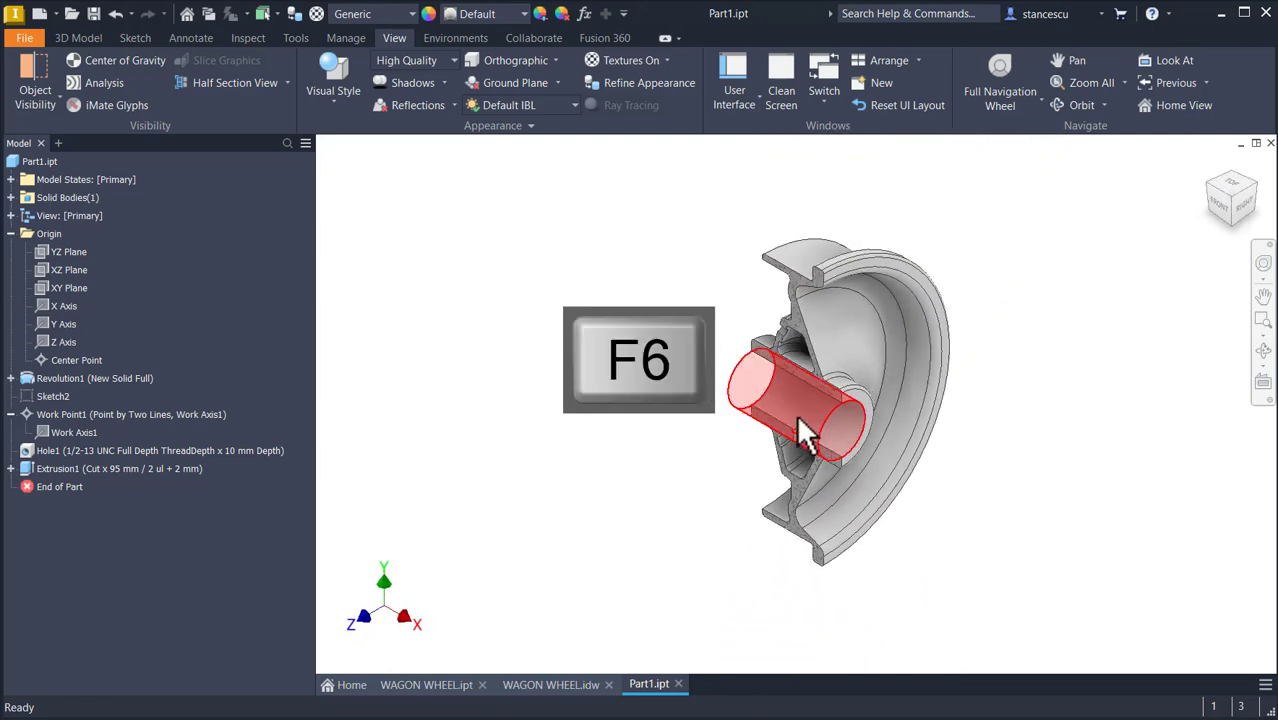
{"action": "scroll", "coordinate": [818, 455], "scroll_direction": "up", "scroll_amount": 3}
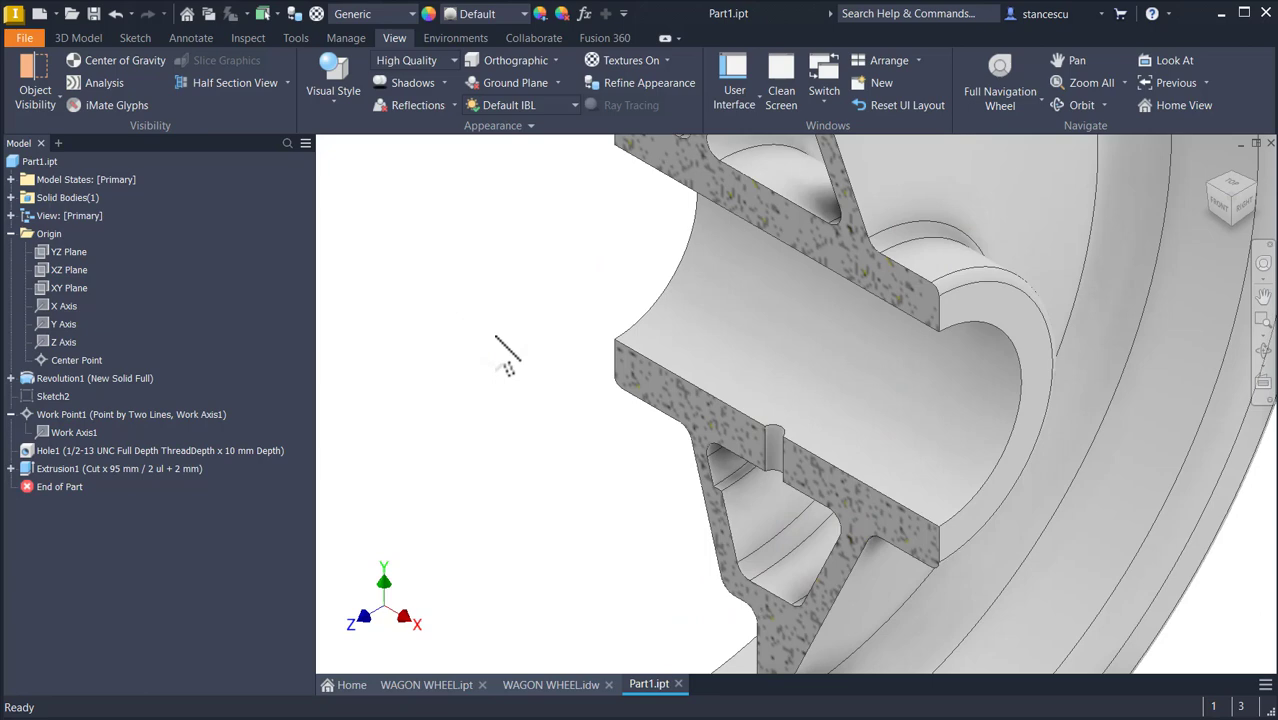
{"action": "key", "text": "Home"}
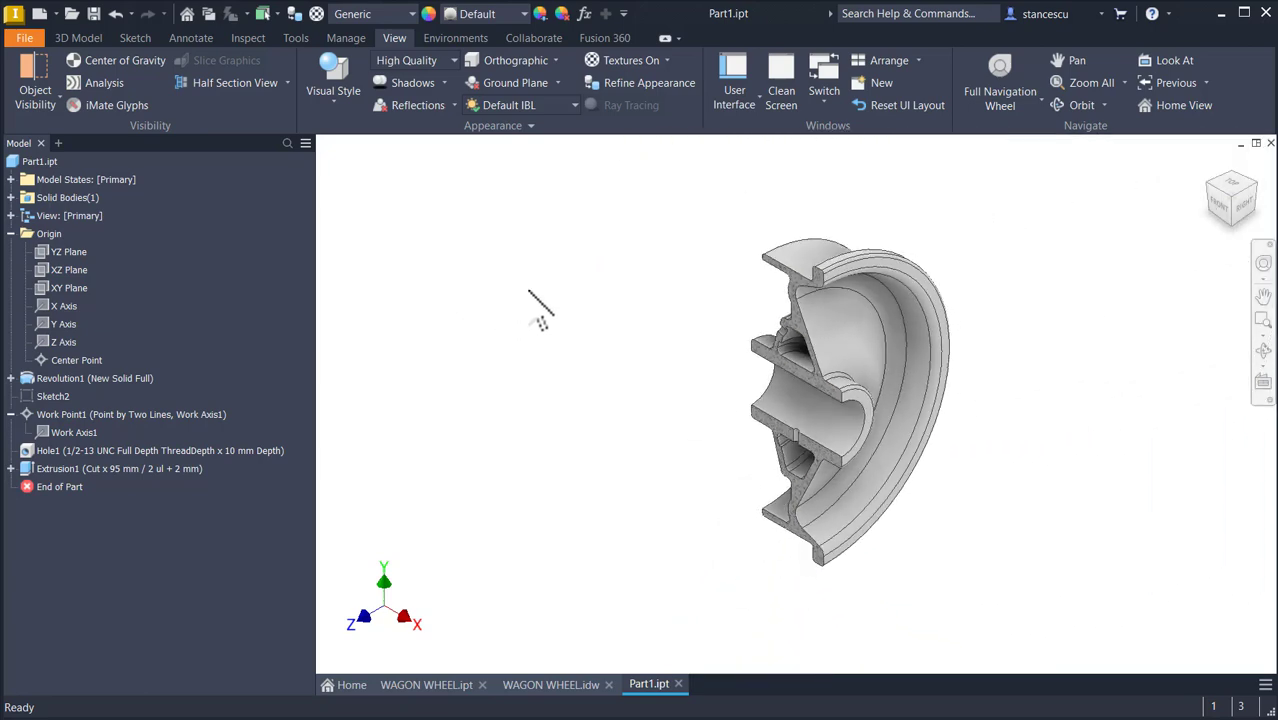
Delete the section view so the full wheel is shown
{"action": "left_click", "coordinate": [287, 83]}
{"action": "left_click", "coordinate": [266, 226]}
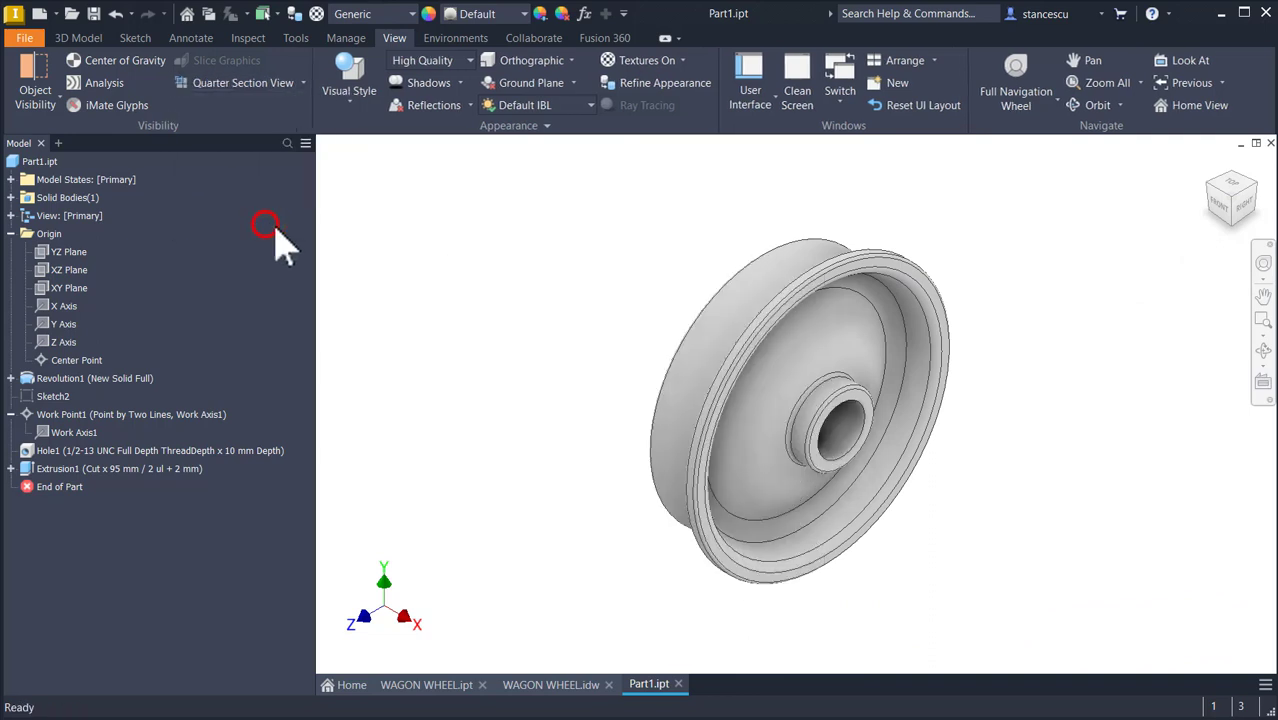
{"action": "left_click", "coordinate": [451, 236]}
Collapse Work Point1 and bring up the context menu for Part1.ipt in the browser
{"action": "left_click", "coordinate": [10, 414]}
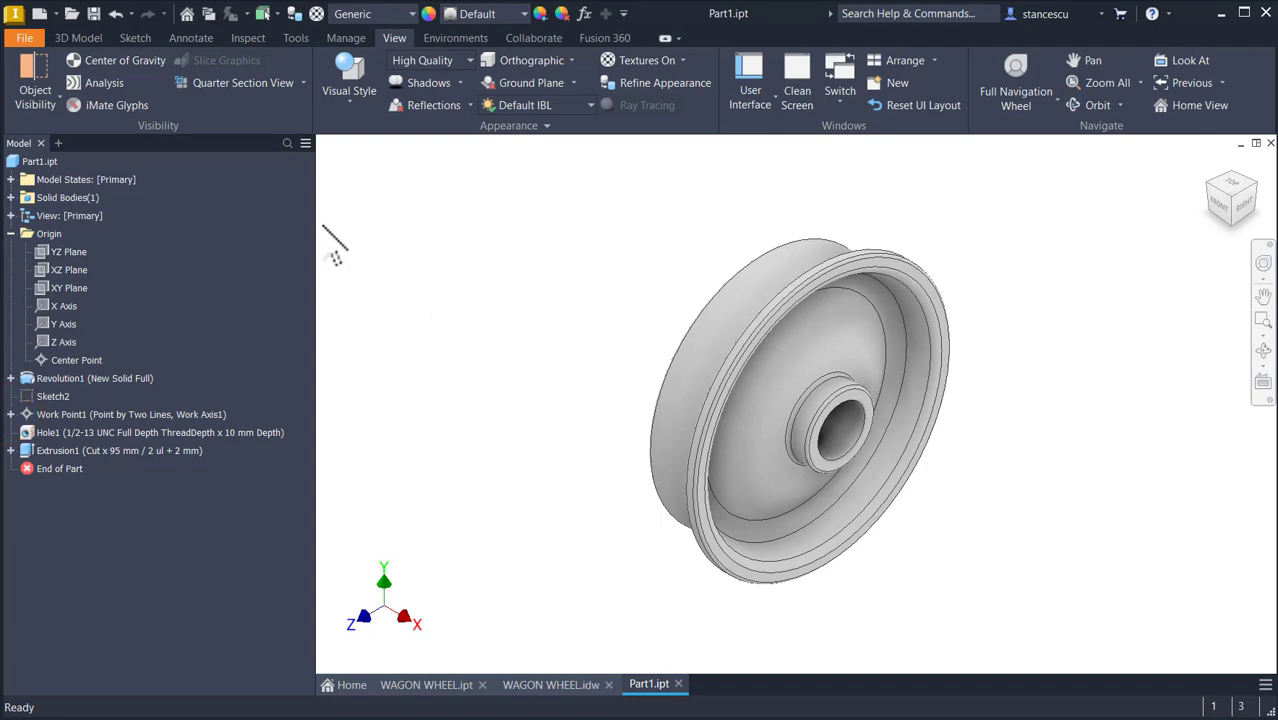
{"action": "left_click", "coordinate": [25, 162]}
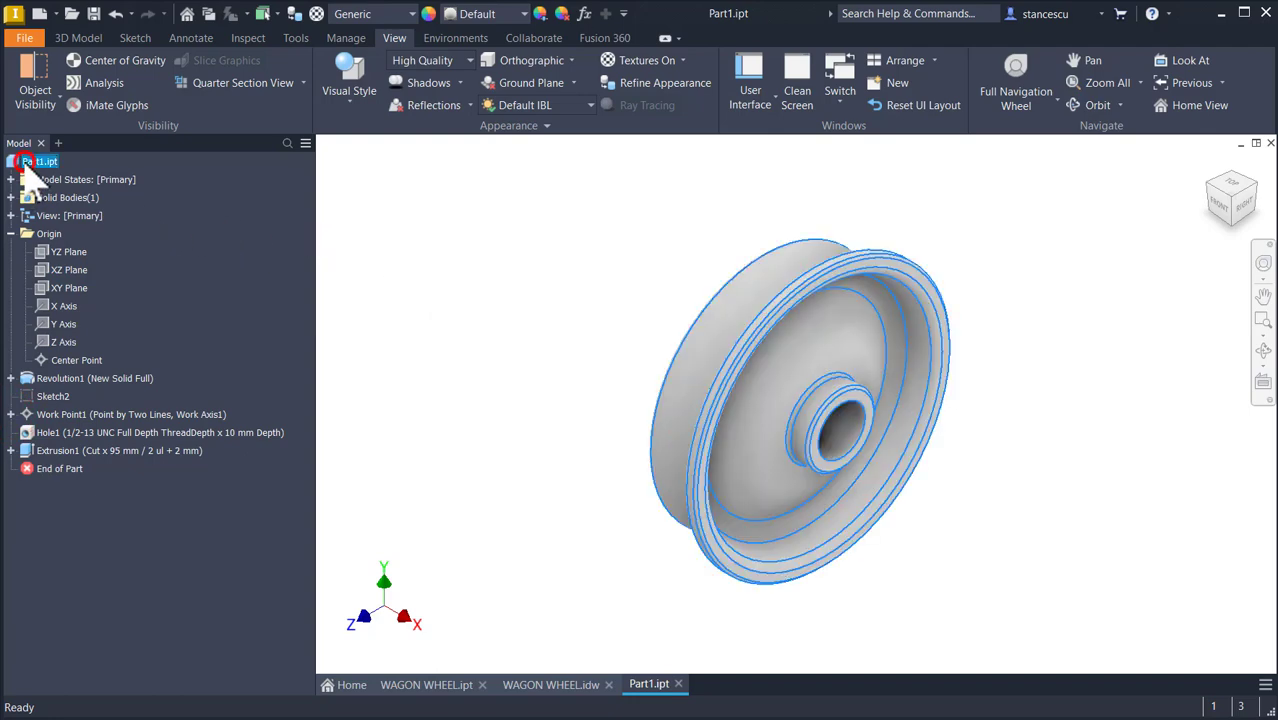
{"action": "right_click", "coordinate": [27, 164]}
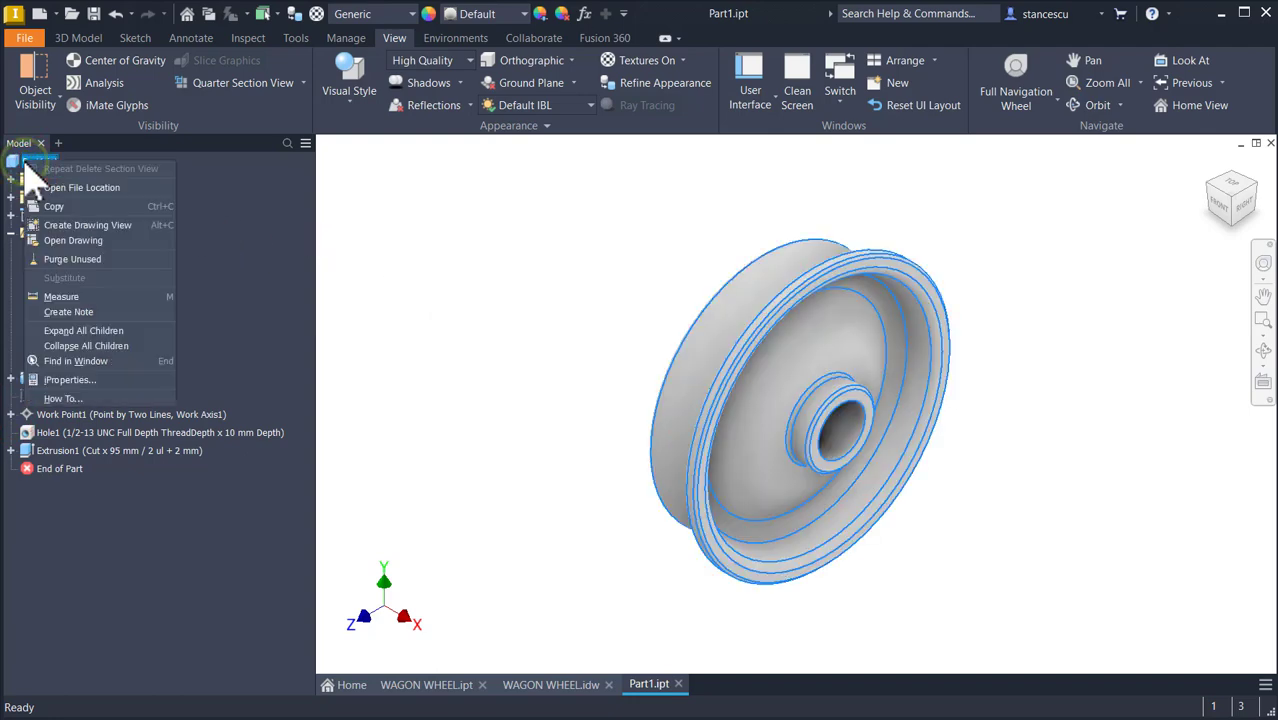
Update Part1.ipt's physical iProperties and copy the 2382234,706 mm^3 volume value
{"action": "left_click", "coordinate": [80, 381]}
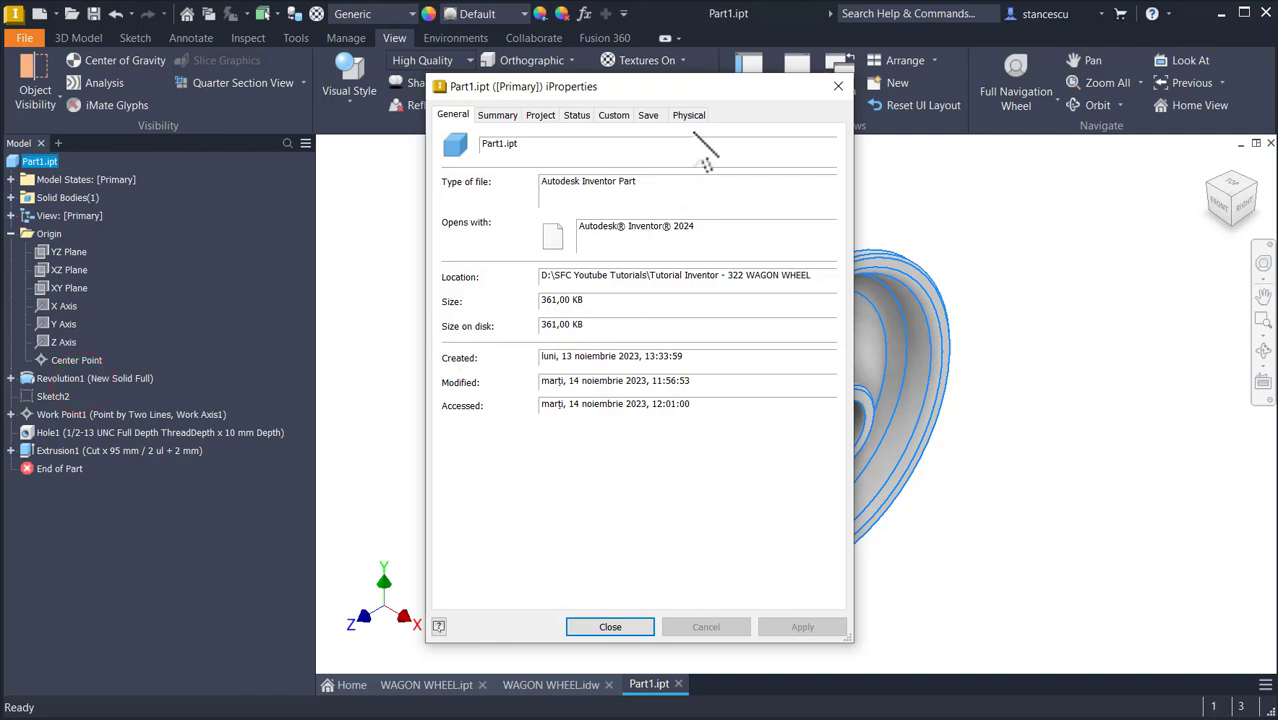
{"action": "left_click", "coordinate": [688, 115]}
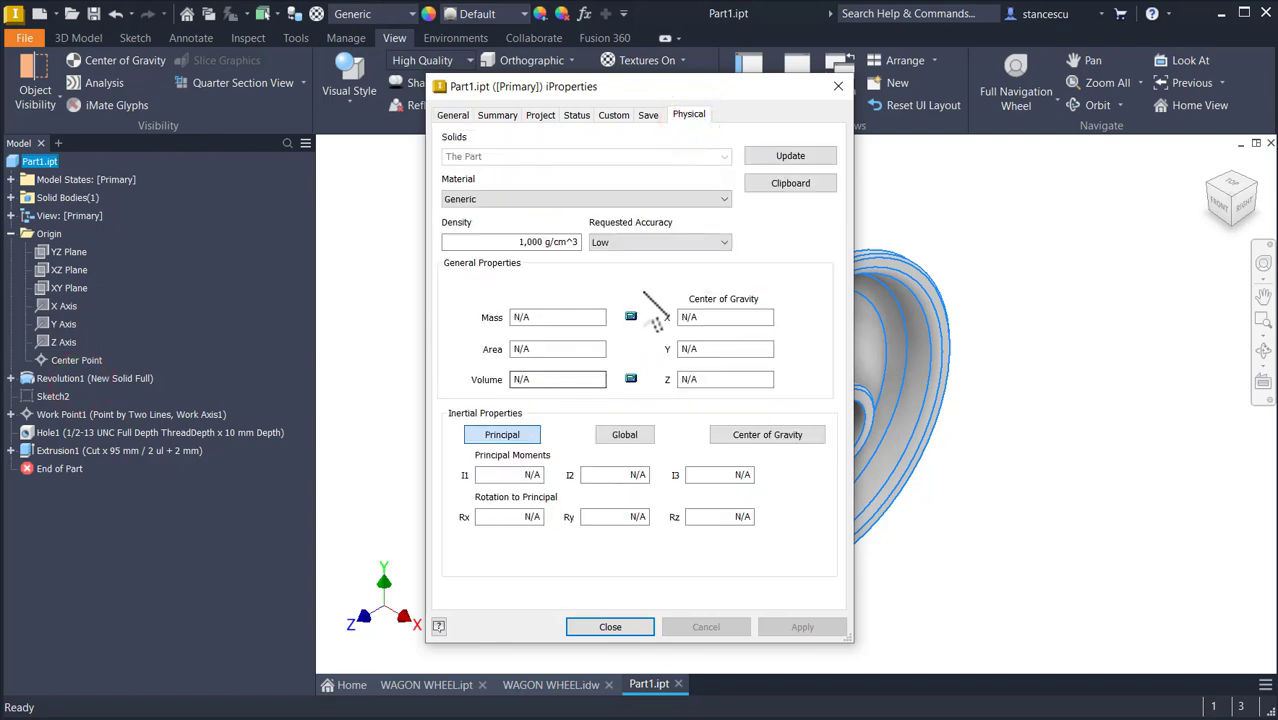
{"action": "left_click", "coordinate": [786, 157]}
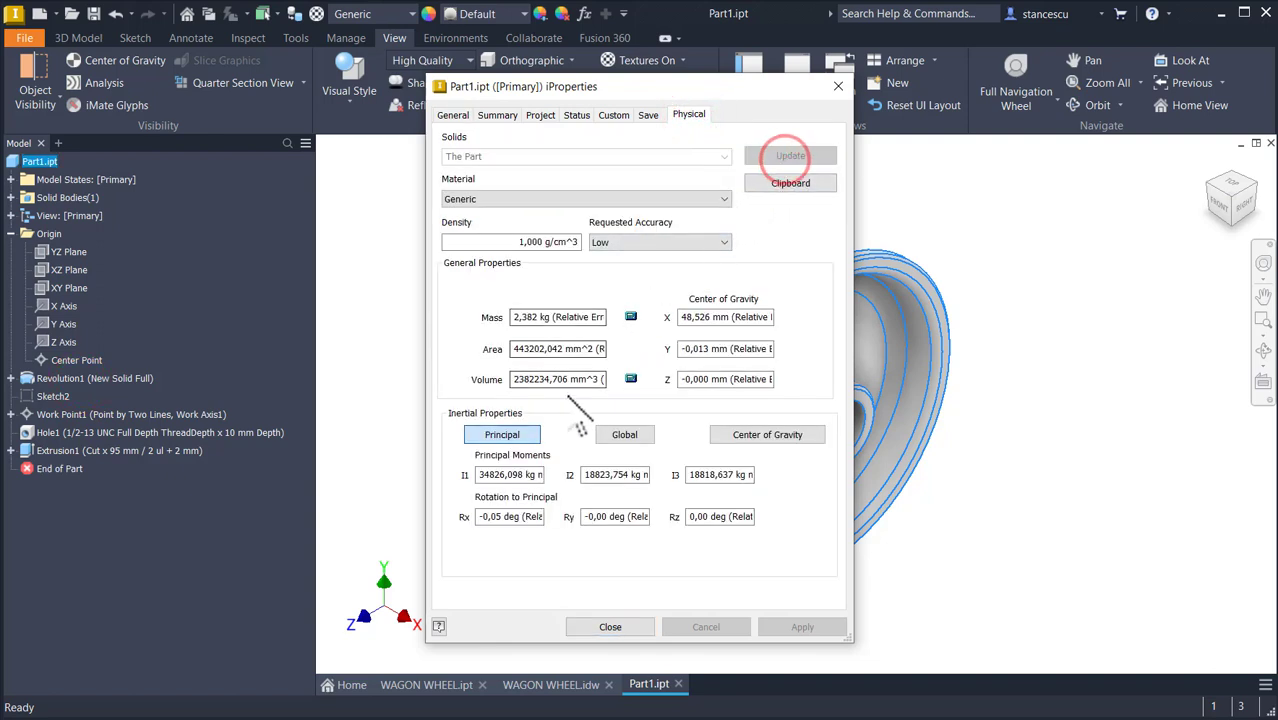
{"action": "double_click", "coordinate": [596, 376]}
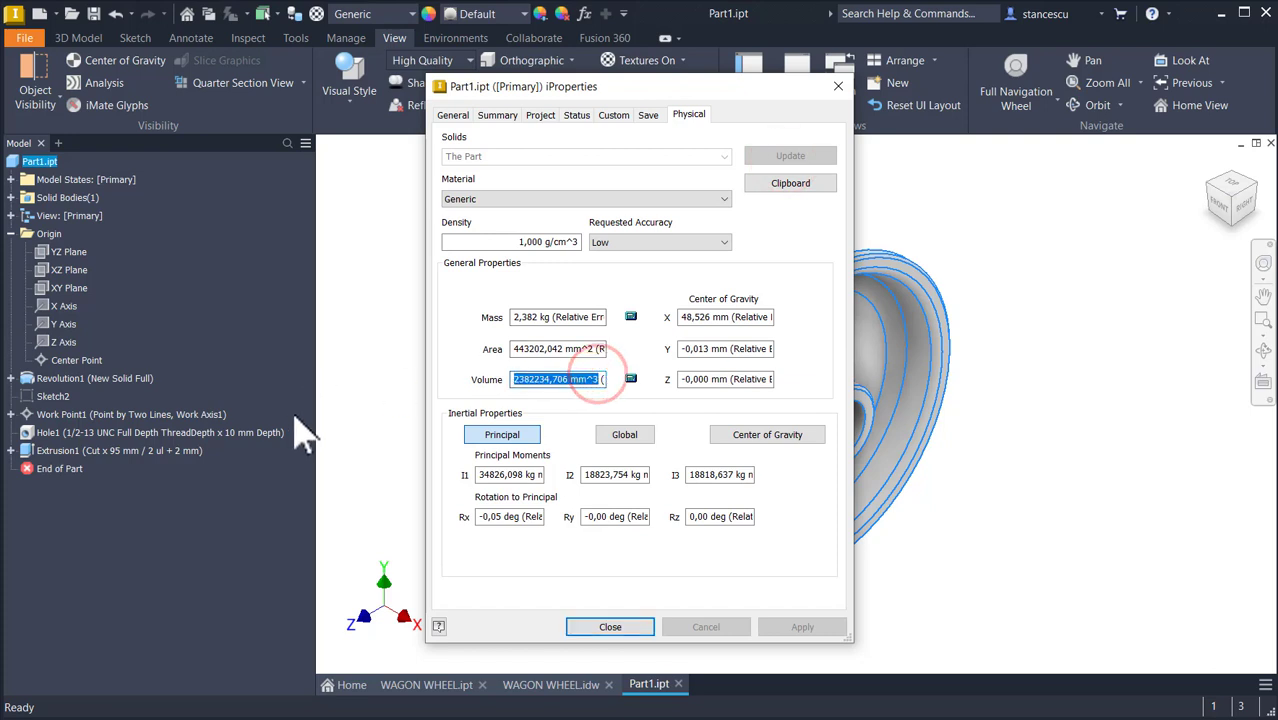
{"action": "key", "text": "ctrl+c"}
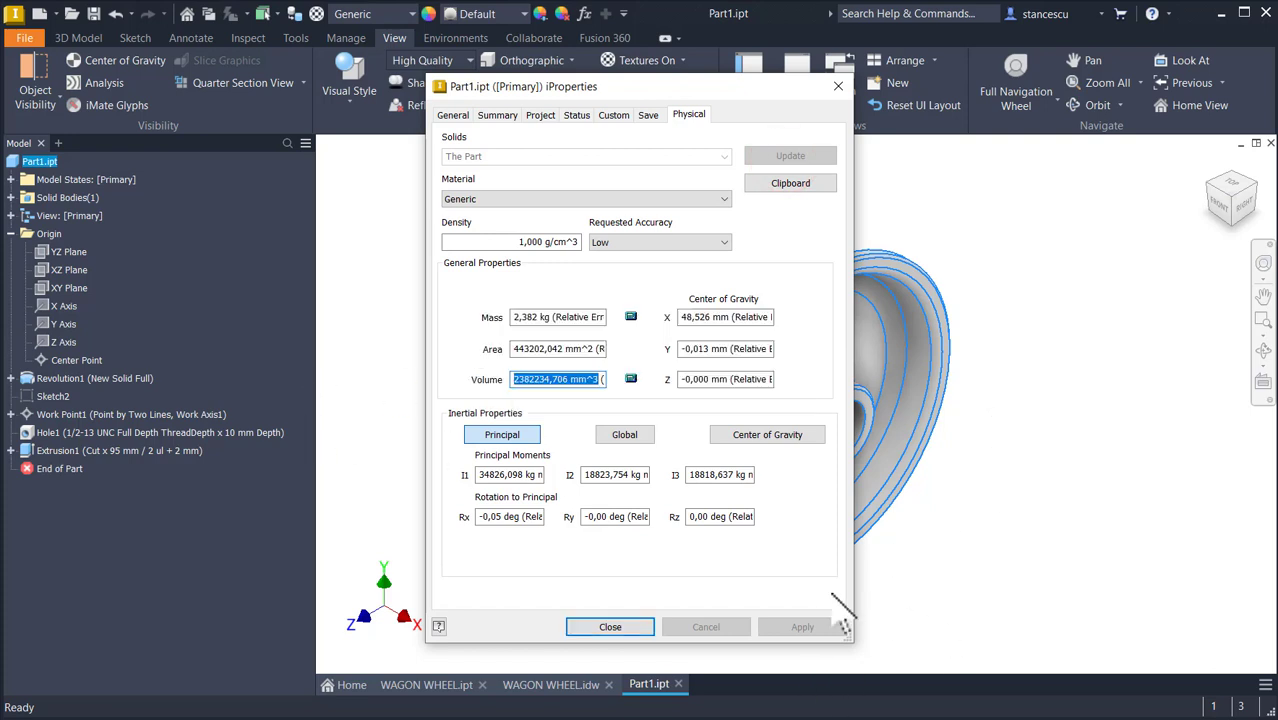
{"action": "left_click", "coordinate": [635, 625]}
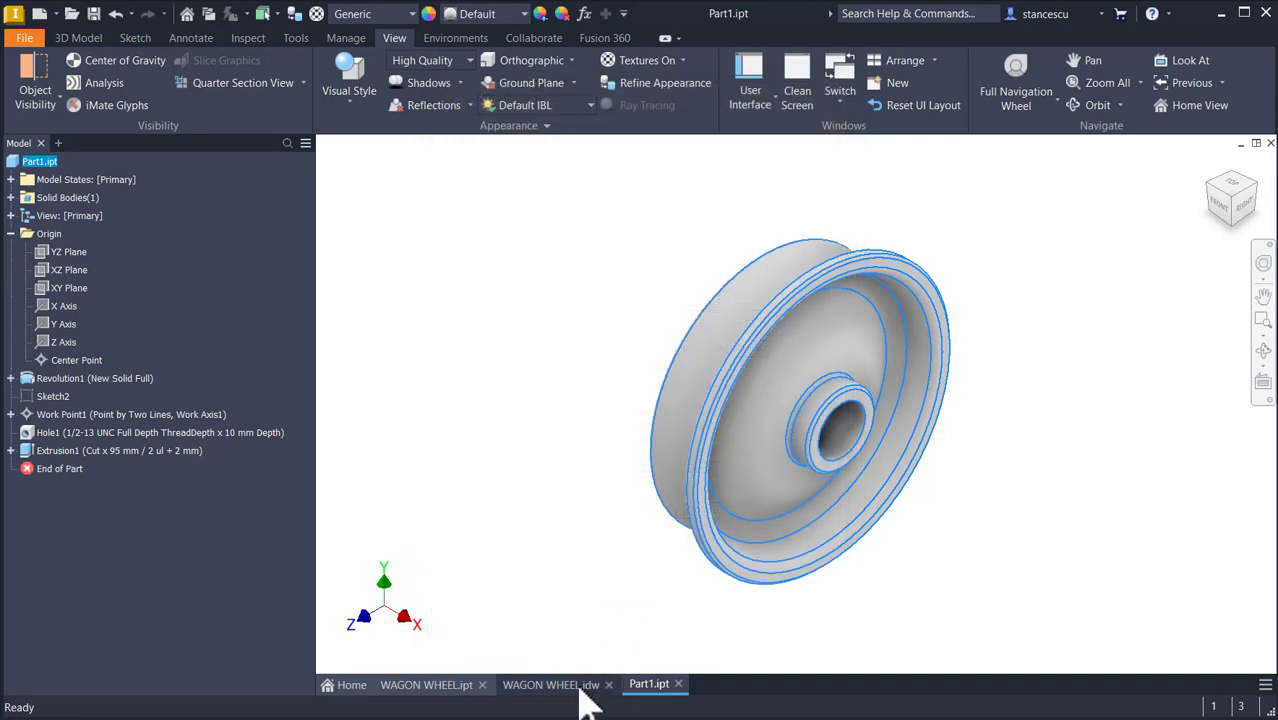
In the WAGON WHEEL drawing, edit the Volume note and paste the copied volume on a new line
{"action": "left_click", "coordinate": [580, 688]}
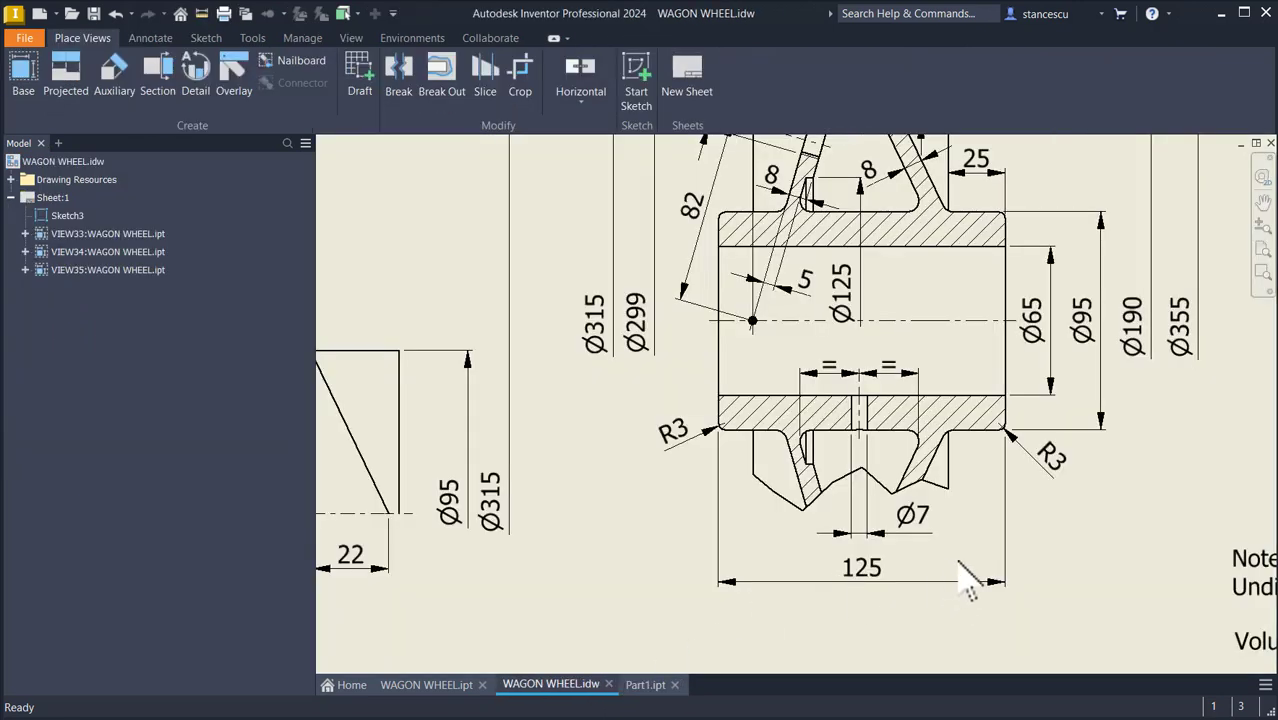
{"action": "left_click", "coordinate": [1007, 543]}
{"action": "left_click", "coordinate": [1020, 560]}
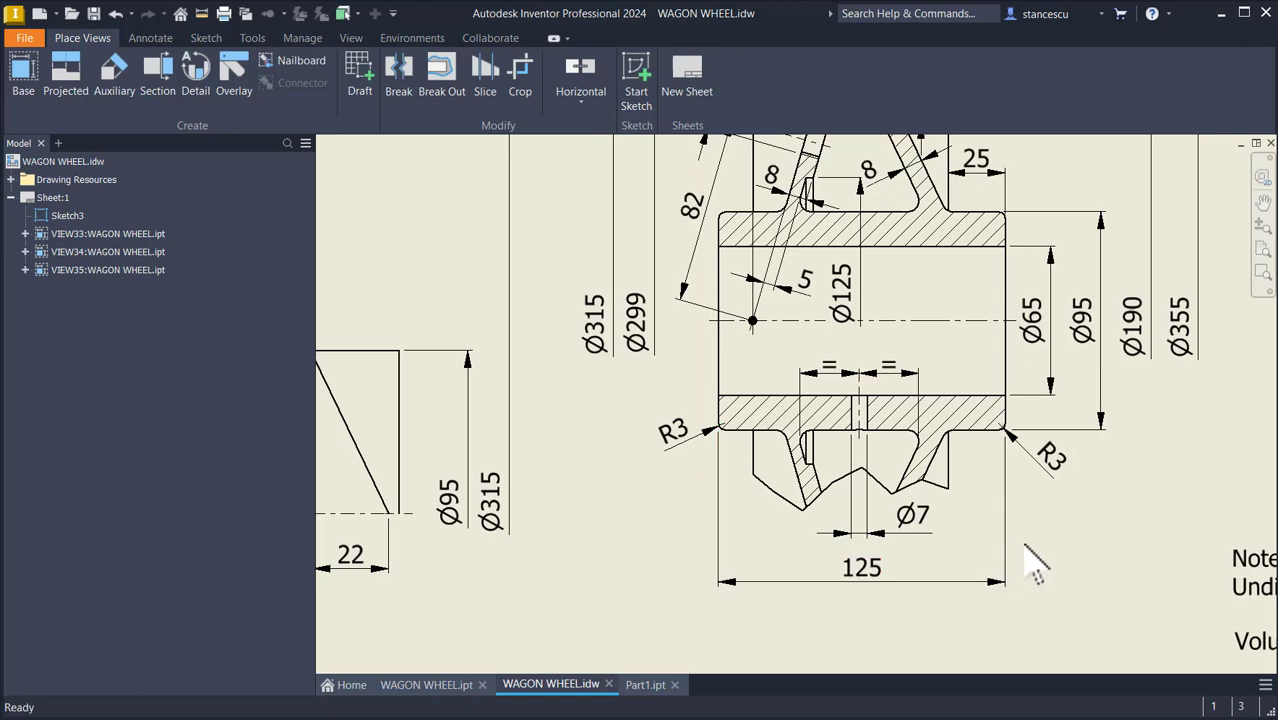
{"action": "key", "text": "Home"}
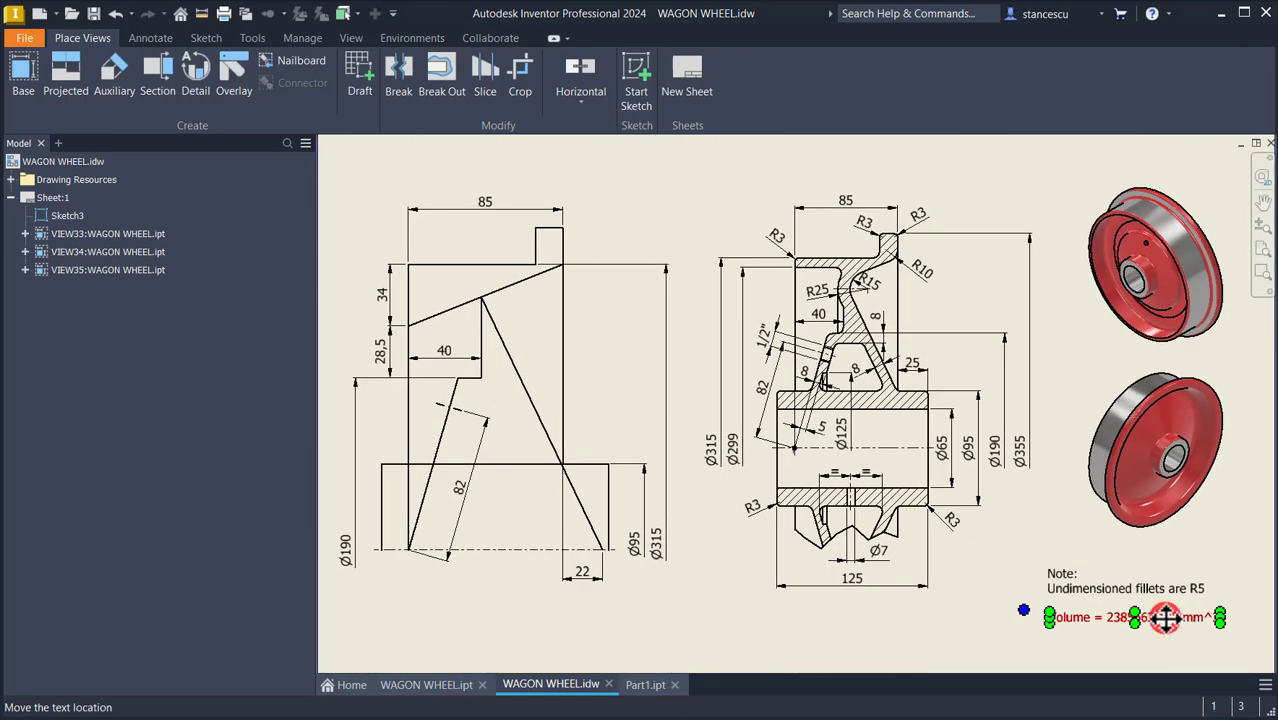
{"action": "double_click", "coordinate": [1165, 617]}
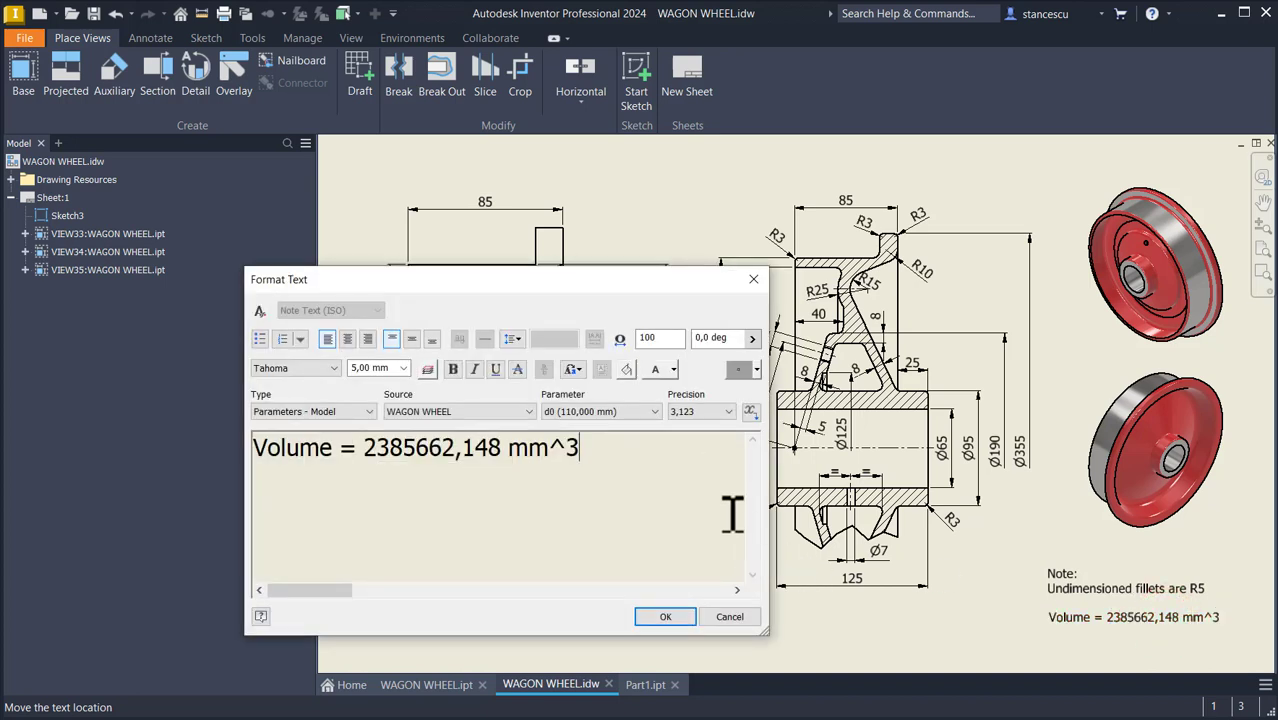
{"action": "key", "text": "Return"}
{"action": "key", "text": "ctrl+v"}
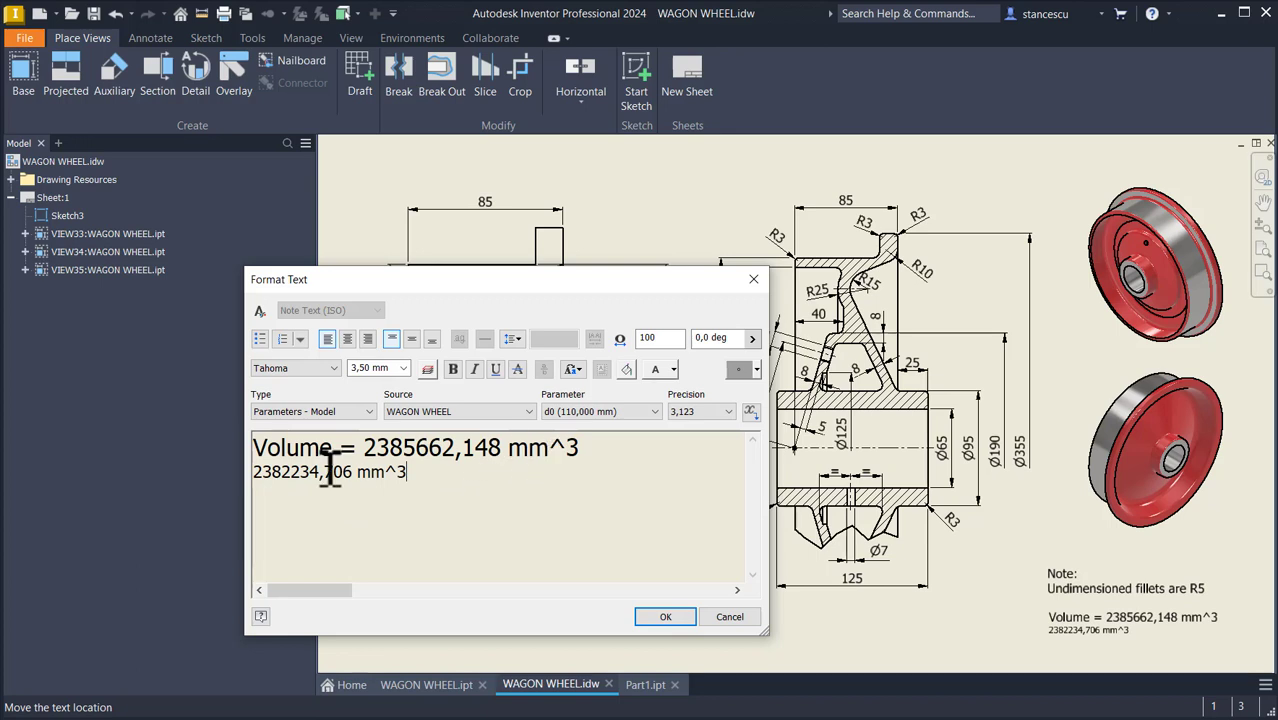
Replace the old volume with the new value at 5 mm text height and confirm the note
{"action": "left_click_drag", "start_coordinate": [365, 447], "coordinate": [588, 450]}
{"action": "key", "text": "Delete"}
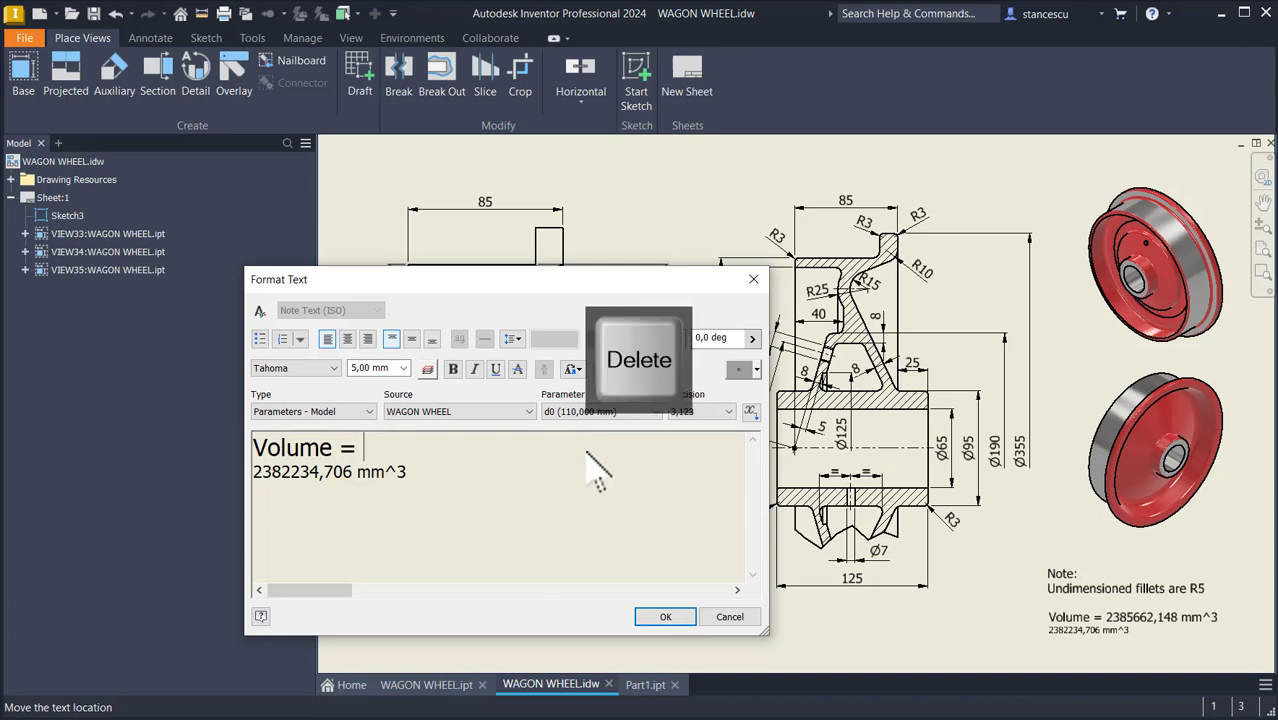
{"action": "key", "text": "Delete"}
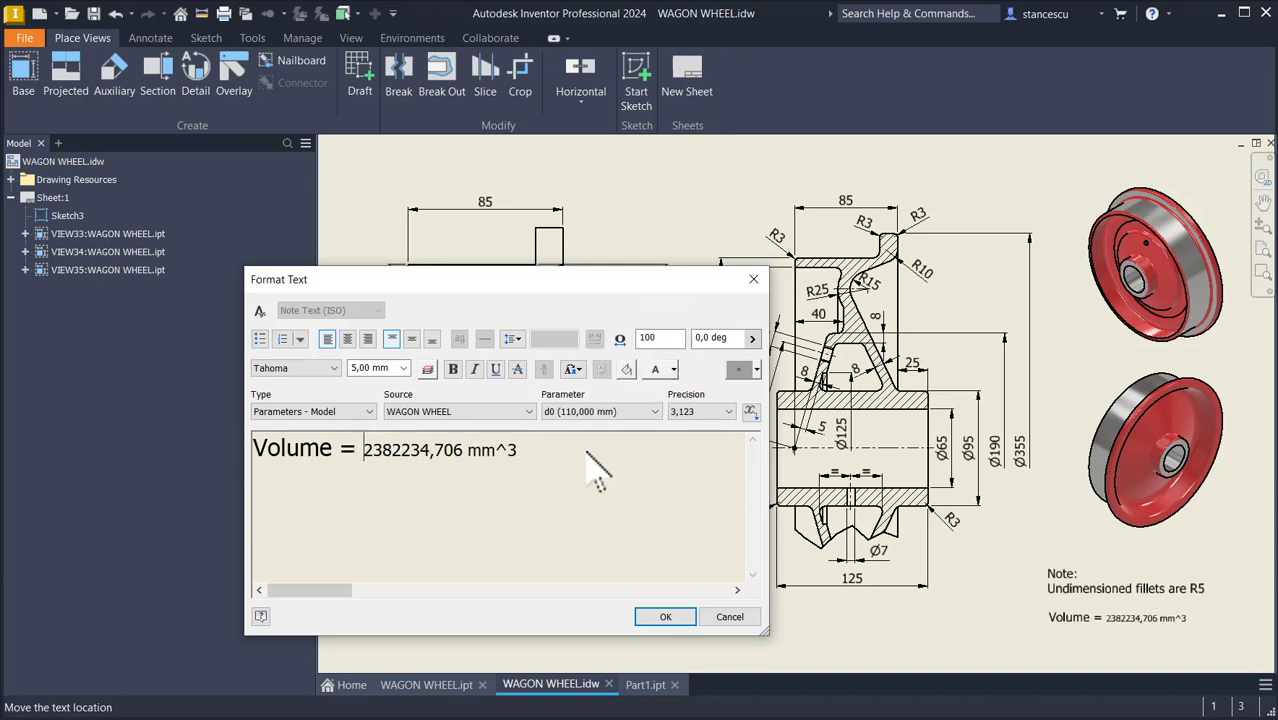
{"action": "key", "text": "shift+End"}
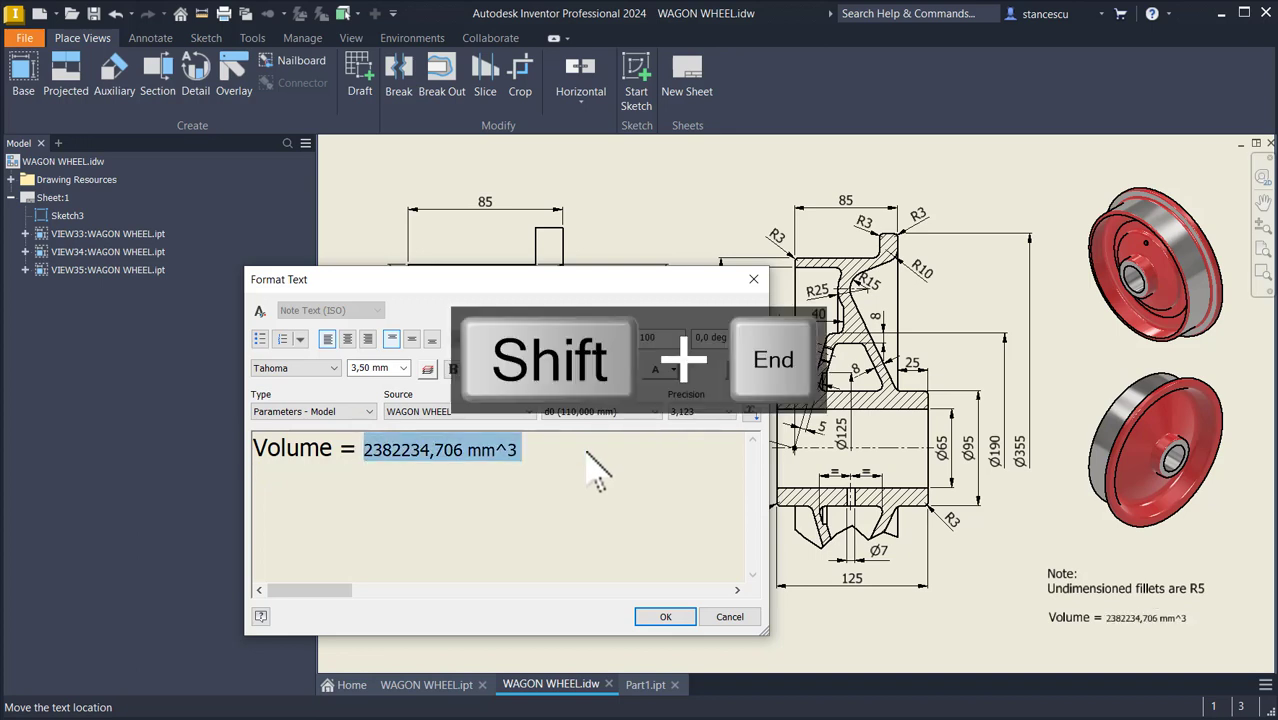
{"action": "left_click", "coordinate": [402, 368]}
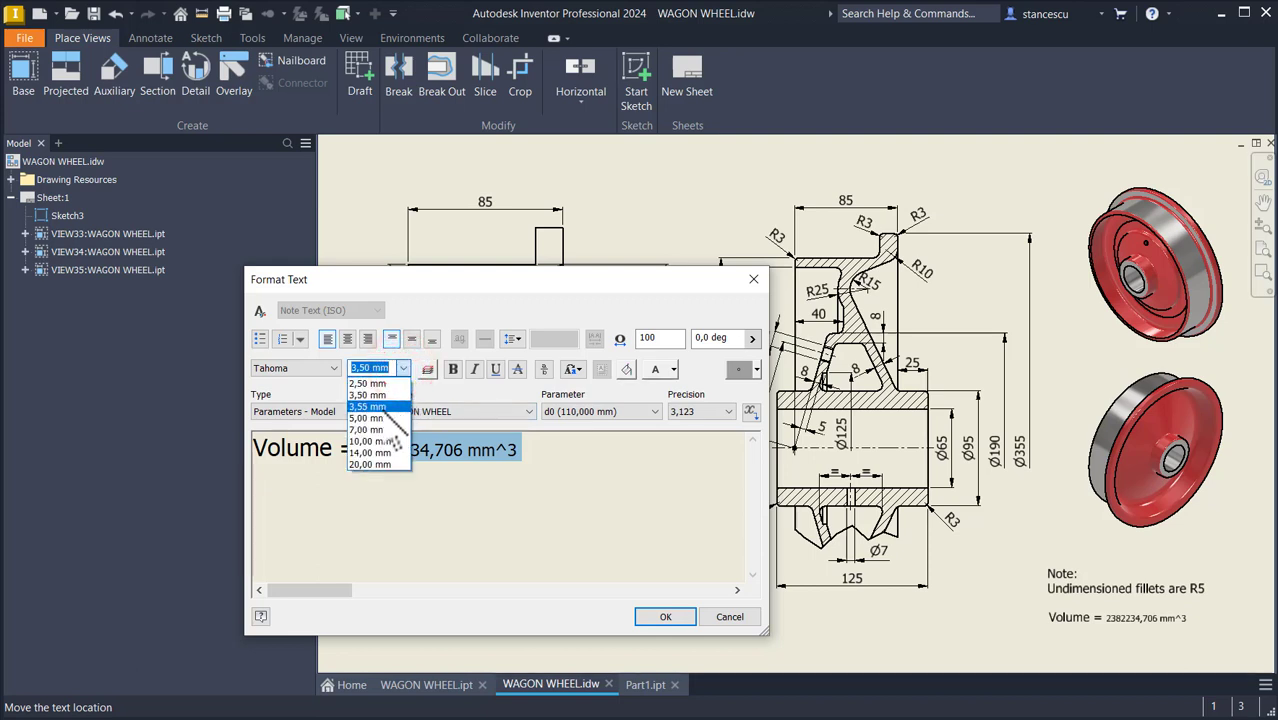
{"action": "left_click", "coordinate": [385, 416]}
{"action": "left_click", "coordinate": [577, 477]}
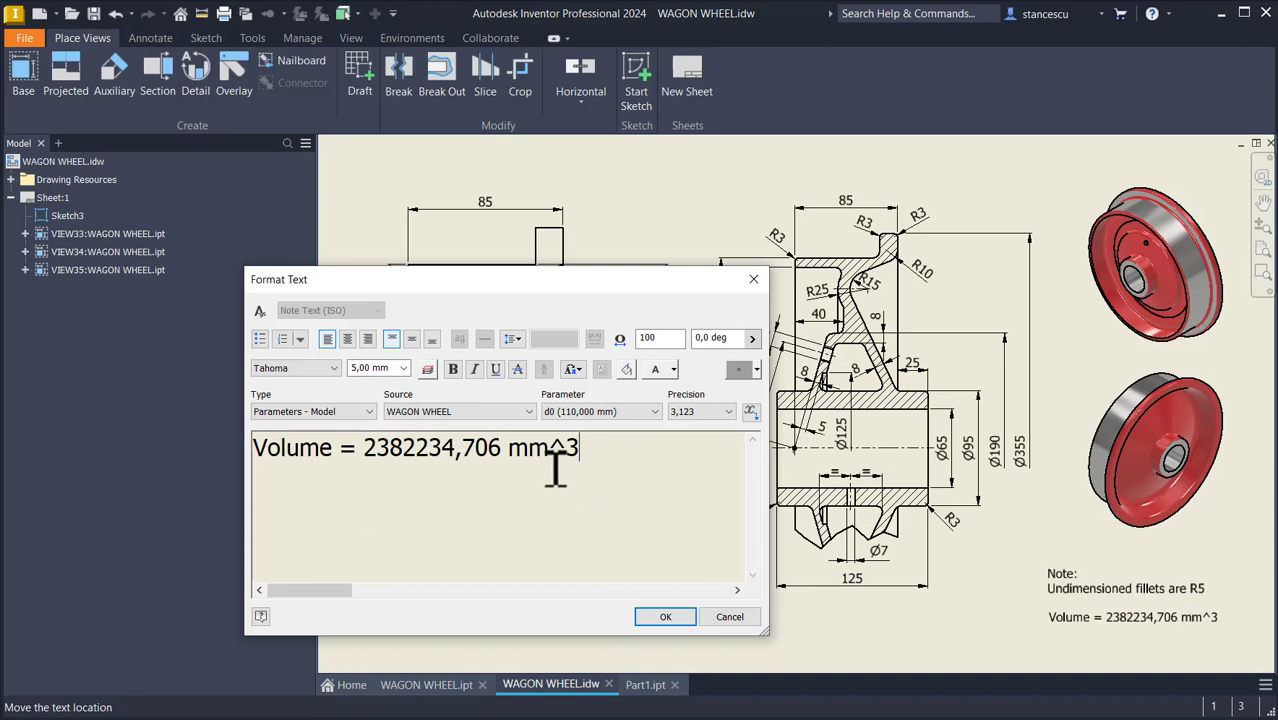
{"action": "left_click", "coordinate": [665, 617]}
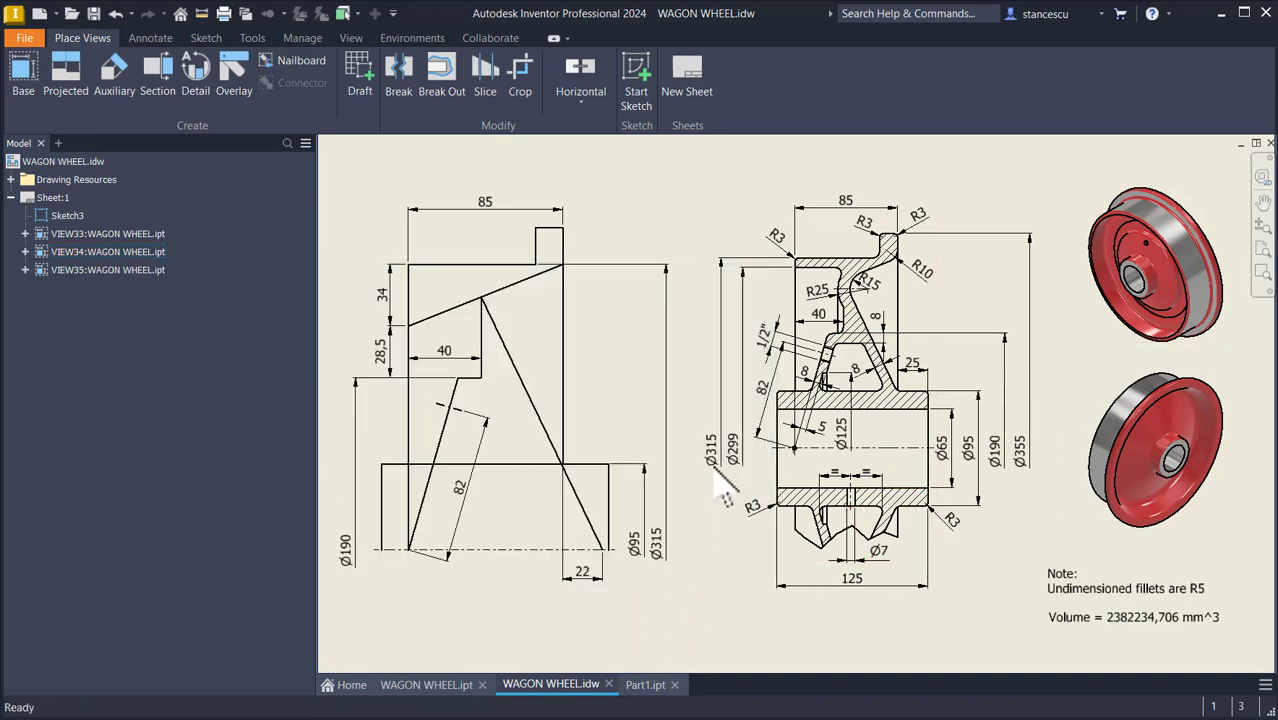
{"action": "left_click", "coordinate": [681, 206]}
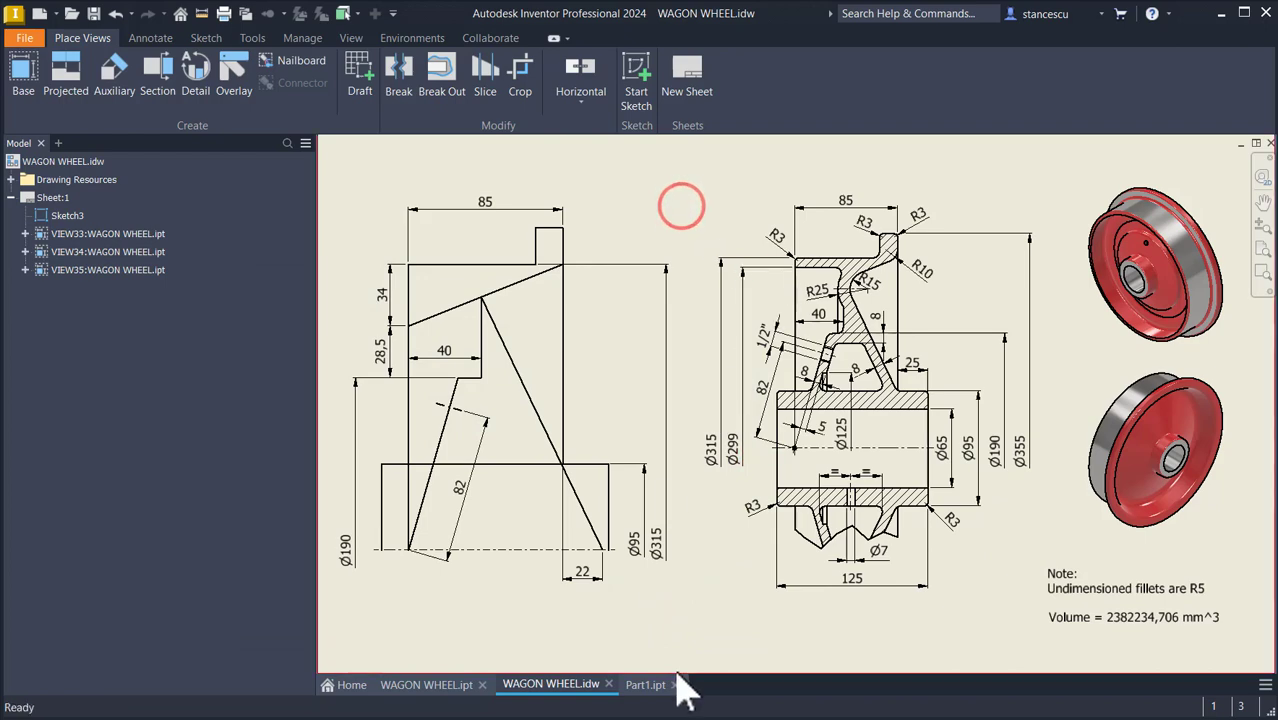
{"action": "left_click", "coordinate": [647, 685]}
Assign Steel, Cast material and a Red appearance to the wheel part
{"action": "left_click", "coordinate": [516, 322]}
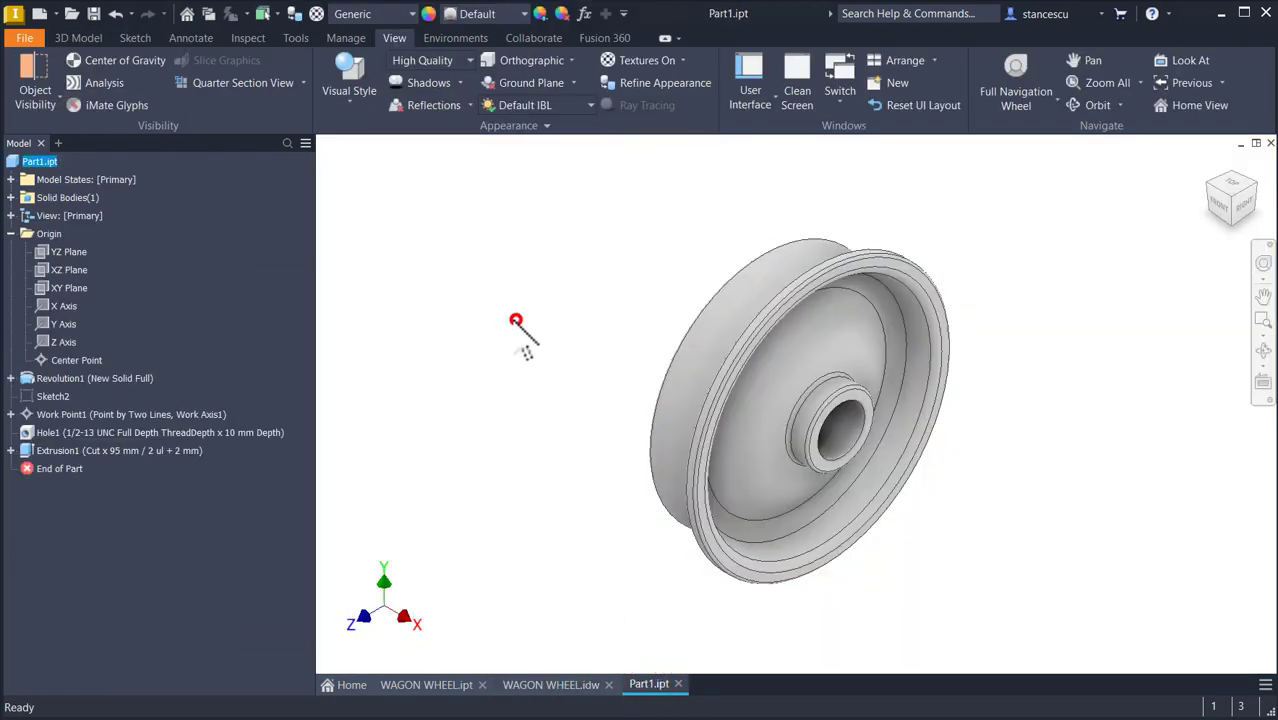
{"action": "left_click", "coordinate": [405, 14]}
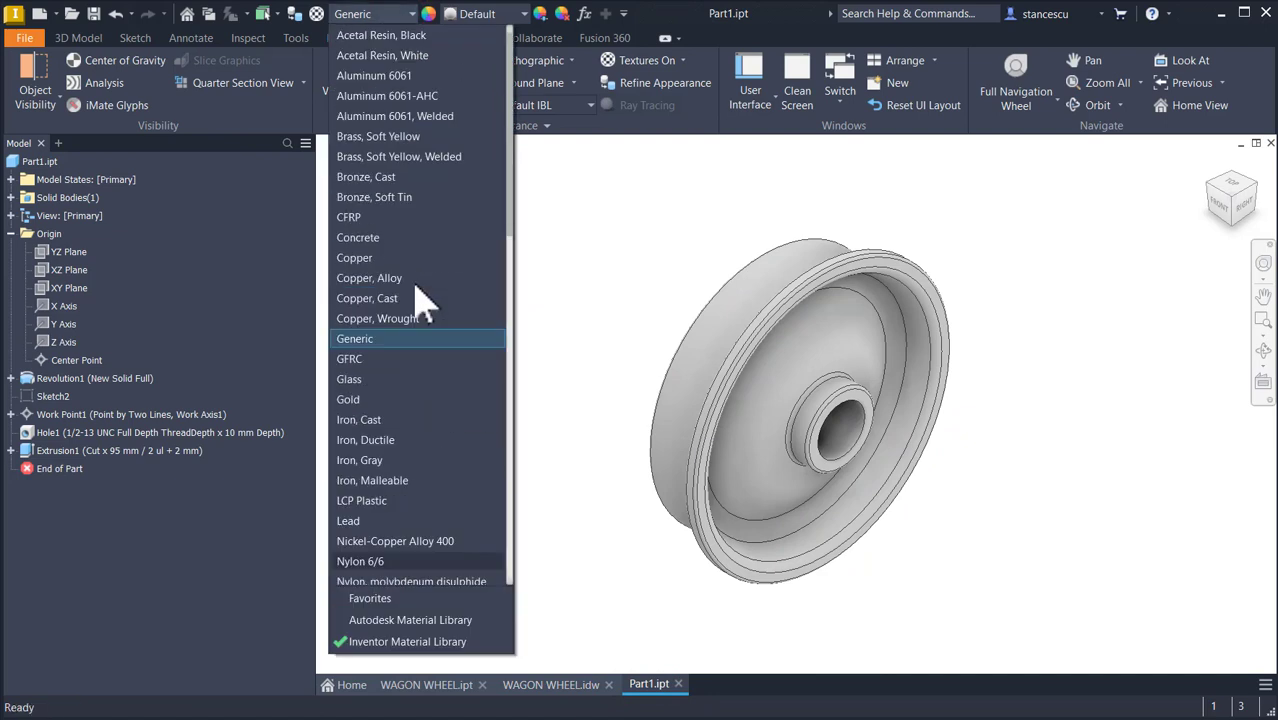
{"action": "scroll", "coordinate": [420, 300], "scroll_direction": "down", "scroll_amount": 10}
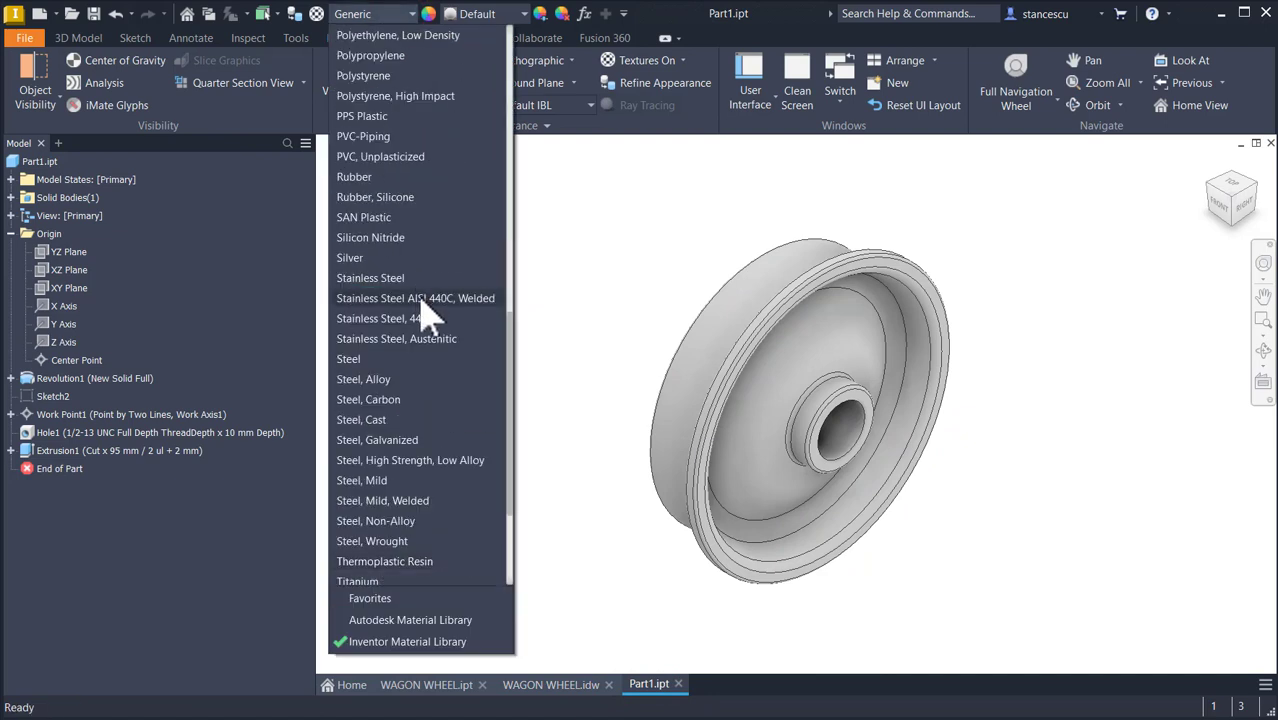
{"action": "left_click", "coordinate": [398, 423]}
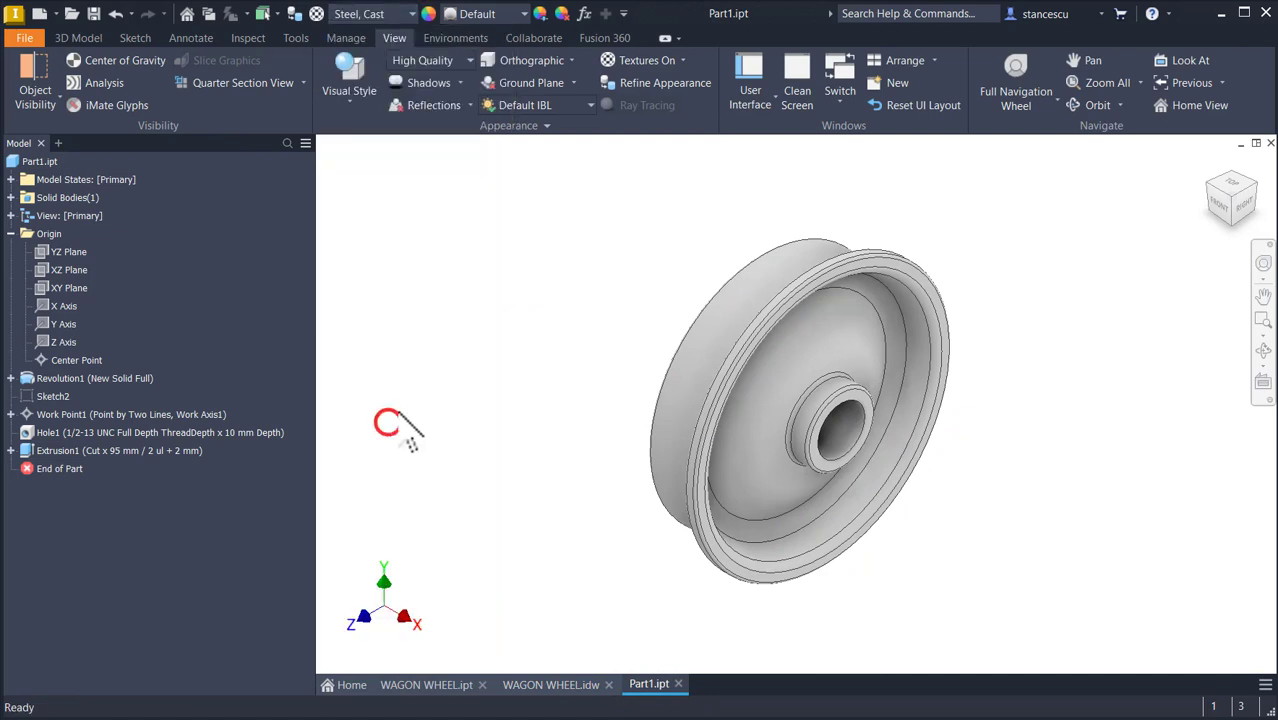
{"action": "left_click", "coordinate": [523, 14]}
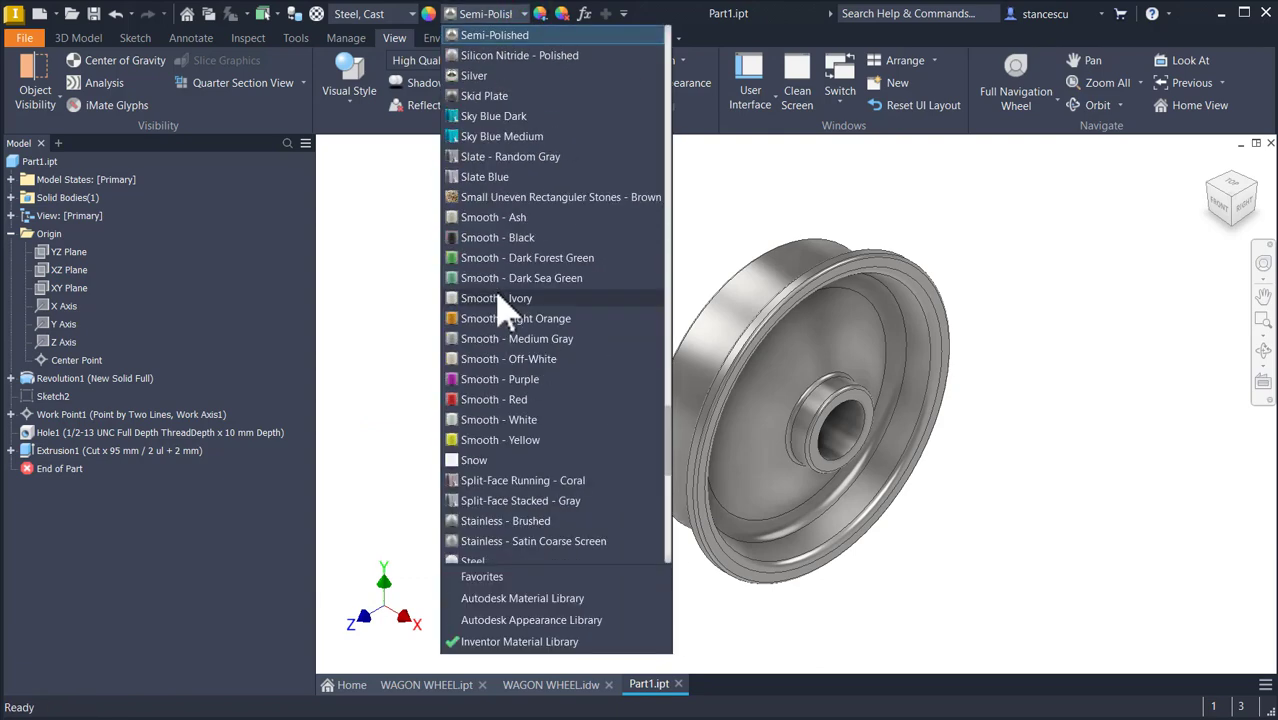
{"action": "scroll", "coordinate": [498, 300], "scroll_direction": "up", "scroll_amount": 5}
{"action": "left_click", "coordinate": [505, 38]}
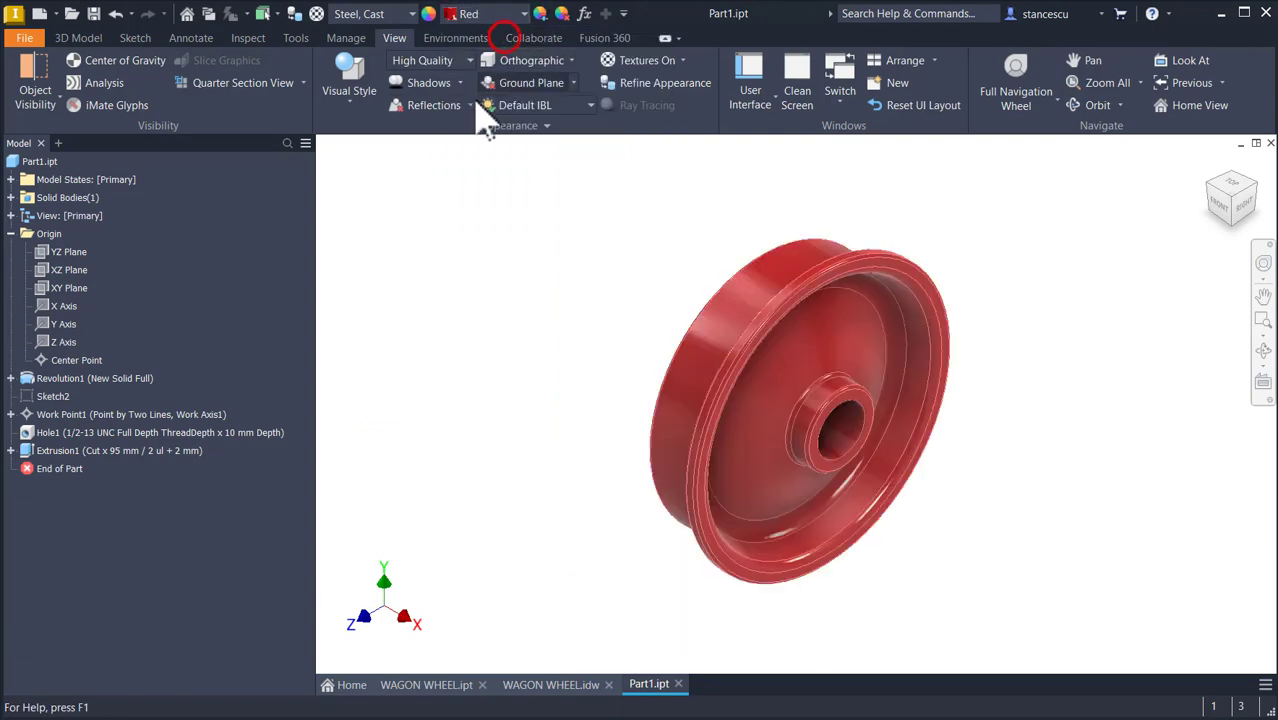
Select the machined rim and hub faces and give them the Steel - Polished appearance
{"action": "left_click", "coordinate": [771, 274]}
{"action": "key", "text": "Page_Up"}
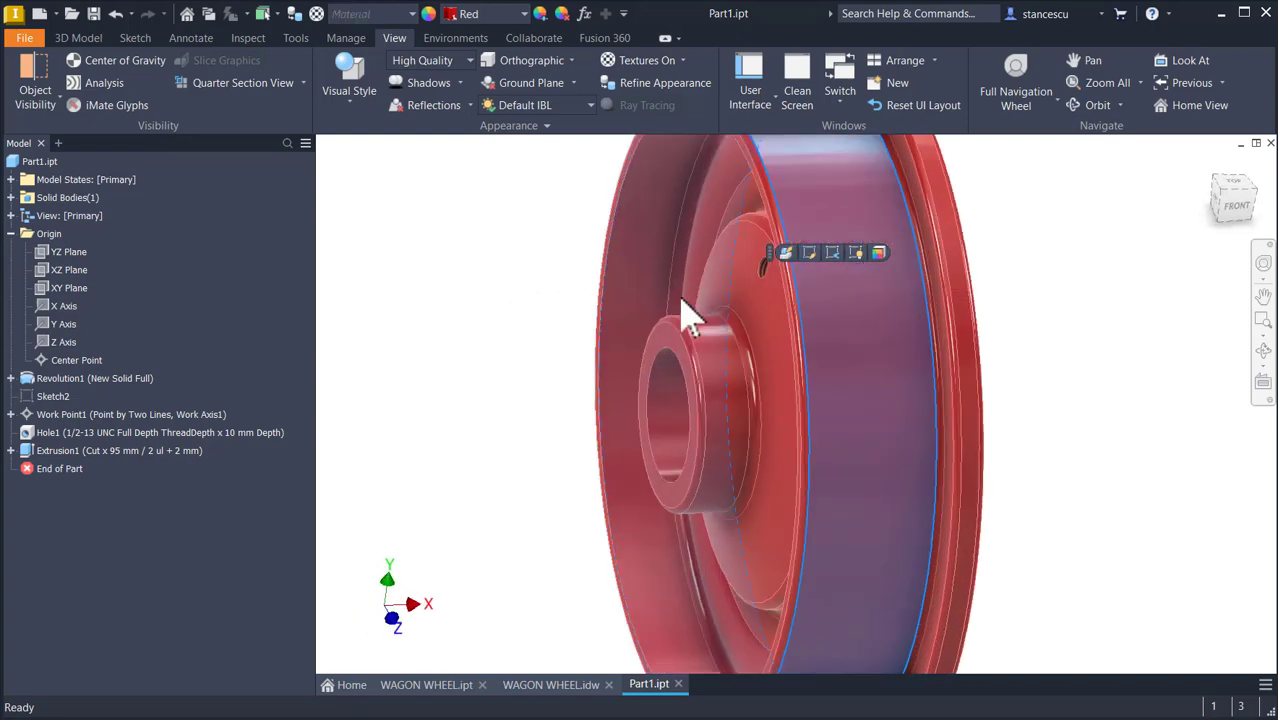
{"action": "middle_click_drag", "start_coordinate": [690, 318], "coordinate": [828, 410], "text": "shift"}
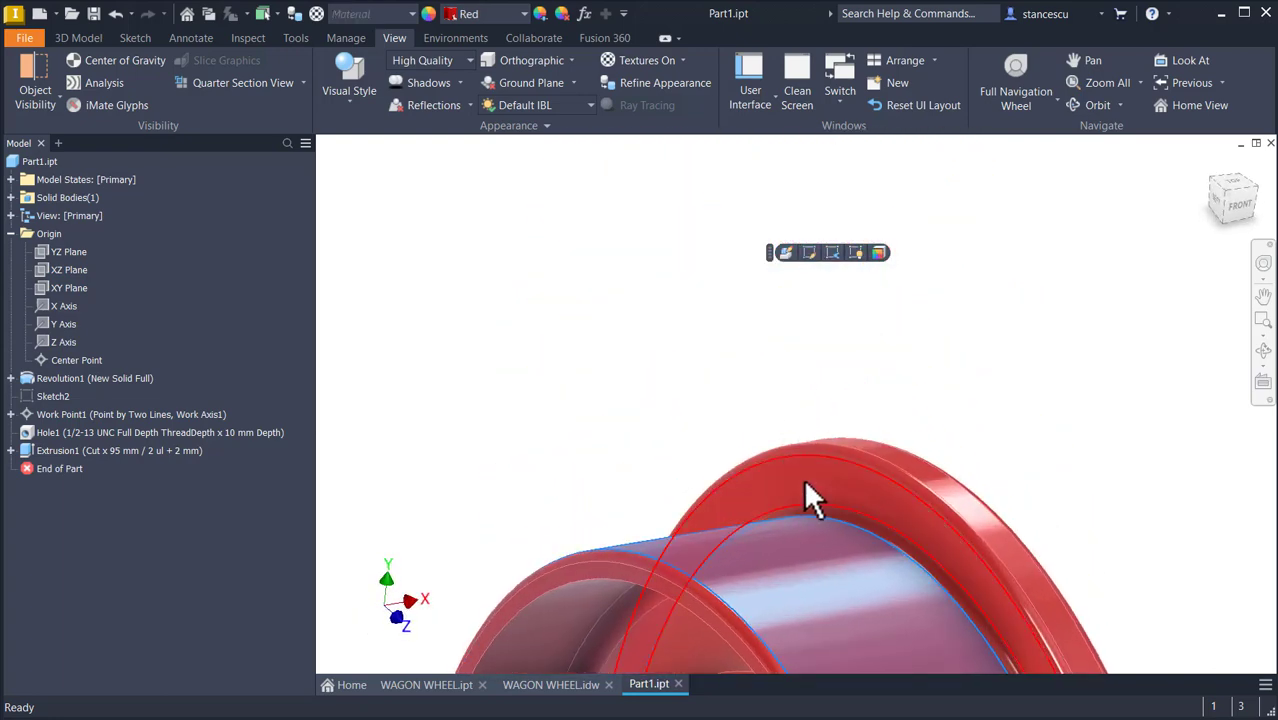
{"action": "mouse_move", "coordinate": [808, 495]}
{"action": "middle_mouse_down", "text": "shift"}
{"action": "mouse_move", "coordinate": [950, 342]}
{"action": "mouse_move", "coordinate": [966, 250]}
{"action": "mouse_move", "coordinate": [881, 445]}
{"action": "mouse_move", "coordinate": [921, 288]}
{"action": "middle_mouse_up", "text": "shift"}
{"action": "scroll", "coordinate": [838, 400], "scroll_direction": "up", "scroll_amount": 3}
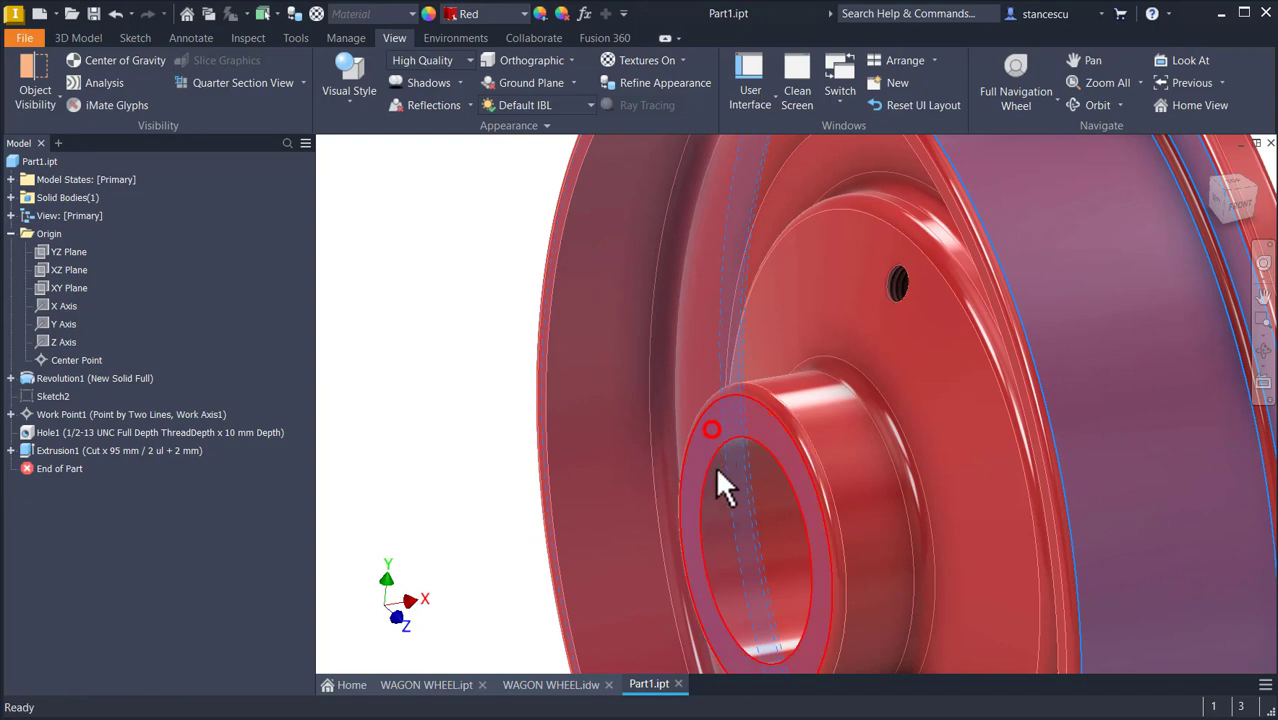
{"action": "middle_click_drag", "start_coordinate": [921, 455], "coordinate": [1108, 490], "text": "shift"}
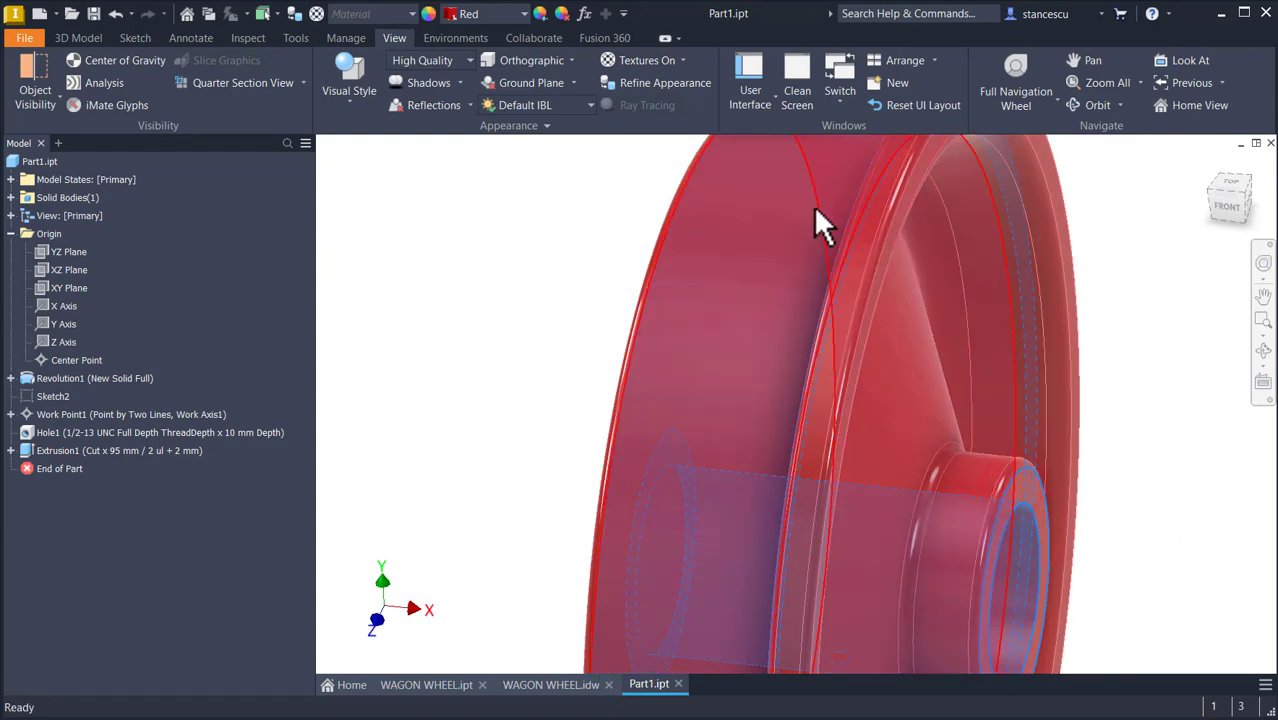
{"action": "left_click", "coordinate": [523, 14]}
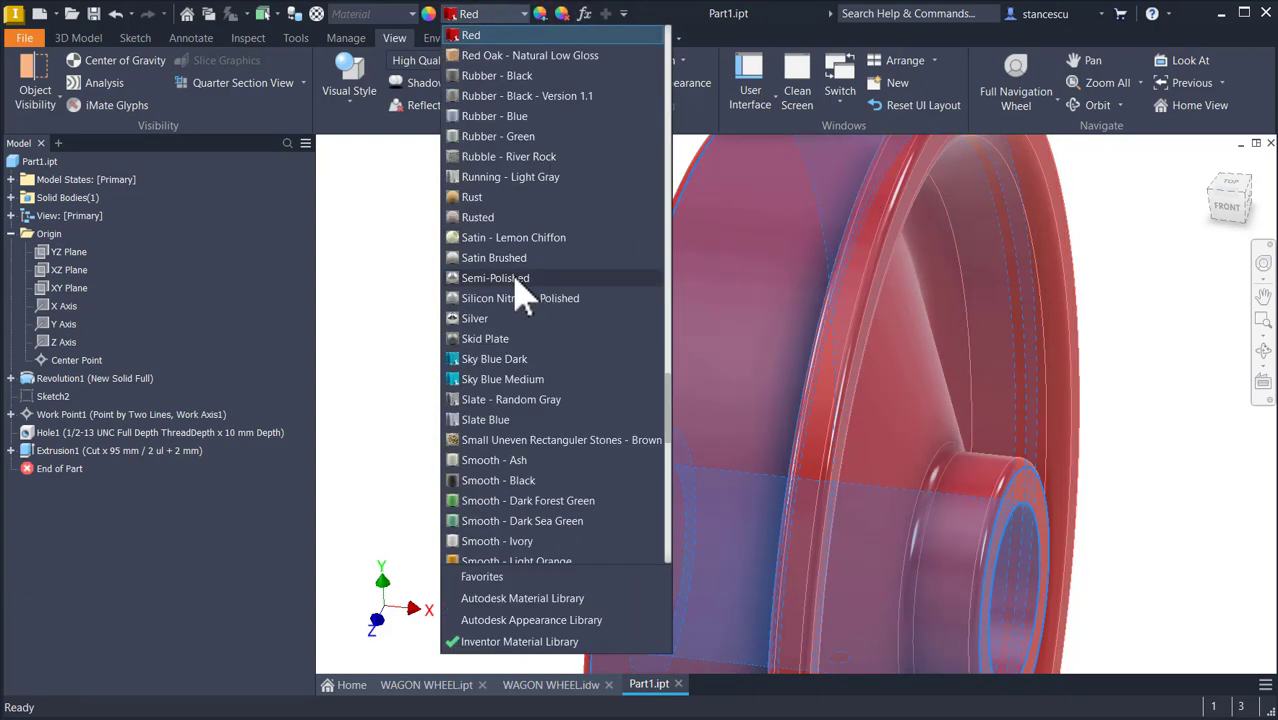
{"action": "scroll", "coordinate": [521, 295], "scroll_direction": "down", "scroll_amount": 6}
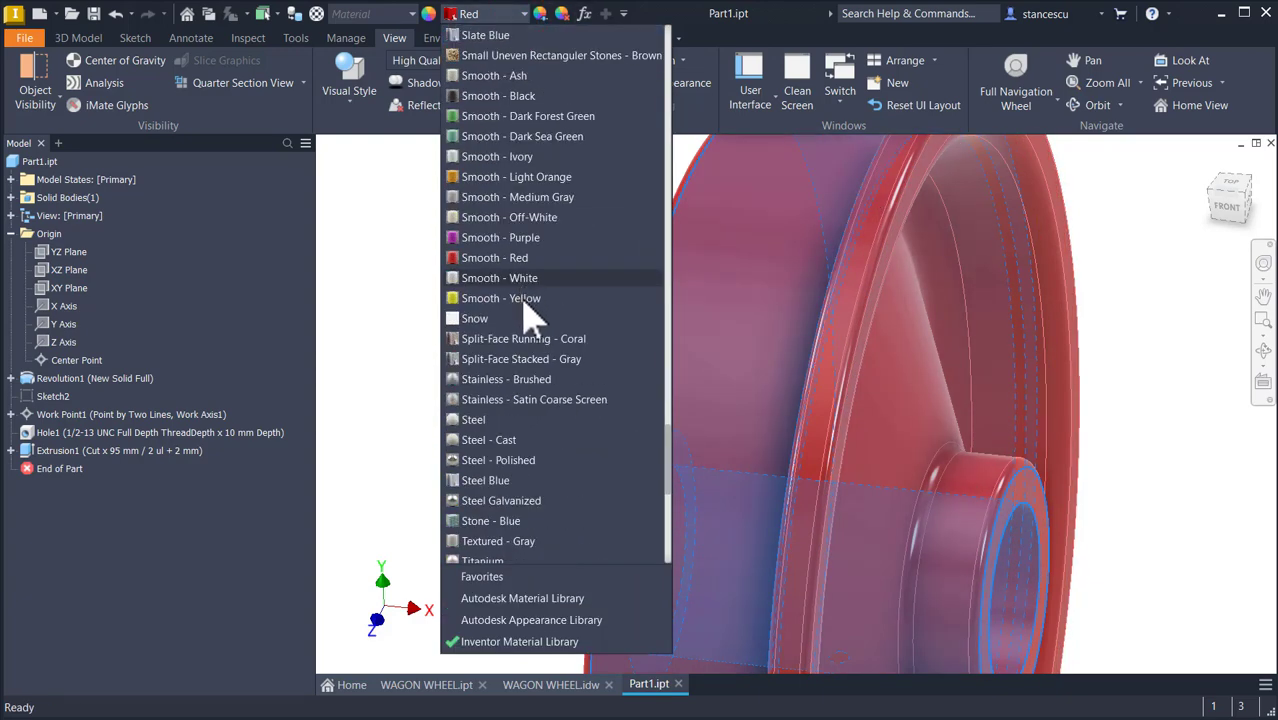
{"action": "left_click", "coordinate": [513, 458]}
{"action": "key", "text": "F6"}
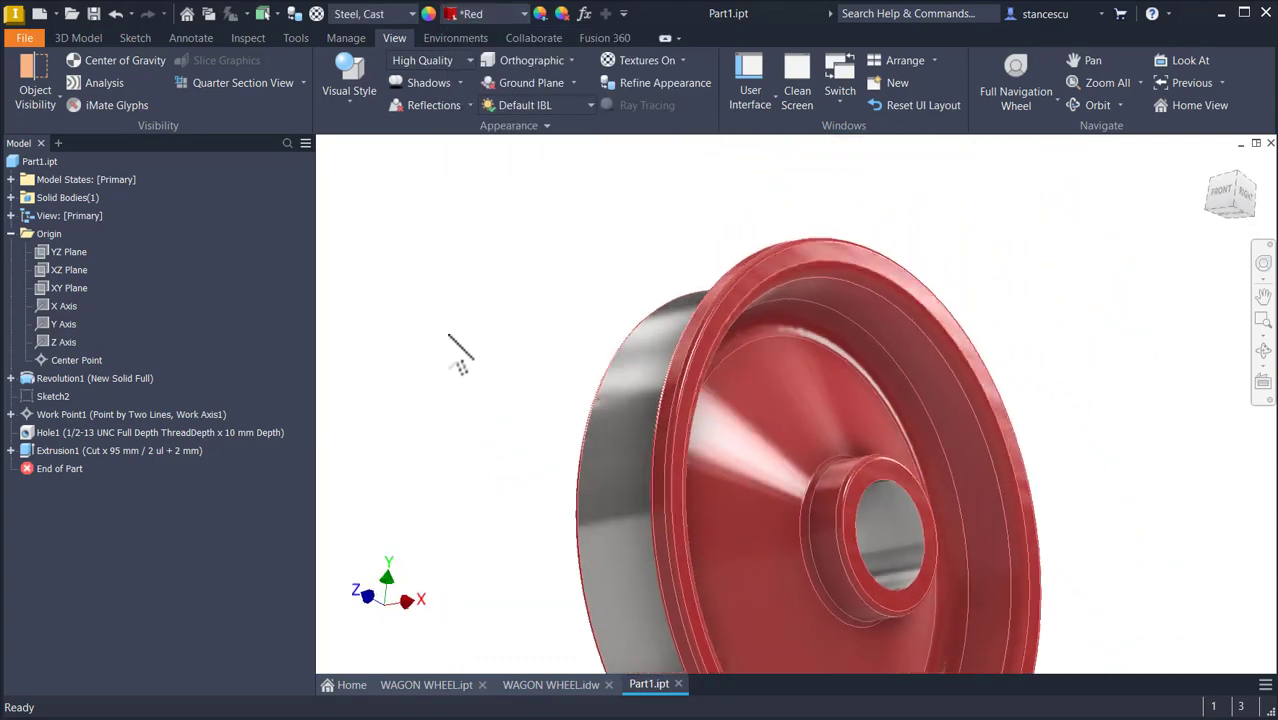
{"action": "key", "text": "F6"}
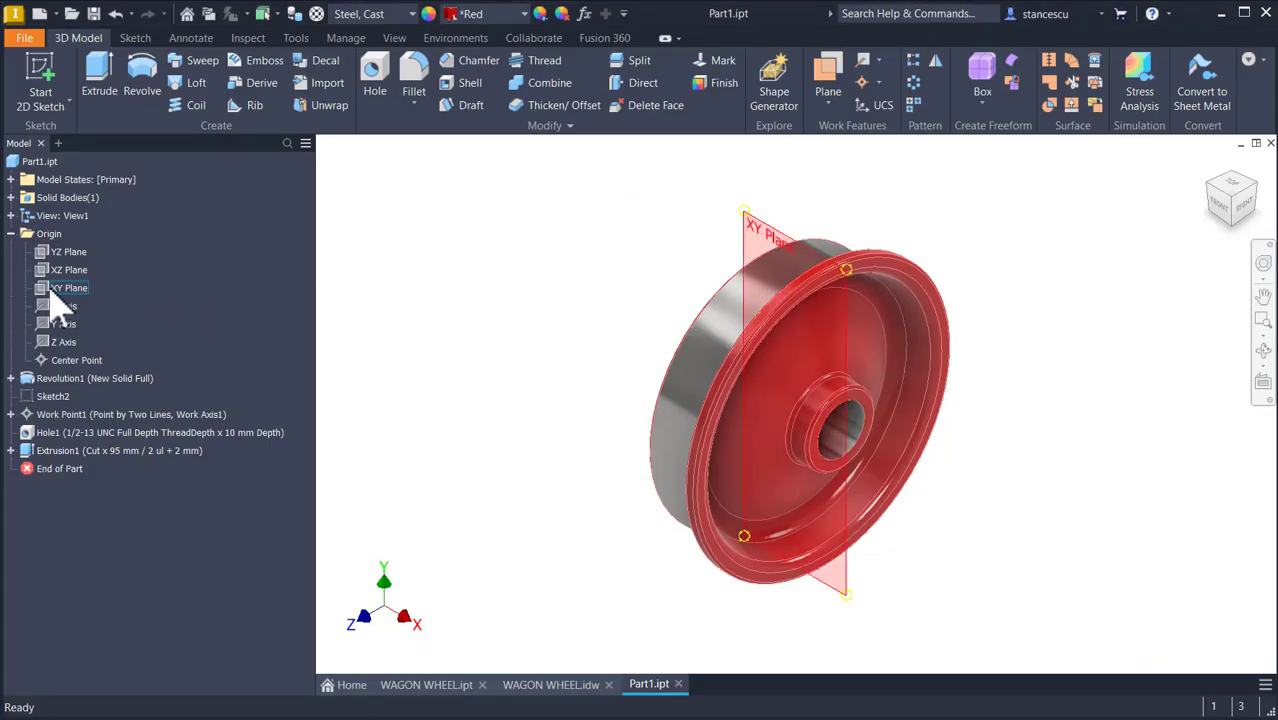
Start a sketch on the XY plane, slice the graphics, and draw a diagonal line up to the hub
{"action": "left_click", "coordinate": [56, 288]}
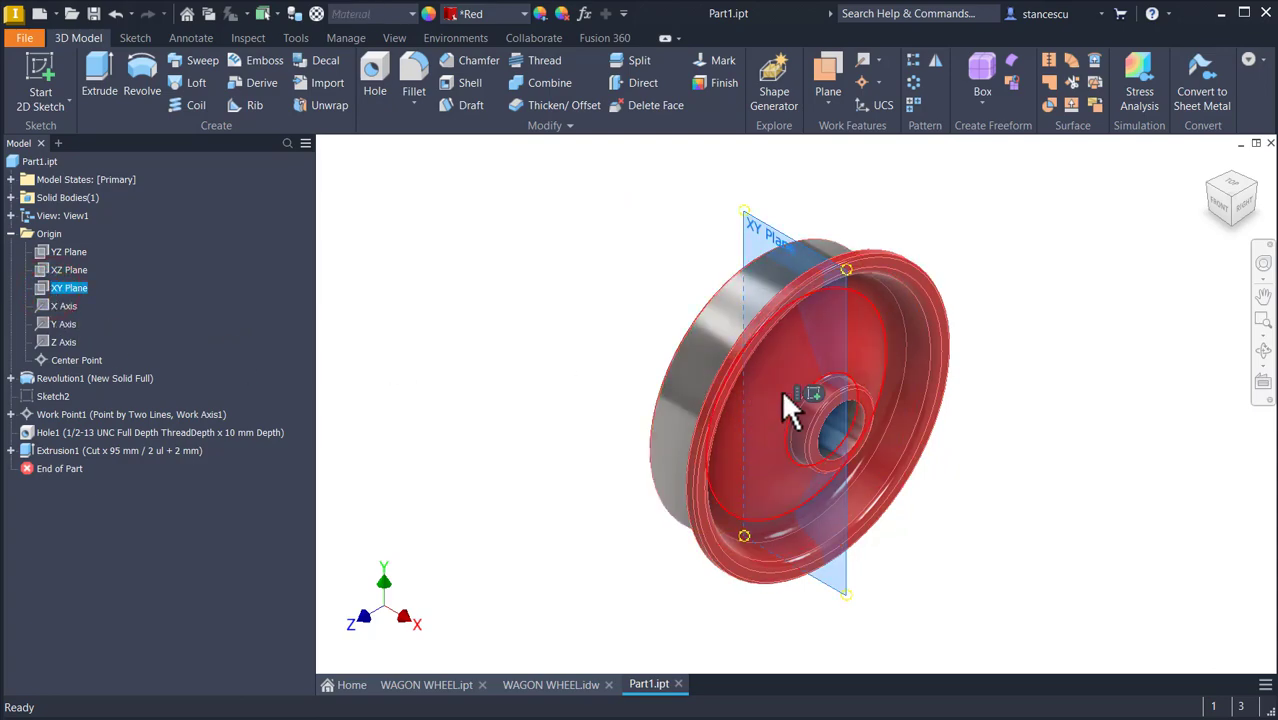
{"action": "key", "text": "s"}
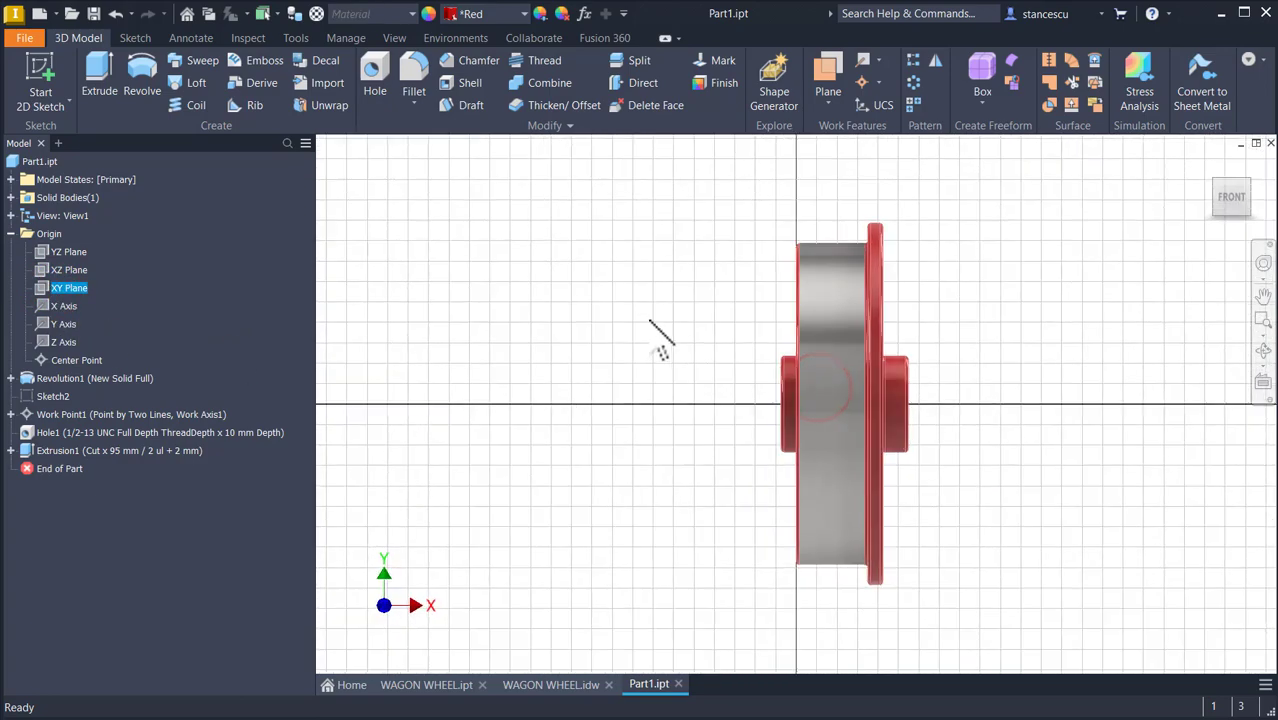
{"action": "key", "text": "F7"}
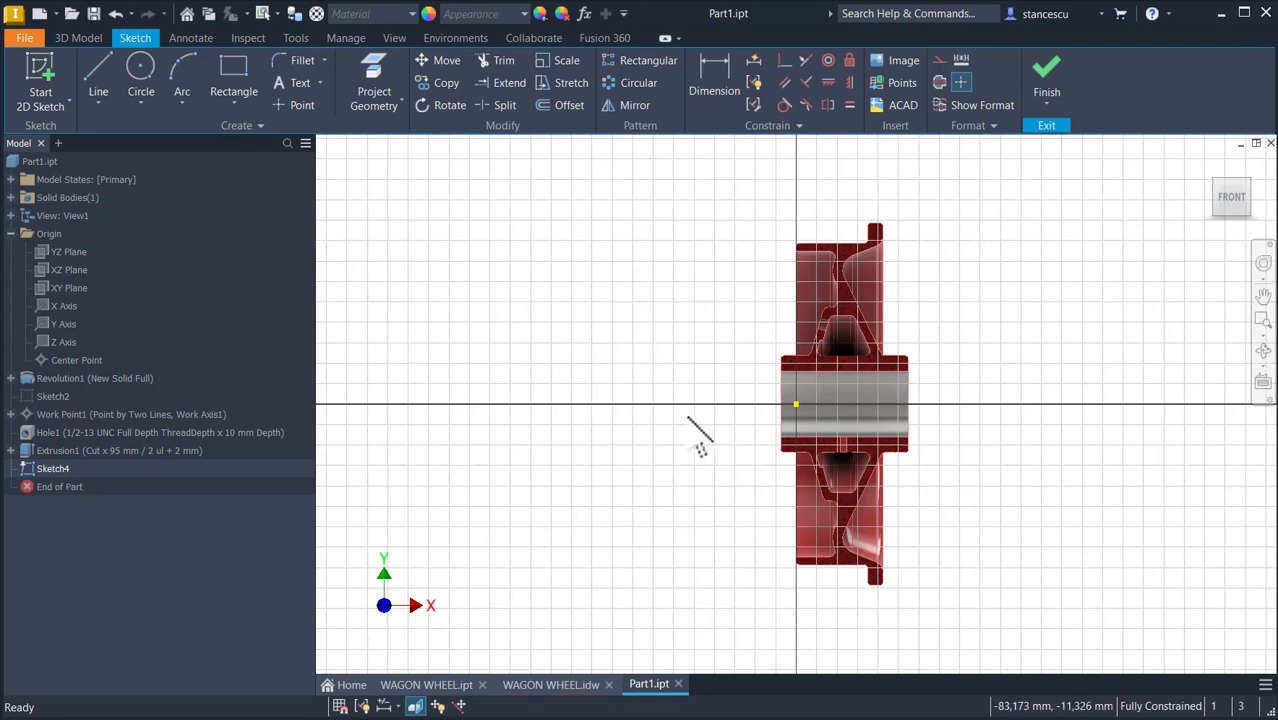
{"action": "left_click", "coordinate": [96, 78]}
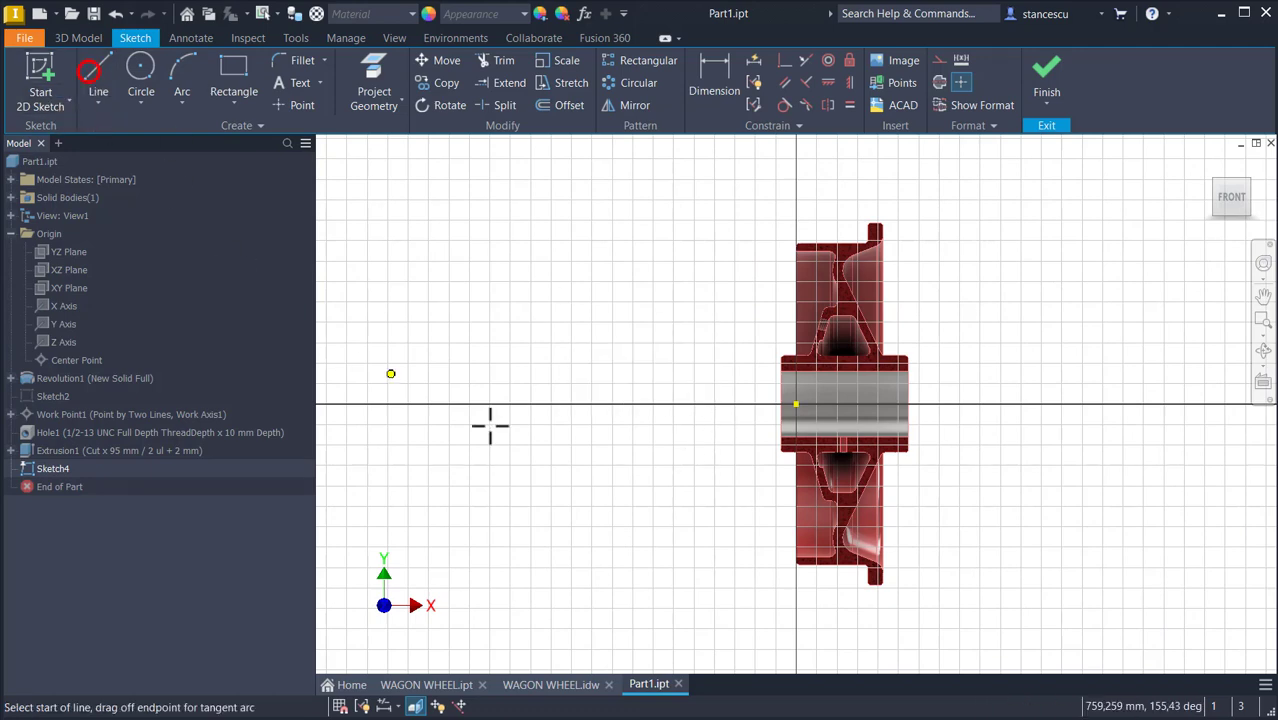
{"action": "left_click", "coordinate": [777, 566]}
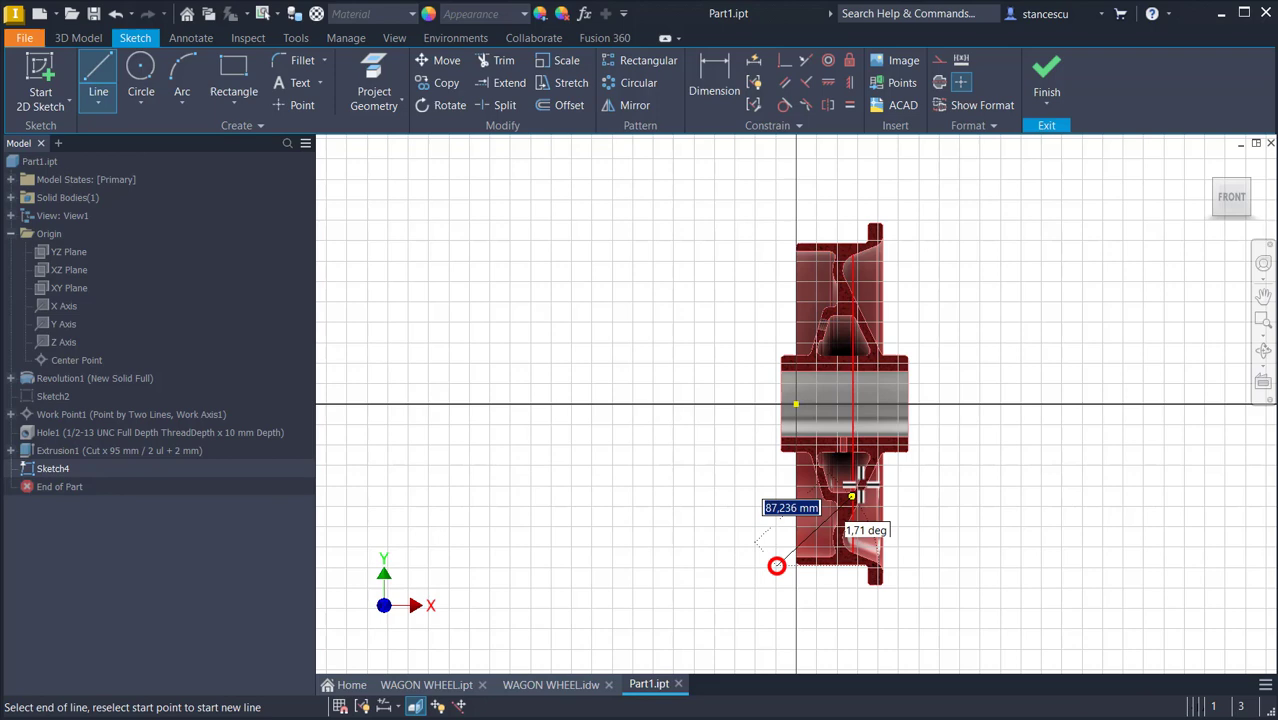
{"action": "left_click", "coordinate": [855, 425]}
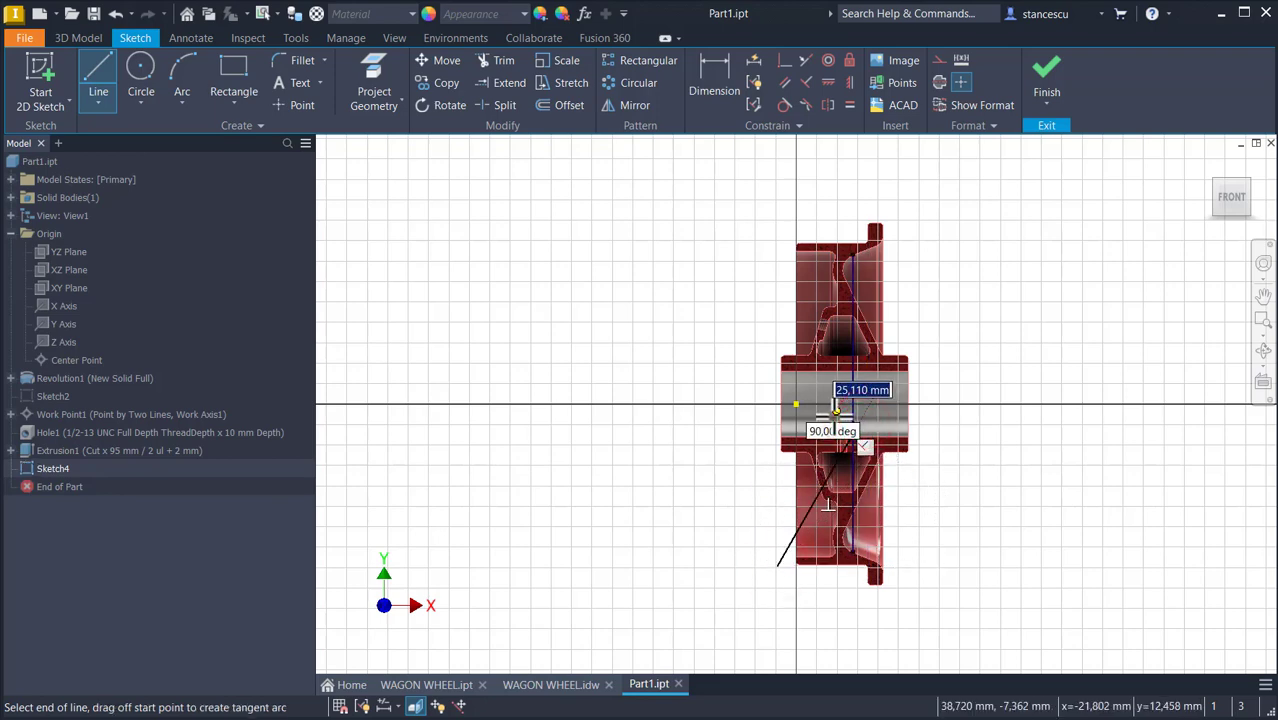
{"action": "key", "text": "Escape"}
Zoom in to check the diagonal line, then finish Sketch4 to return to the solid wheel
{"action": "scroll", "coordinate": [848, 449], "scroll_direction": "up", "scroll_amount": 3}
{"action": "middle_click_drag", "start_coordinate": [845, 471], "coordinate": [777, 316]}
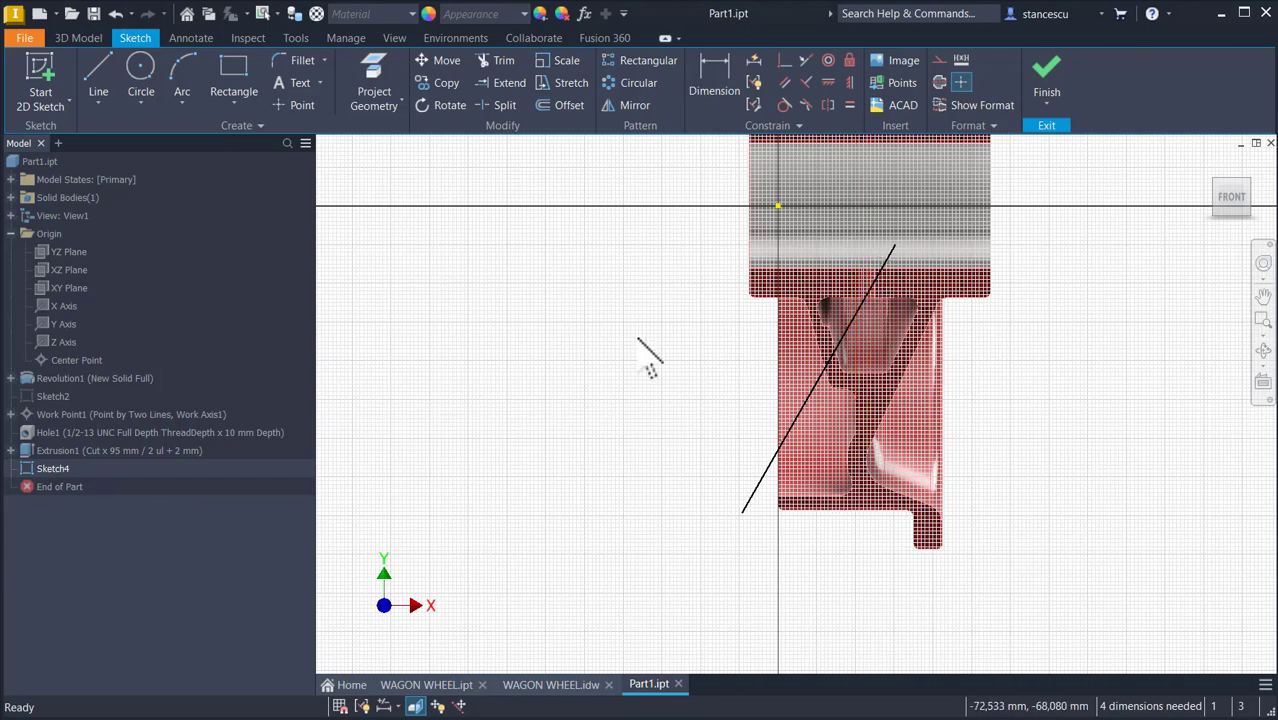
{"action": "mouse_move", "coordinate": [807, 320]}
{"action": "middle_mouse_down"}
{"action": "mouse_move", "coordinate": [836, 422]}
{"action": "mouse_move", "coordinate": [847, 422]}
{"action": "middle_mouse_up"}
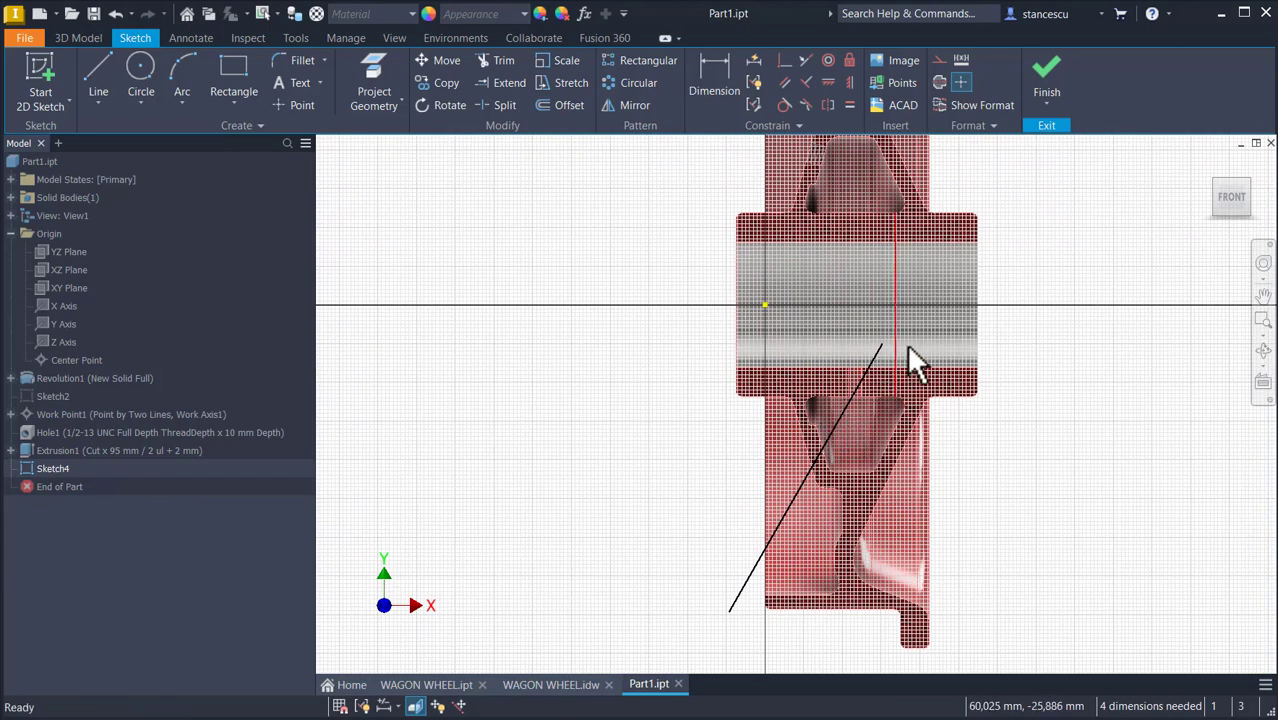
{"action": "middle_click_drag", "start_coordinate": [909, 347], "coordinate": [905, 367]}
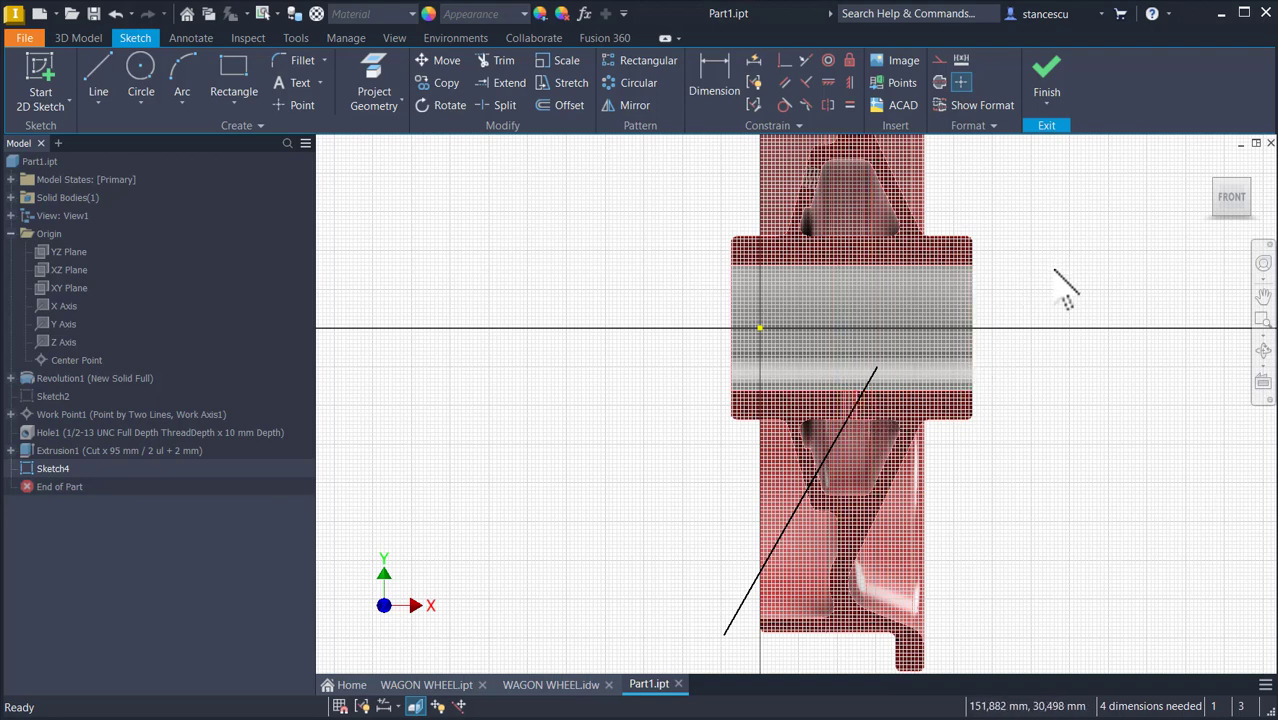
{"action": "left_click", "coordinate": [731, 626]}
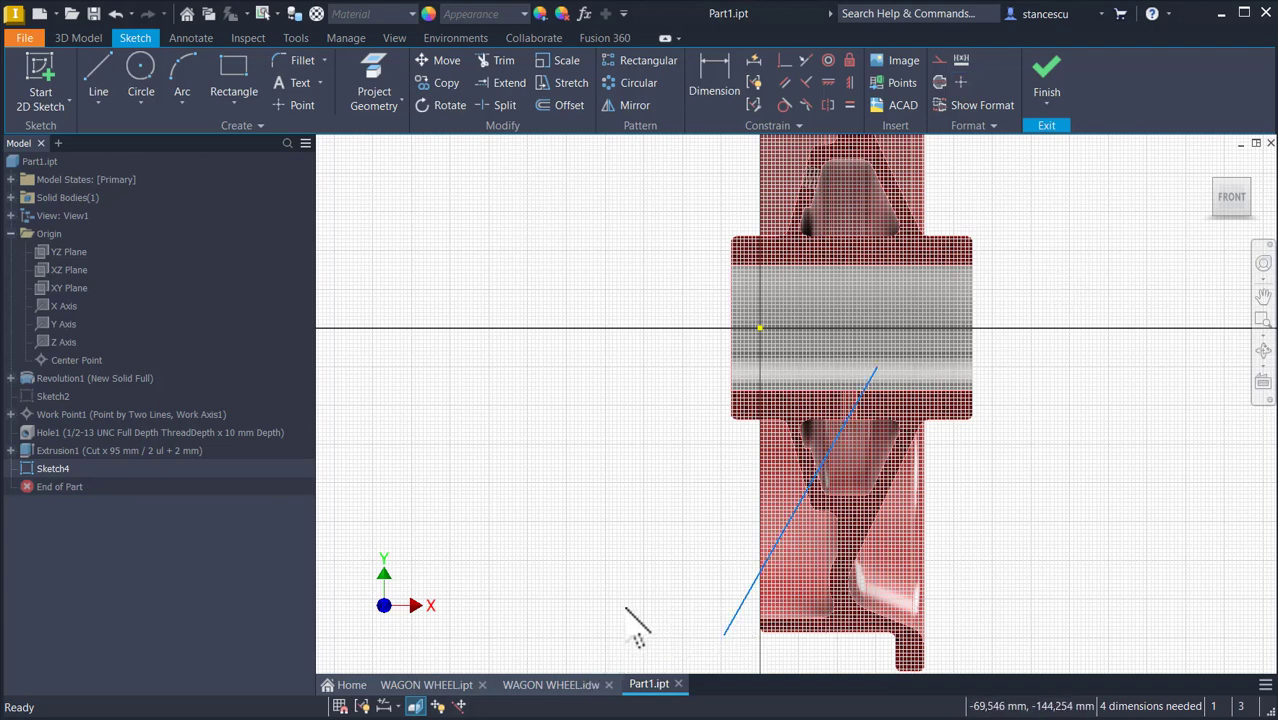
{"action": "left_click", "coordinate": [1046, 80]}
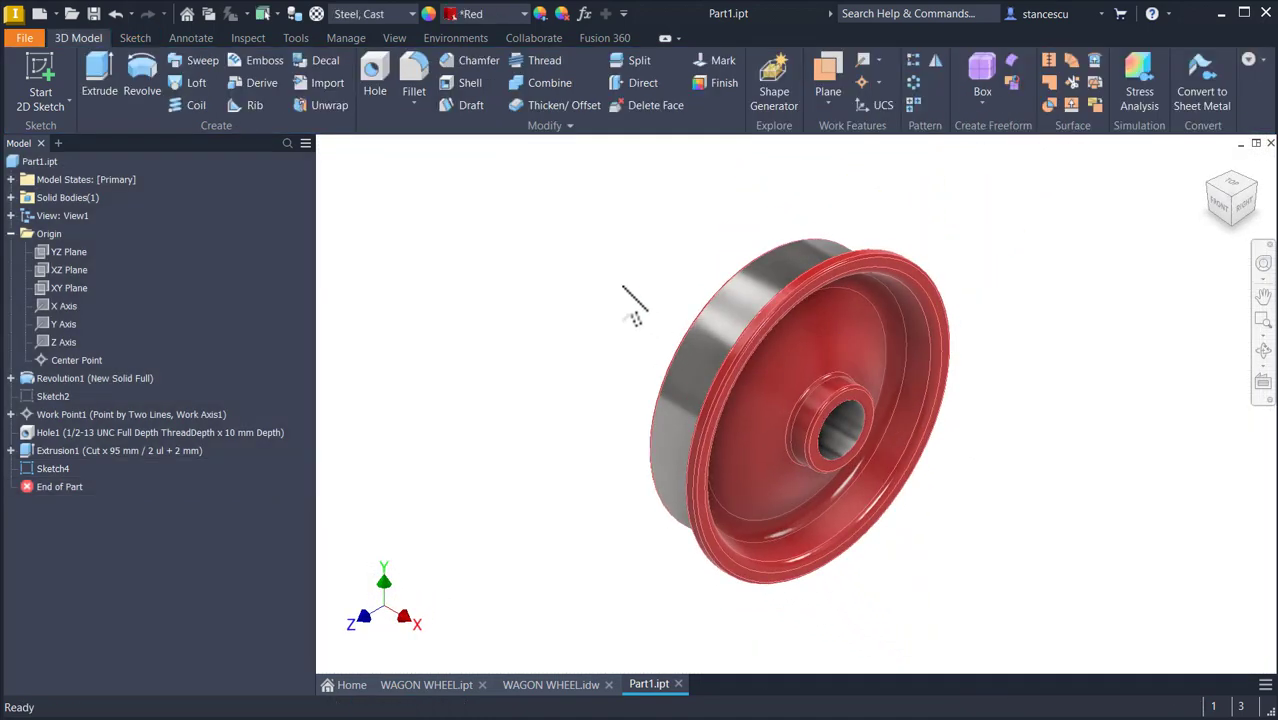